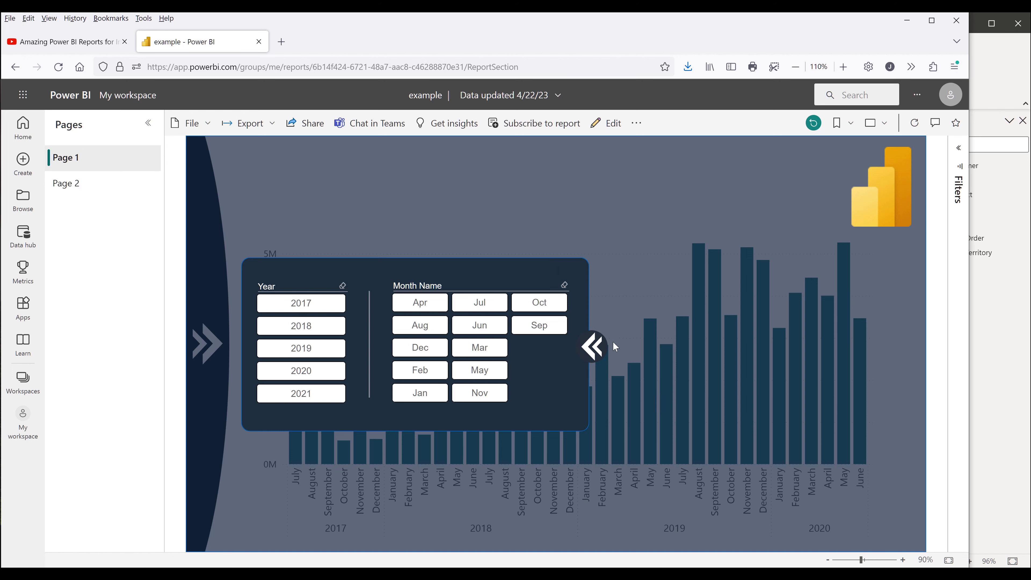
- Hide the report's slicer panel and review the pop-out Year and Month slicer panel in the BI Elite contest video on YouTube
{"action": "left_click", "coordinate": [587, 353]}
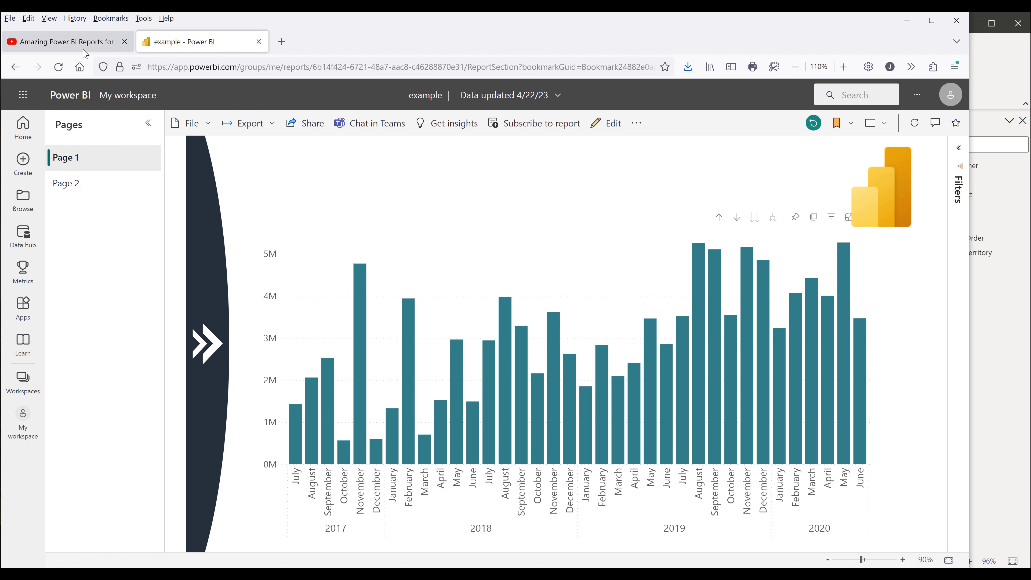
{"action": "left_click", "coordinate": [84, 42]}
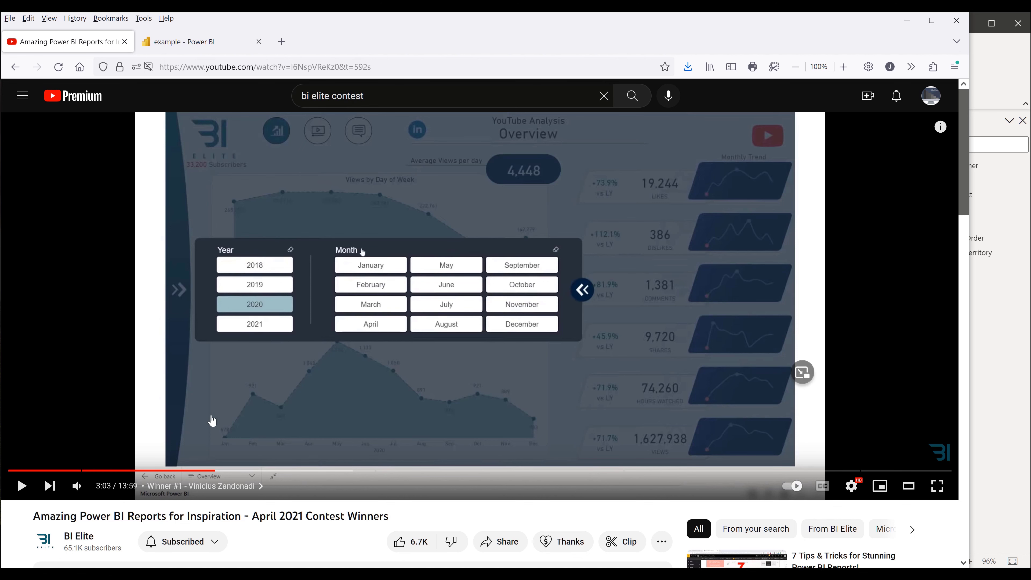
{"action": "scroll", "coordinate": [209, 419], "scroll_direction": "down", "scroll_amount": 2}
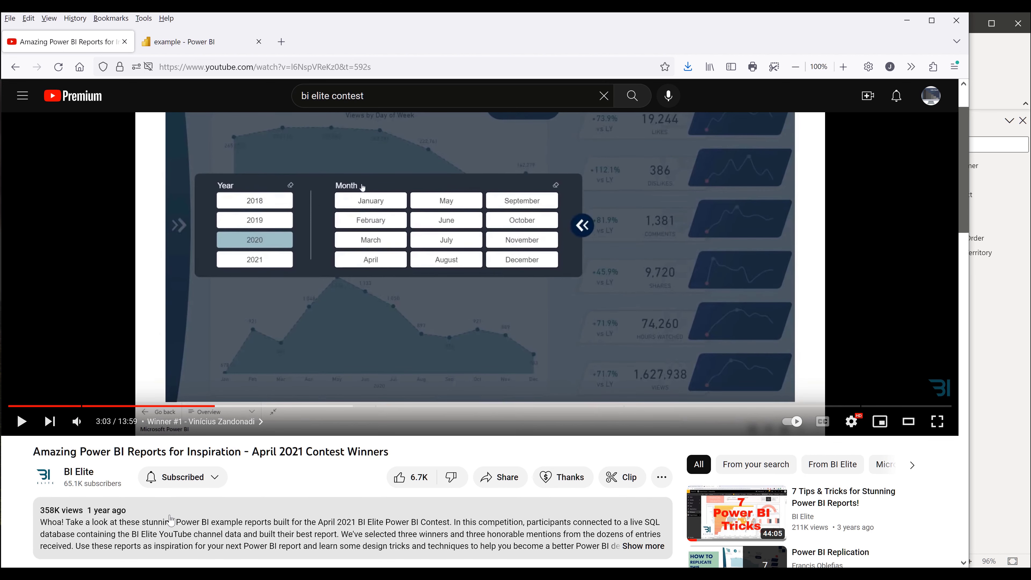
{"action": "scroll", "coordinate": [350, 451], "scroll_direction": "up", "scroll_amount": 2}
{"action": "left_click", "coordinate": [357, 429]}
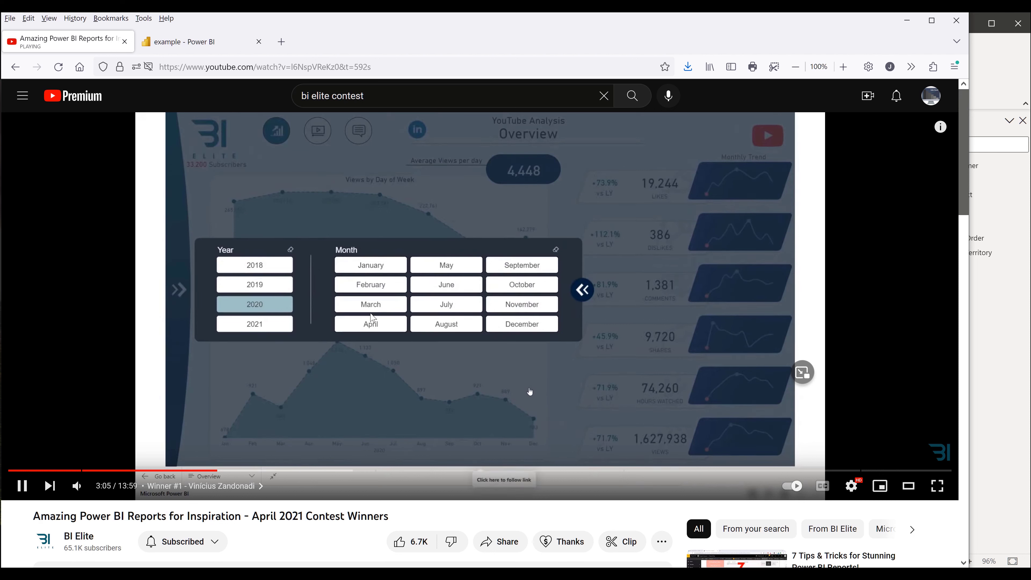
{"action": "left_click", "coordinate": [383, 383]}
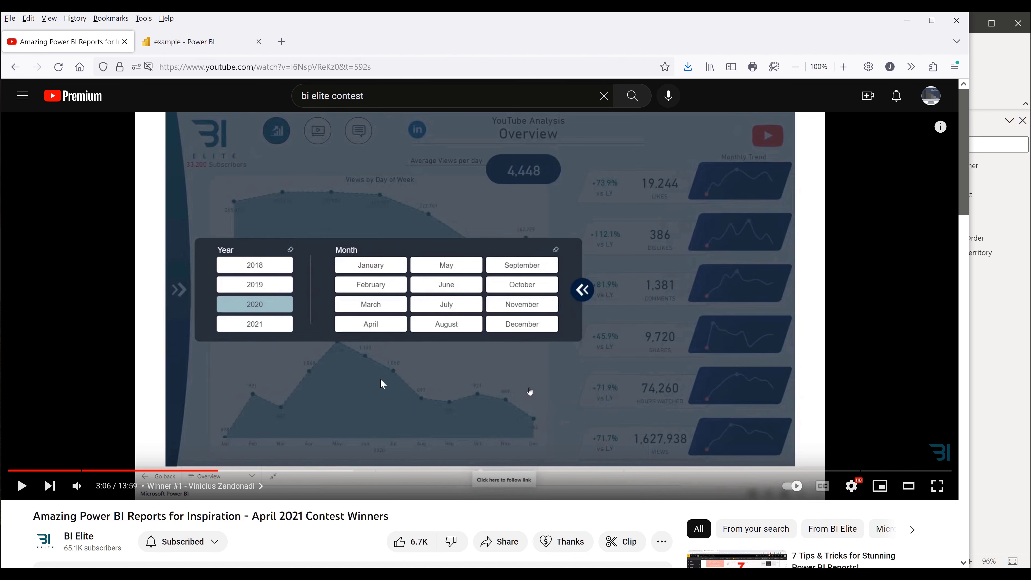
- Return to the example report in the Power BI service, show its slicer panel and filter the chart to years 2018 and 2020
{"action": "left_click", "coordinate": [190, 40]}
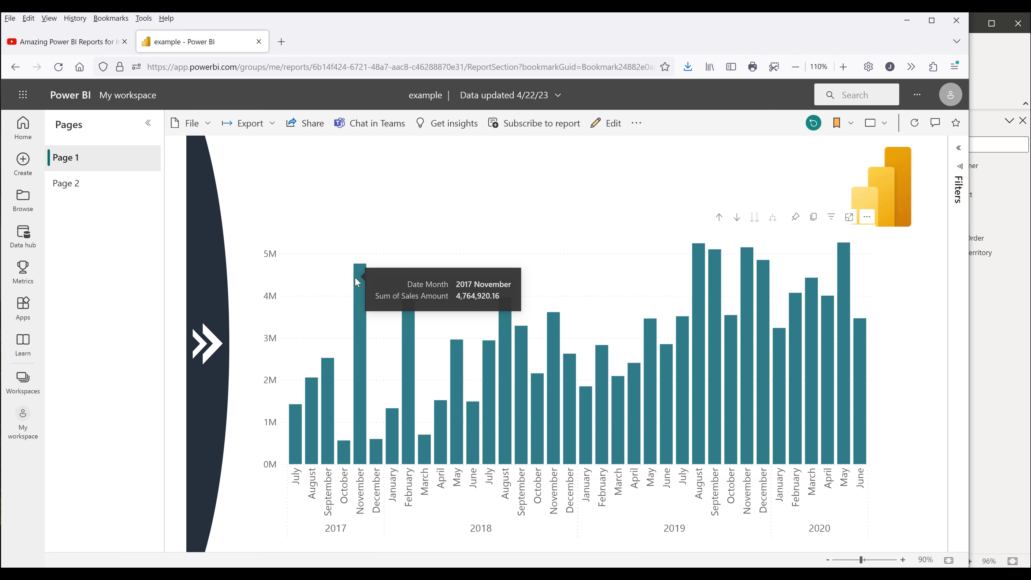
{"action": "left_click", "coordinate": [214, 349]}
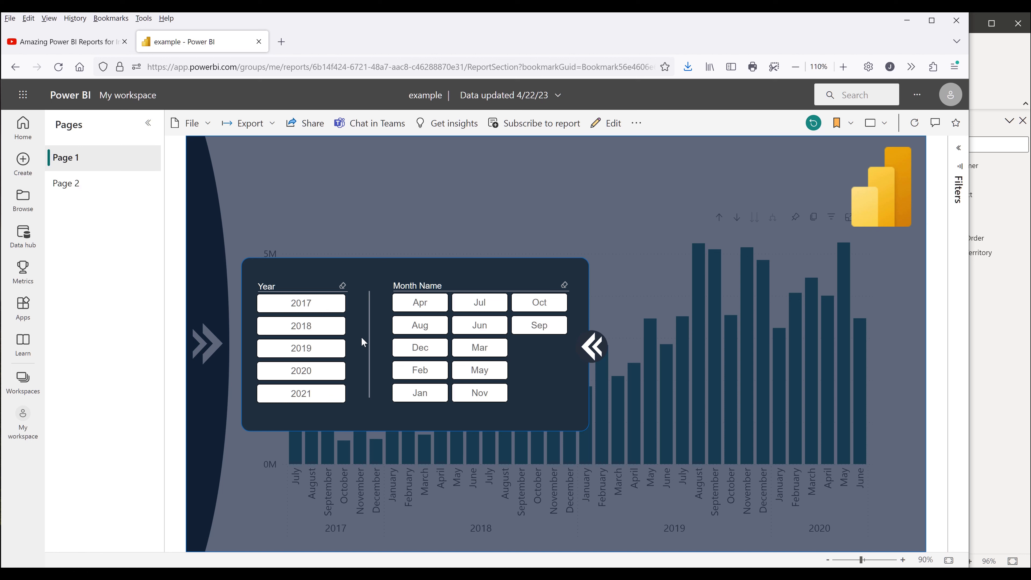
{"action": "left_click", "coordinate": [335, 326]}
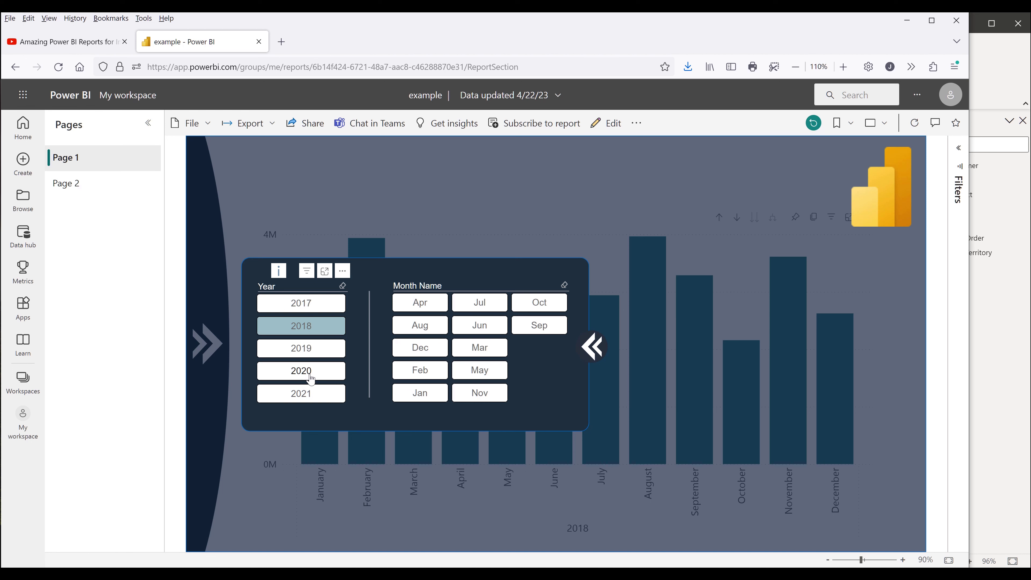
{"action": "left_click", "coordinate": [308, 372], "text": "ctrl"}
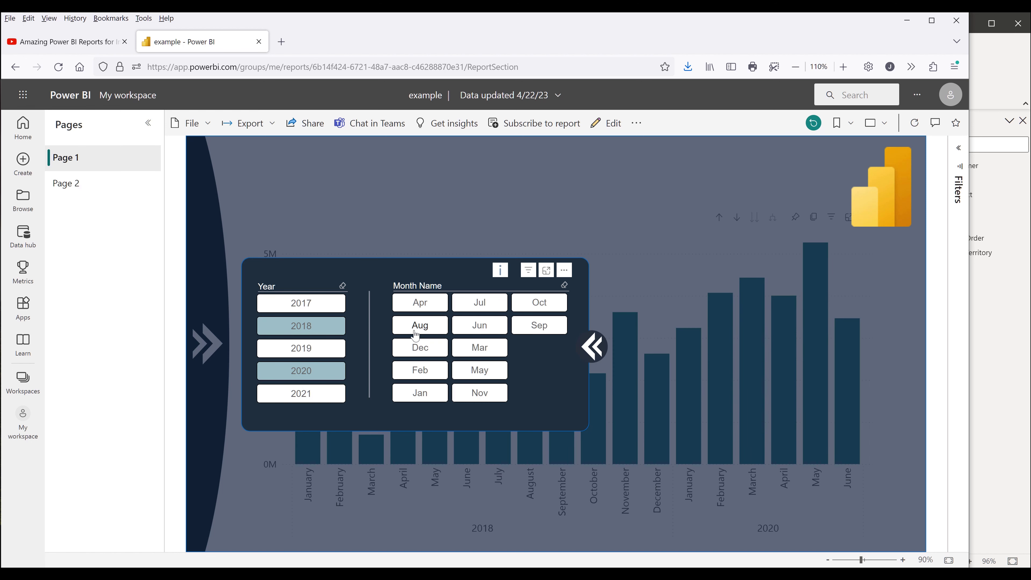
- Filter the chart to the months Apr, Mar and Oct, and toggle the slicer panel to leave it hidden
{"action": "left_click", "coordinate": [419, 305]}
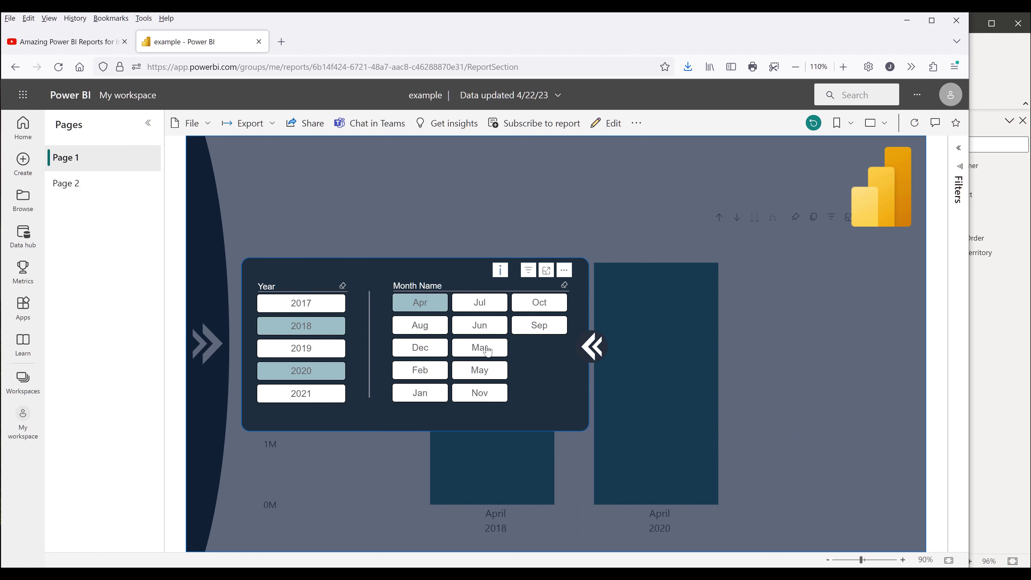
{"action": "left_click", "coordinate": [488, 350], "text": "ctrl"}
{"action": "left_click", "coordinate": [538, 305], "text": "ctrl"}
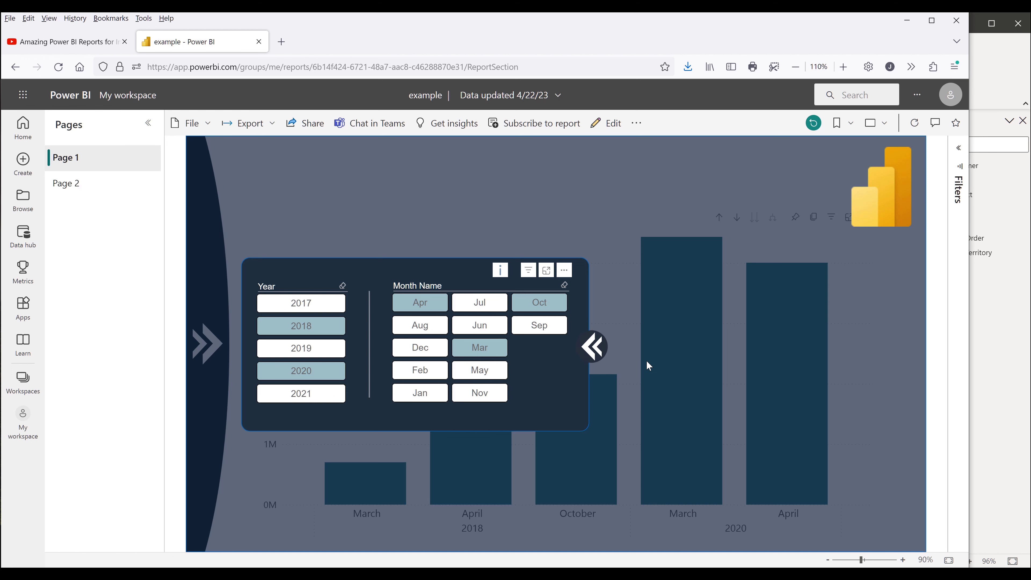
{"action": "left_click", "coordinate": [594, 356]}
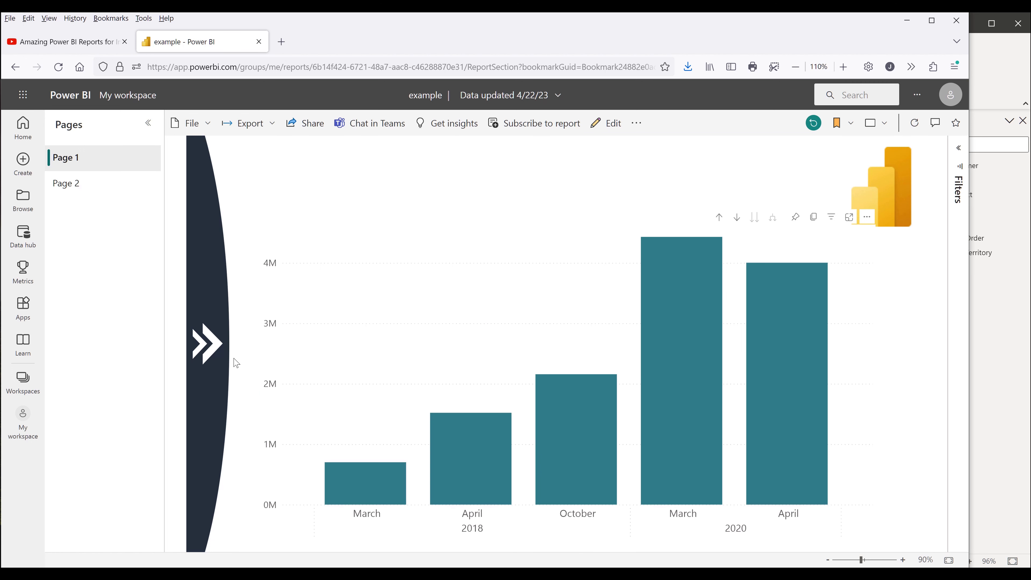
{"action": "left_click", "coordinate": [208, 354]}
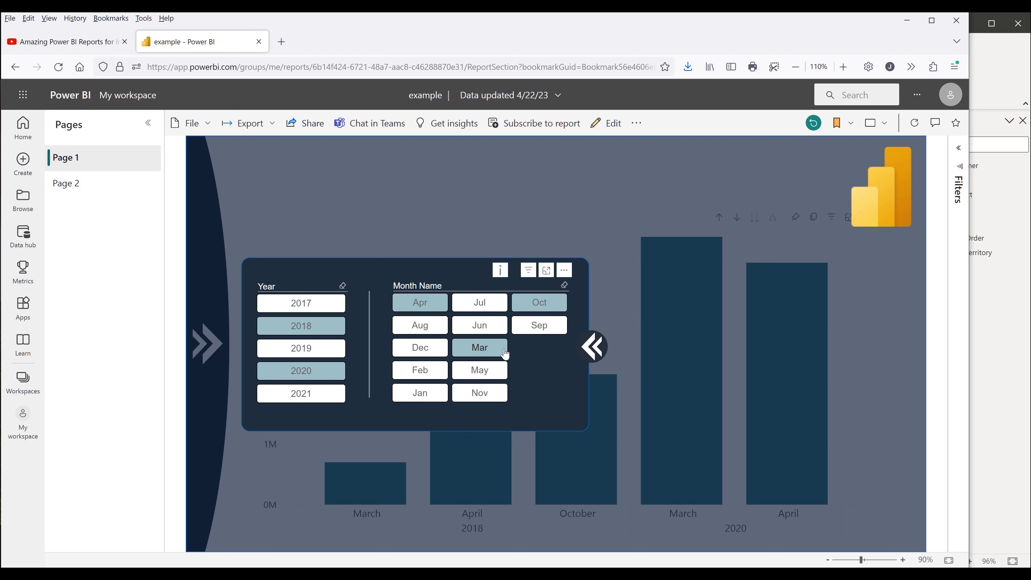
{"action": "left_click", "coordinate": [595, 354]}
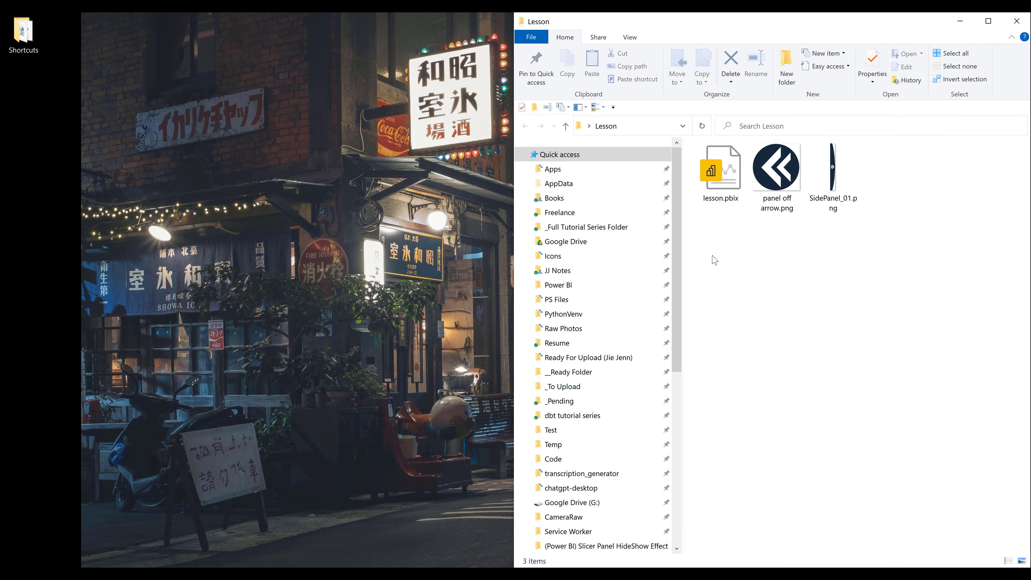
- Open lesson.pbix from the Lesson folder in a maximized Power BI Desktop window and look through its table data and model relationships
{"action": "double_click", "coordinate": [727, 187]}
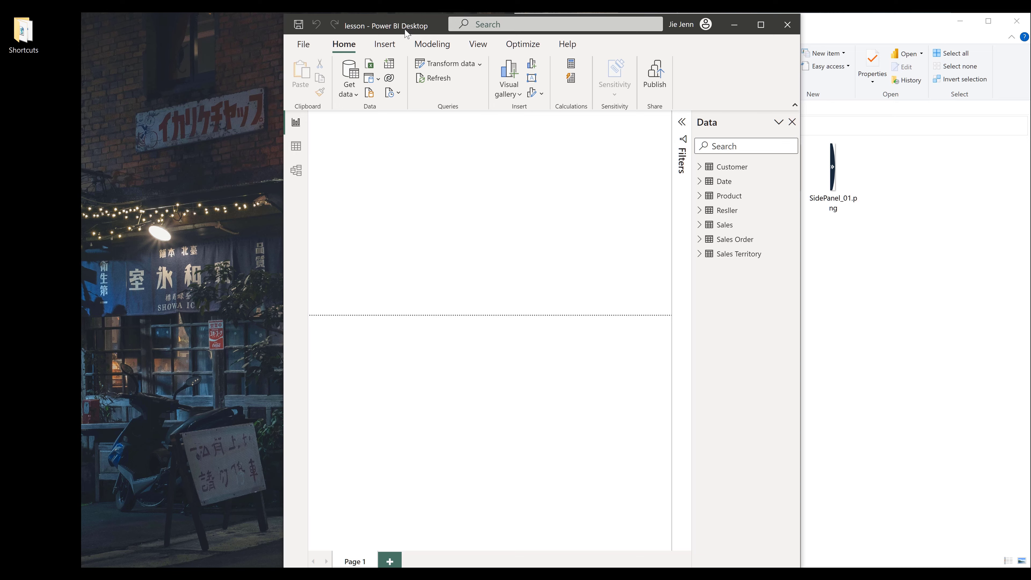
{"action": "double_click", "coordinate": [406, 32]}
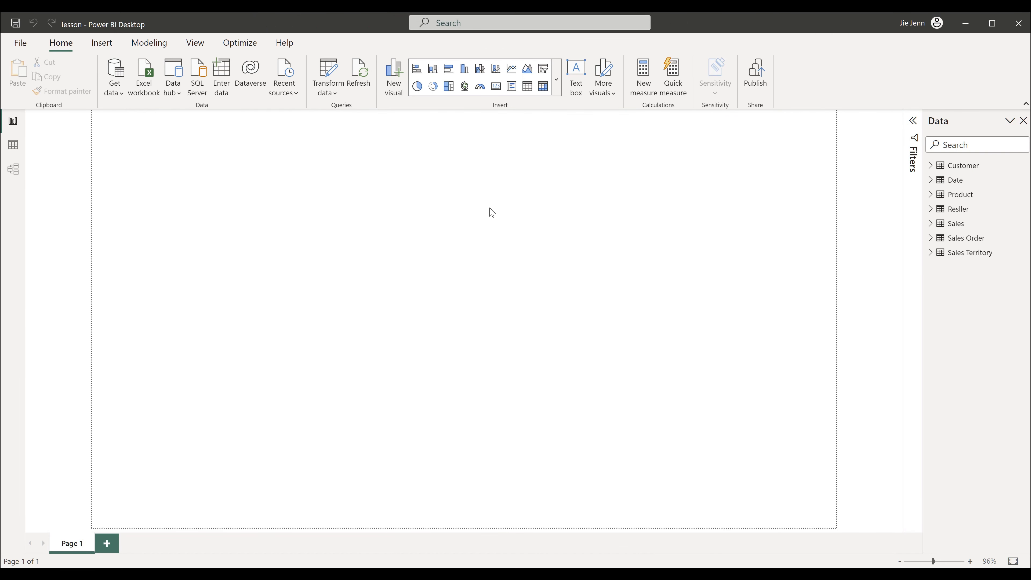
{"action": "left_click", "coordinate": [14, 145]}
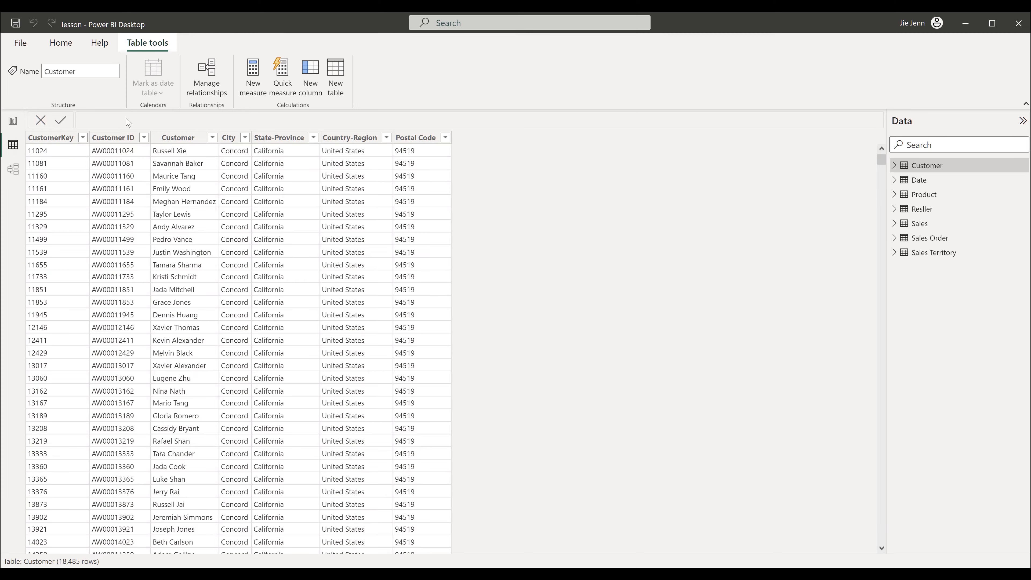
{"action": "left_click", "coordinate": [13, 169]}
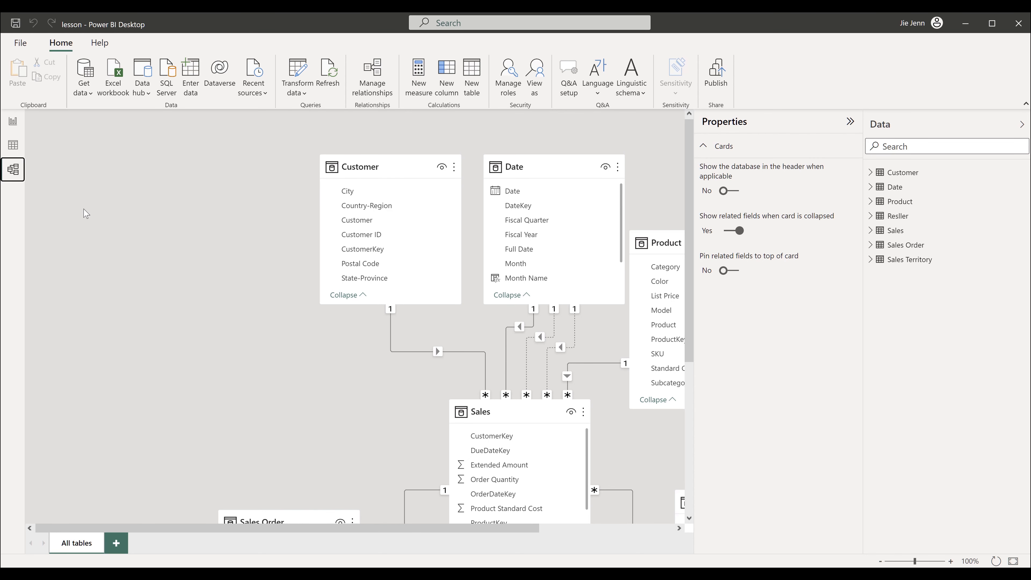
{"action": "left_click", "coordinate": [12, 122]}
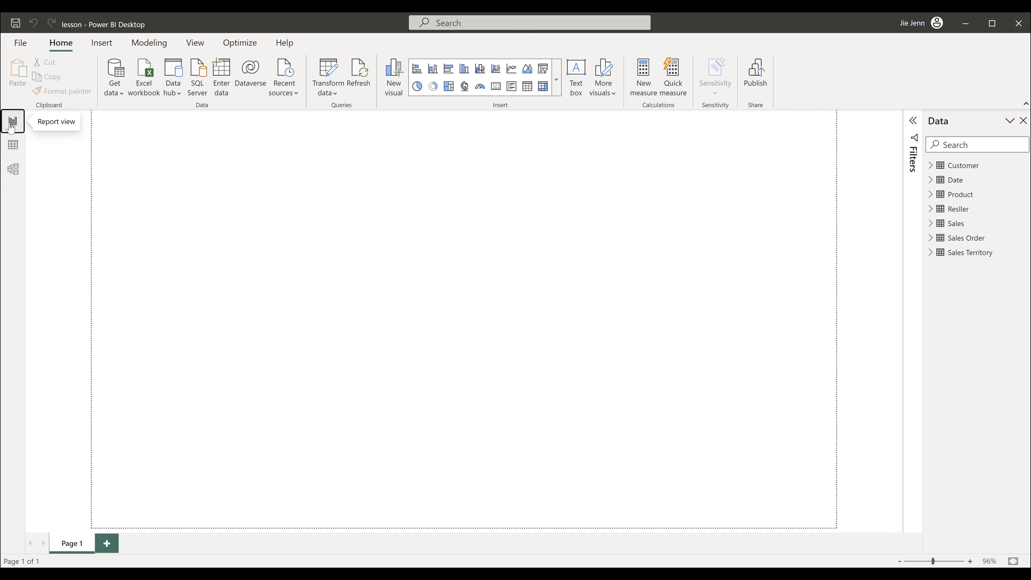
- Switch to the Lesson folder in File Explorer and preview the images SidePanel_01.png and panel off arrow.png
{"action": "key", "text": "alt+Tab"}
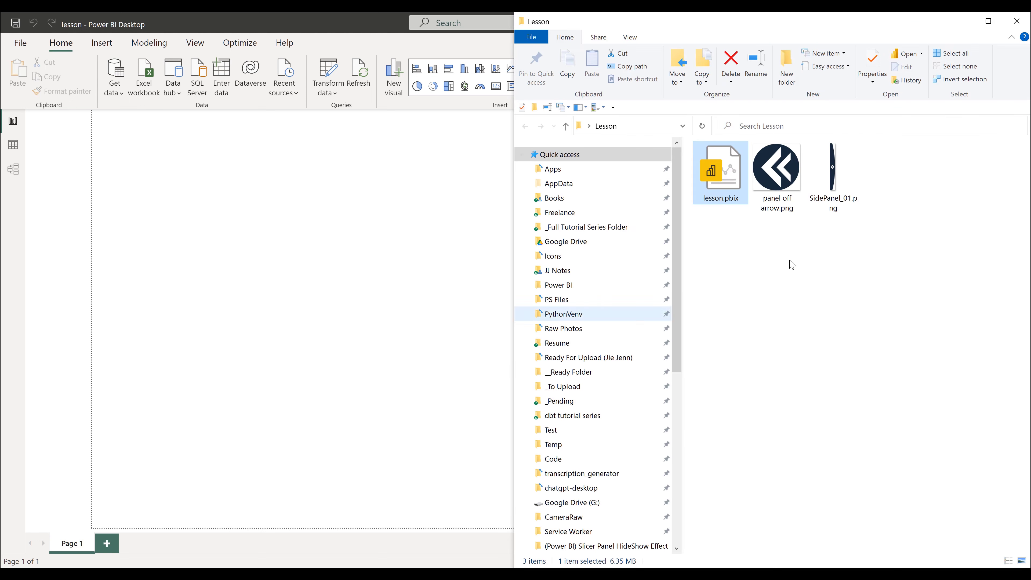
{"action": "left_click_drag", "start_coordinate": [506, 282], "coordinate": [216, 283]}
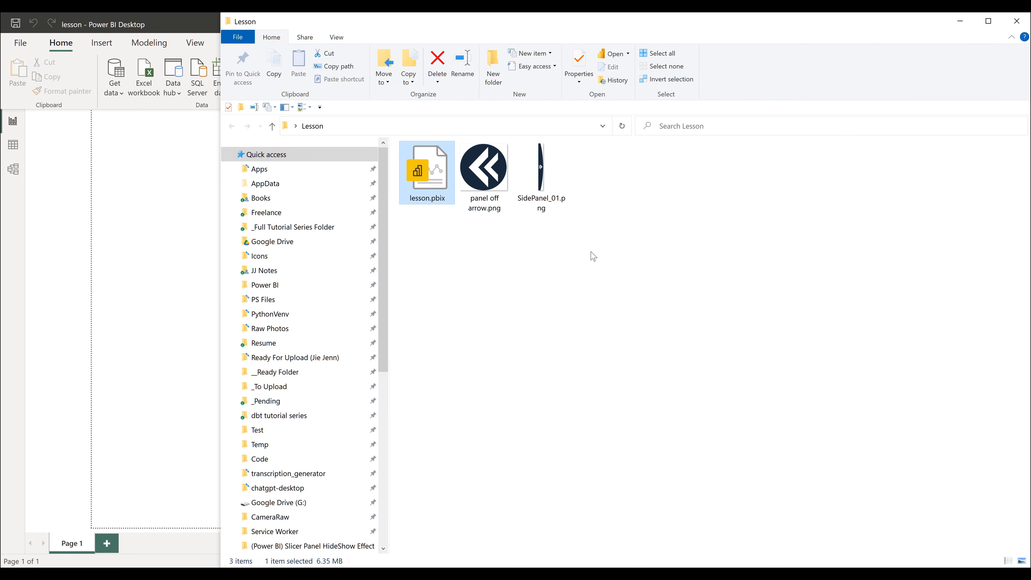
{"action": "left_click_drag", "start_coordinate": [595, 238], "coordinate": [458, 142]}
{"action": "left_click", "coordinate": [560, 277]}
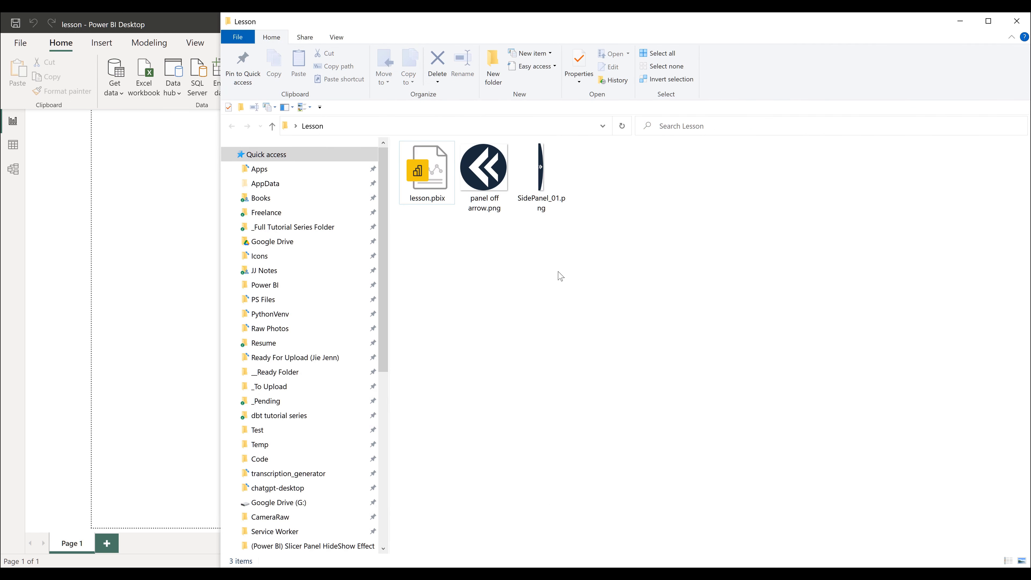
{"action": "double_click", "coordinate": [549, 163]}
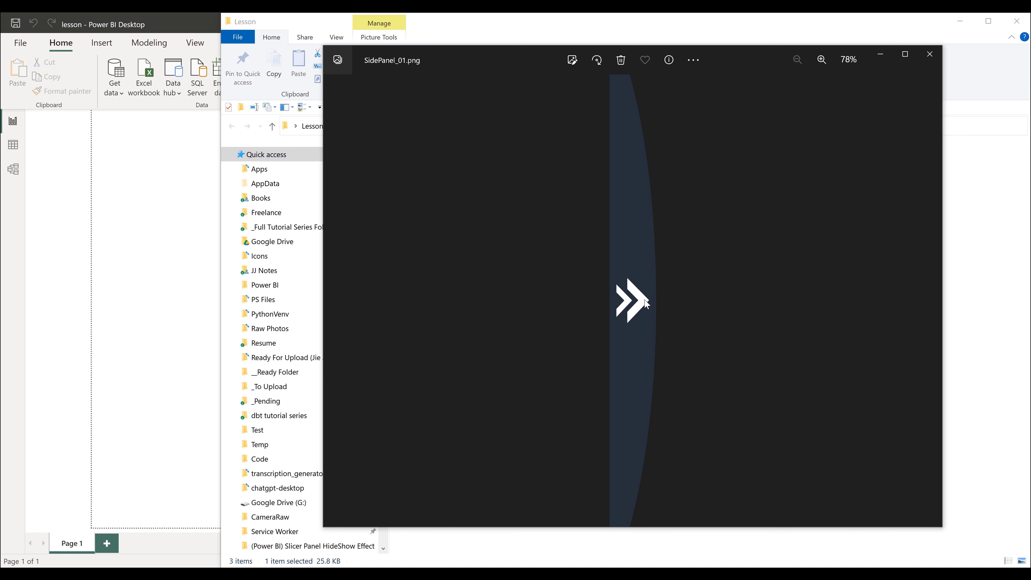
{"action": "left_click", "coordinate": [953, 229]}
{"action": "double_click", "coordinate": [496, 182]}
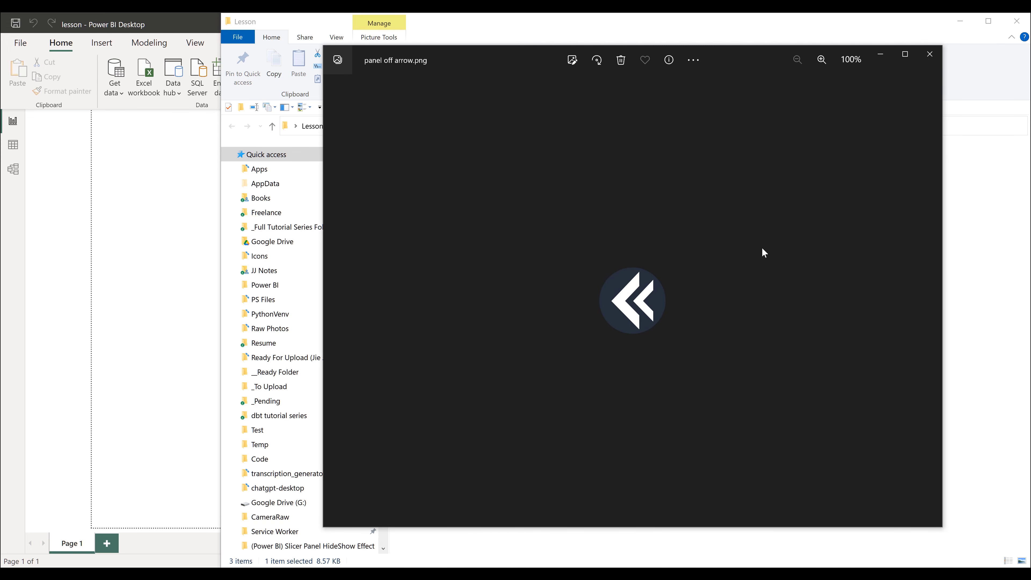
{"action": "left_click", "coordinate": [933, 59]}
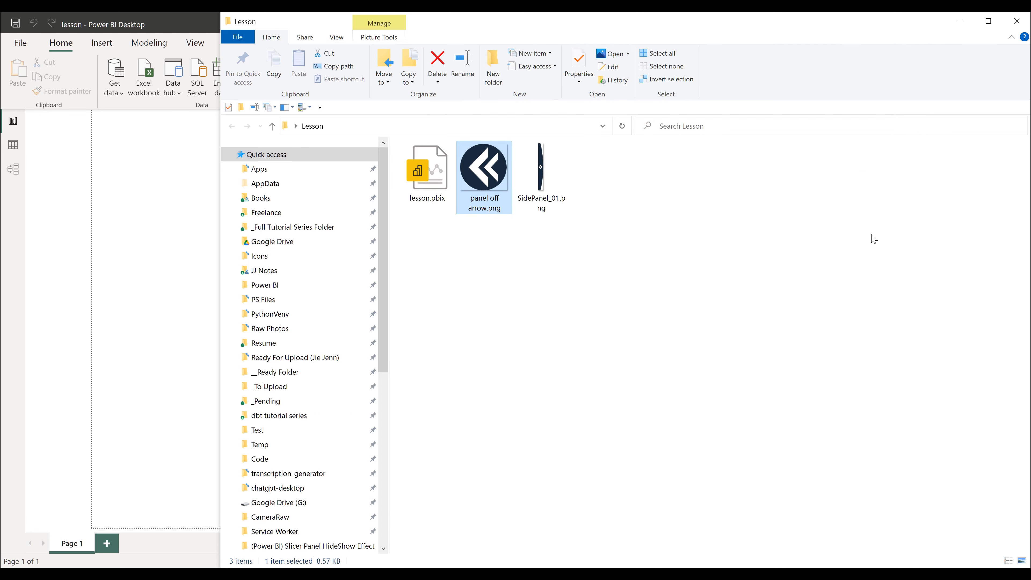
- Switch back to Power BI Desktop and display the Format, Bookmarks and Selection panes
{"action": "key", "text": "alt+Tab"}
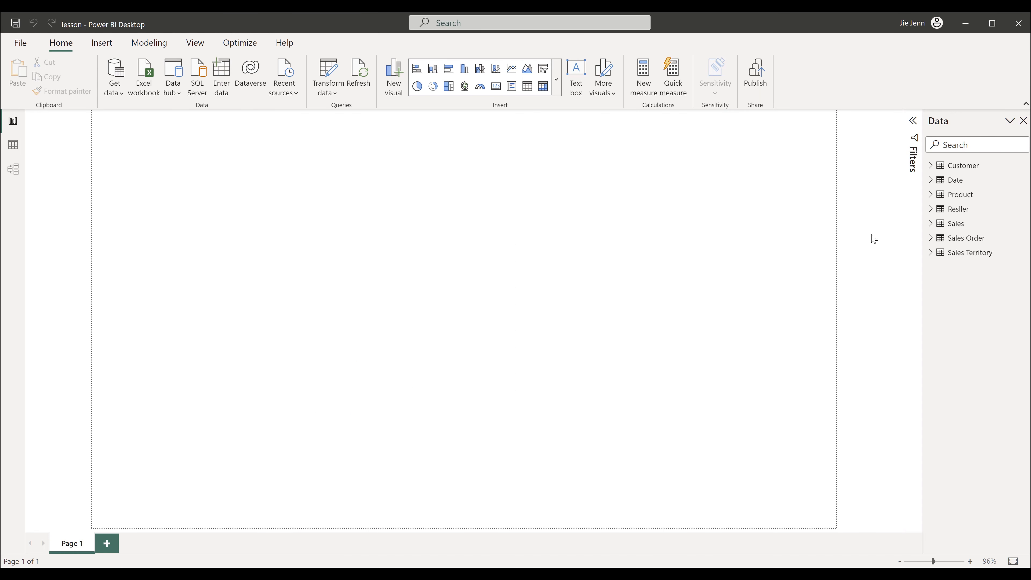
{"action": "left_click", "coordinate": [200, 48]}
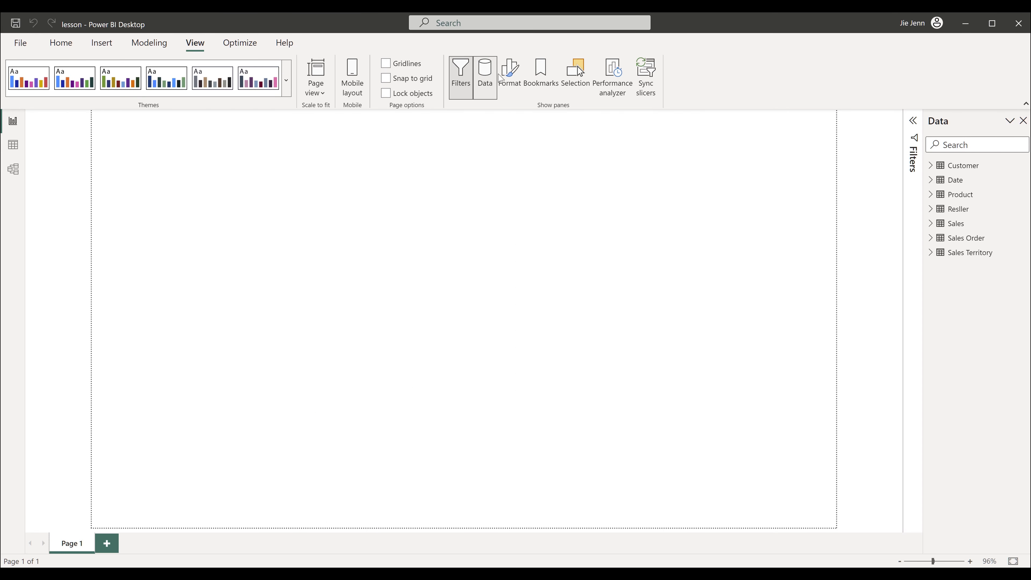
{"action": "left_click", "coordinate": [509, 75]}
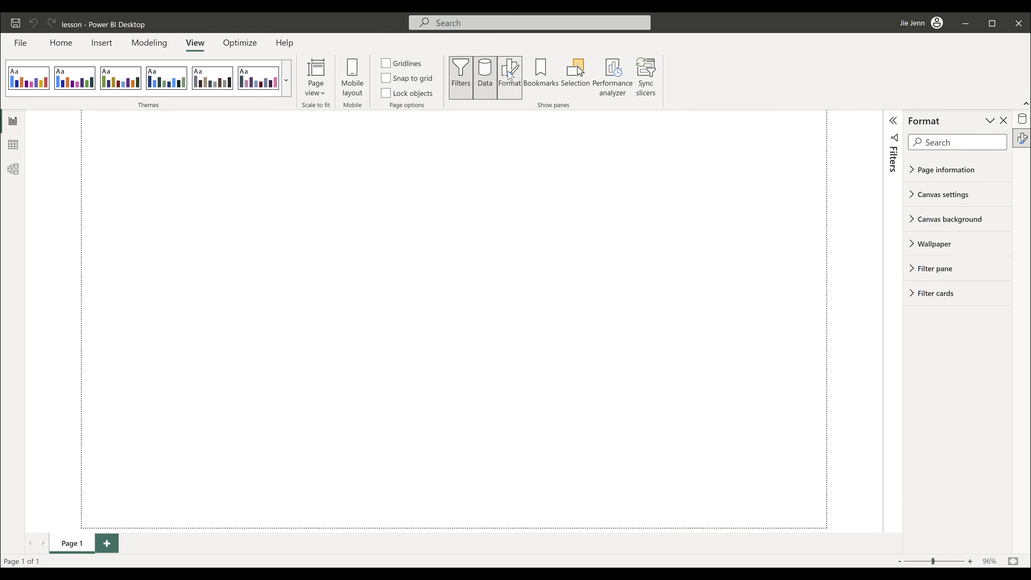
{"action": "left_click", "coordinate": [540, 76]}
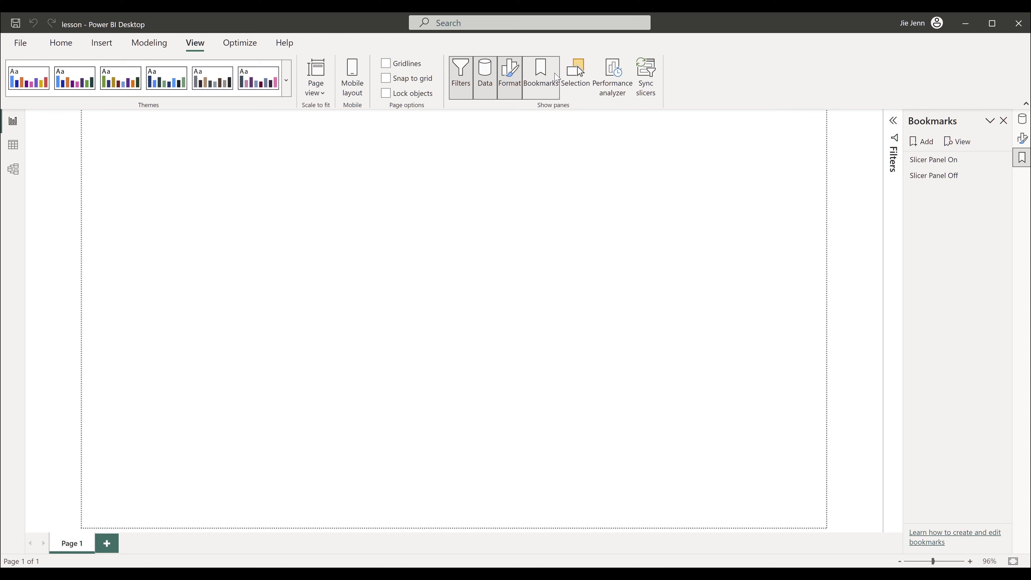
{"action": "left_click", "coordinate": [578, 76]}
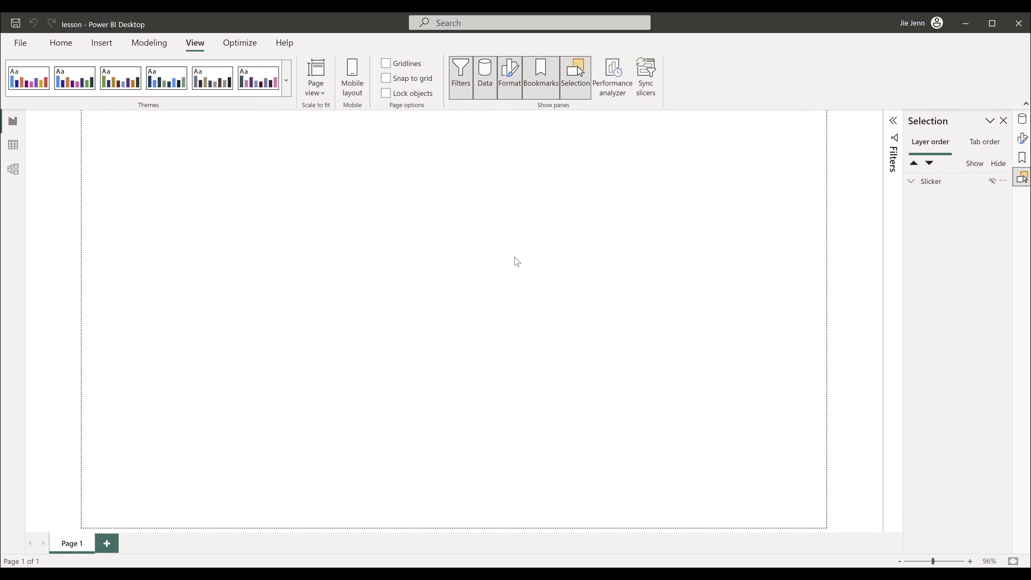
- Insert a stacked column chart on Page 1 and enlarge it to cover most of the canvas
{"action": "left_click", "coordinate": [101, 48]}
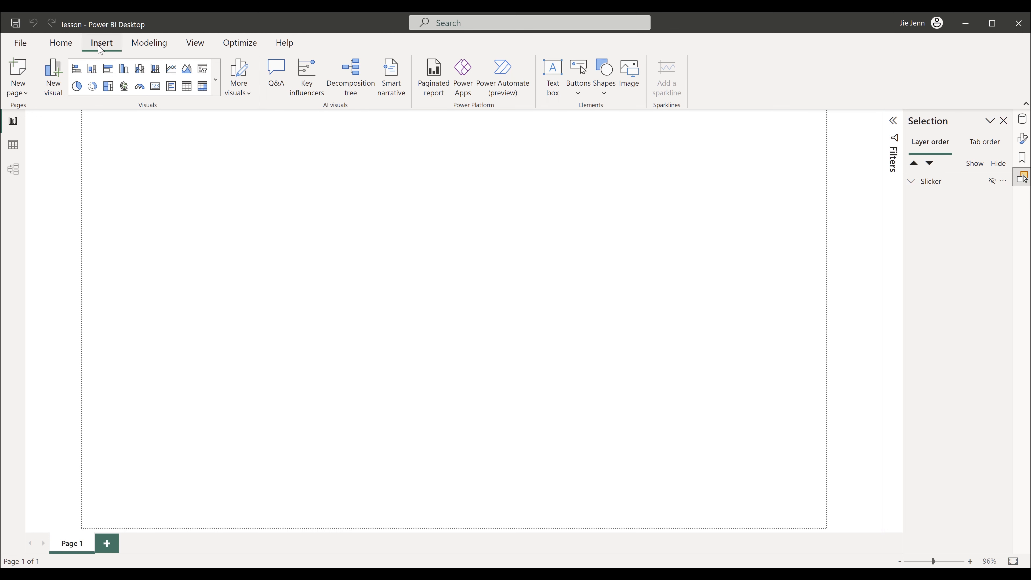
{"action": "left_click", "coordinate": [218, 93]}
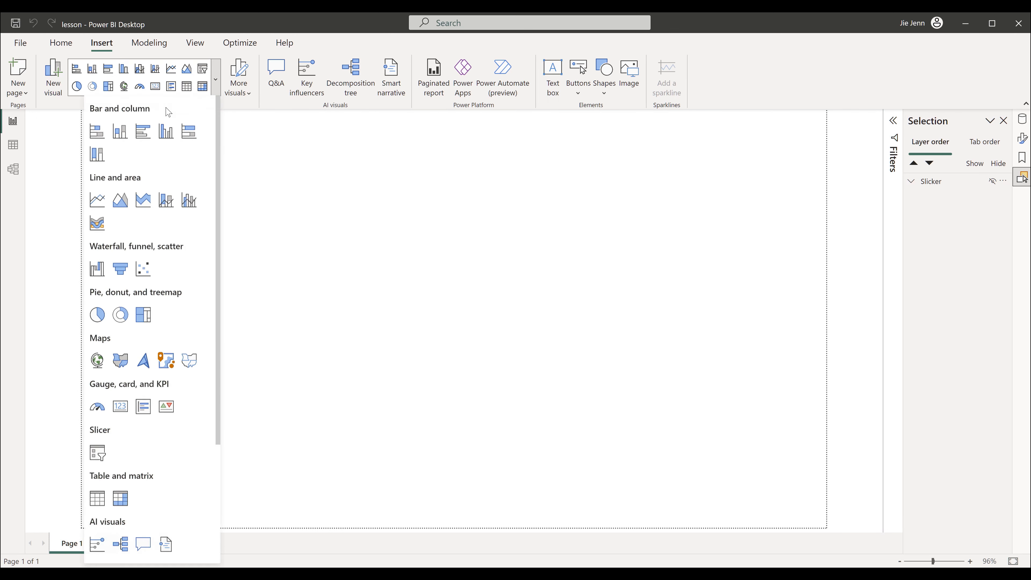
{"action": "left_click", "coordinate": [119, 138]}
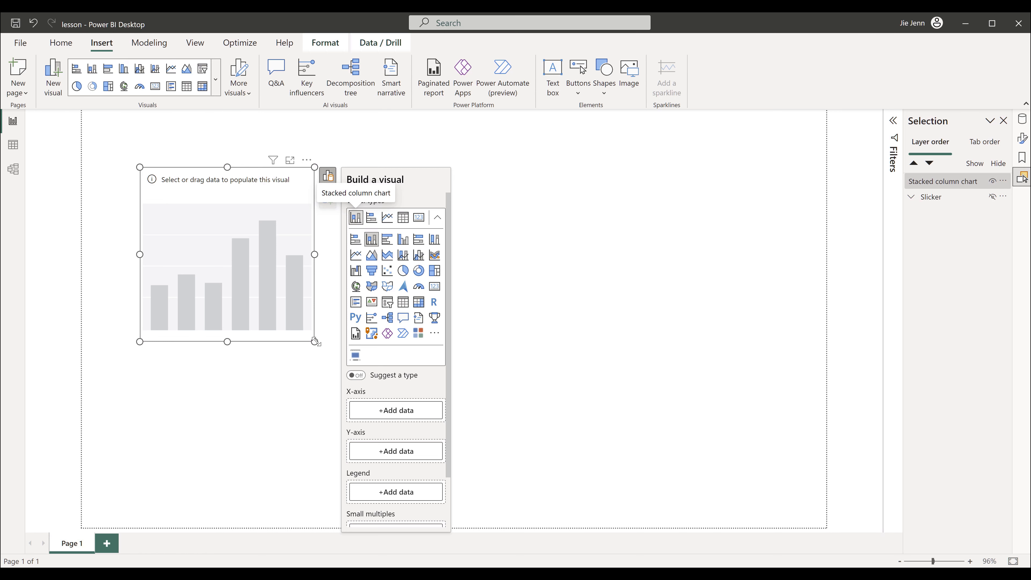
{"action": "left_click_drag", "start_coordinate": [316, 342], "coordinate": [751, 486]}
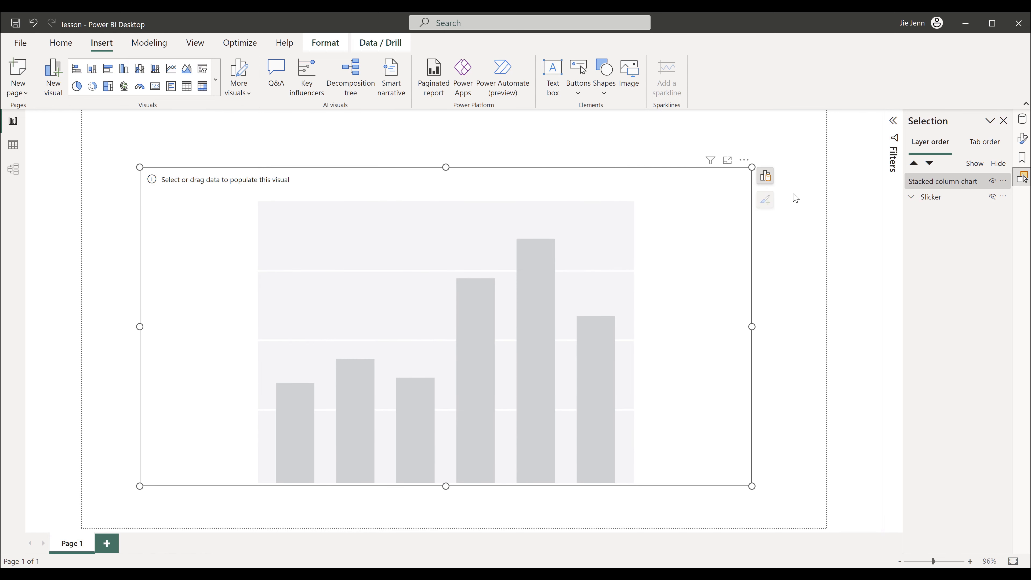
- Add Year from the Date table's Date Hierarchy to the stacked column chart's X-axis
{"action": "left_click", "coordinate": [765, 175]}
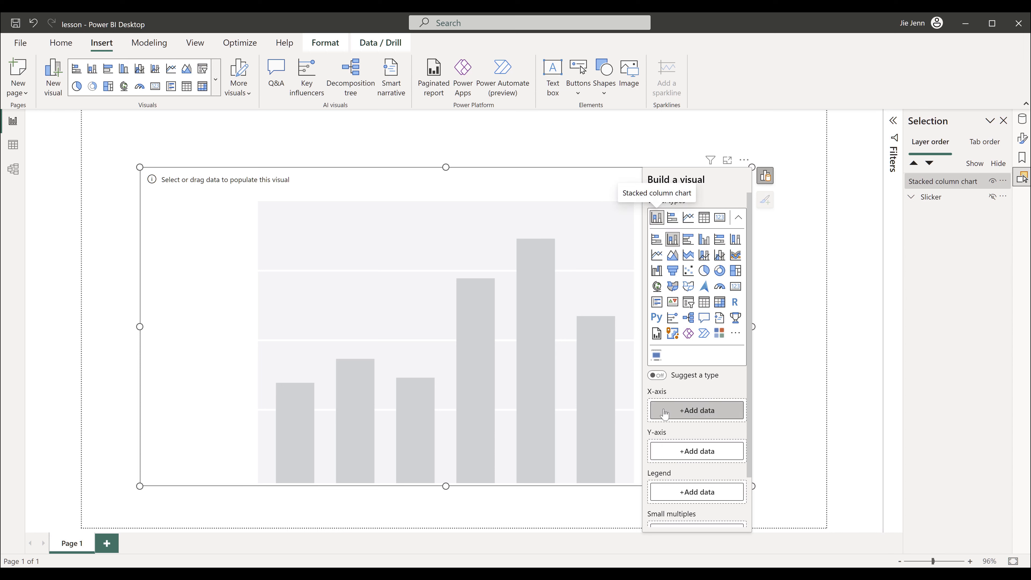
{"action": "left_click", "coordinate": [678, 412]}
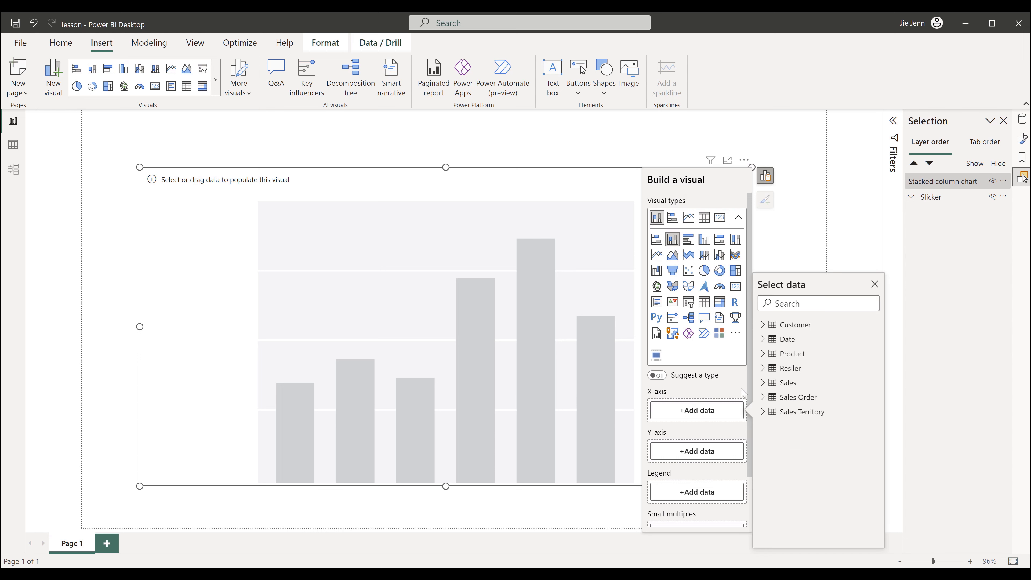
{"action": "left_click", "coordinate": [763, 339]}
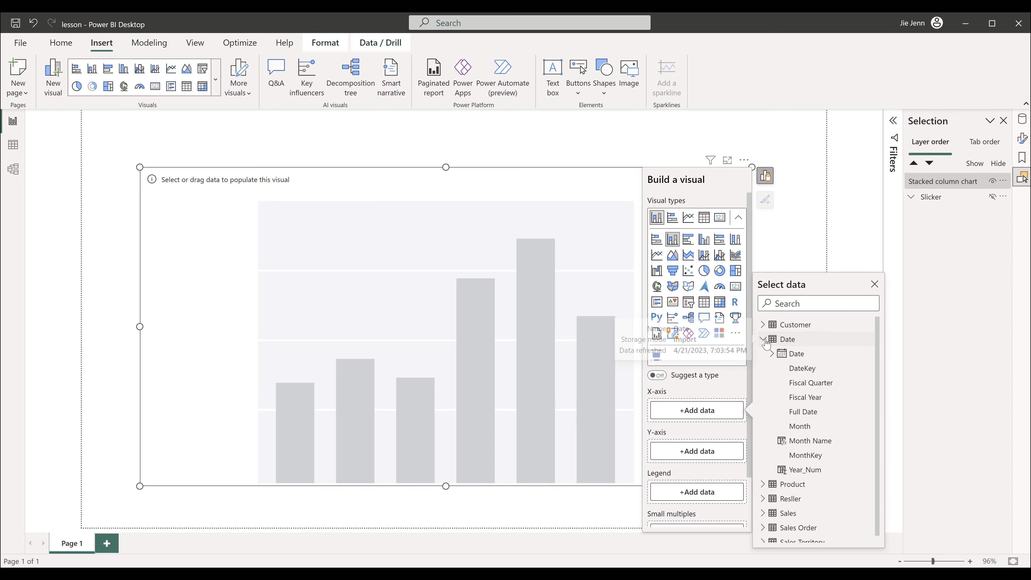
{"action": "left_click", "coordinate": [772, 354]}
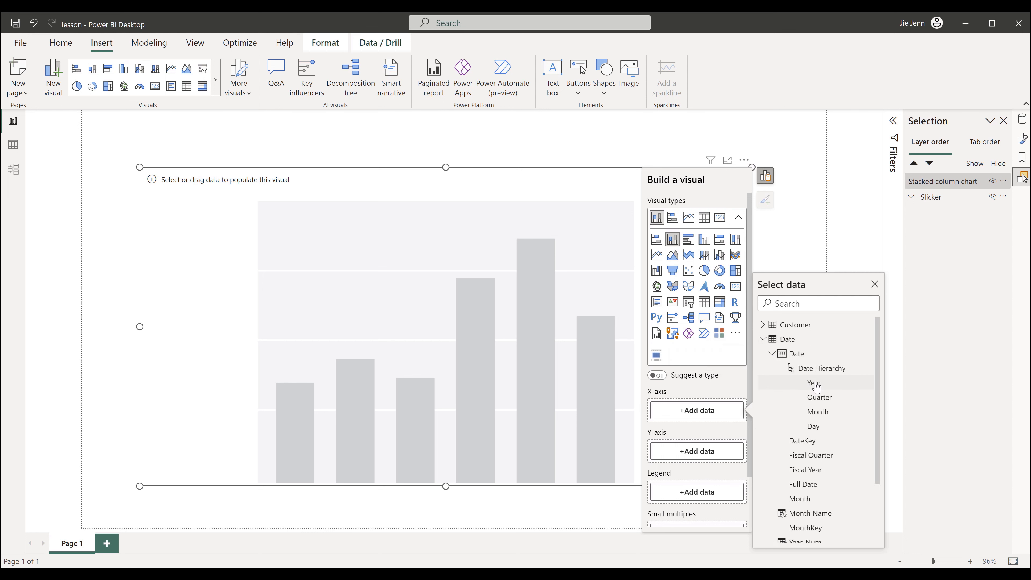
{"action": "left_click_drag", "start_coordinate": [821, 383], "coordinate": [681, 408]}
{"action": "left_click", "coordinate": [818, 383]}
{"action": "left_click_drag", "start_coordinate": [818, 381], "coordinate": [711, 411]}
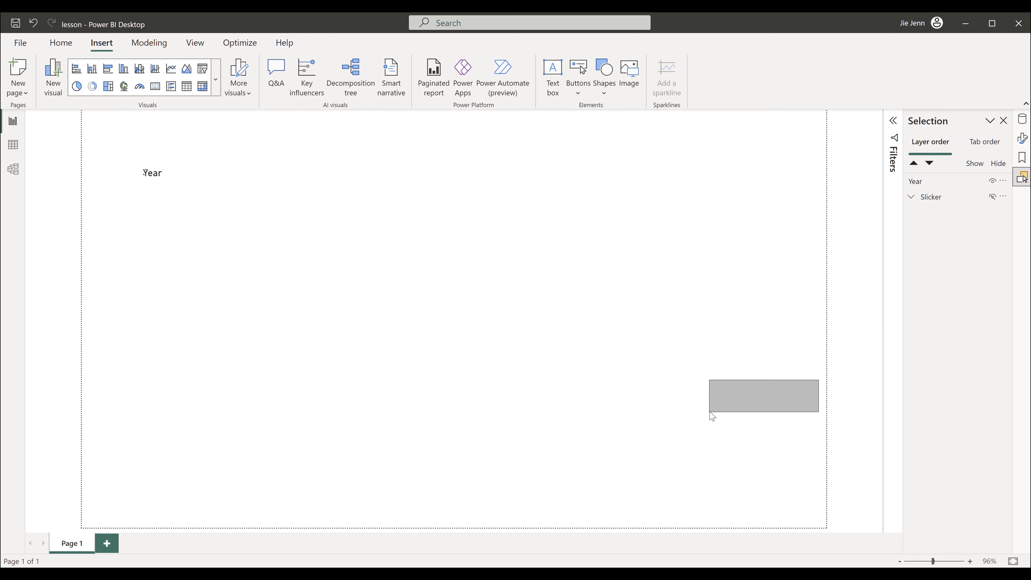
- Add Month from the Date Hierarchy to the chart's X-axis below Year
{"action": "left_click", "coordinate": [572, 307]}
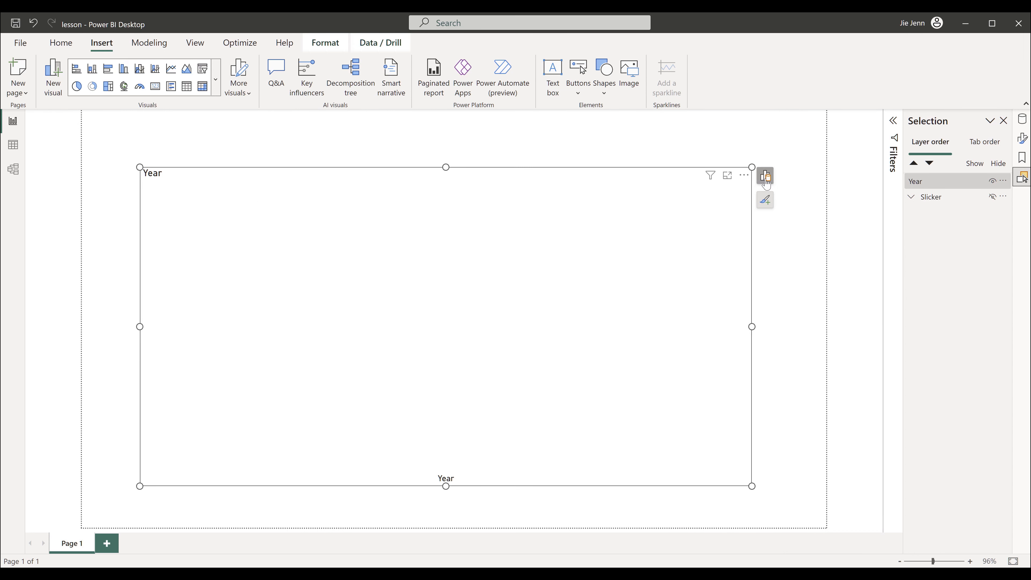
{"action": "left_click", "coordinate": [765, 176]}
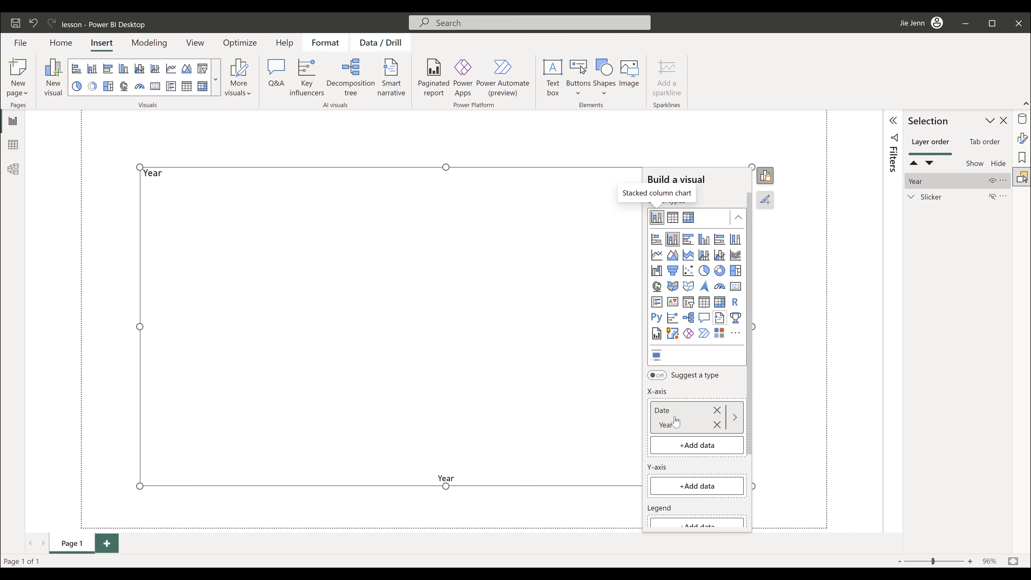
{"action": "left_click", "coordinate": [735, 417]}
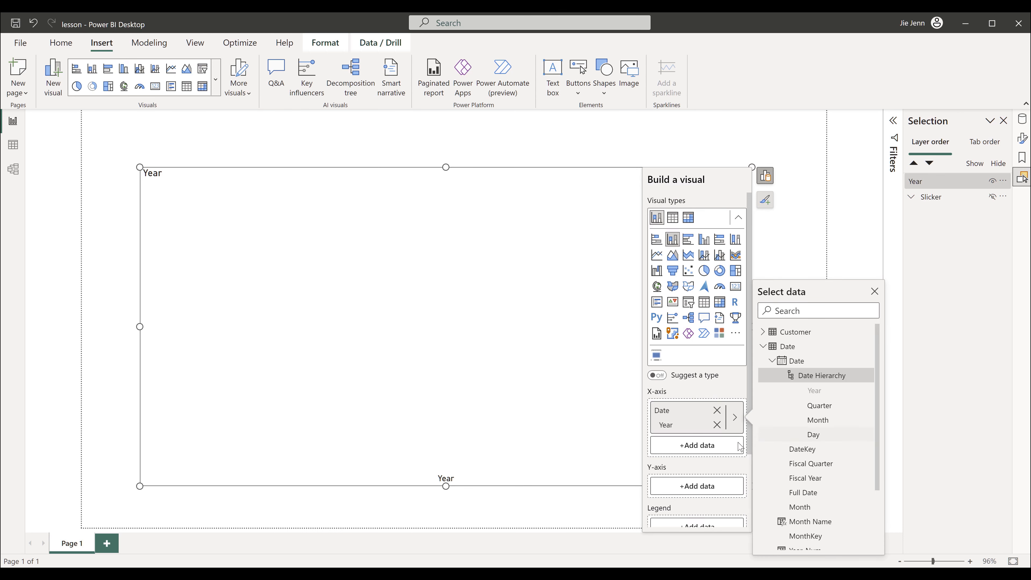
{"action": "left_click", "coordinate": [816, 423]}
{"action": "left_click", "coordinate": [812, 424]}
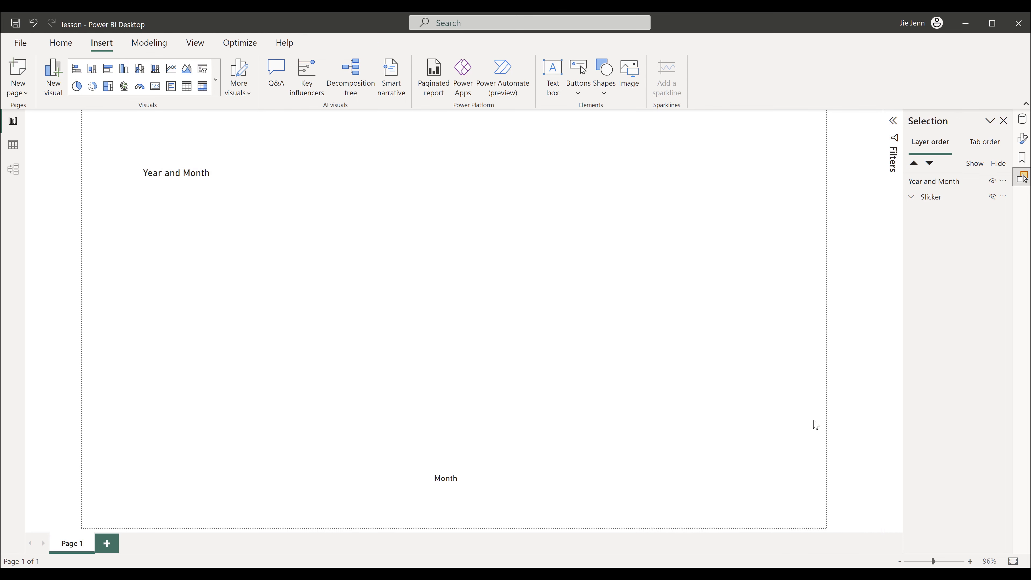
- Add Sales Amount from the Sales table to the chart's Y-axis
{"action": "left_click", "coordinate": [920, 190]}
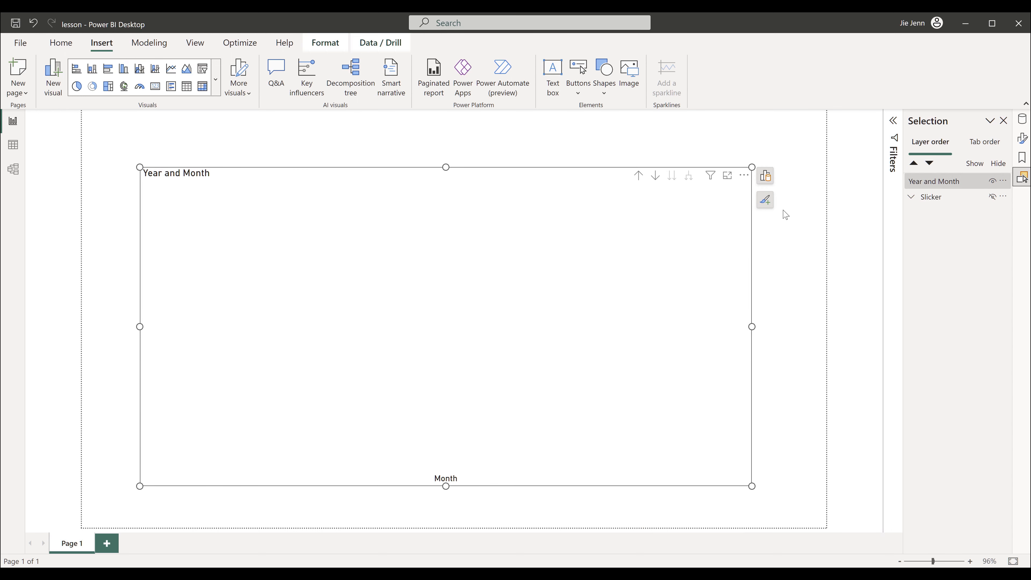
{"action": "left_click", "coordinate": [765, 175]}
{"action": "scroll", "coordinate": [693, 416], "scroll_direction": "down", "scroll_amount": 3}
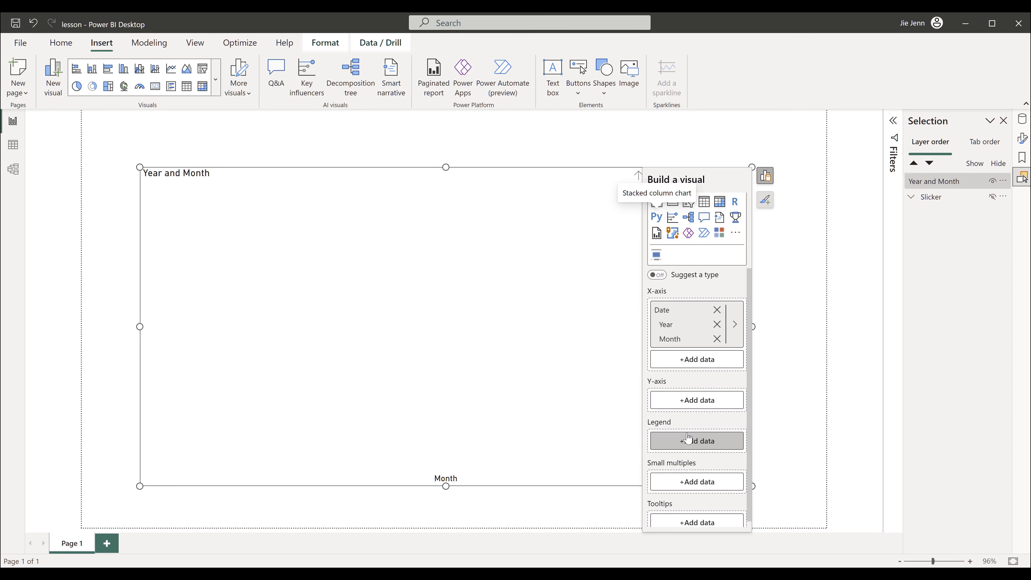
{"action": "left_click", "coordinate": [698, 402]}
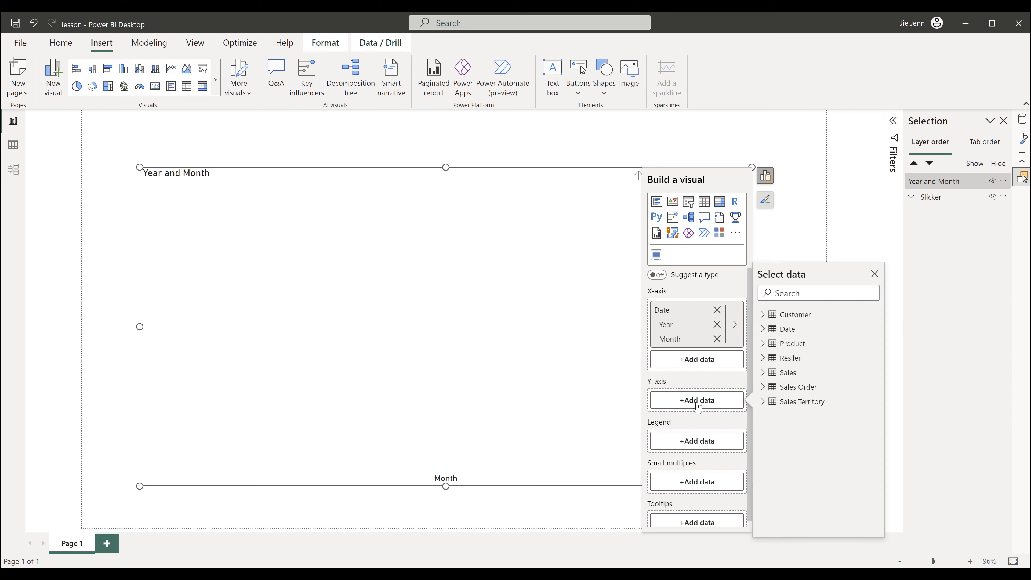
{"action": "left_click", "coordinate": [761, 378]}
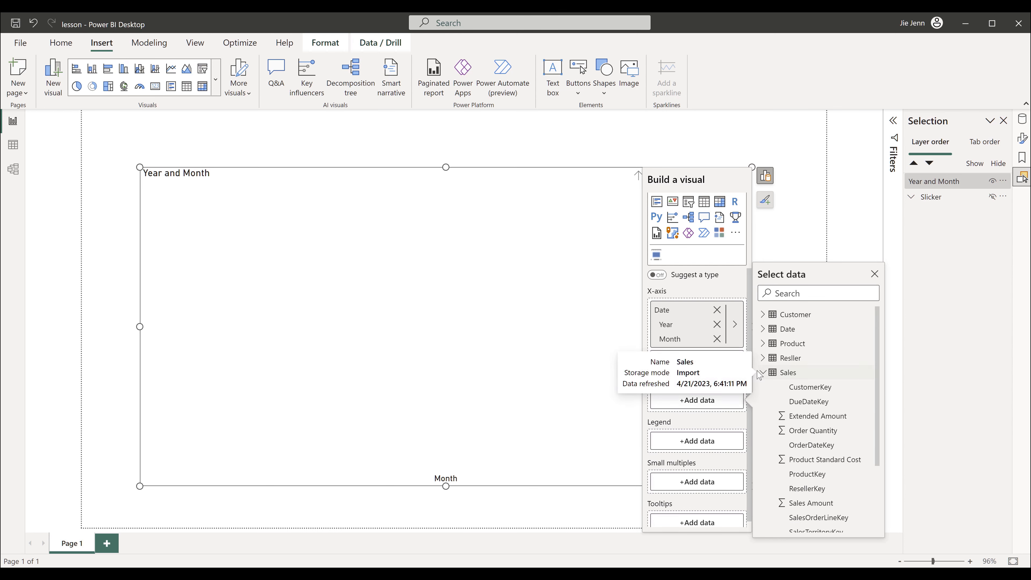
{"action": "scroll", "coordinate": [794, 431], "scroll_direction": "down", "scroll_amount": 1}
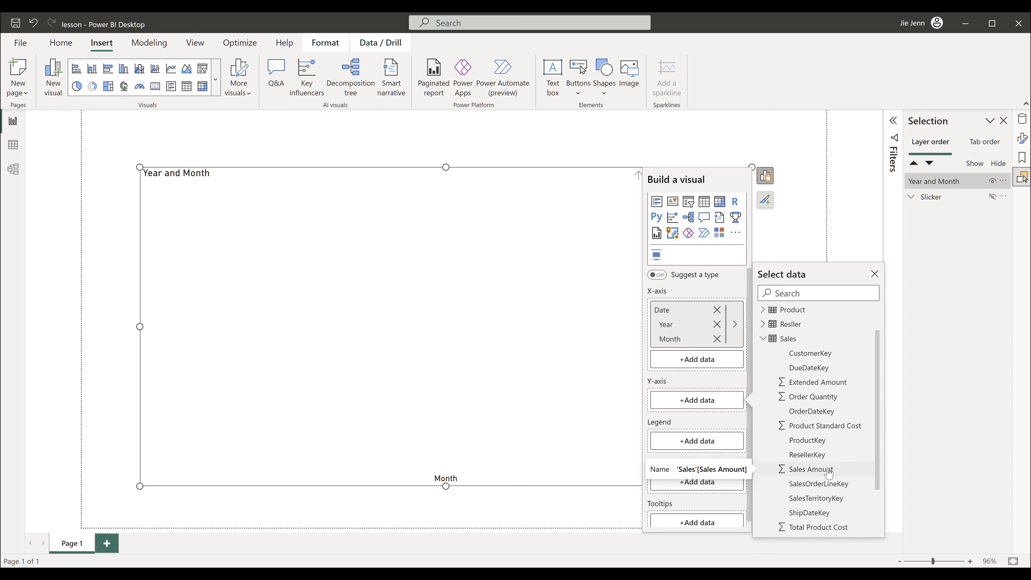
{"action": "left_click", "coordinate": [804, 471]}
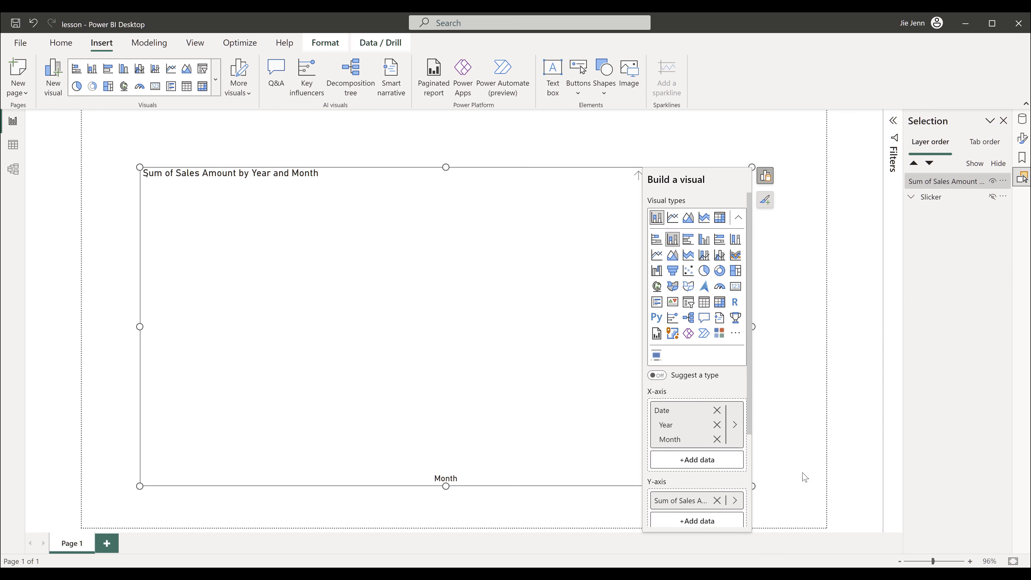
{"action": "left_click", "coordinate": [803, 476]}
- Change the default color of the chart's columns to a dark teal green
{"action": "right_click", "coordinate": [639, 278]}
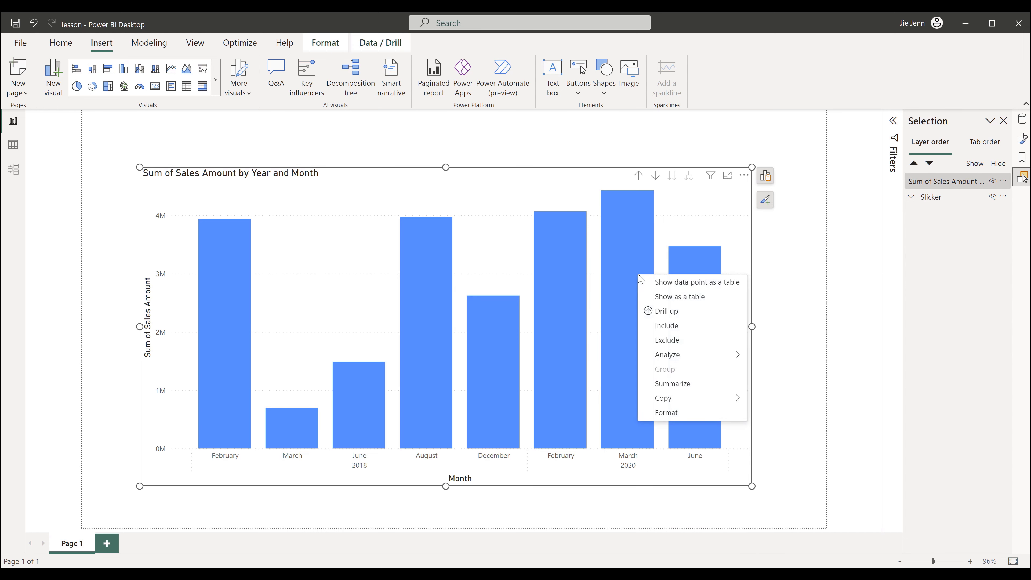
{"action": "left_click", "coordinate": [628, 262]}
{"action": "left_click", "coordinate": [695, 272]}
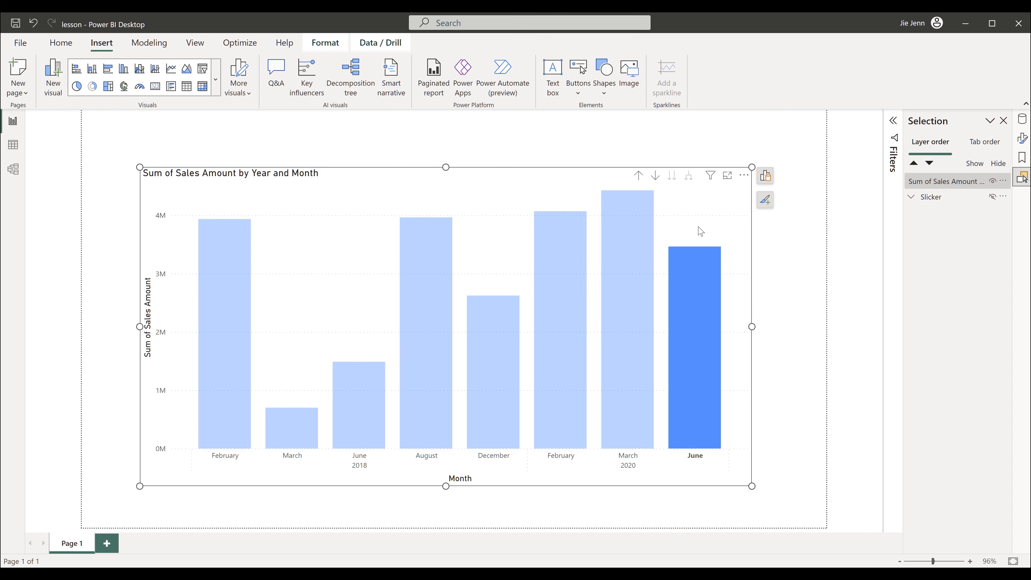
{"action": "left_click", "coordinate": [693, 297]}
{"action": "right_click", "coordinate": [694, 298]}
{"action": "left_click", "coordinate": [686, 277]}
{"action": "double_click", "coordinate": [686, 277]}
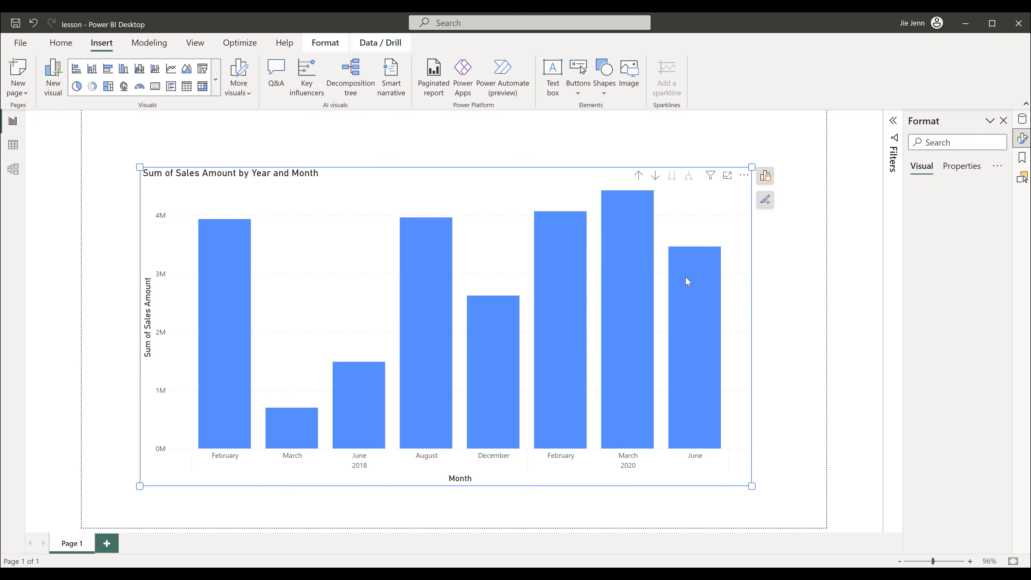
{"action": "left_click", "coordinate": [936, 345]}
{"action": "left_click", "coordinate": [870, 318]}
{"action": "left_click", "coordinate": [898, 278]}
{"action": "left_click", "coordinate": [969, 201]}
{"action": "left_click", "coordinate": [923, 278]}
{"action": "left_click", "coordinate": [981, 186]}
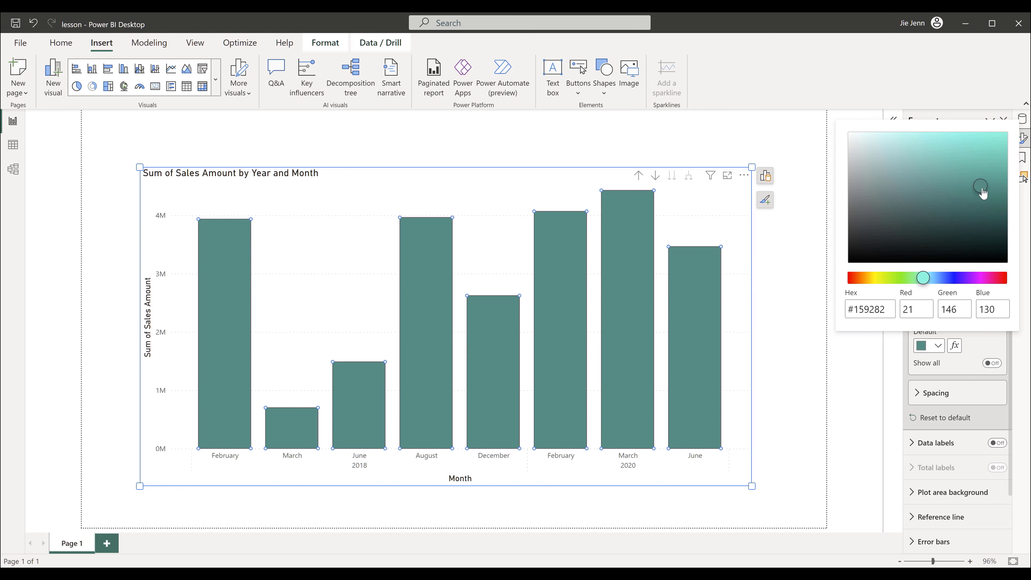
{"action": "left_click", "coordinate": [978, 224]}
{"action": "left_click", "coordinate": [864, 379]}
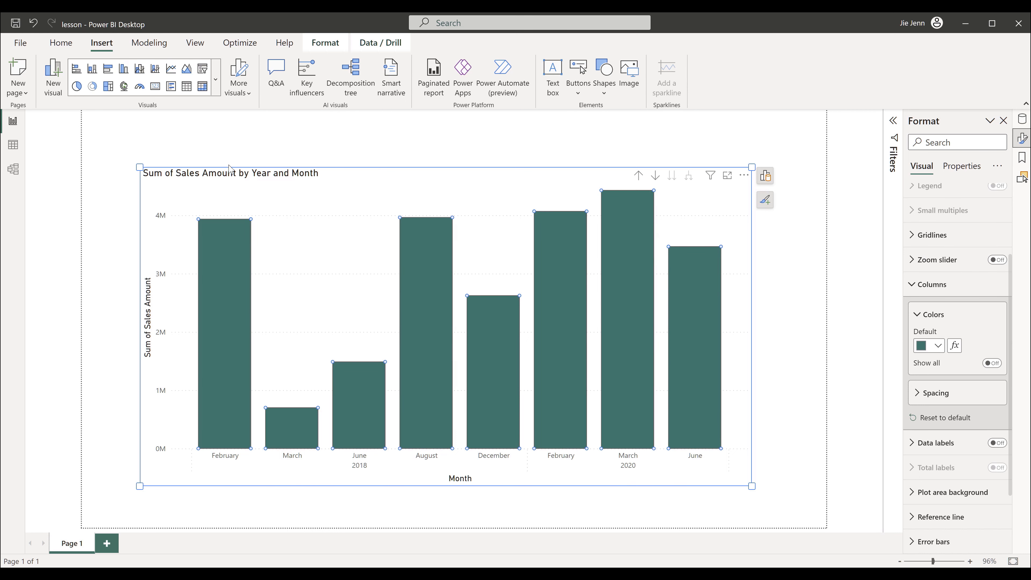
- Remove the chart's title and the titles of its Y-axis and X-axis
{"action": "double_click", "coordinate": [210, 177]}
{"action": "key", "text": "Delete"}
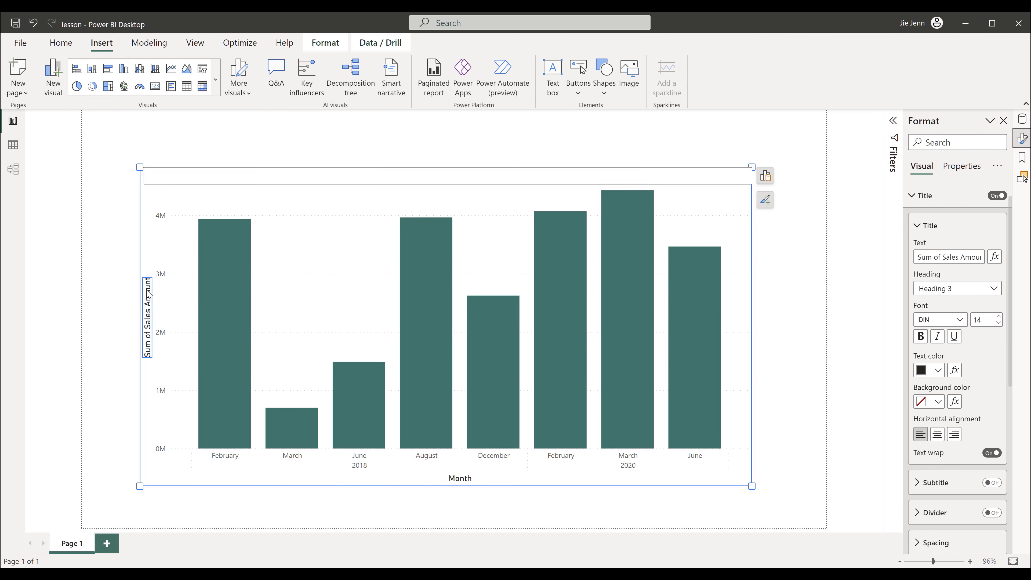
{"action": "left_click", "coordinate": [454, 480]}
{"action": "key", "text": "Delete"}
- Set the font size of the X-axis and Y-axis values to 12 and shift the chart slightly right on the page
{"action": "right_click", "coordinate": [486, 463]}
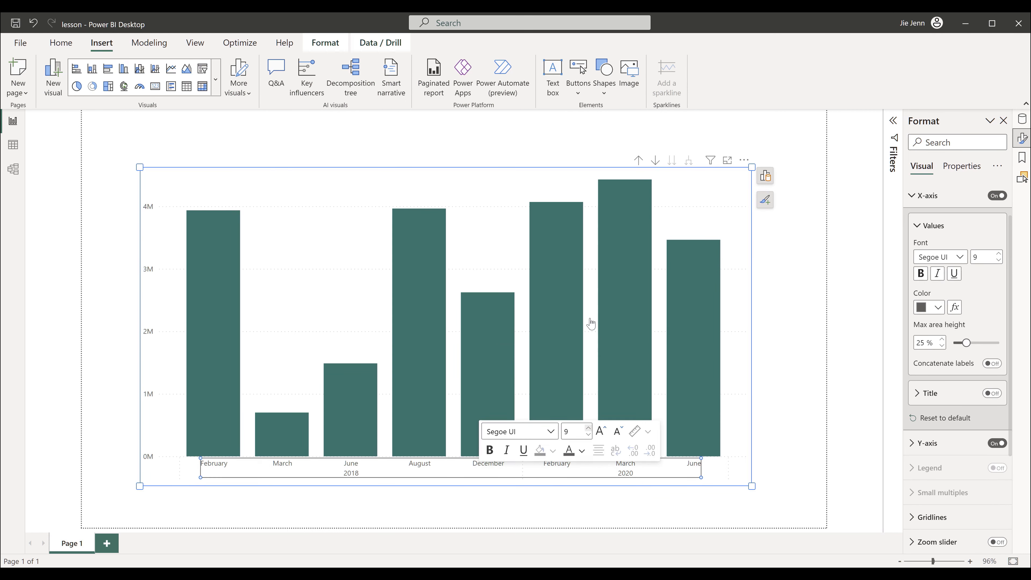
{"action": "left_click", "coordinate": [148, 268]}
{"action": "right_click", "coordinate": [146, 266]}
{"action": "left_click", "coordinate": [266, 240]}
{"action": "left_click", "coordinate": [266, 240]}
{"action": "left_click", "coordinate": [266, 240]}
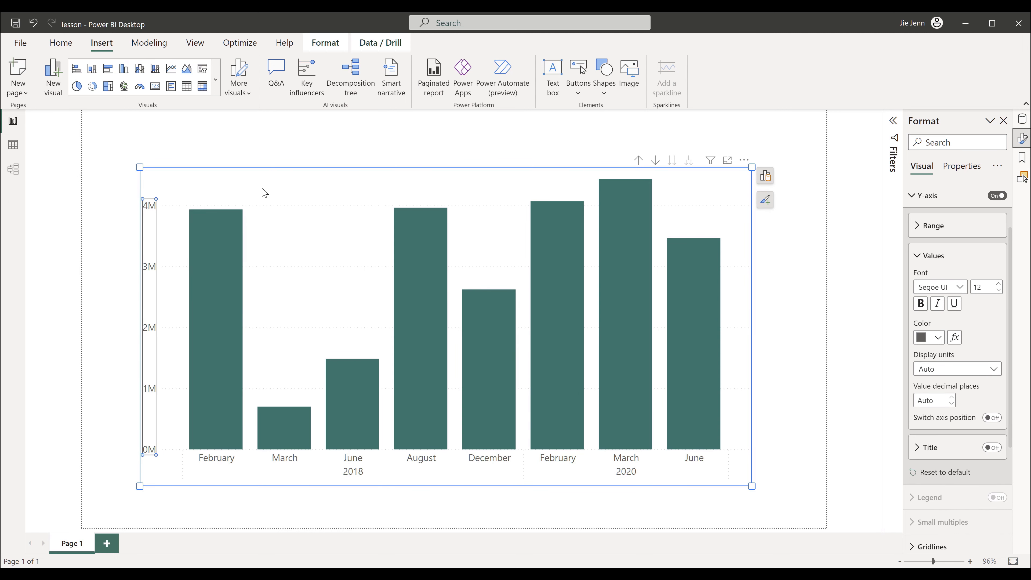
{"action": "left_click_drag", "start_coordinate": [262, 192], "coordinate": [308, 196]}
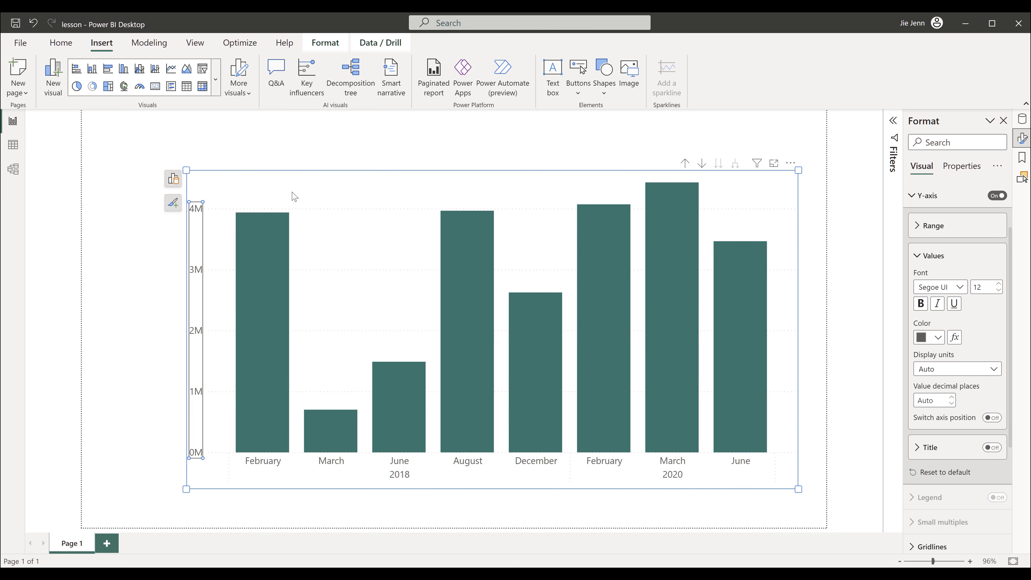
{"action": "left_click", "coordinate": [128, 313]}
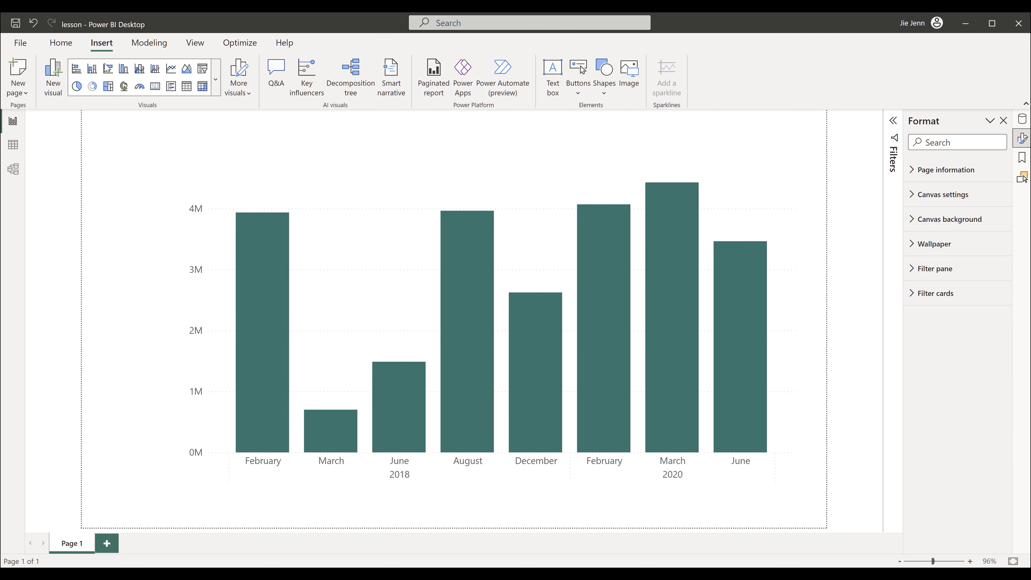
- Insert the image SidePanel_01.png from the Lesson folder on the Desktop into the report page
{"action": "left_click", "coordinate": [631, 78]}
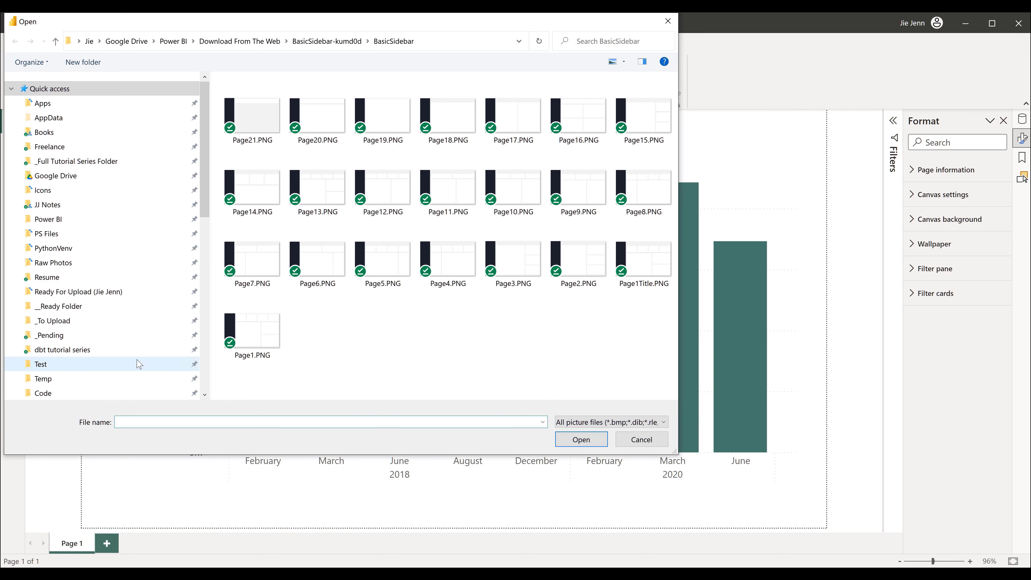
{"action": "left_click", "coordinate": [291, 572]}
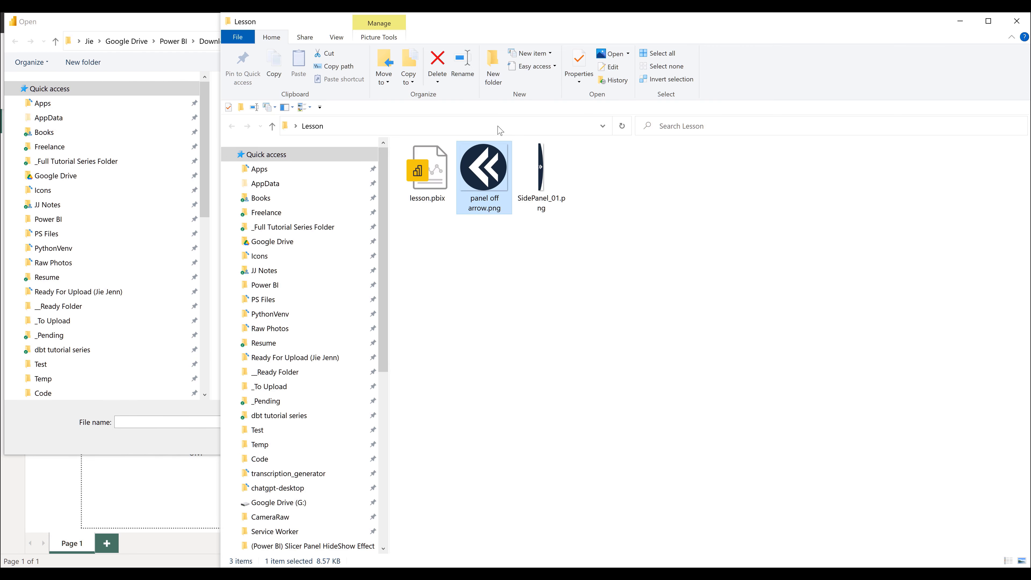
{"action": "left_click", "coordinate": [499, 129]}
{"action": "key", "text": "ctrl+c"}
{"action": "left_click", "coordinate": [154, 16]}
{"action": "left_click", "coordinate": [477, 42]}
{"action": "key", "text": "ctrl+v"}
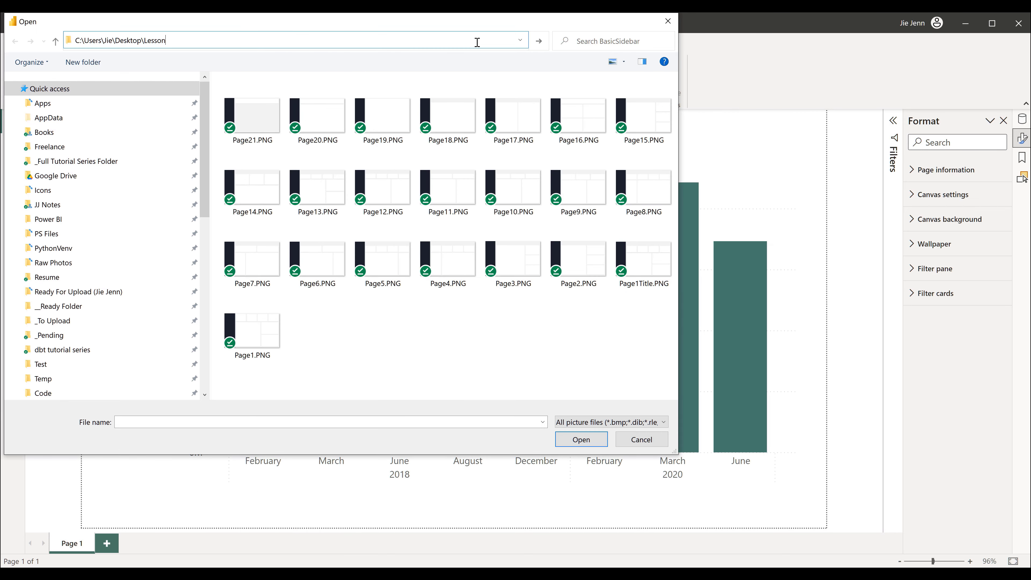
{"action": "key", "text": "Return"}
{"action": "left_click", "coordinate": [315, 123]}
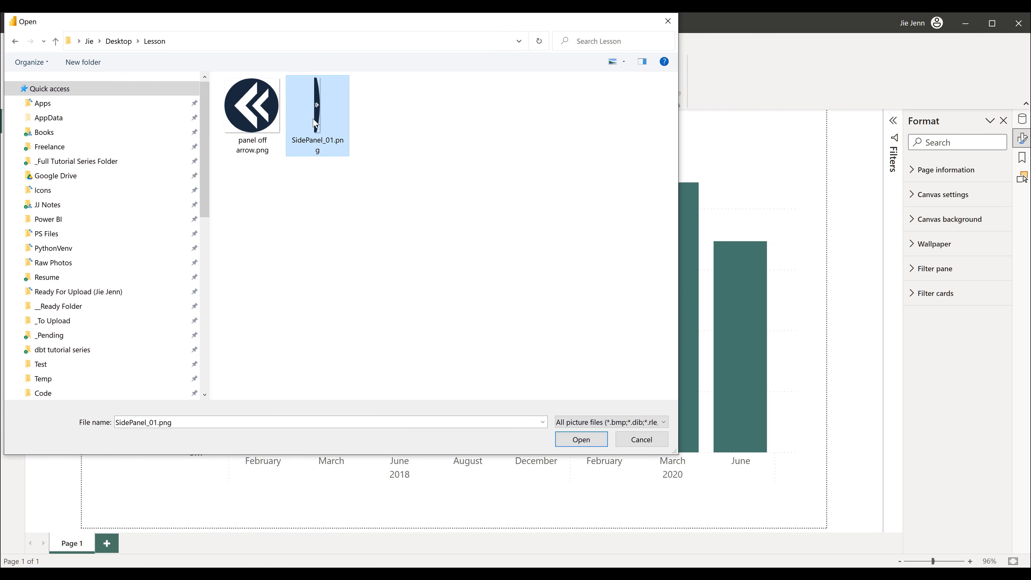
{"action": "double_click", "coordinate": [315, 123]}
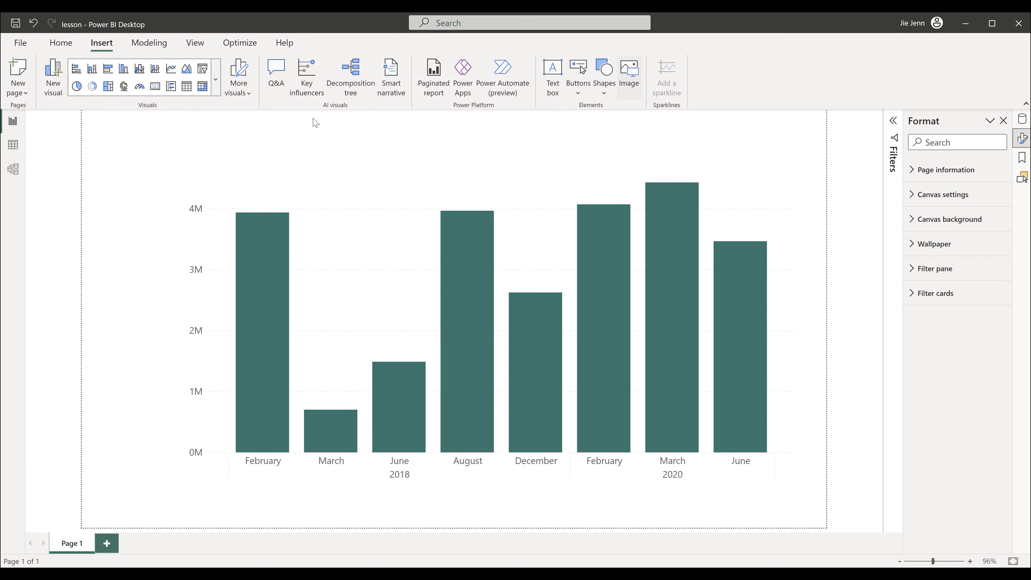
- Place the side panel image along the page's left edge, unlock its aspect ratio and resize it to 720 high and 83 wide
{"action": "left_click_drag", "start_coordinate": [129, 195], "coordinate": [41, 342]}
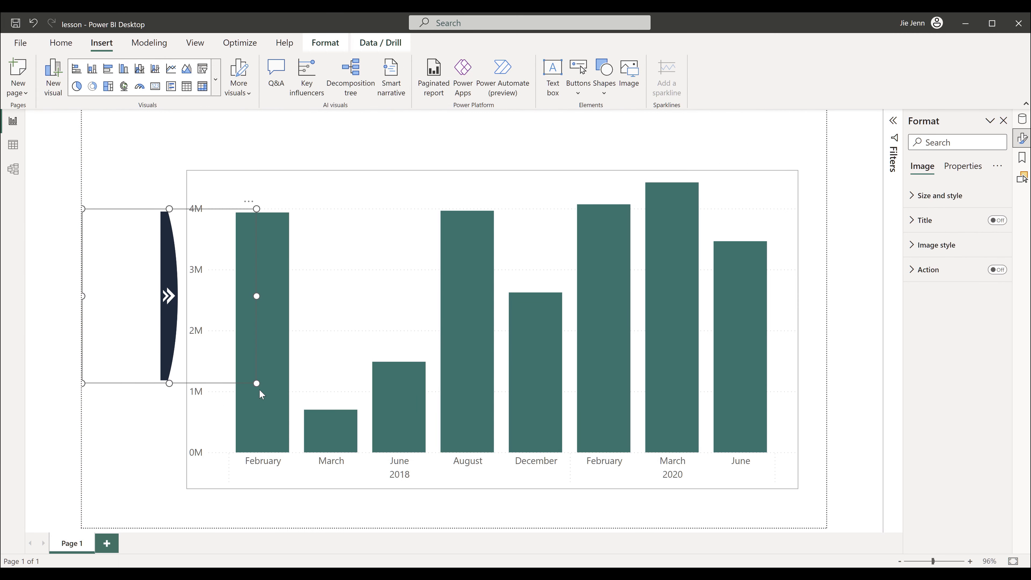
{"action": "left_click_drag", "start_coordinate": [256, 384], "coordinate": [401, 528]}
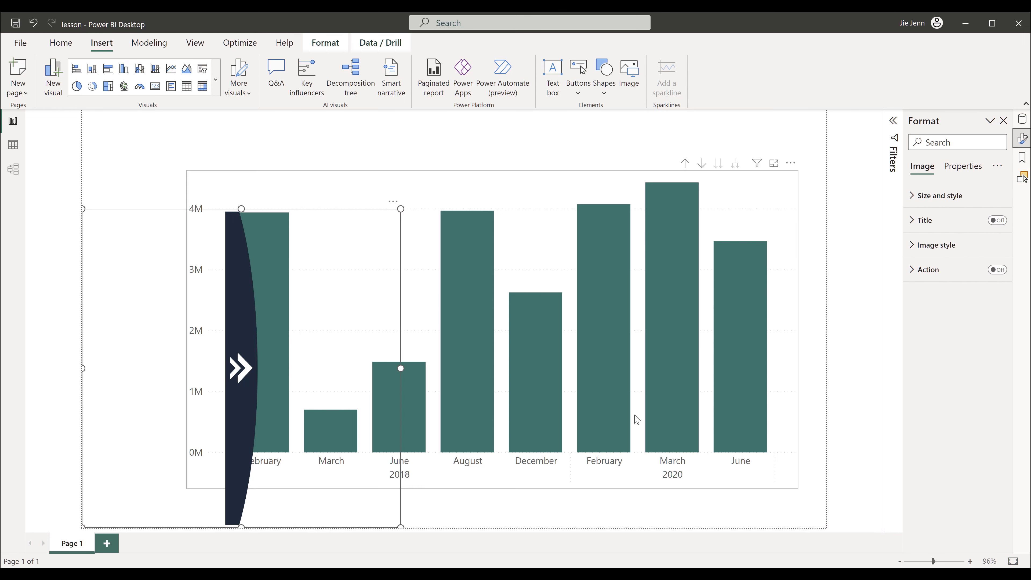
{"action": "left_click", "coordinate": [950, 203]}
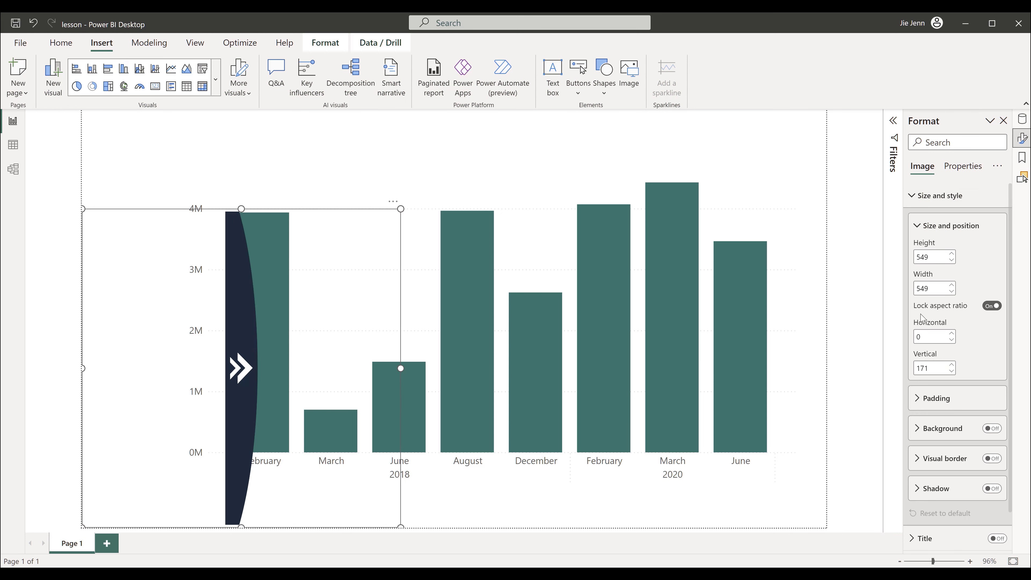
{"action": "left_click", "coordinate": [991, 306]}
{"action": "left_click_drag", "start_coordinate": [240, 206], "coordinate": [259, 117]}
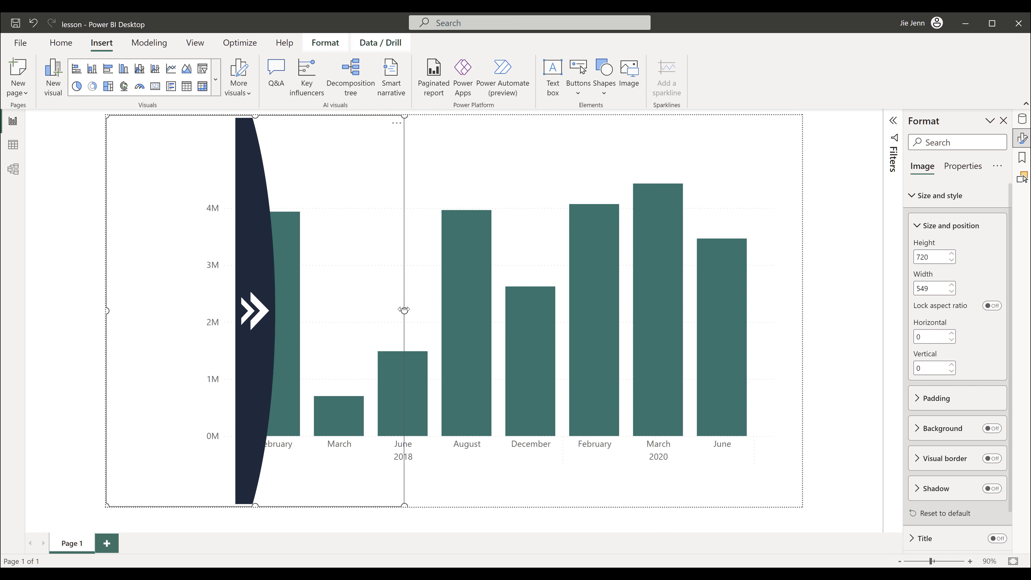
{"action": "left_click_drag", "start_coordinate": [404, 310], "coordinate": [152, 316]}
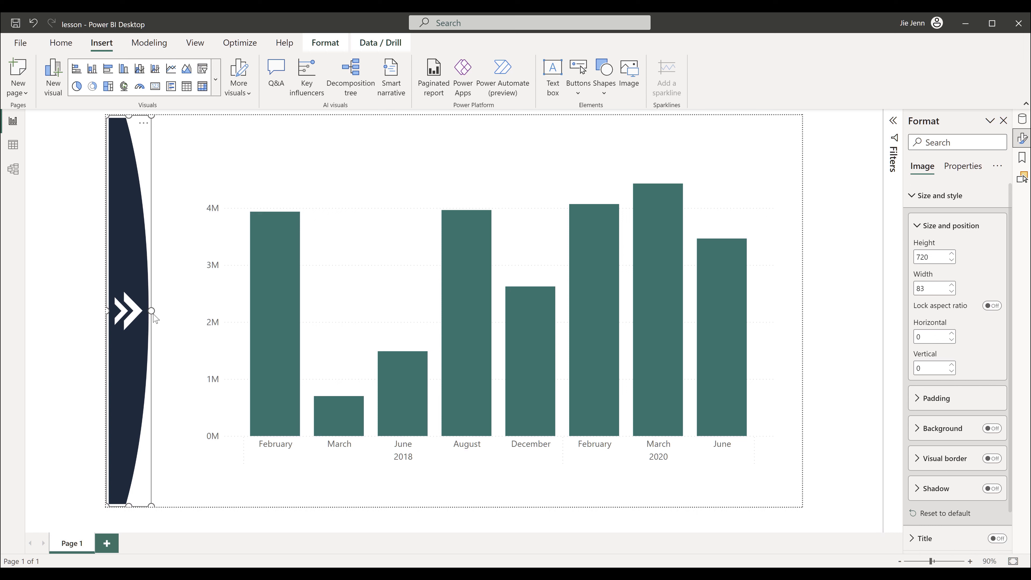
- Set the side panel image's left padding to 0 px
{"action": "left_click", "coordinate": [917, 404]}
{"action": "left_click", "coordinate": [938, 445]}
{"action": "left_click", "coordinate": [938, 445]}
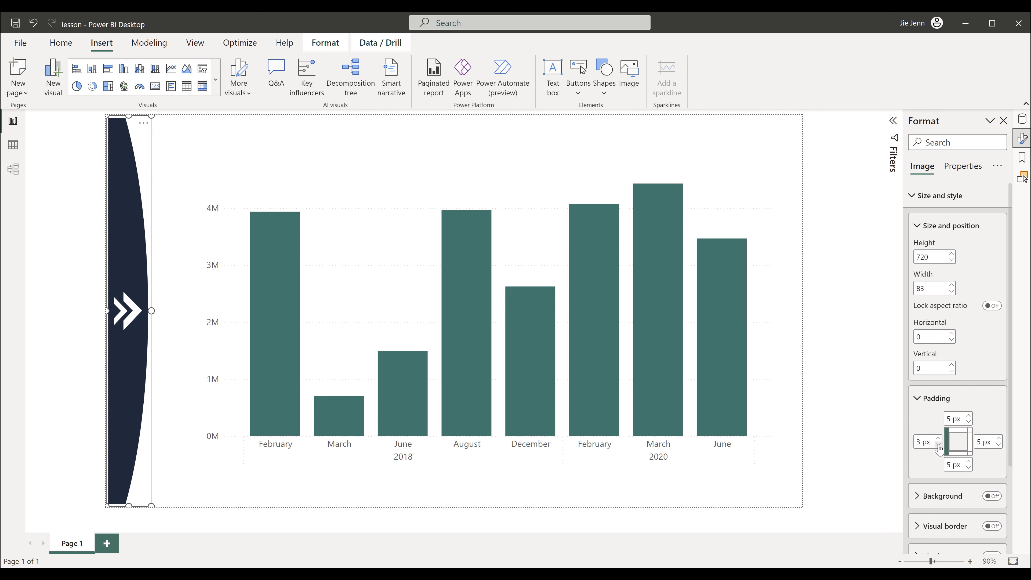
{"action": "left_click", "coordinate": [939, 445]}
{"action": "left_click", "coordinate": [938, 445]}
{"action": "left_click", "coordinate": [939, 446]}
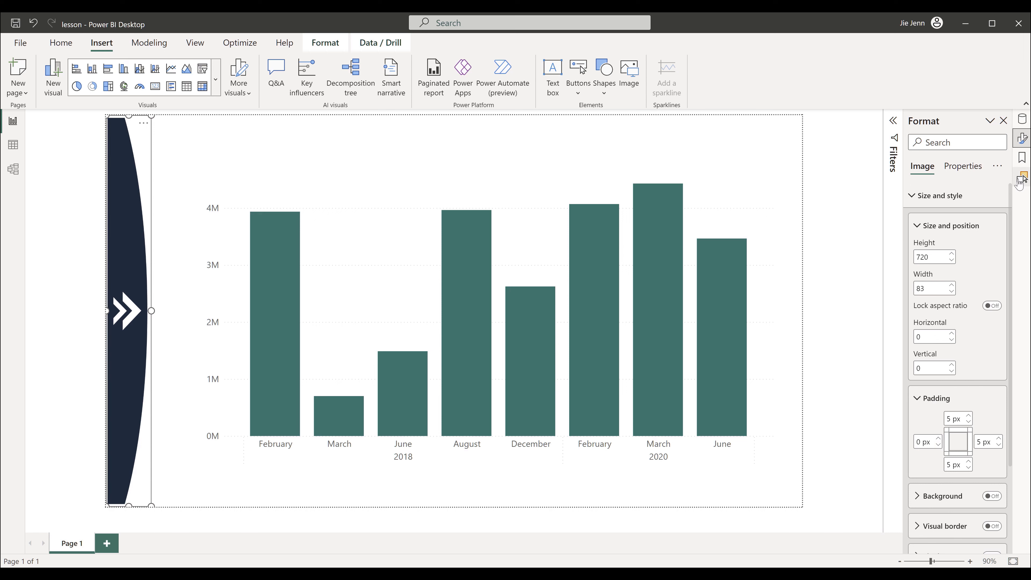
- Show the Bookmarks and Selection panes together and delete the bookmarks Slicer Panel On and Slicer Panel Off
{"action": "left_click", "coordinate": [1022, 159]}
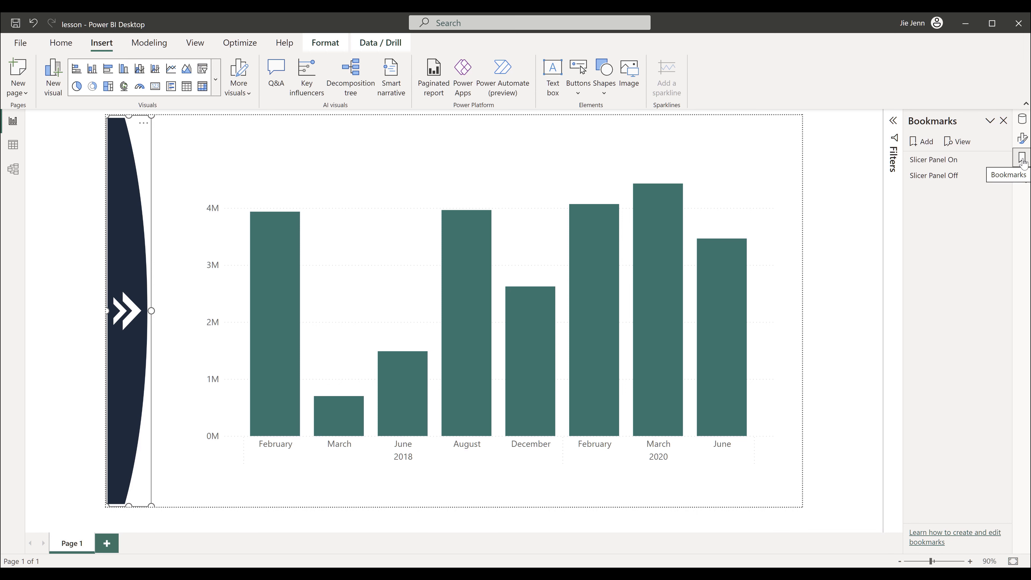
{"action": "right_click", "coordinate": [1022, 178]}
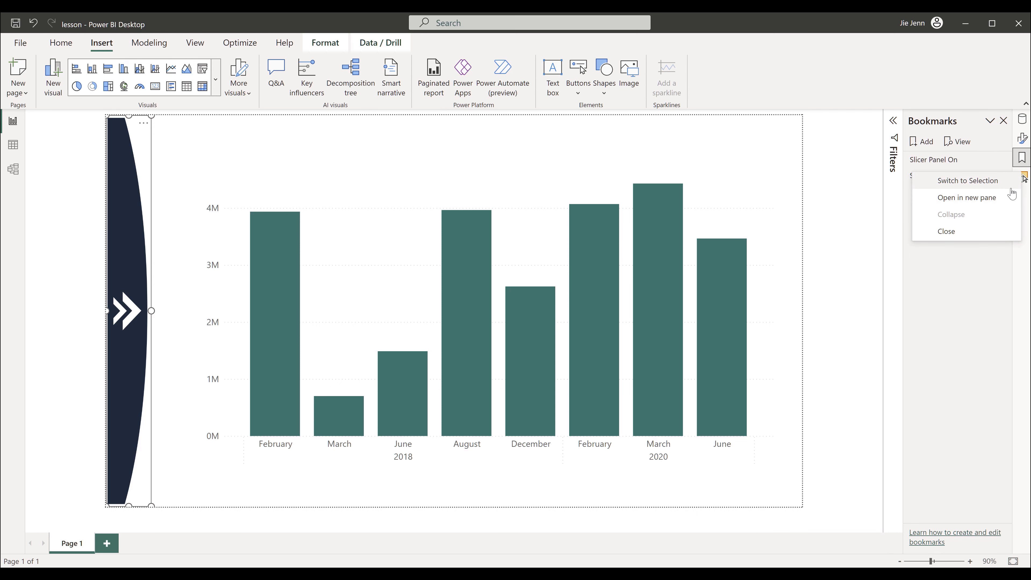
{"action": "left_click", "coordinate": [1003, 198]}
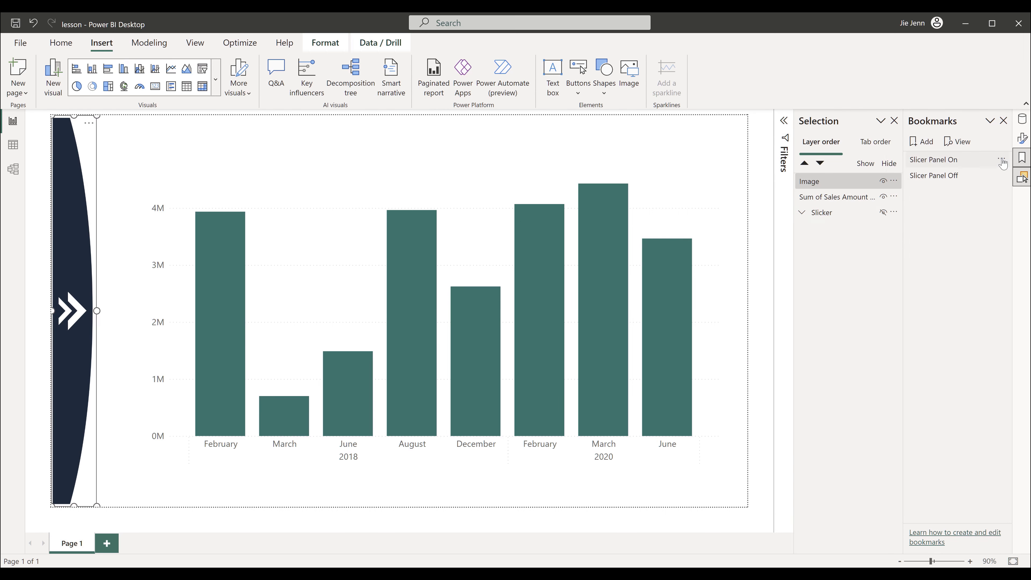
{"action": "left_click", "coordinate": [1002, 163]}
{"action": "left_click", "coordinate": [977, 196]}
{"action": "left_click", "coordinate": [1003, 159]}
{"action": "left_click", "coordinate": [980, 192]}
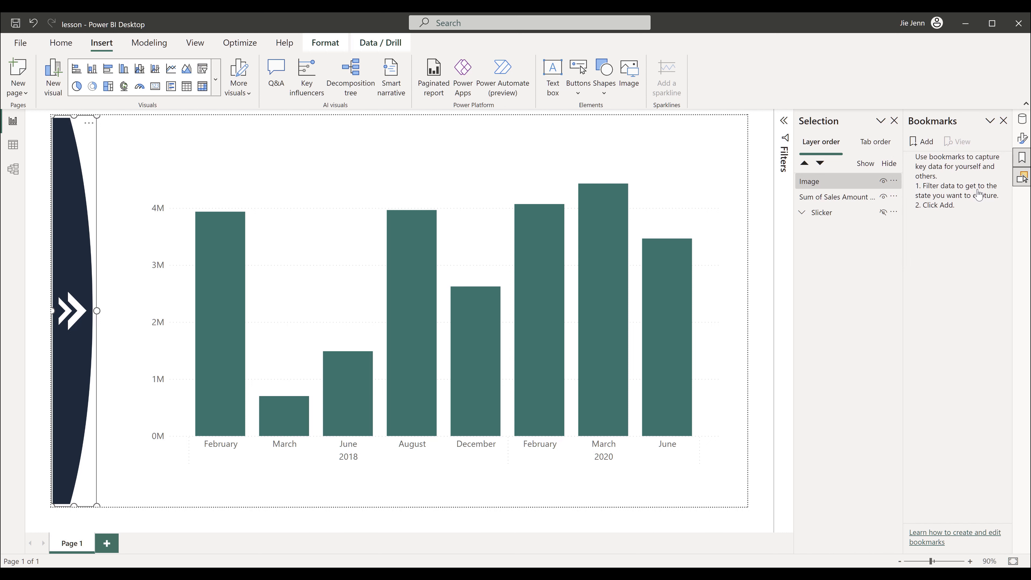
- Add a bookmark of the current page state, name it Slicer Panel Off and update it
{"action": "left_click", "coordinate": [926, 149]}
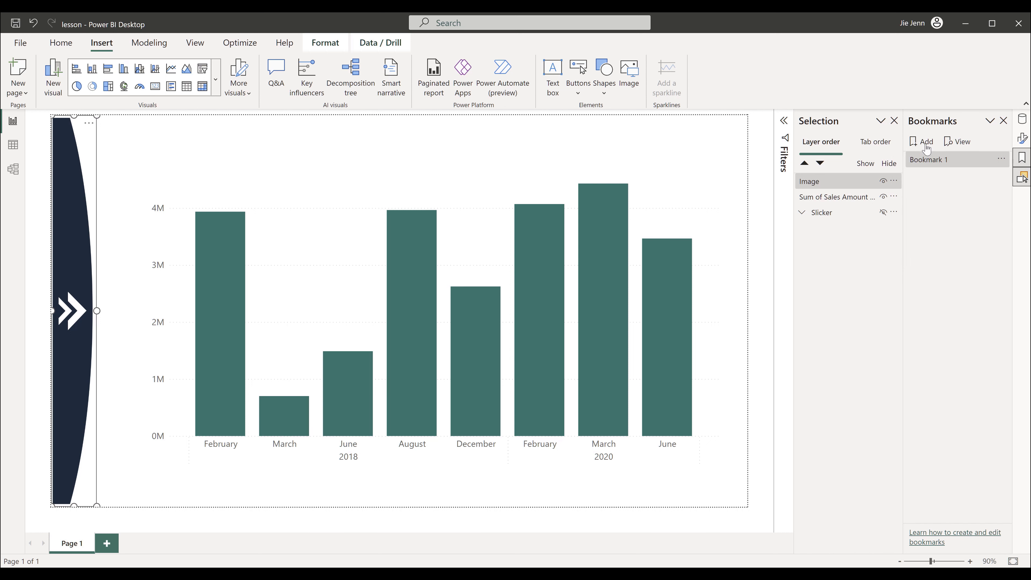
{"action": "double_click", "coordinate": [924, 160]}
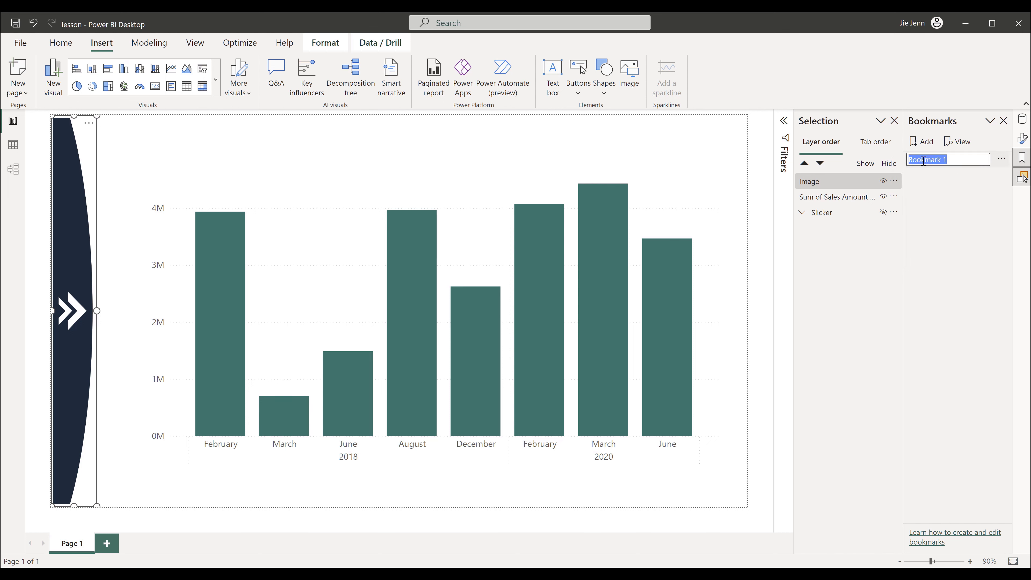
{"action": "type", "text": "Slicer Panel Off"}
{"action": "left_click", "coordinate": [933, 201]}
{"action": "left_click", "coordinate": [1002, 160]}
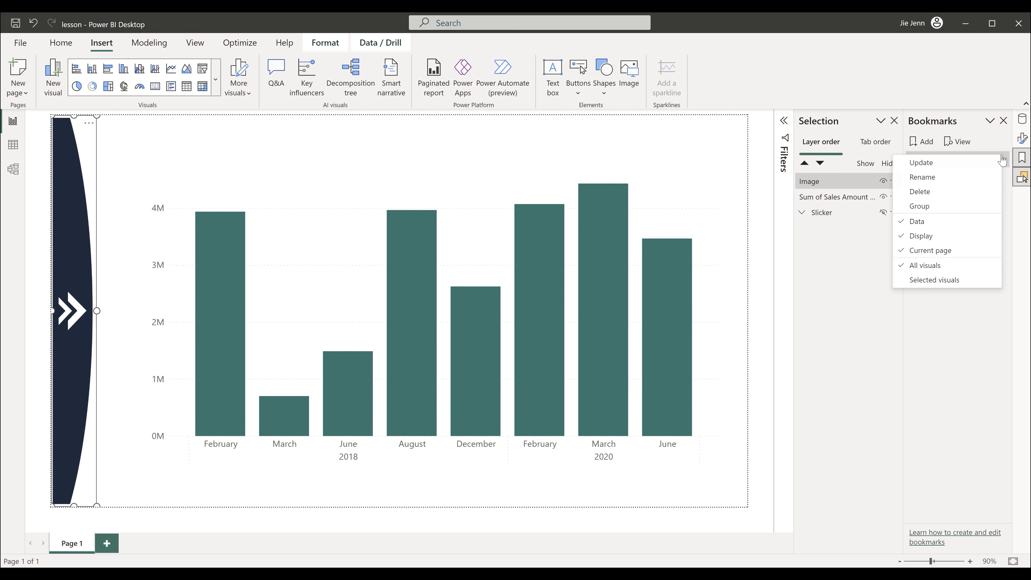
{"action": "left_click", "coordinate": [959, 163]}
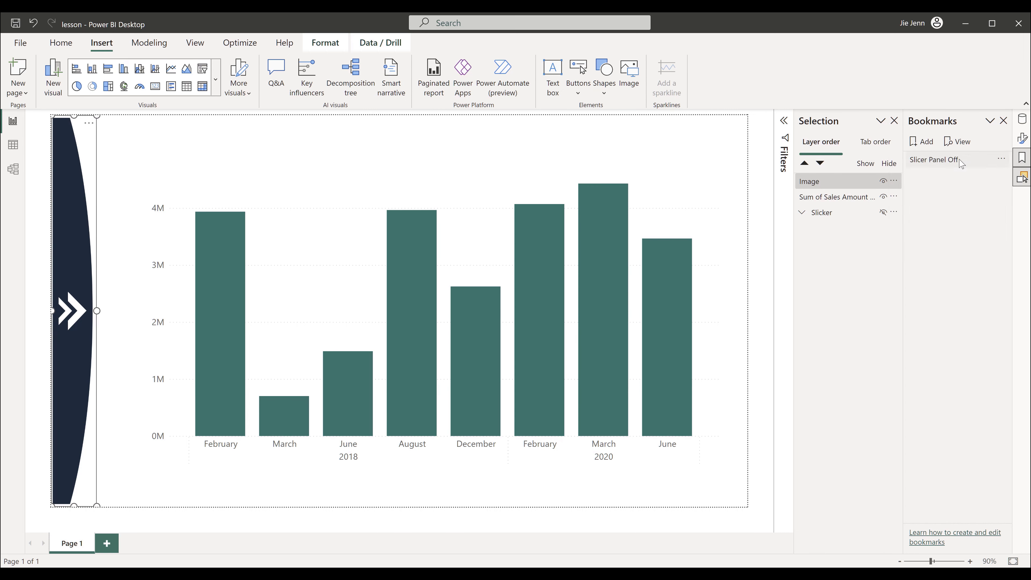
{"action": "left_click", "coordinate": [957, 163]}
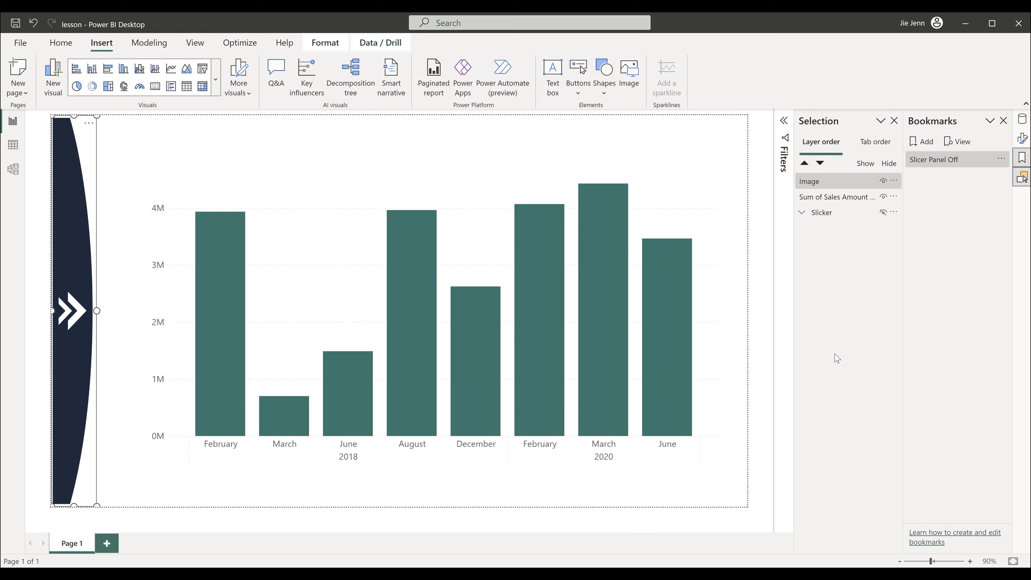
- Insert a rectangle shape and stretch it from the page's upper-left corner to cover the whole report page
{"action": "left_click", "coordinate": [705, 186]}
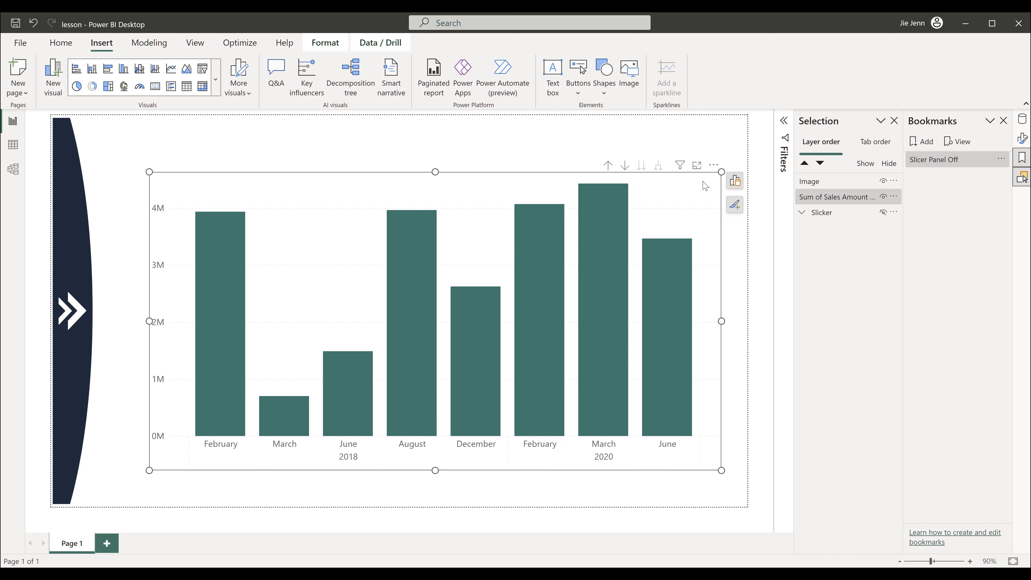
{"action": "left_click", "coordinate": [566, 145]}
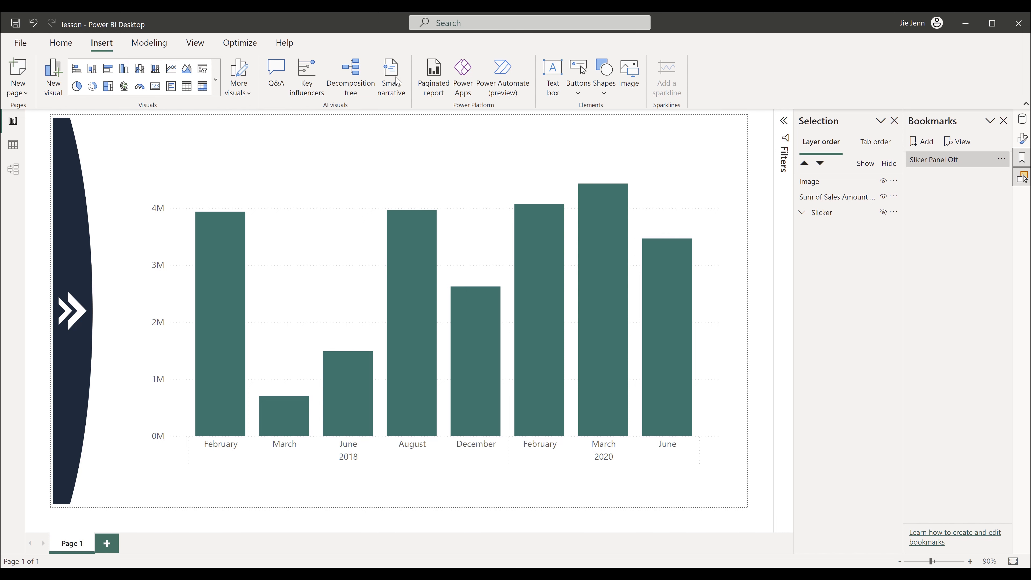
{"action": "left_click", "coordinate": [604, 97]}
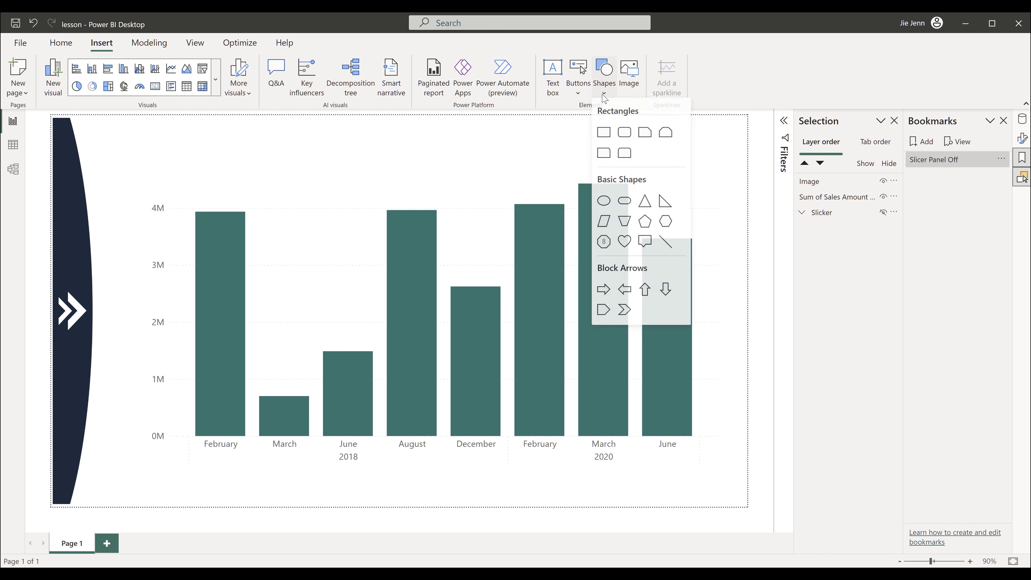
{"action": "left_click", "coordinate": [604, 136]}
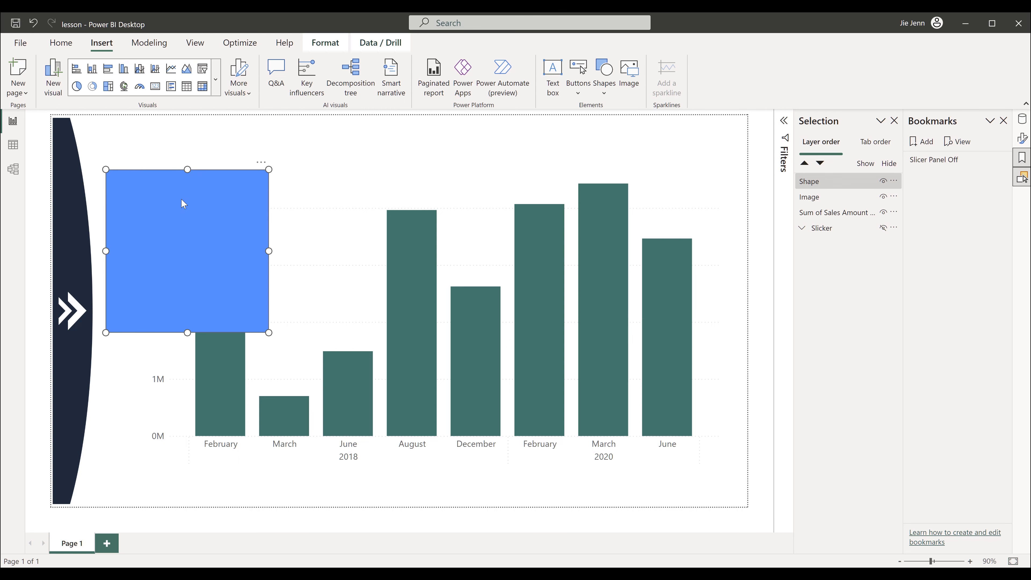
{"action": "left_click_drag", "start_coordinate": [181, 199], "coordinate": [113, 137]}
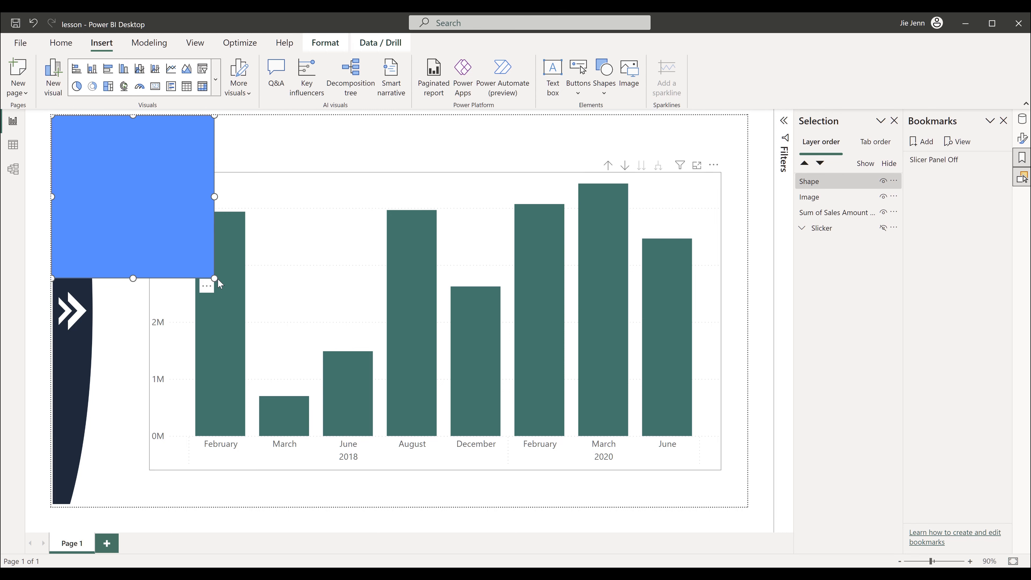
{"action": "left_click_drag", "start_coordinate": [215, 279], "coordinate": [826, 533]}
- Fill the full-page rectangle with black and set its fill transparency to 35%
{"action": "left_click", "coordinate": [1022, 138]}
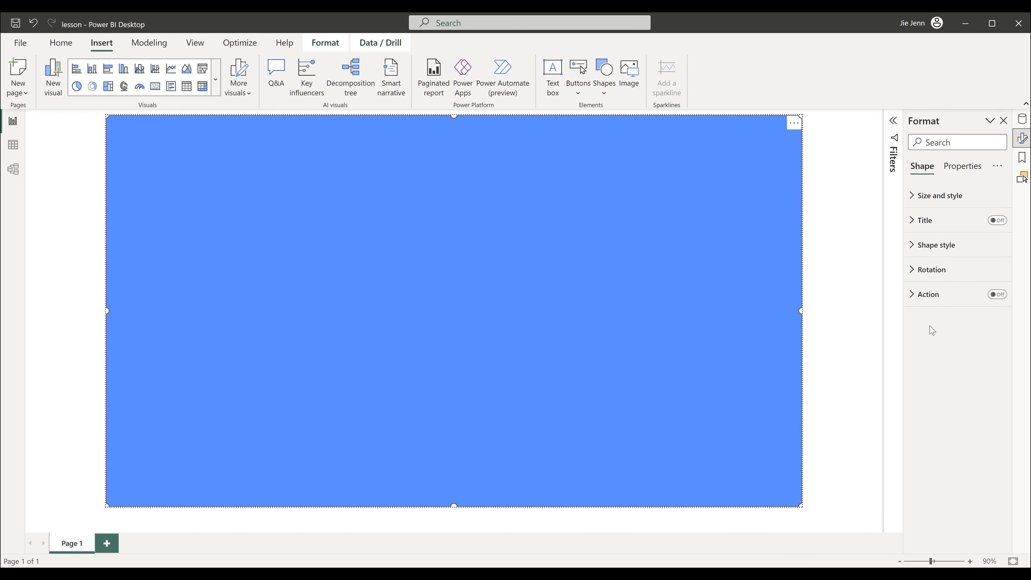
{"action": "left_click", "coordinate": [925, 201]}
{"action": "left_click", "coordinate": [924, 200]}
{"action": "left_click", "coordinate": [954, 246]}
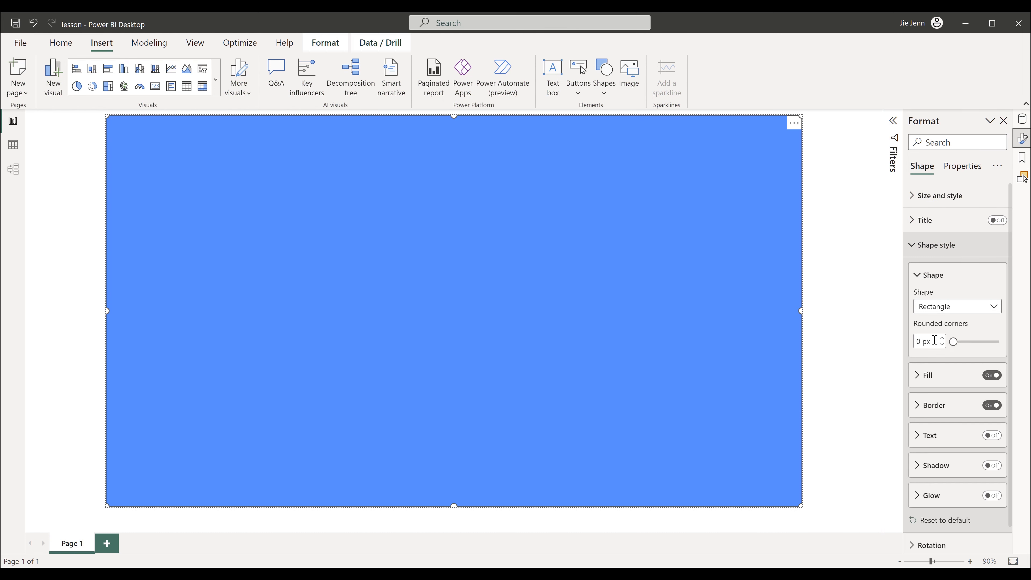
{"action": "left_click", "coordinate": [925, 382]}
{"action": "left_click", "coordinate": [939, 408]}
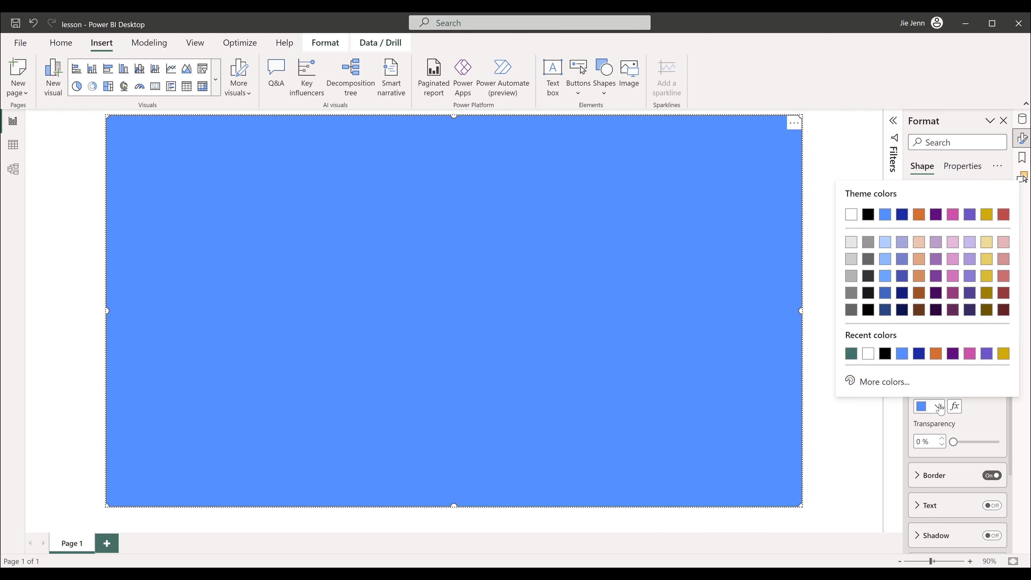
{"action": "left_click", "coordinate": [868, 215]}
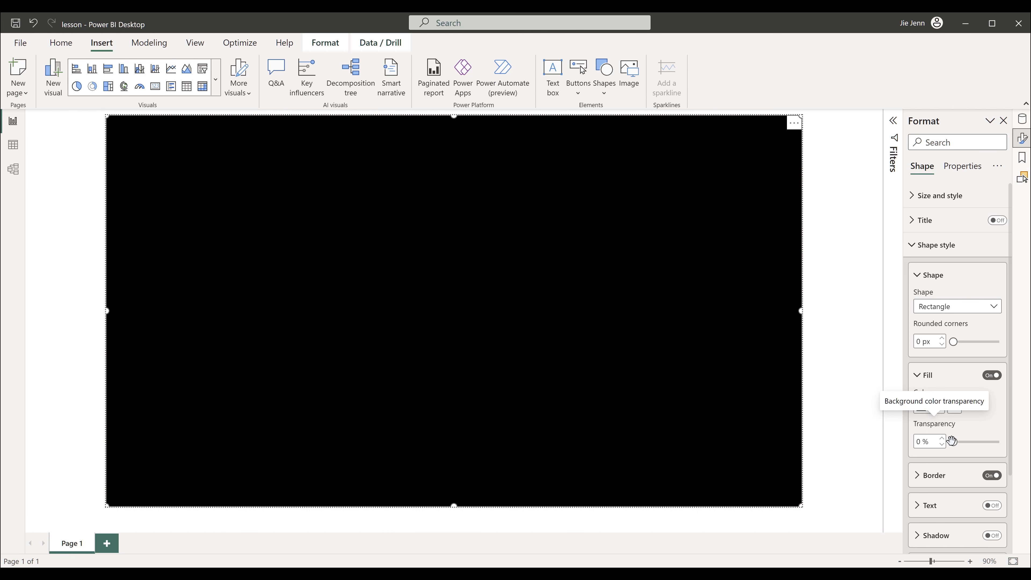
{"action": "left_click_drag", "start_coordinate": [953, 442], "coordinate": [962, 442]}
{"action": "double_click", "coordinate": [922, 442]}
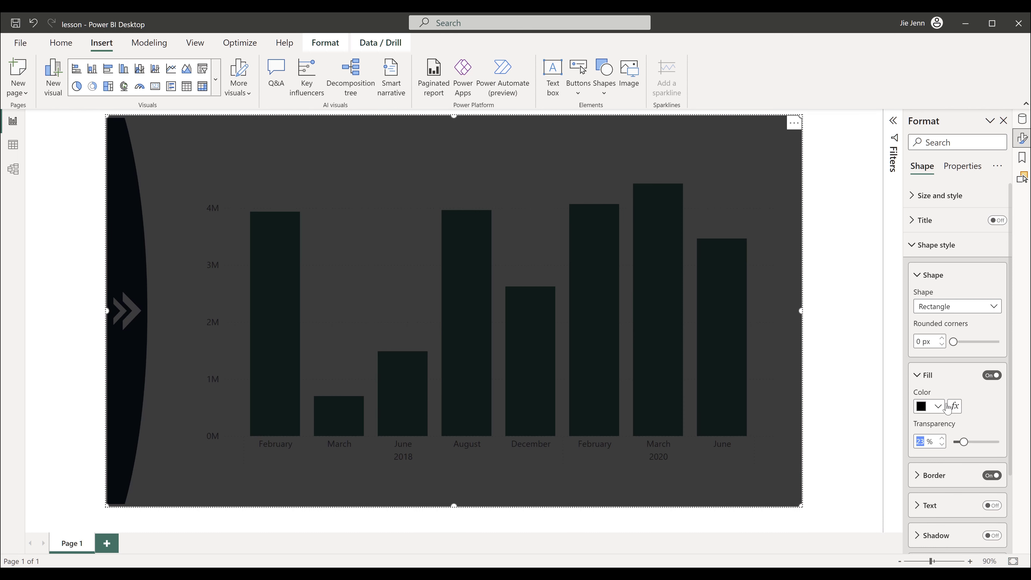
{"action": "type", "text": "35"}
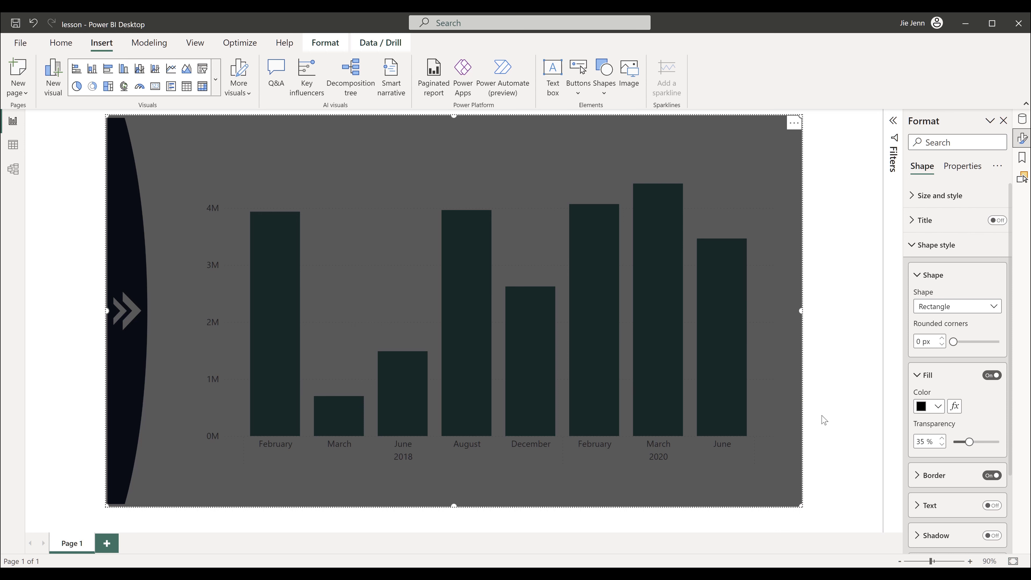
- Change the full-page rectangle's fill to the custom color #09192F
{"action": "left_click", "coordinate": [936, 407]}
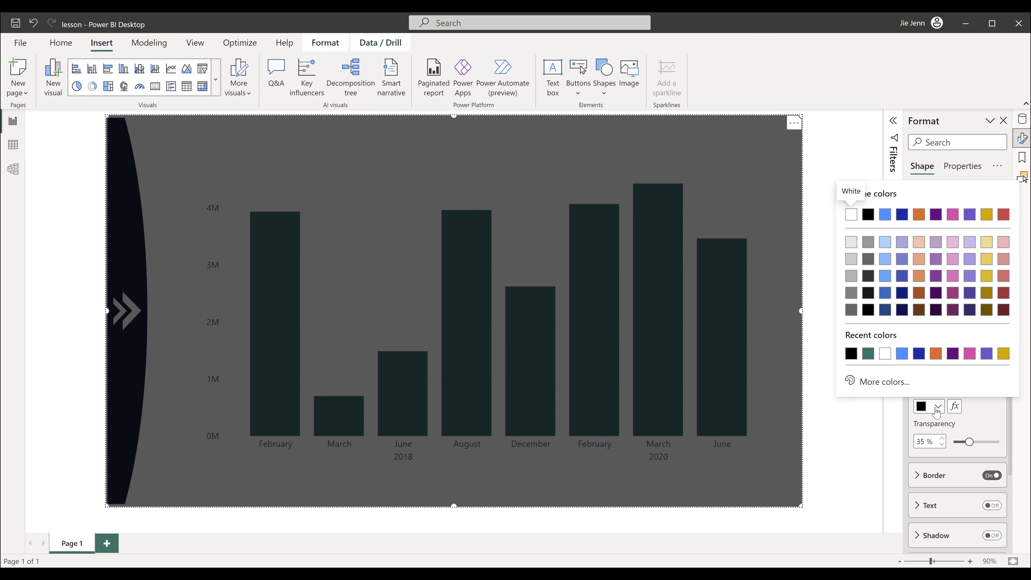
{"action": "left_click", "coordinate": [875, 382]}
{"action": "type", "text": "#09192F"}
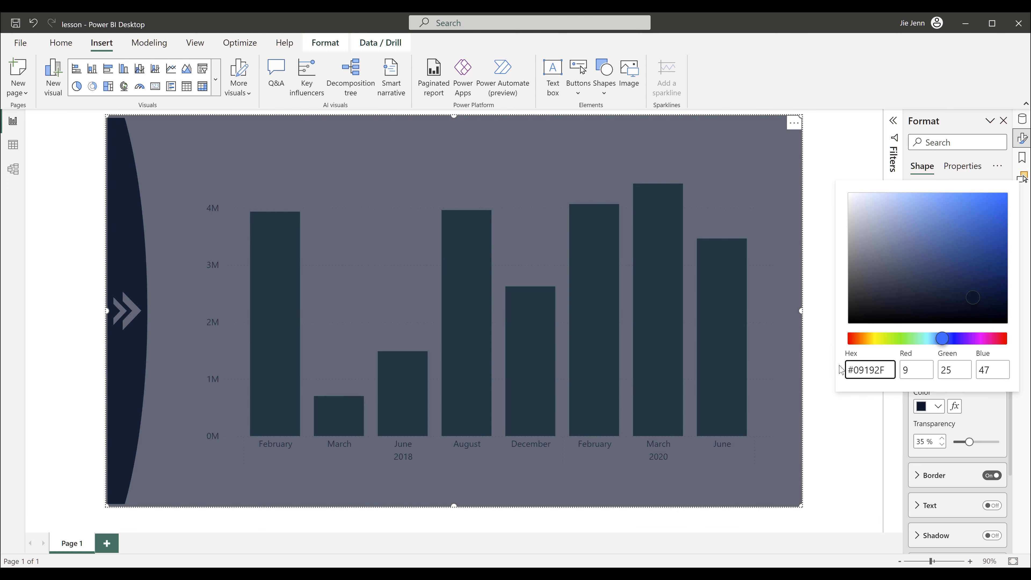
{"action": "left_click", "coordinate": [990, 415]}
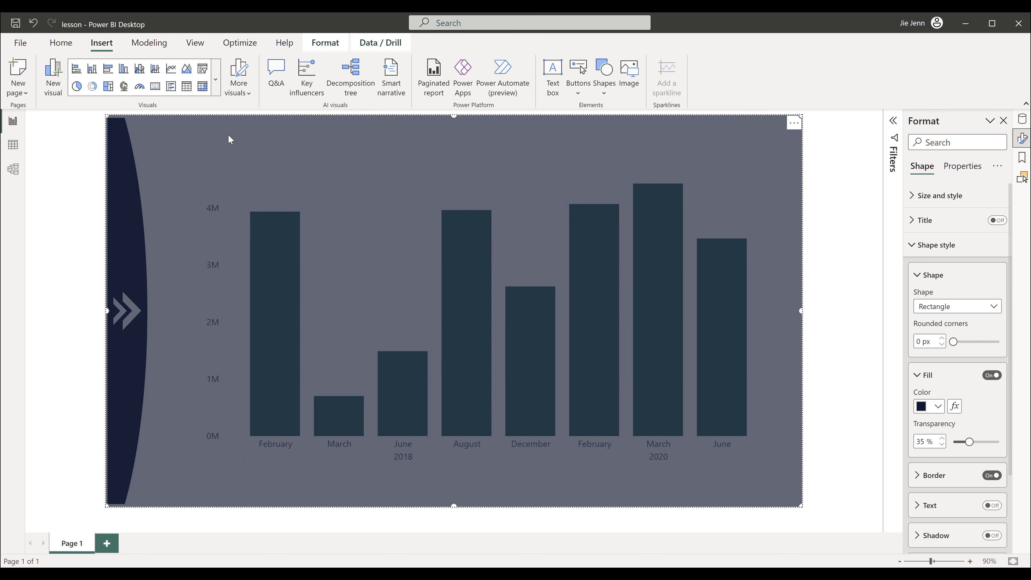
- Insert a second rectangle, center it vertically beside the side panel image and widen it to nearly twice its width
{"action": "left_click", "coordinate": [609, 94]}
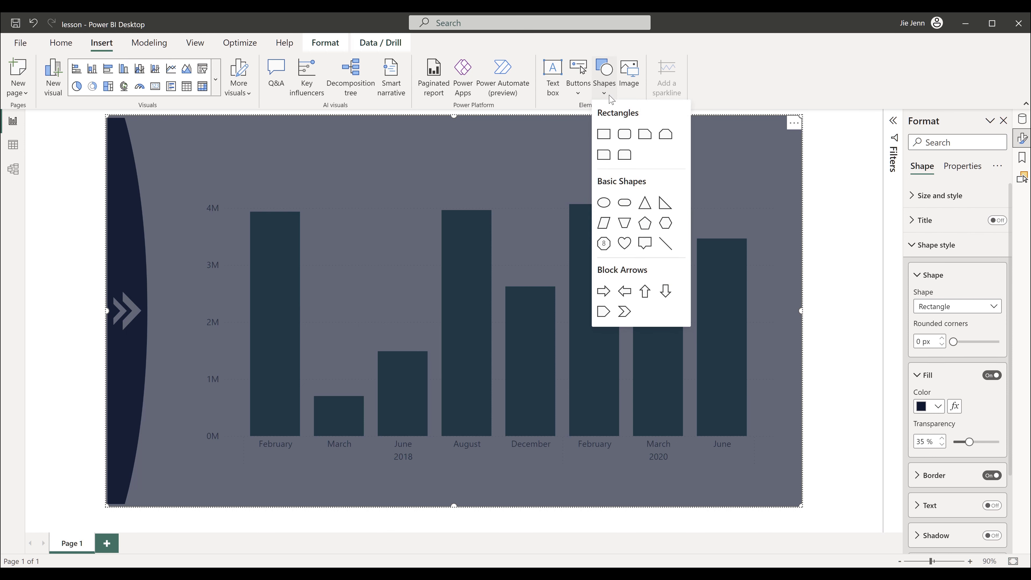
{"action": "left_click", "coordinate": [611, 140]}
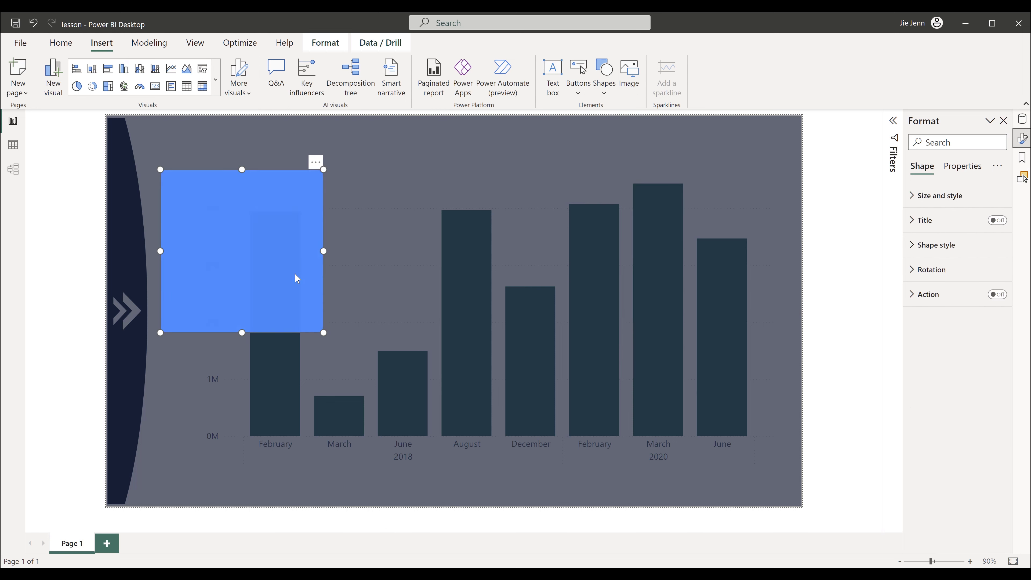
{"action": "left_click_drag", "start_coordinate": [259, 323], "coordinate": [255, 344]}
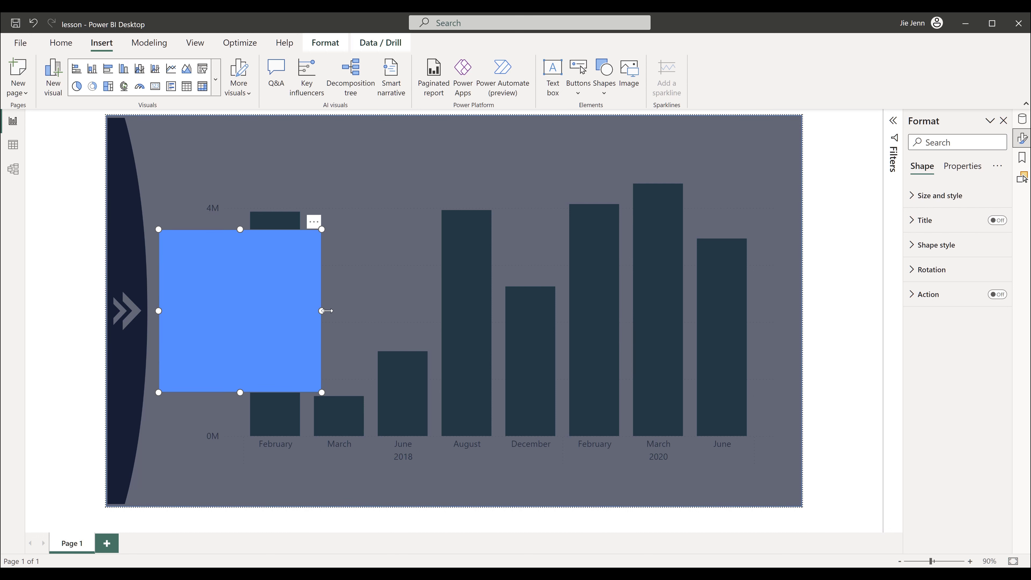
{"action": "left_click_drag", "start_coordinate": [321, 311], "coordinate": [467, 310]}
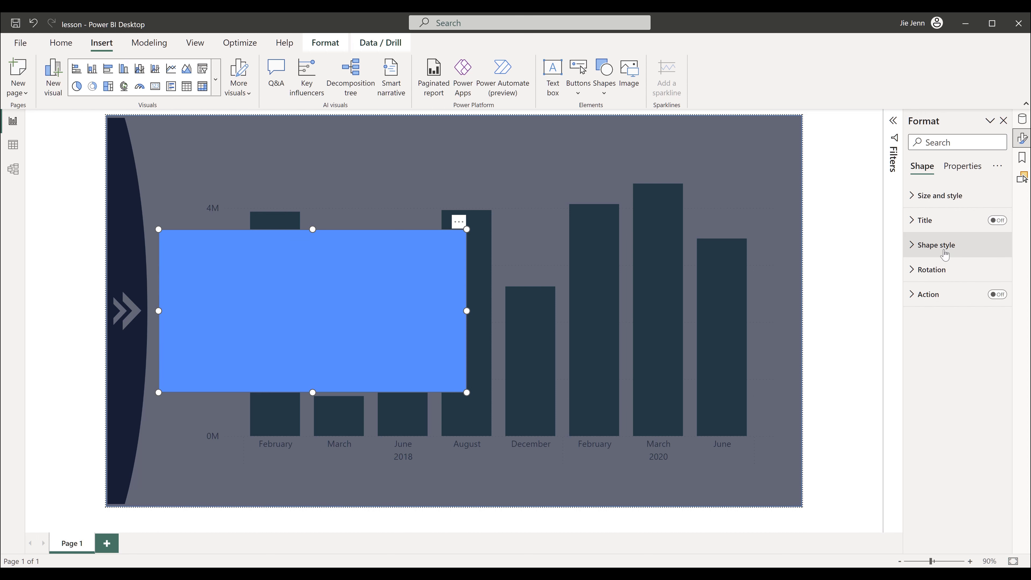
- Set the smaller rectangle's rounded corners to 15 px
{"action": "left_click", "coordinate": [945, 253]}
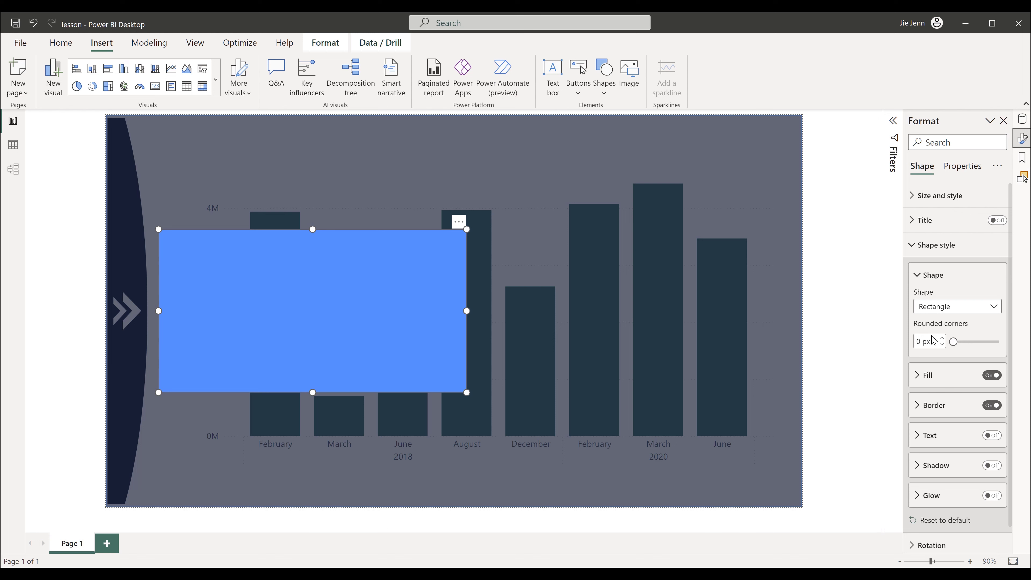
{"action": "left_click", "coordinate": [931, 341]}
{"action": "type", "text": "15"}
- Send the full-page overlay rectangle to the back, behind the chart, side panel image and smaller rectangle
{"action": "left_click", "coordinate": [482, 451]}
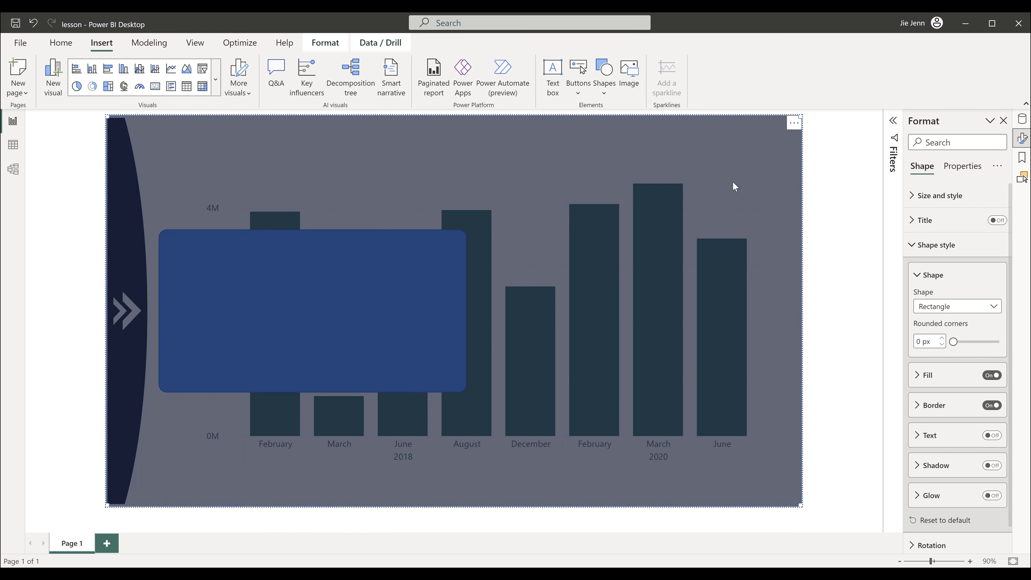
{"action": "left_click", "coordinate": [325, 43]}
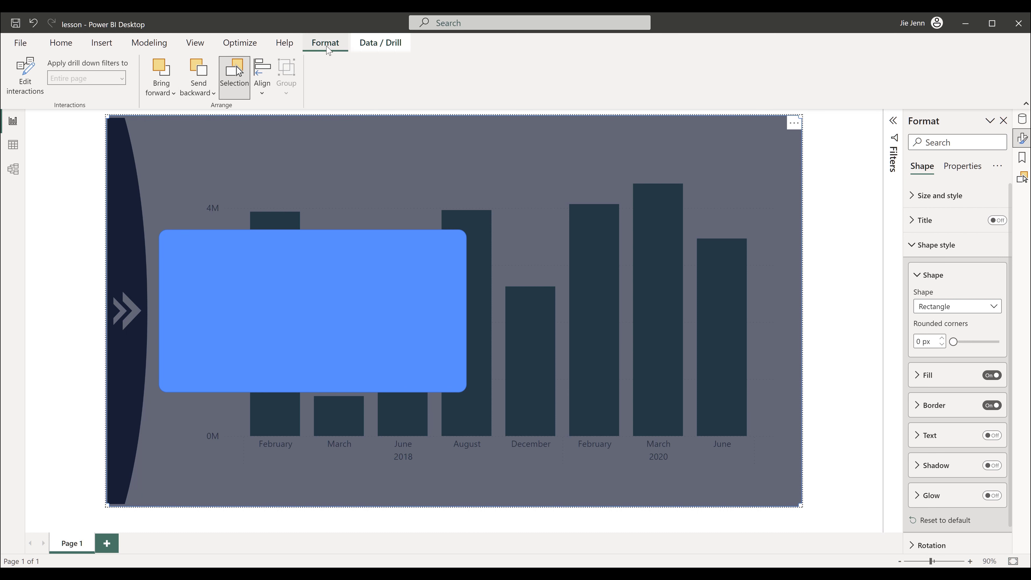
{"action": "left_click", "coordinate": [208, 95]}
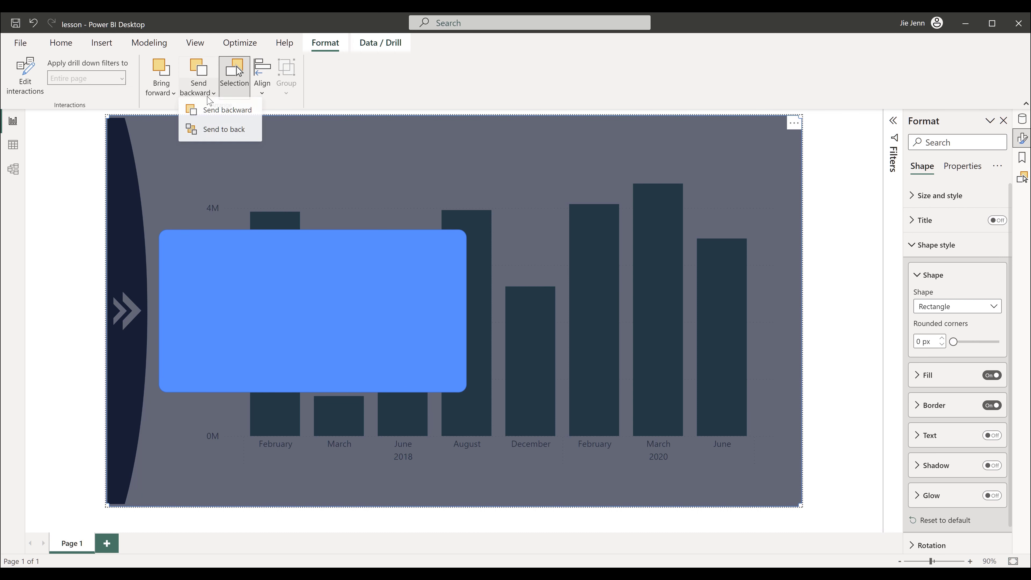
{"action": "left_click", "coordinate": [215, 134]}
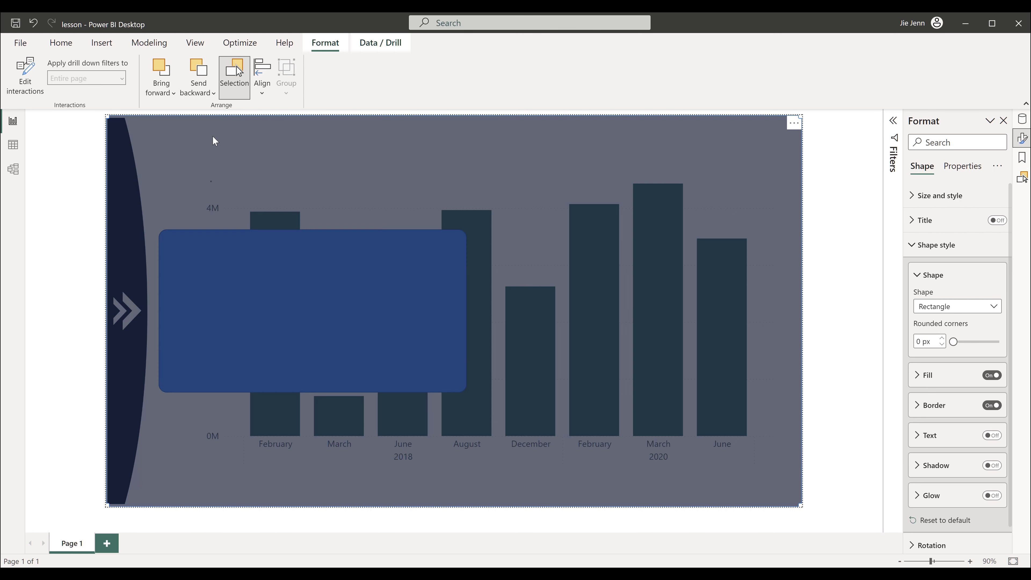
{"action": "left_click", "coordinate": [839, 280]}
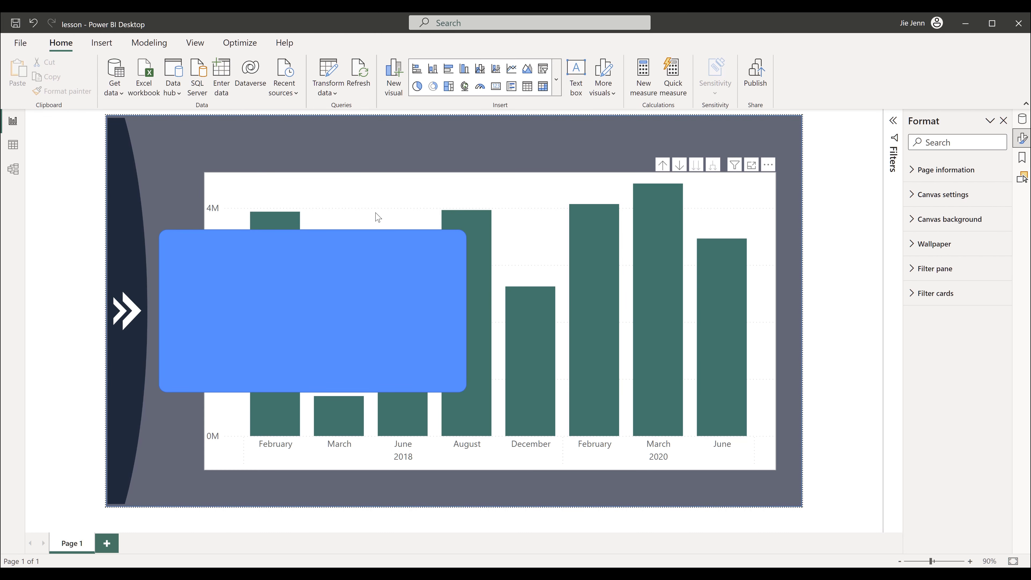
- Change the fill of the smaller rounded rectangle to the custom color #1F303C
{"action": "left_click", "coordinate": [349, 303]}
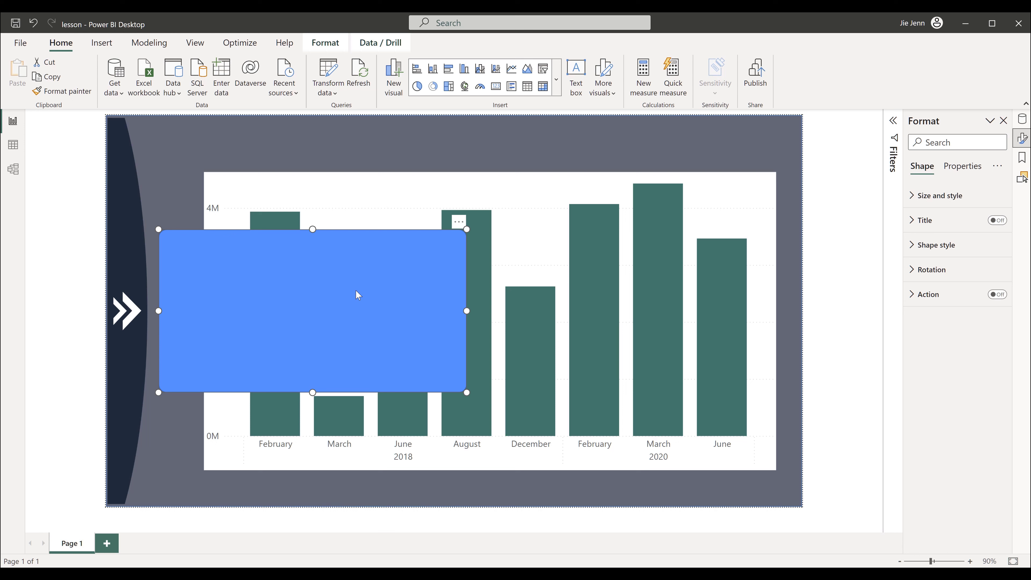
{"action": "left_click", "coordinate": [964, 247]}
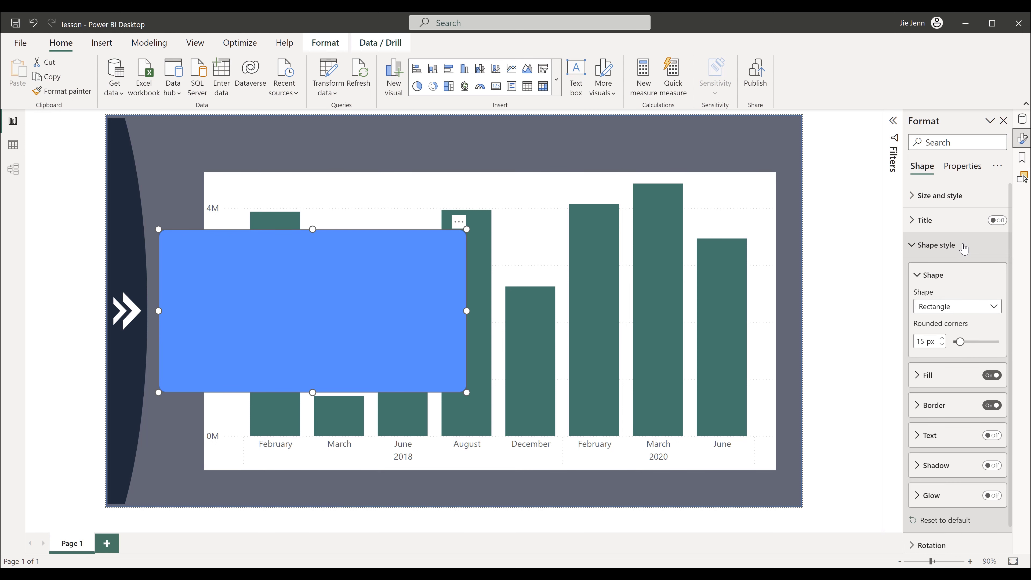
{"action": "left_click", "coordinate": [921, 377]}
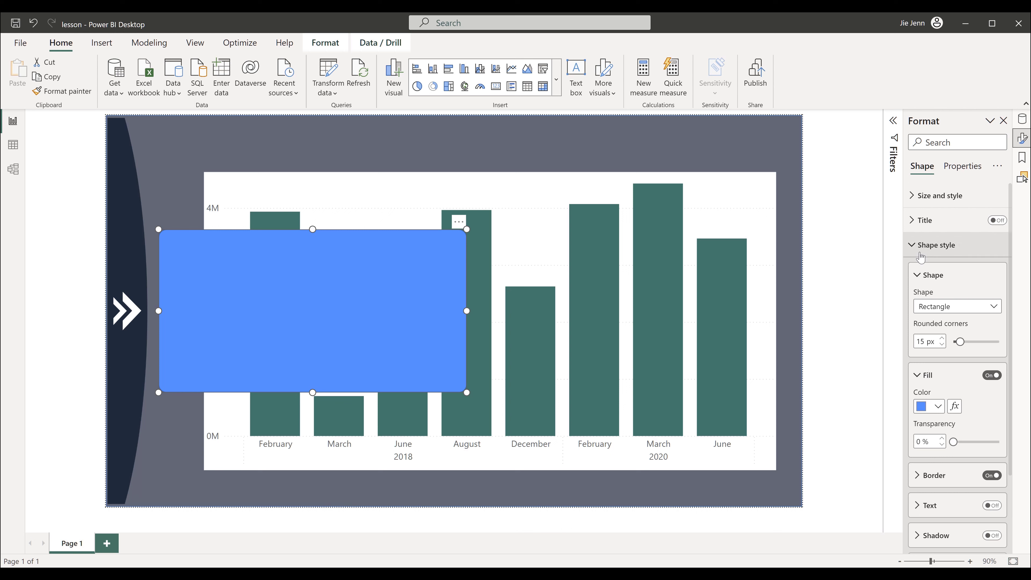
{"action": "left_click", "coordinate": [929, 406]}
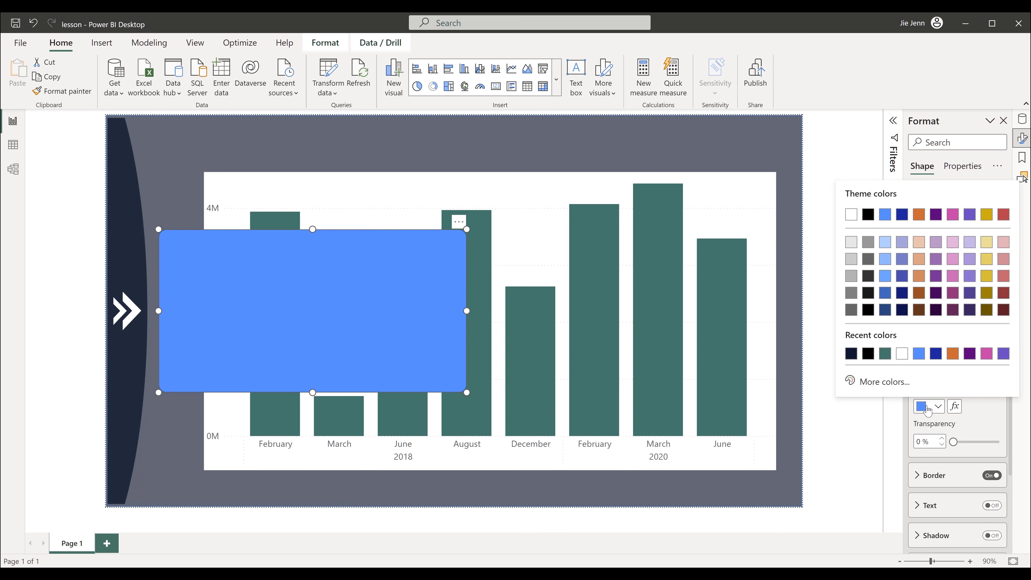
{"action": "left_click", "coordinate": [884, 382]}
{"action": "type", "text": "#1F303C"}
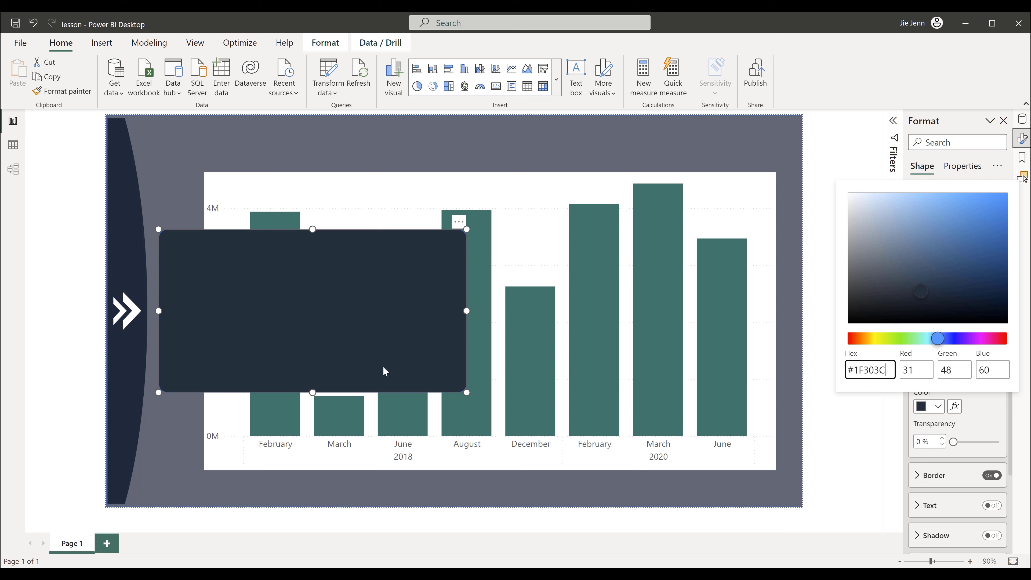
{"action": "left_click", "coordinate": [258, 361]}
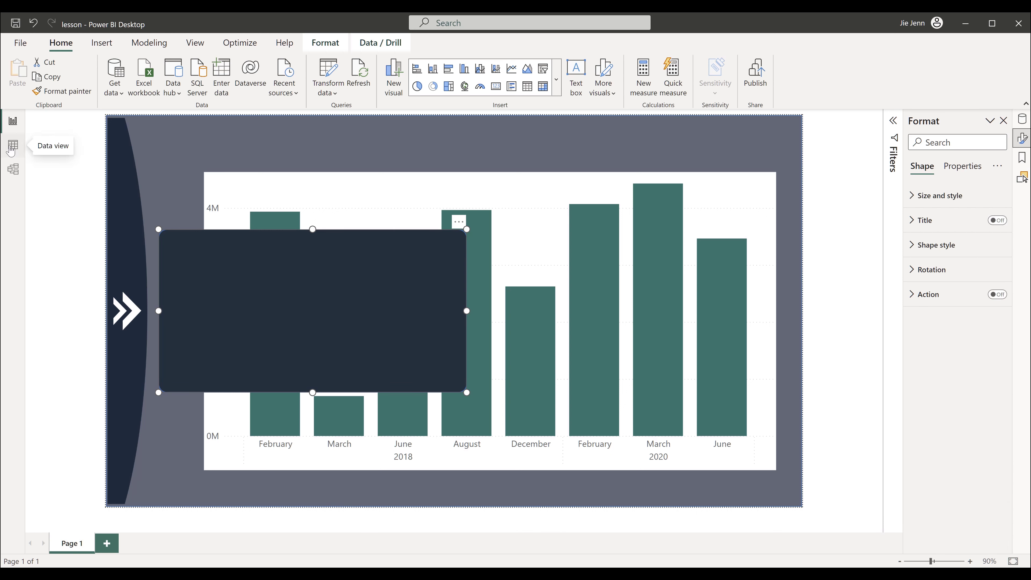
- Switch to the data view and examine the Date table's fields down to the levels of its Date Hierarchy
{"action": "left_click", "coordinate": [10, 149]}
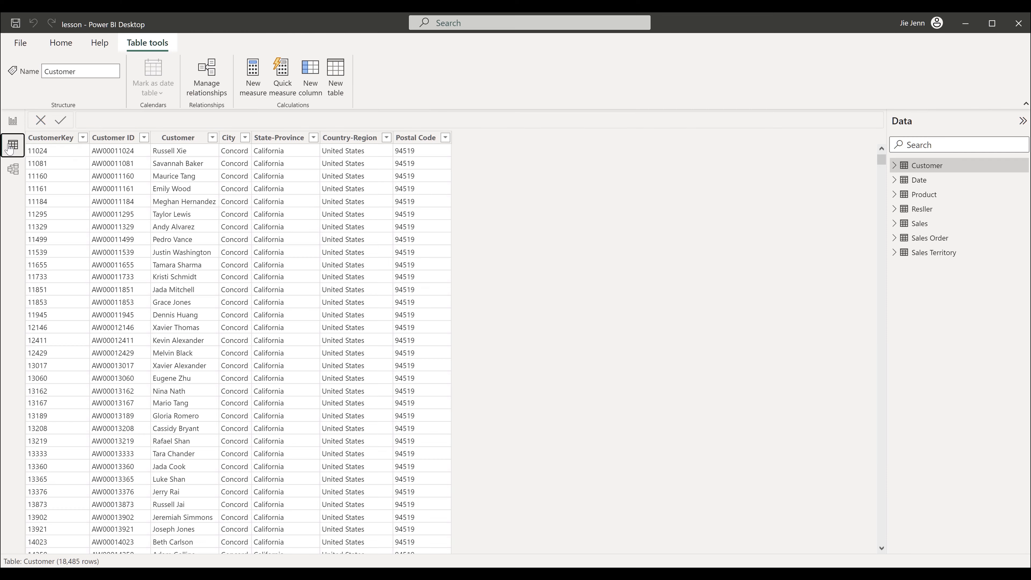
{"action": "left_click", "coordinate": [915, 183]}
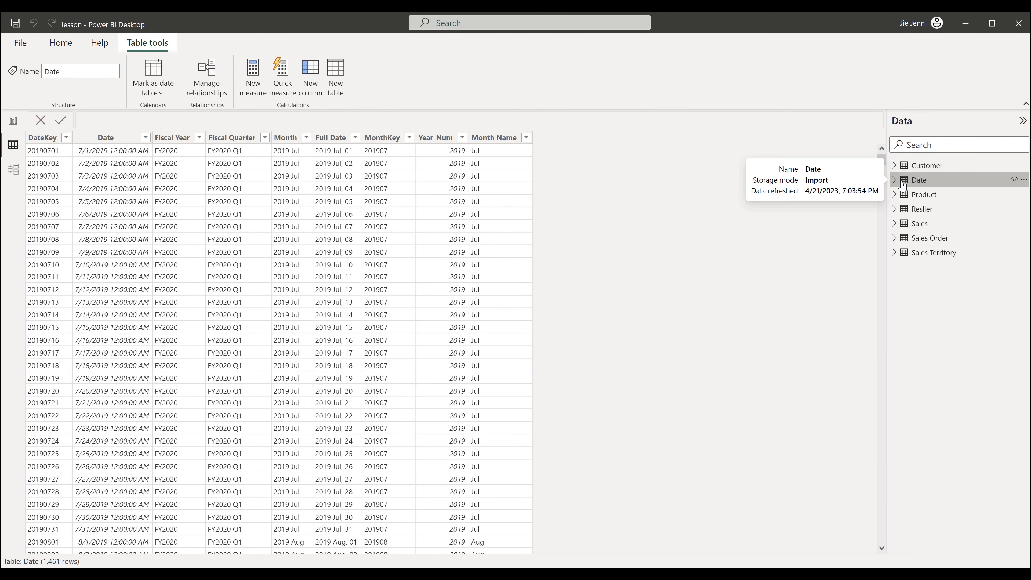
{"action": "left_click", "coordinate": [895, 180]}
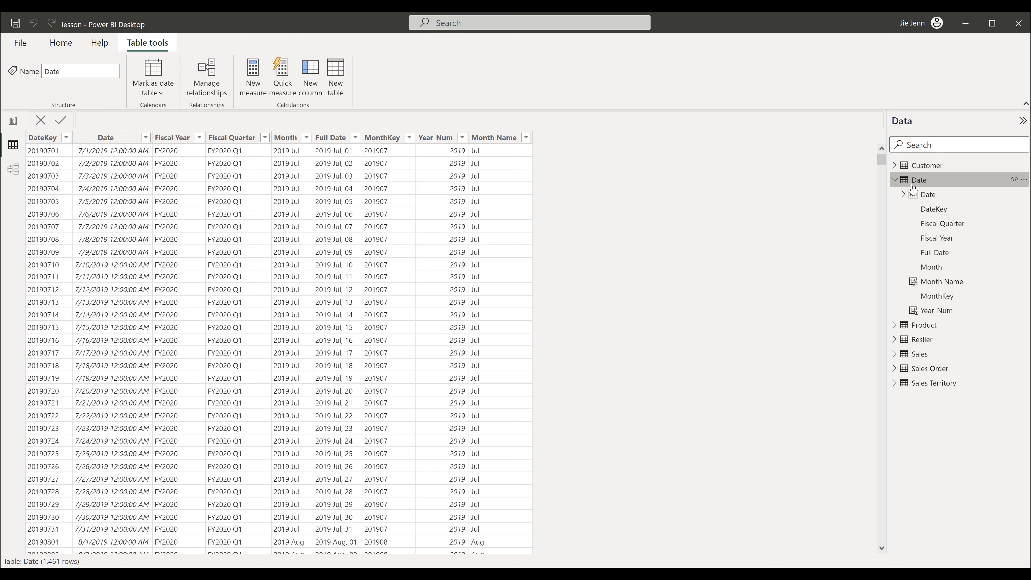
{"action": "left_click", "coordinate": [904, 195]}
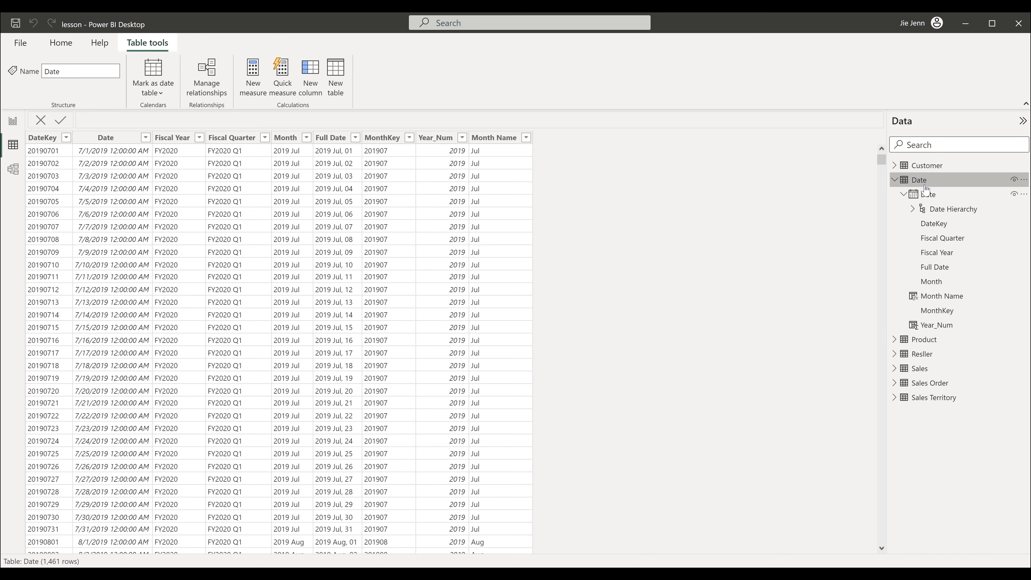
{"action": "left_click", "coordinate": [914, 209]}
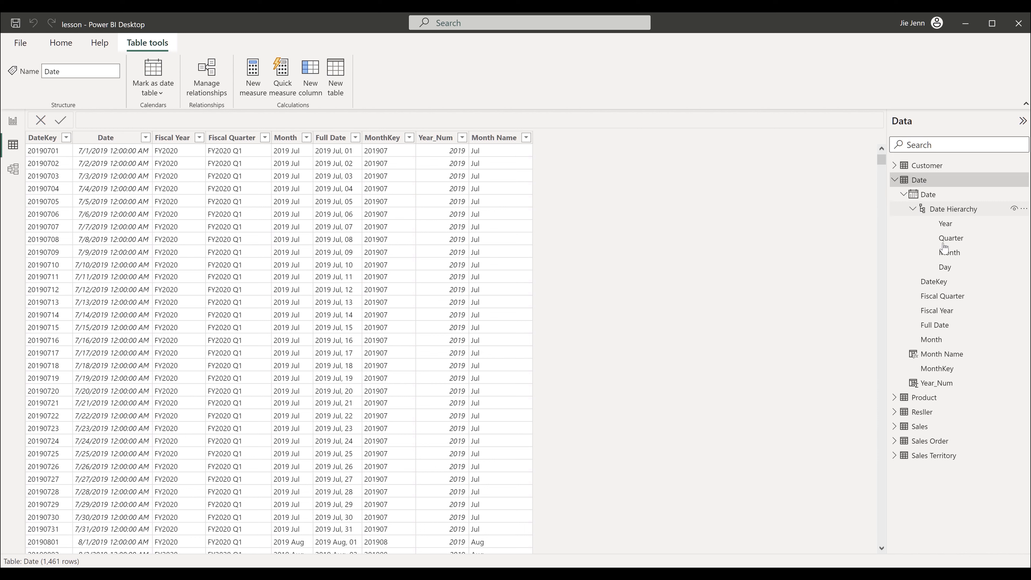
{"action": "left_click", "coordinate": [953, 257]}
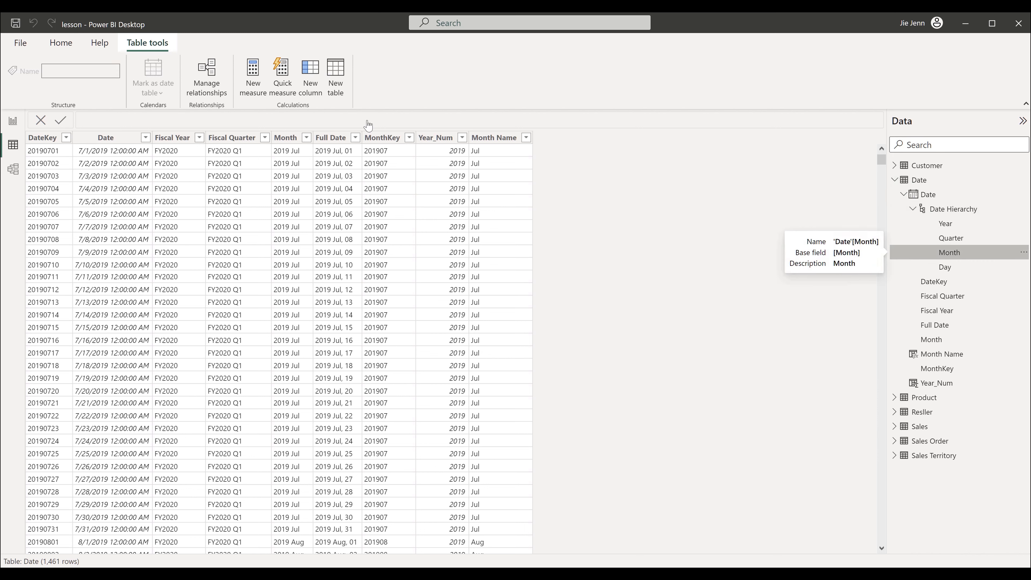
- Inspect the Month Name column's formula and the columns available for sorting it
{"action": "left_click", "coordinate": [502, 140]}
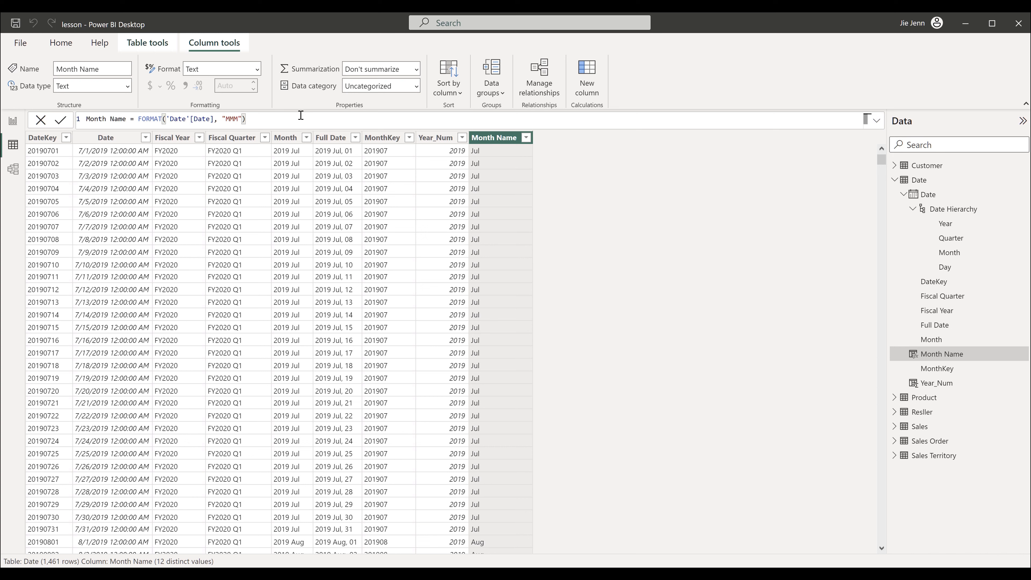
{"action": "left_click", "coordinate": [506, 141]}
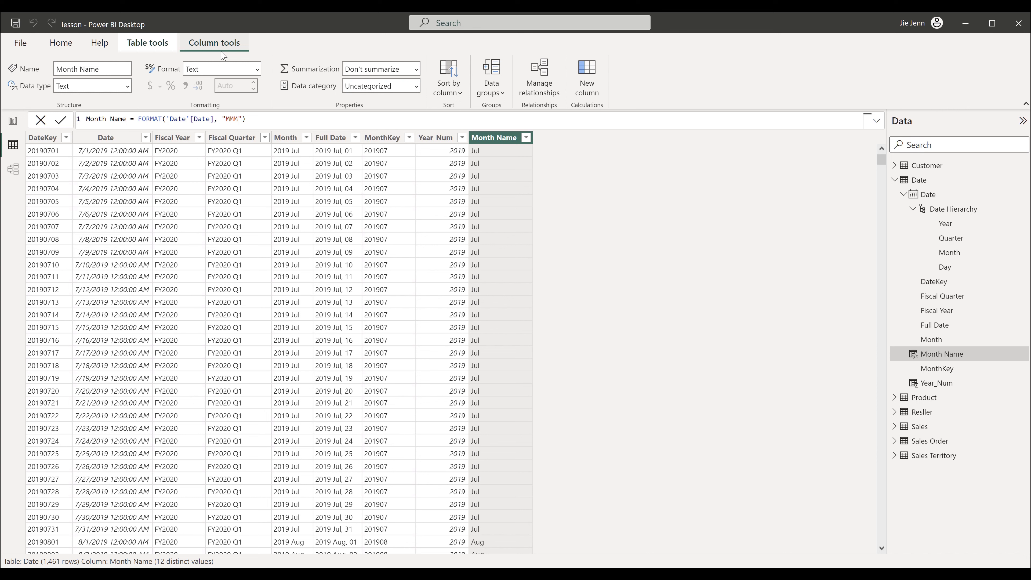
{"action": "left_click", "coordinate": [456, 96]}
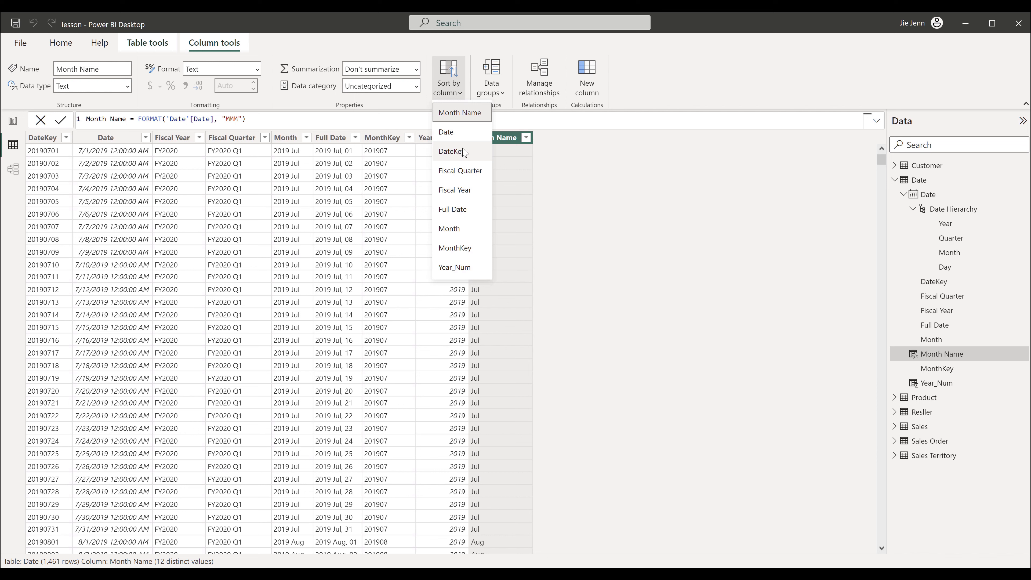
{"action": "left_click", "coordinate": [660, 267]}
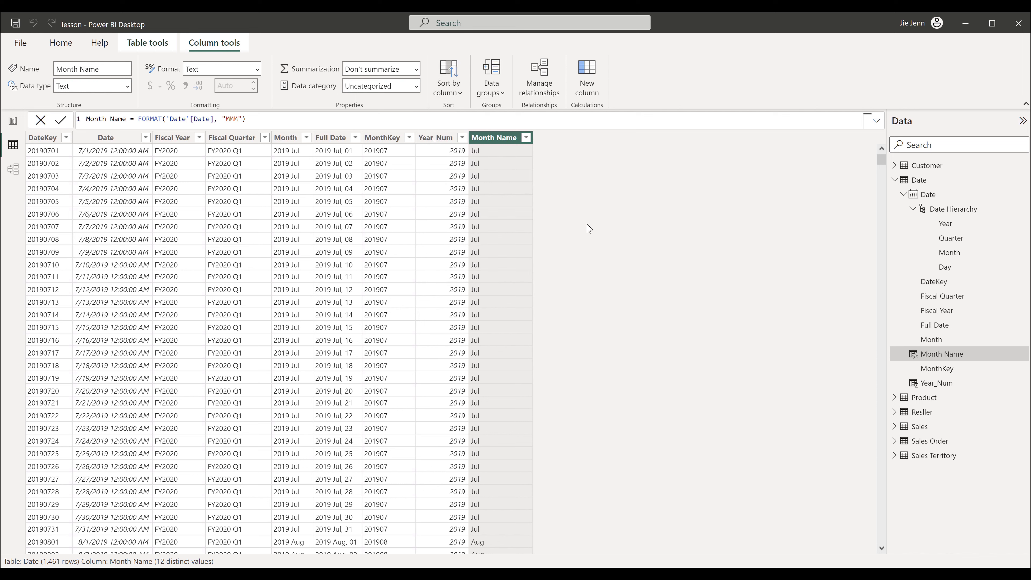
- Add a calculated column to the Date table with the formula Month Number = FORMAT('Date'[Date], "M")
{"action": "left_click", "coordinate": [57, 48]}
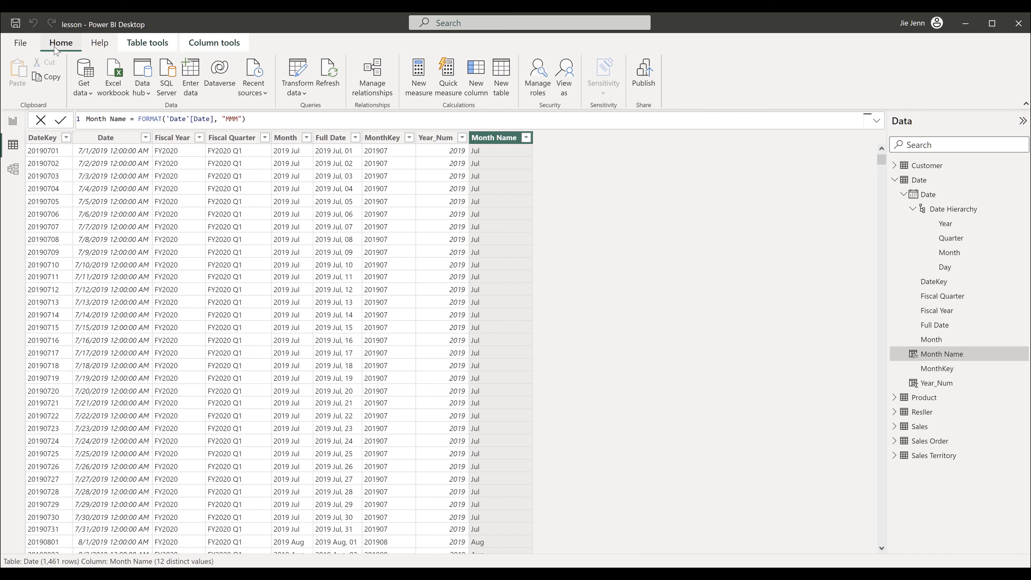
{"action": "left_click", "coordinate": [477, 73]}
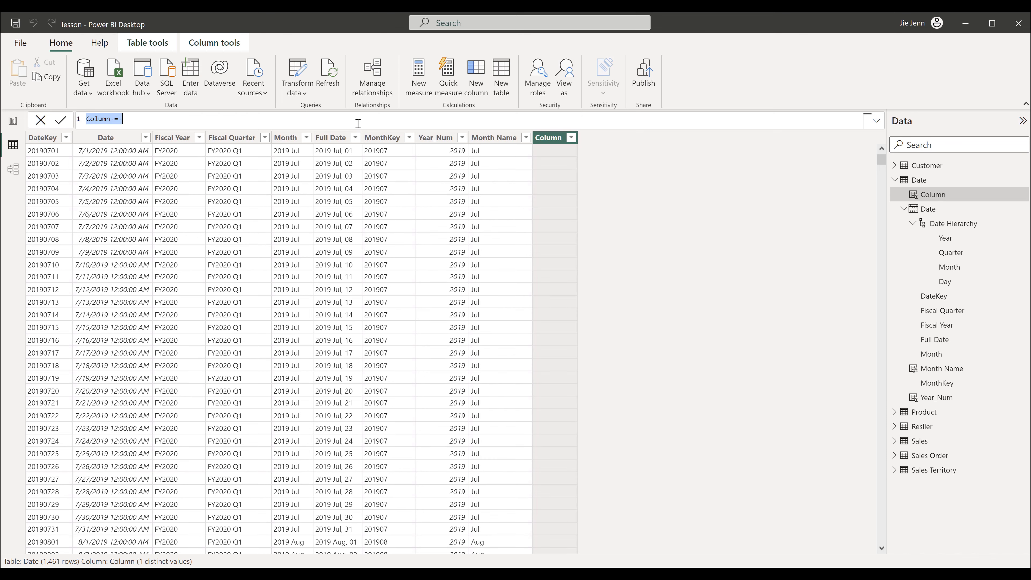
{"action": "type", "text": "M"}
{"action": "type", "text": "onth Numbe"}
{"action": "type", "text": "MO"}
{"action": "key", "text": "BackSpace"}
{"action": "key", "text": "BackSpace"}
{"action": "type", "text": "FROMAT"}
{"action": "key", "text": "ctrl+BackSpace"}
{"action": "type", "text": "FORMAT('"}
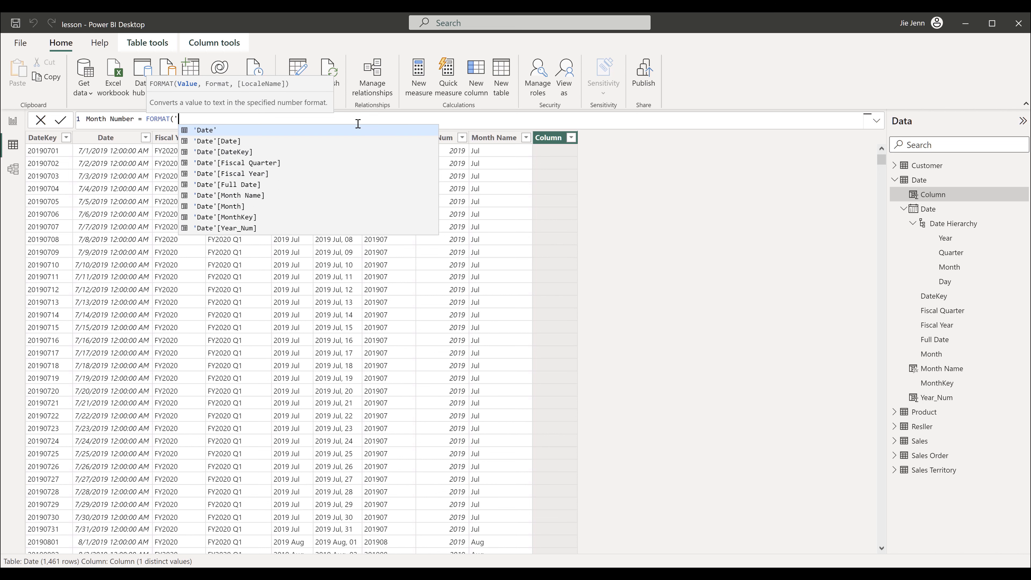
{"action": "type", "text": "Date"}
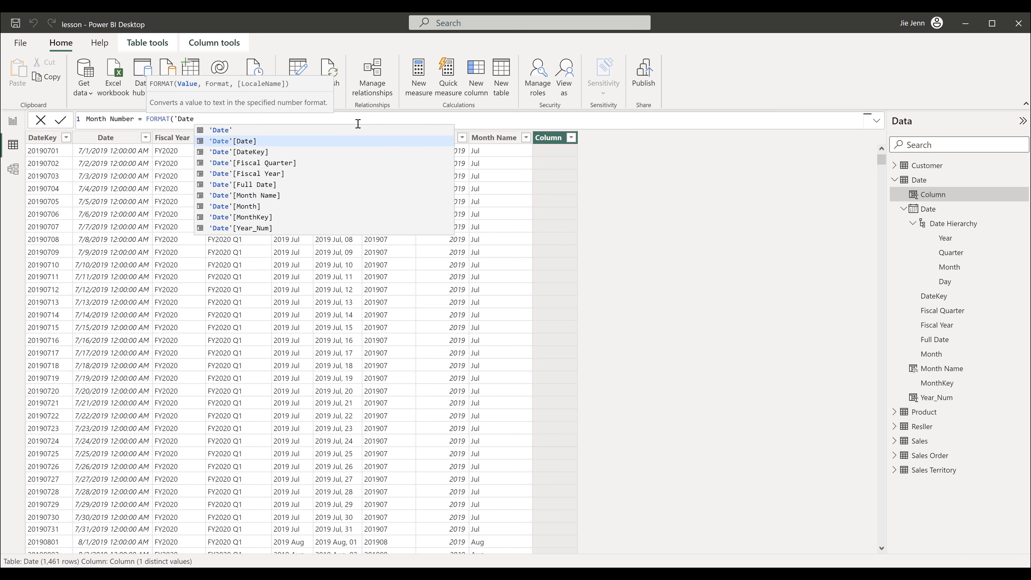
{"action": "type", "text": "'[Date], \""}
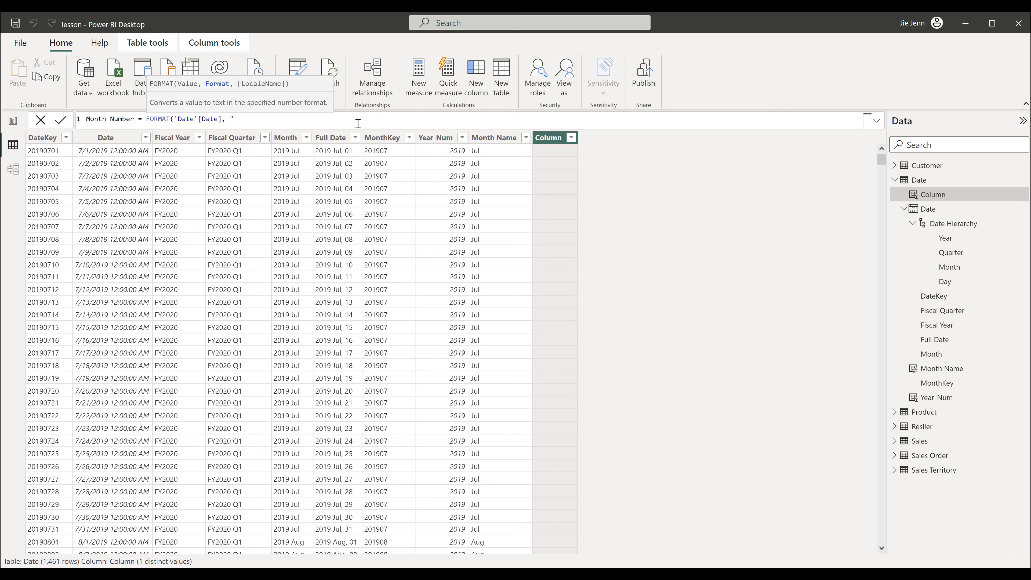
{"action": "type", "text": "M\")"}
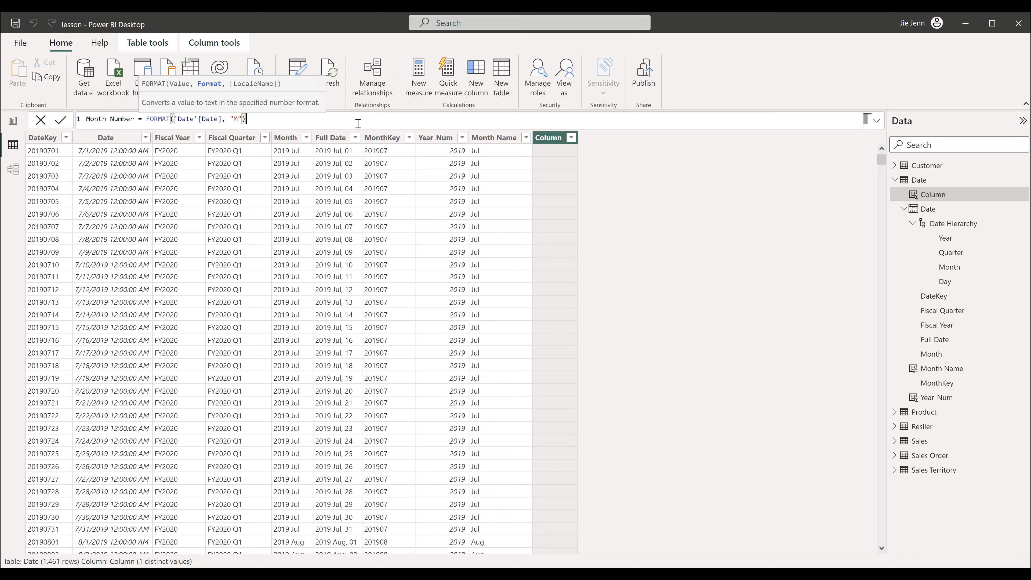
{"action": "key", "text": "Return"}
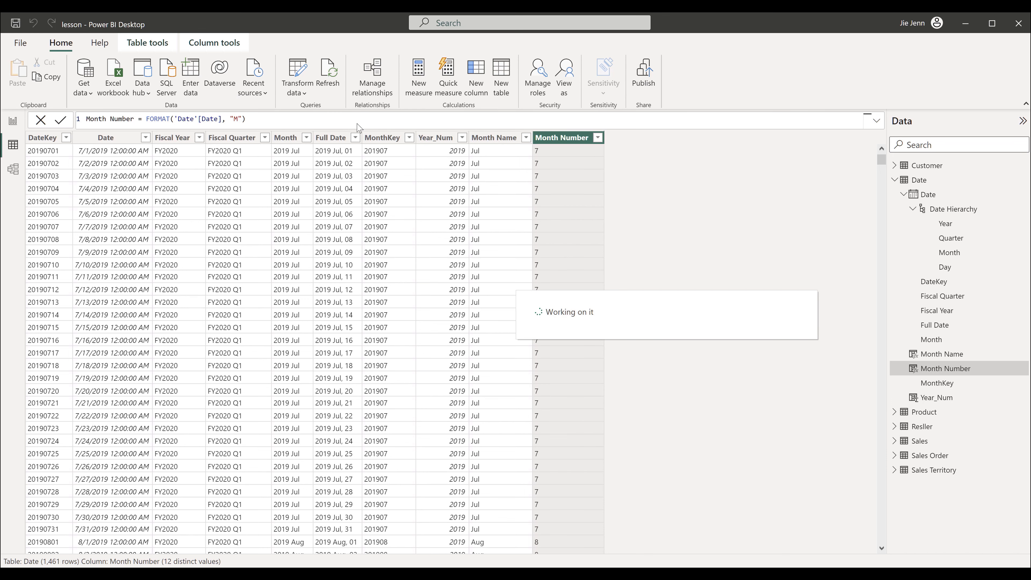
- Sort the Month Name column by the Month Number column
{"action": "left_click", "coordinate": [500, 142]}
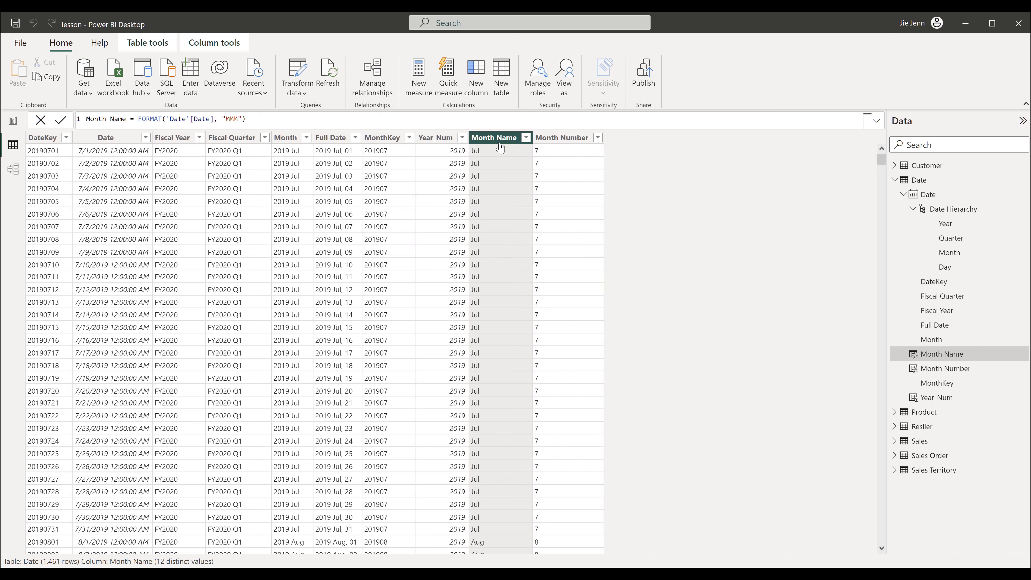
{"action": "left_click", "coordinate": [215, 43]}
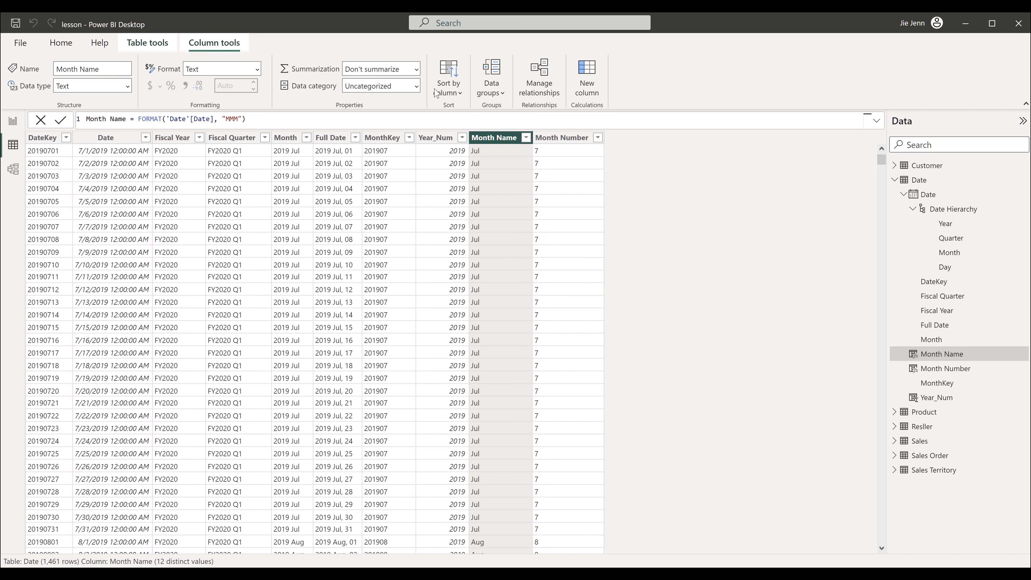
{"action": "left_click", "coordinate": [448, 95]}
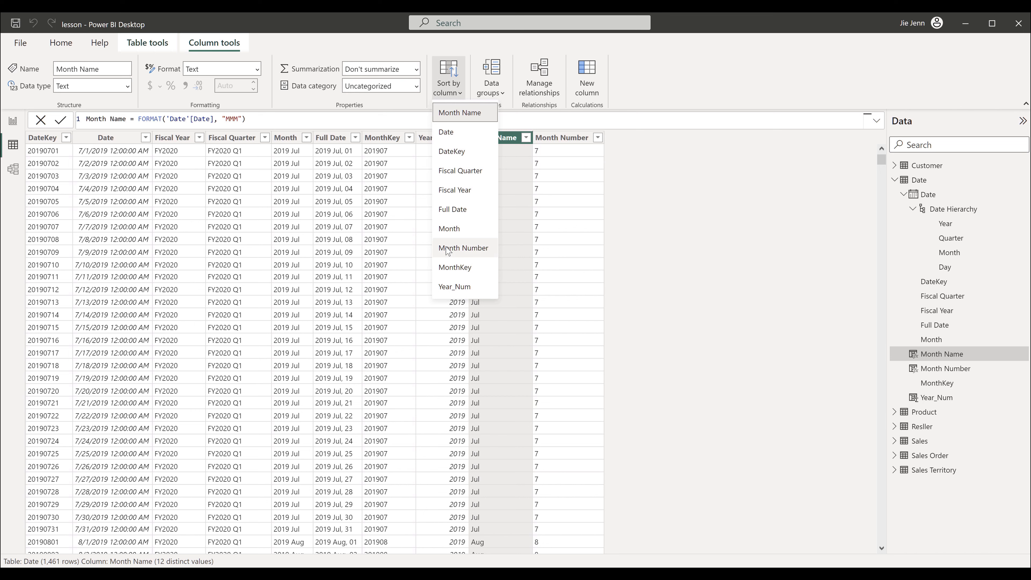
{"action": "left_click", "coordinate": [479, 251]}
- Return to the report view and insert the image panel off arrow.png from the Lesson folder
{"action": "left_click", "coordinate": [12, 122]}
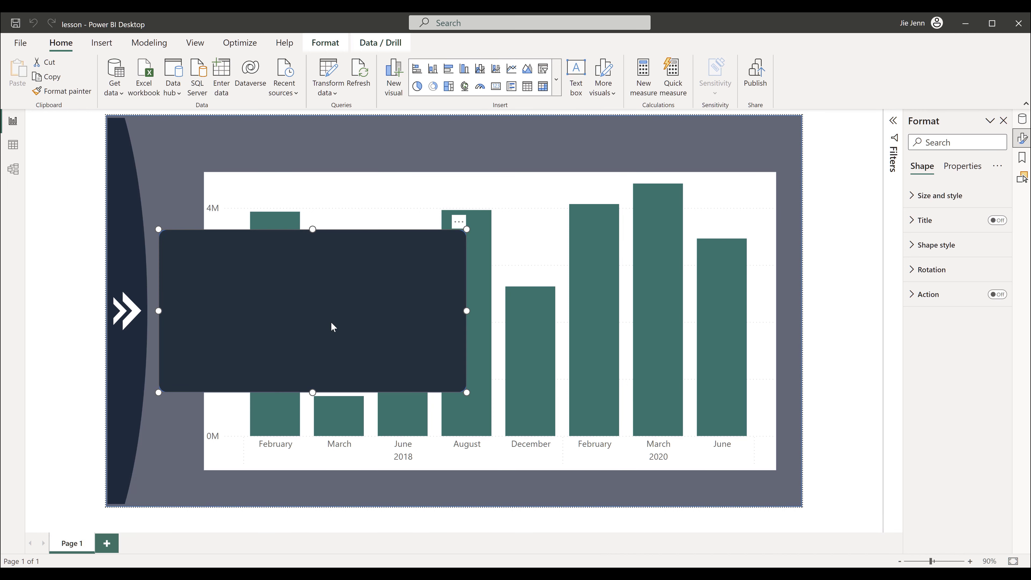
{"action": "left_click", "coordinate": [103, 43]}
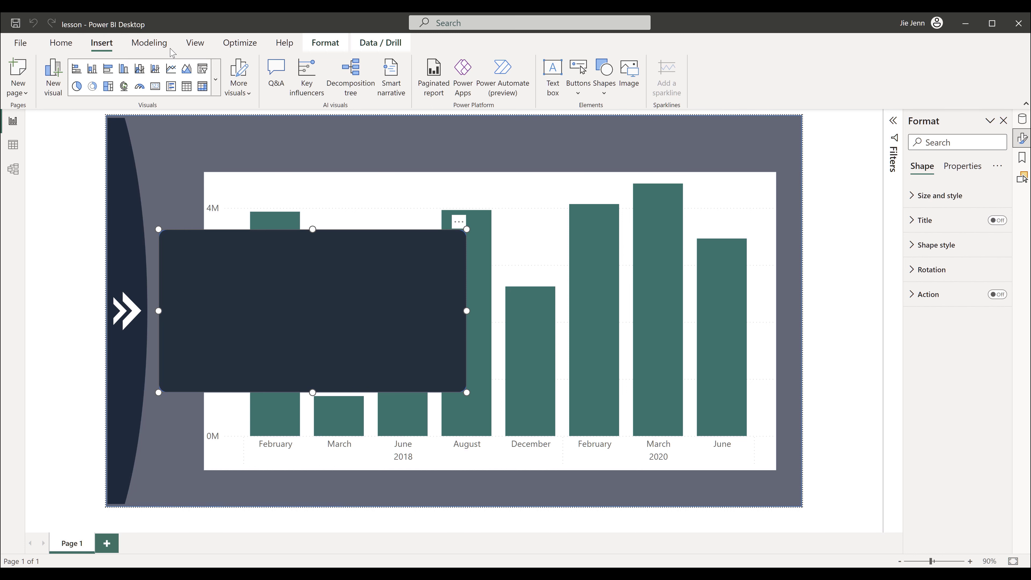
{"action": "left_click", "coordinate": [637, 64]}
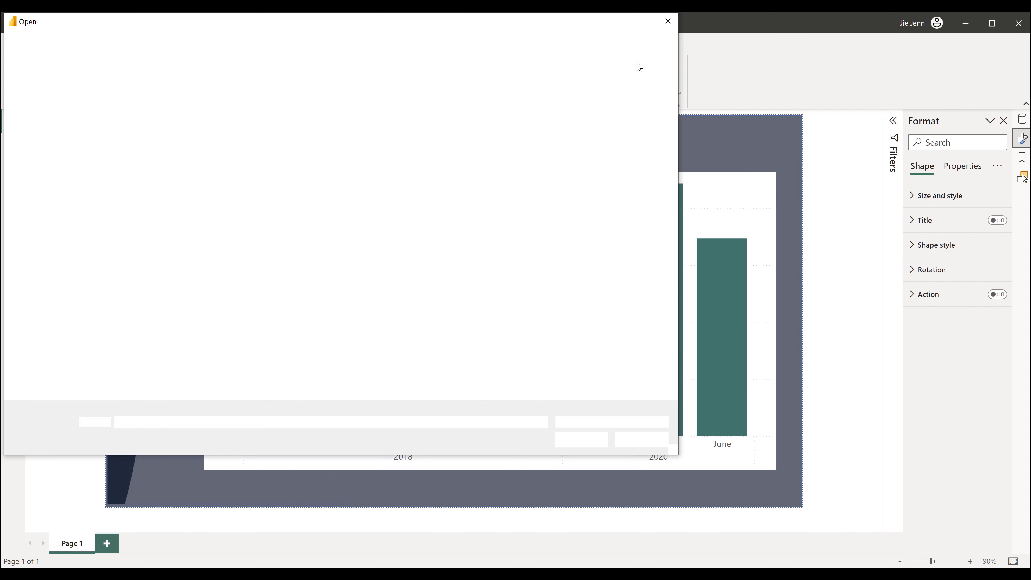
{"action": "left_click", "coordinate": [262, 103]}
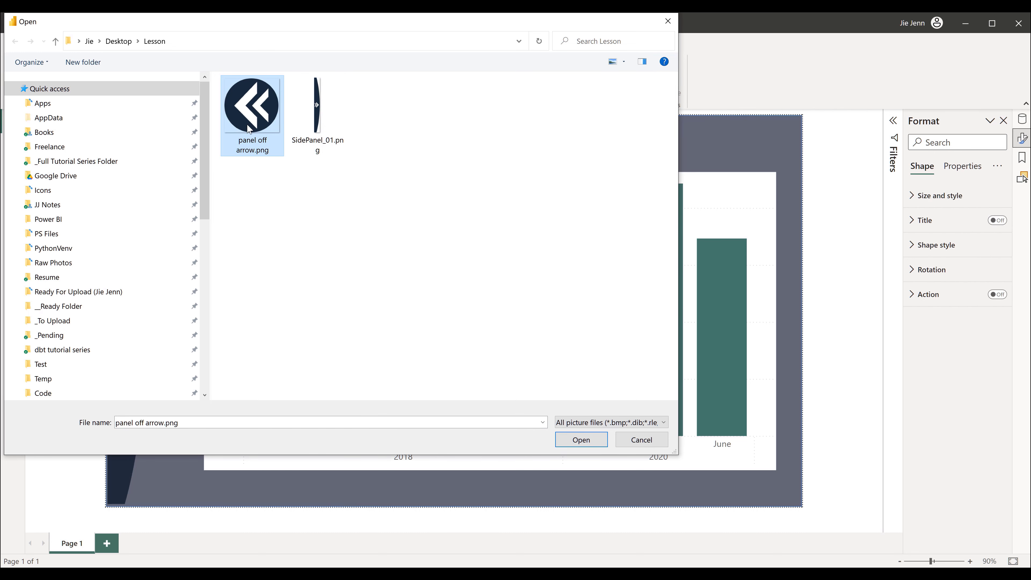
{"action": "double_click", "coordinate": [258, 110]}
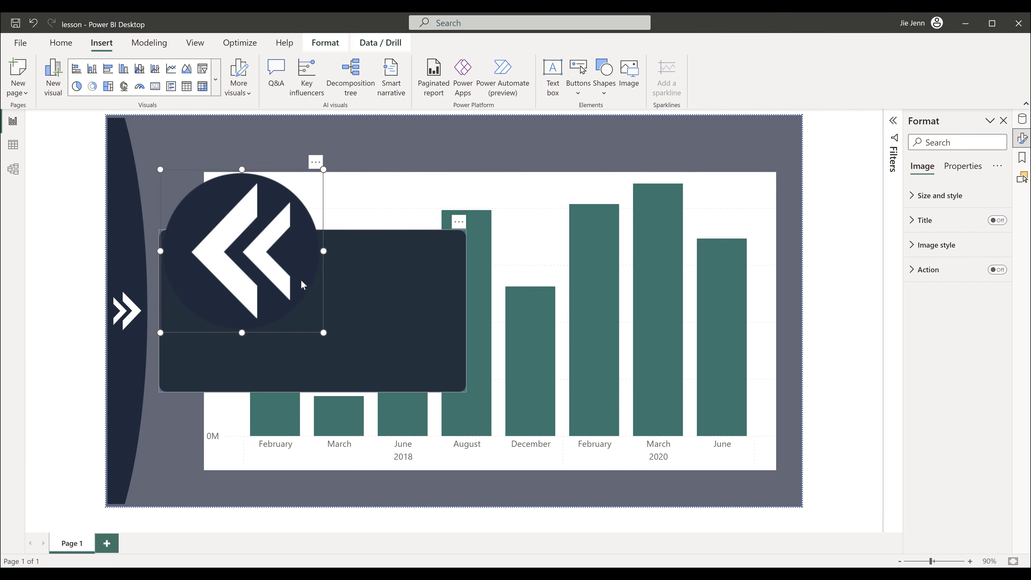
- Shrink the inserted arrow image to a small circle and center it on the dark rectangle's right edge
{"action": "left_click_drag", "start_coordinate": [262, 265], "coordinate": [483, 323]}
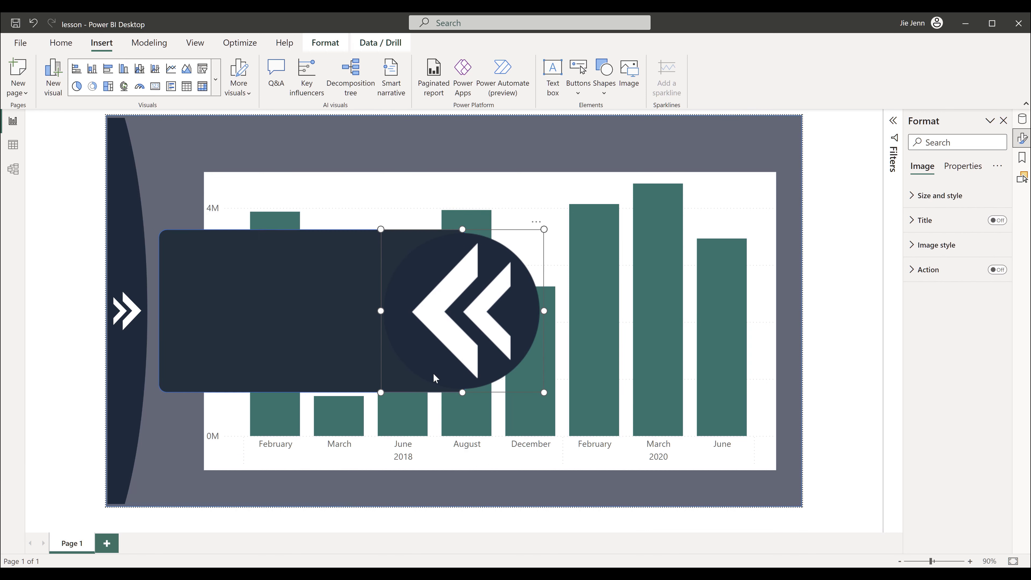
{"action": "left_click_drag", "start_coordinate": [381, 230], "coordinate": [472, 306]}
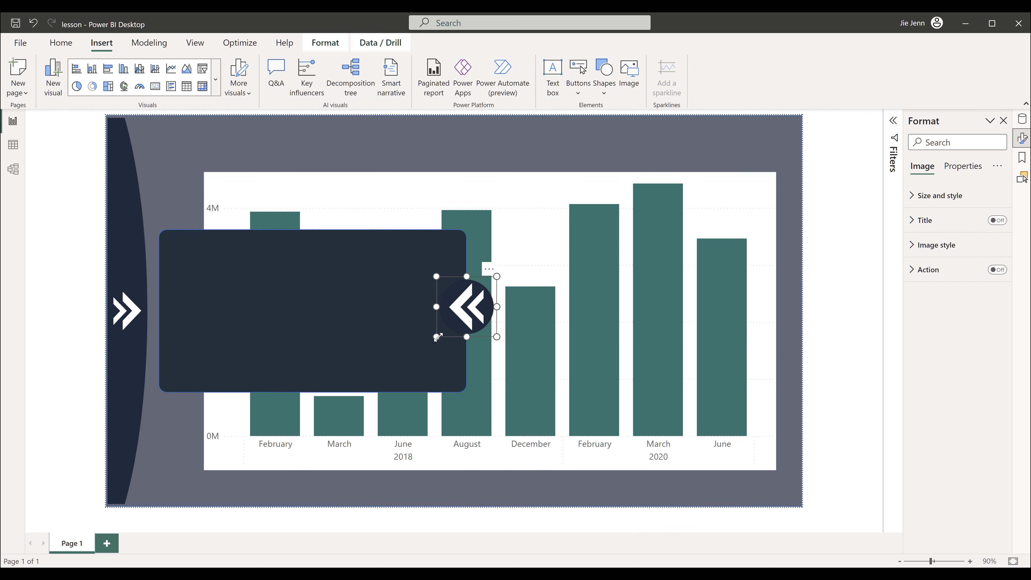
{"action": "mouse_move", "coordinate": [467, 324]}
{"action": "left_mouse_down"}
{"action": "mouse_move", "coordinate": [500, 318]}
{"action": "mouse_move", "coordinate": [453, 328]}
{"action": "mouse_move", "coordinate": [449, 311]}
{"action": "mouse_move", "coordinate": [465, 311]}
{"action": "mouse_move", "coordinate": [457, 317]}
{"action": "left_mouse_up"}
- Send the monthly sales column chart to the back of the layer order
{"action": "left_click", "coordinate": [738, 200]}
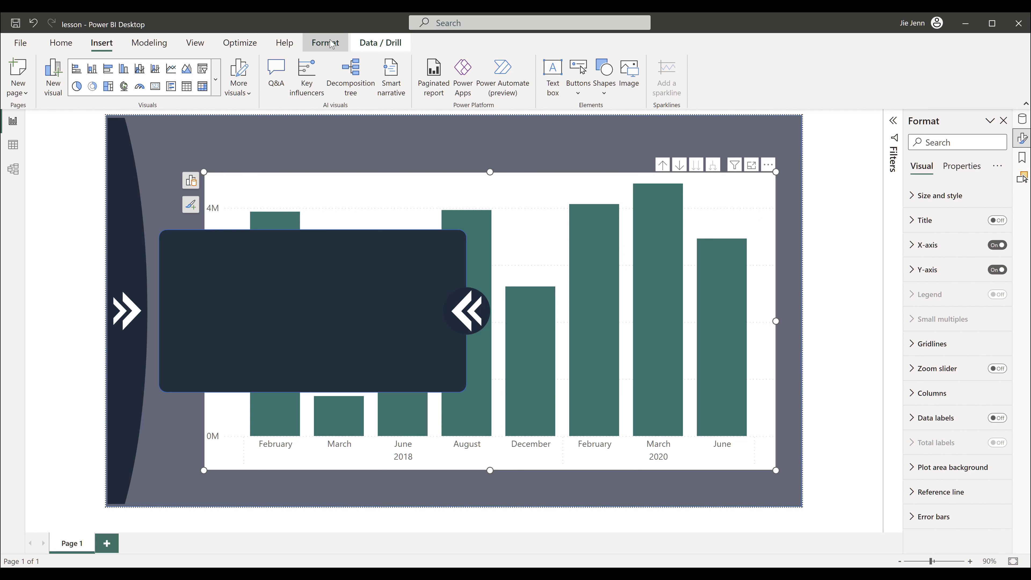
{"action": "left_click", "coordinate": [322, 44]}
{"action": "left_click", "coordinate": [207, 93]}
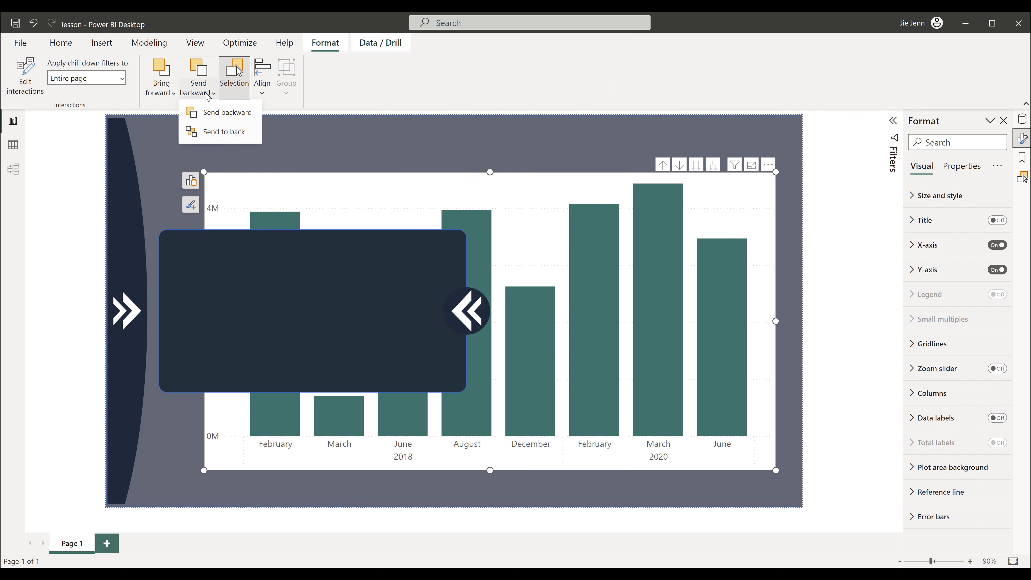
{"action": "left_click", "coordinate": [219, 132]}
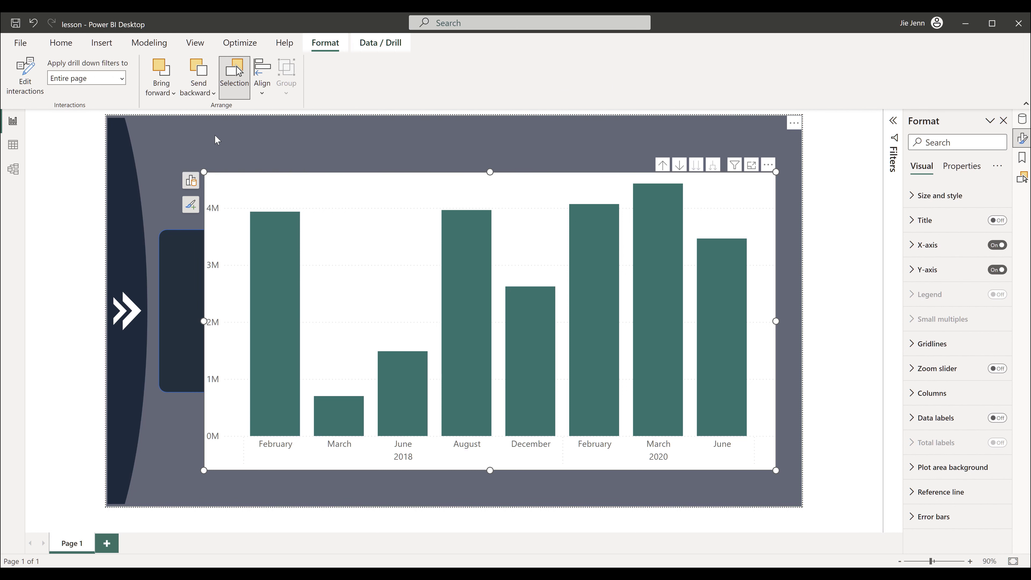
{"action": "left_click", "coordinate": [841, 285]}
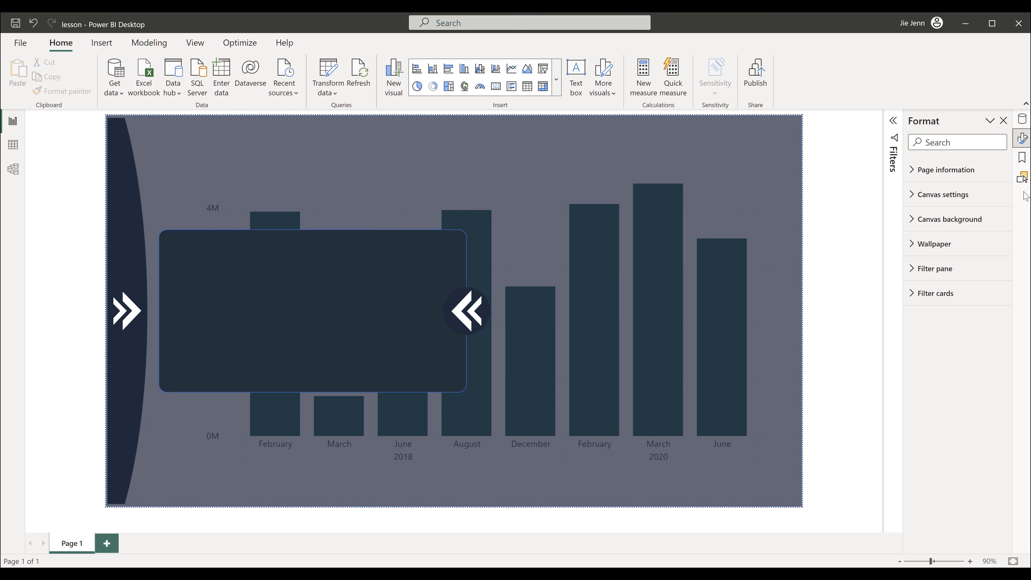
- Show the report's layer order and bring the left-pointing arrow image to the front
{"action": "left_click", "coordinate": [1022, 179]}
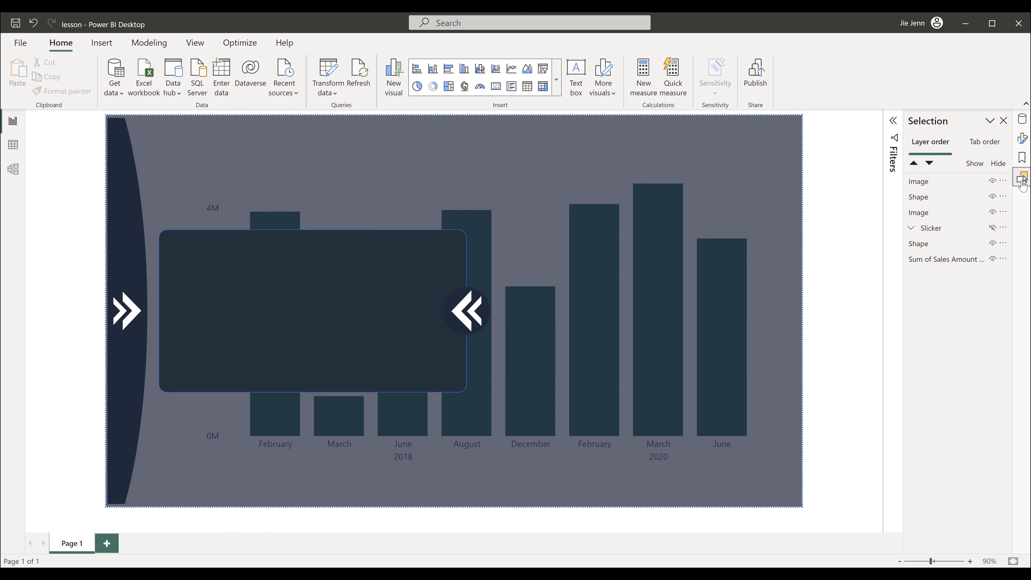
{"action": "left_click", "coordinate": [465, 317]}
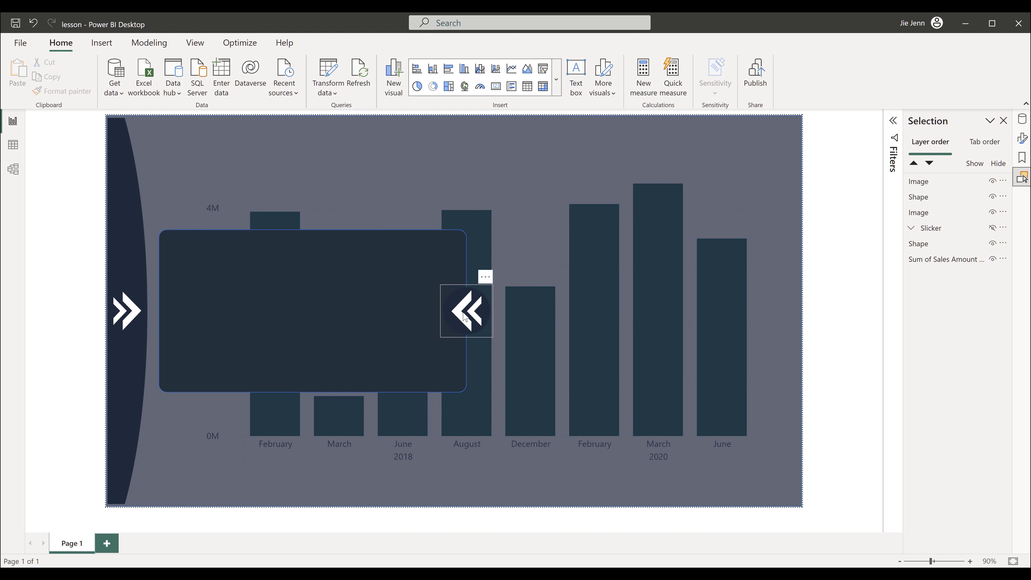
{"action": "left_click", "coordinate": [465, 317]}
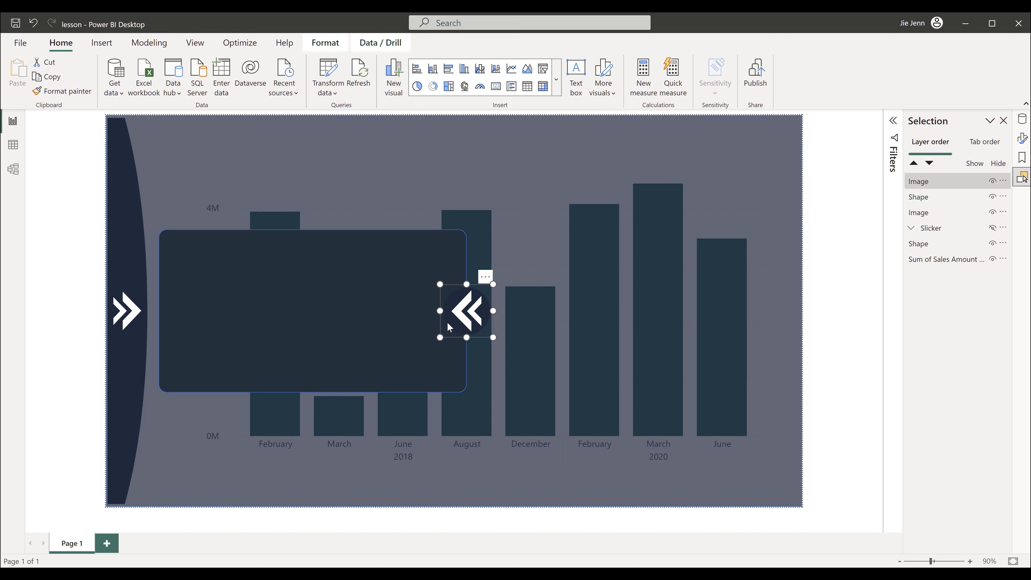
{"action": "left_click", "coordinate": [329, 44]}
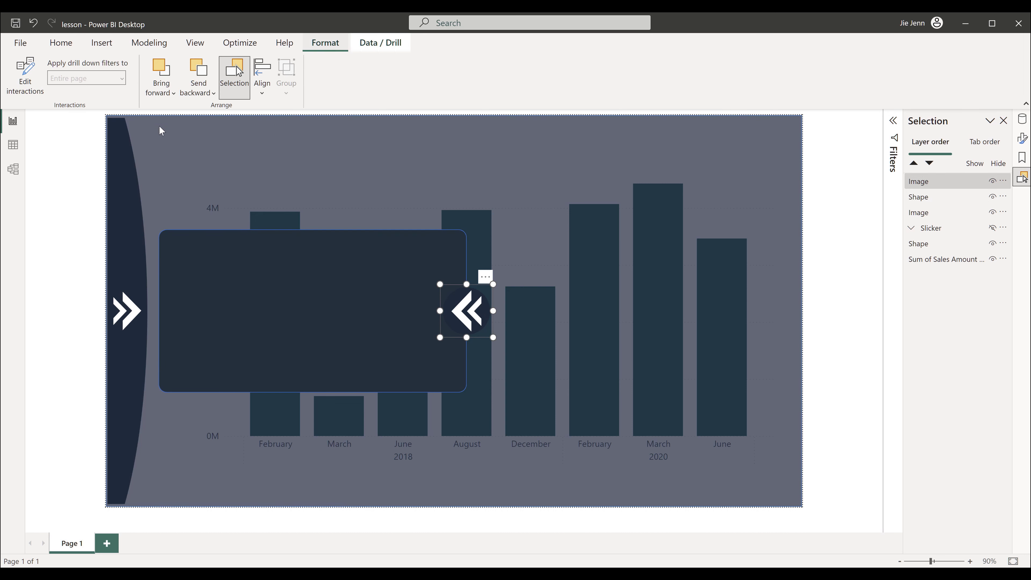
{"action": "left_click", "coordinate": [162, 95]}
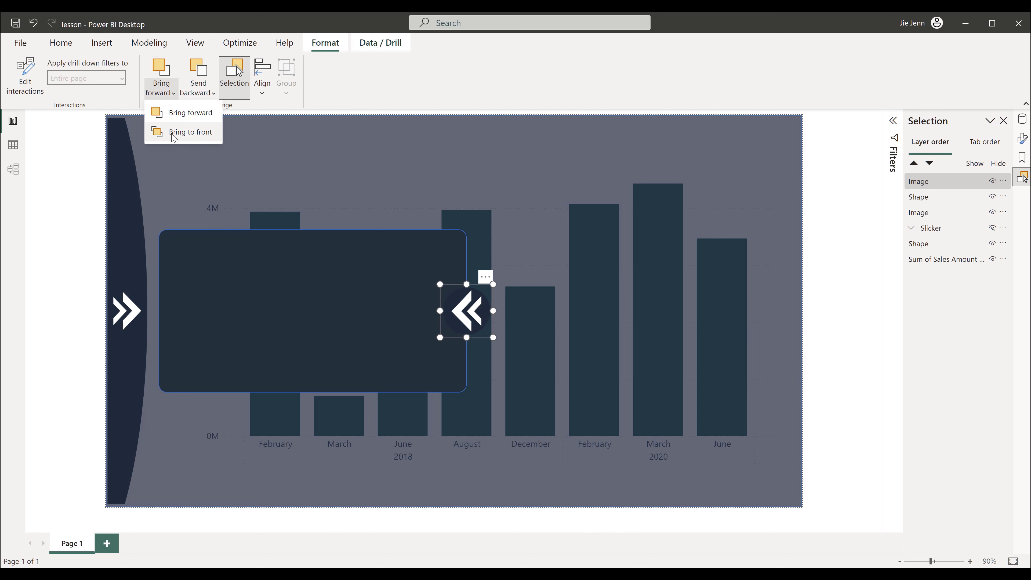
{"action": "left_click", "coordinate": [192, 138]}
{"action": "left_click", "coordinate": [259, 292]}
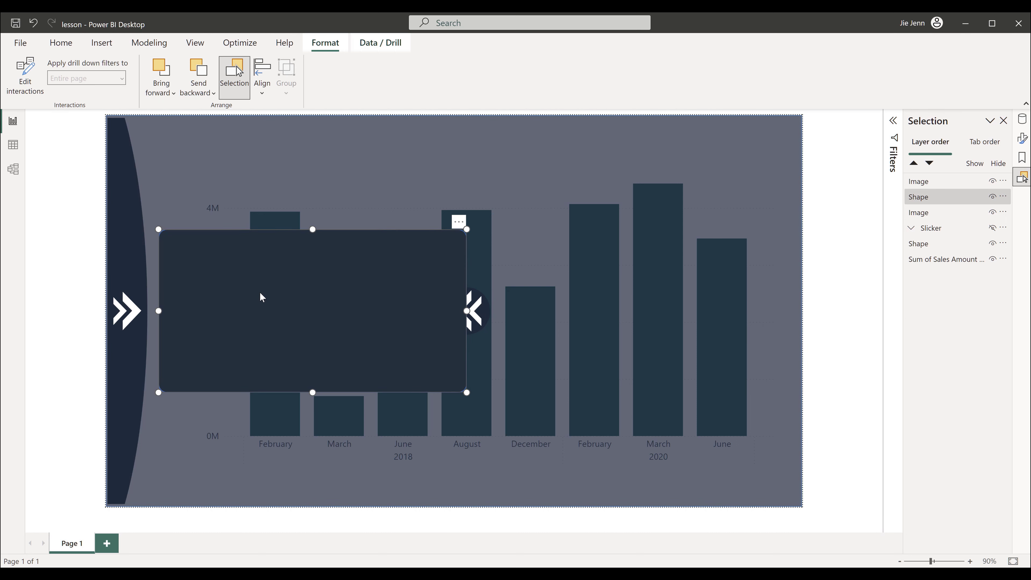
{"action": "left_click", "coordinate": [478, 310]}
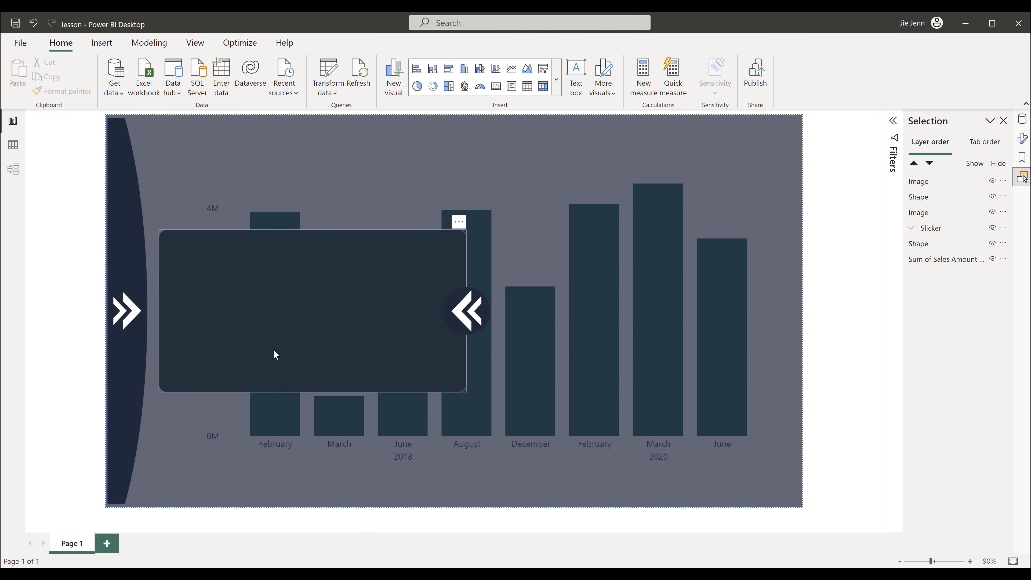
- Show the dark rectangle's format options in a new pane alongside the layer list
{"action": "left_click", "coordinate": [284, 356]}
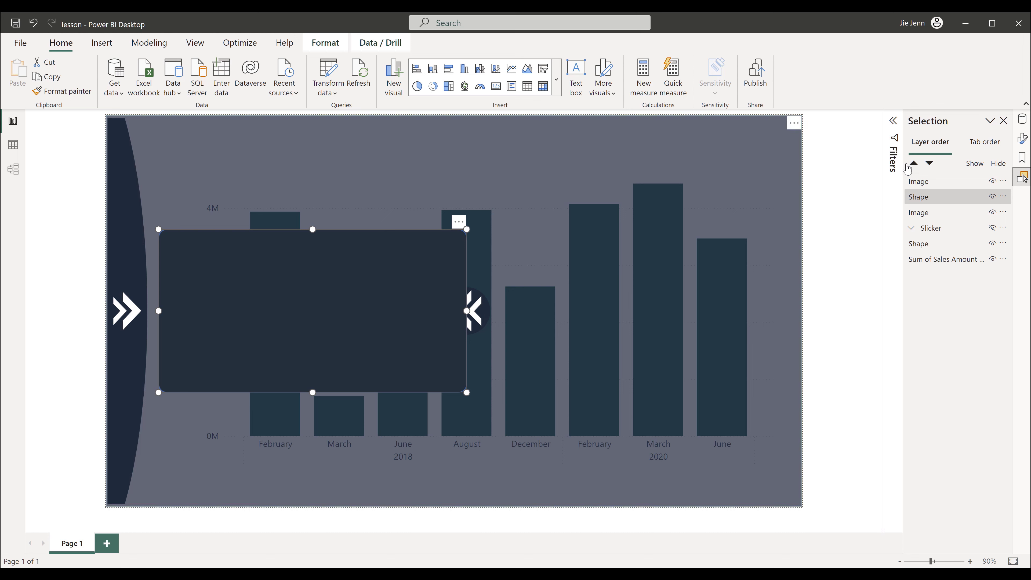
{"action": "right_click", "coordinate": [1023, 139]}
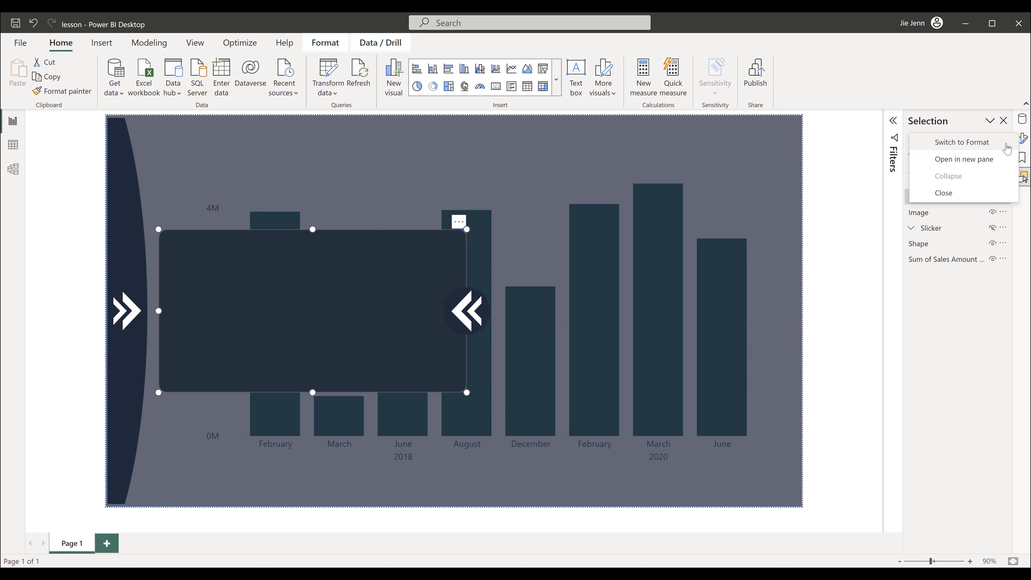
{"action": "left_click", "coordinate": [964, 159]}
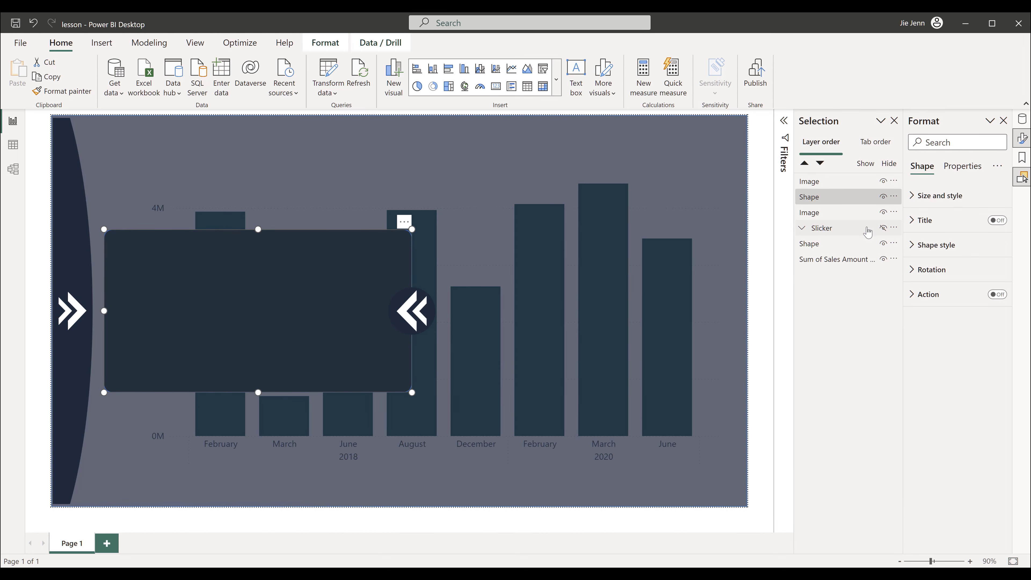
- Find the dark rectangle's border settings and set a white border with a 1 px width
{"action": "left_click", "coordinate": [939, 140]}
{"action": "type", "text": "border"}
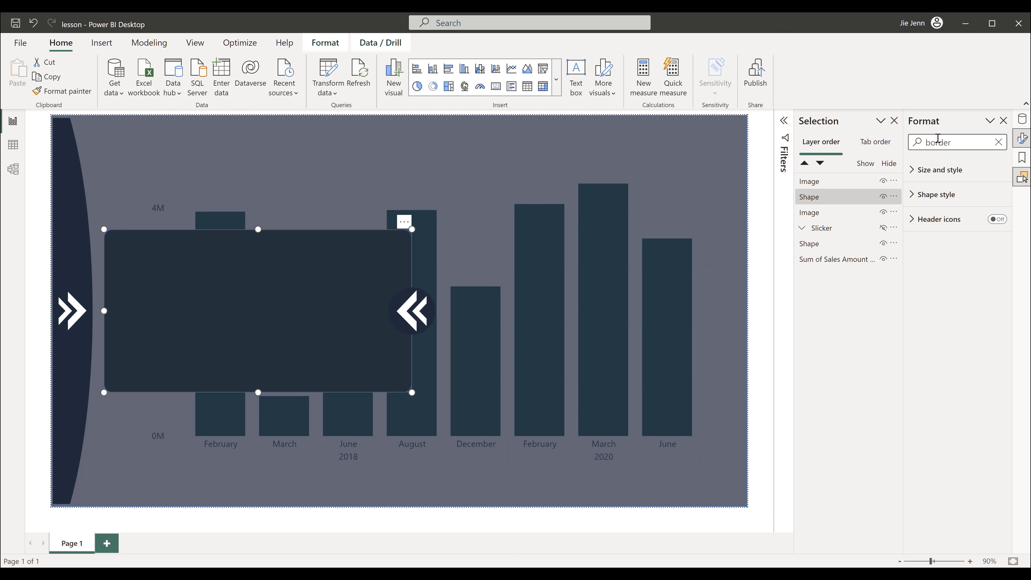
{"action": "left_click", "coordinate": [924, 203]}
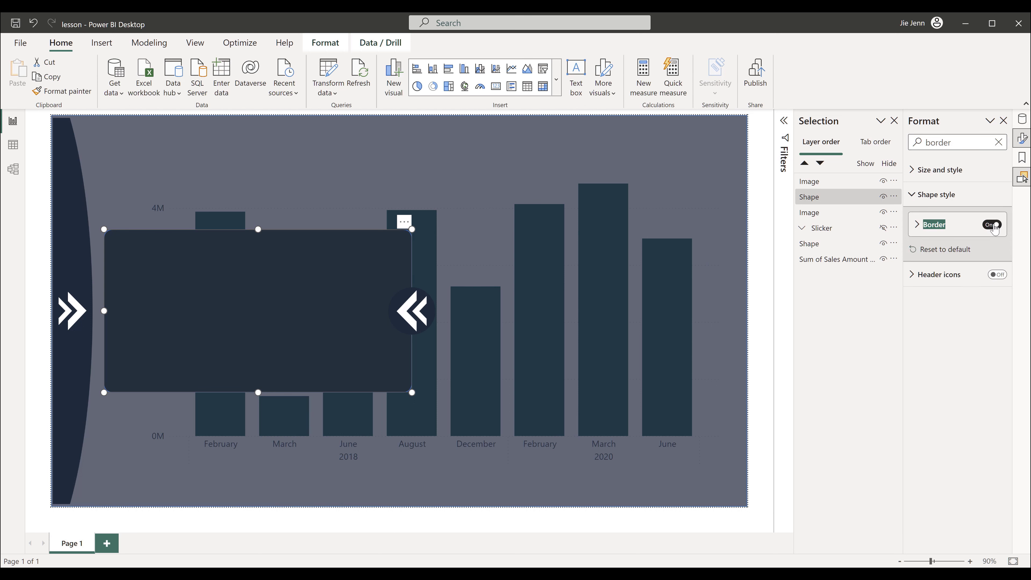
{"action": "left_click", "coordinate": [918, 224]}
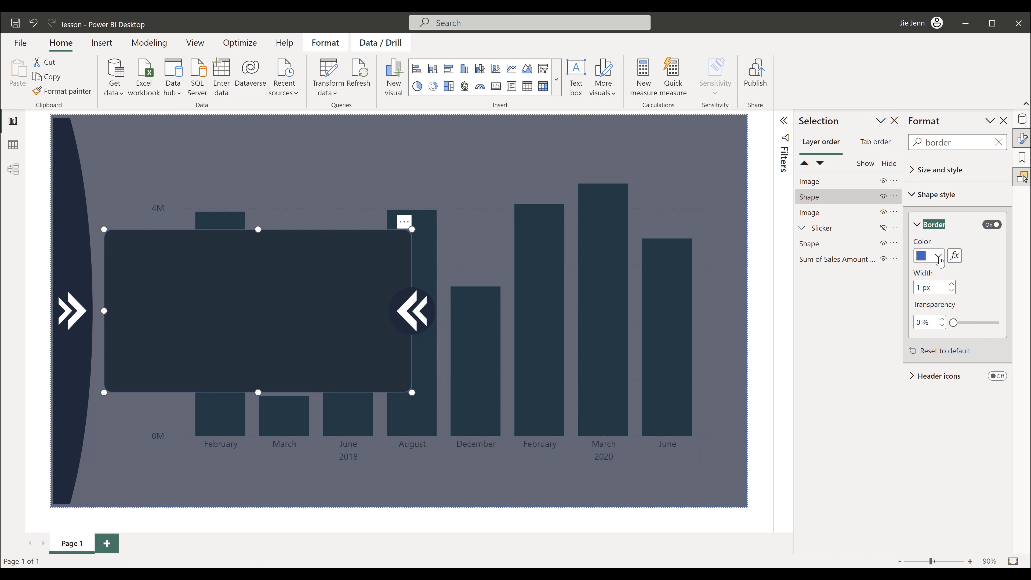
{"action": "left_click", "coordinate": [938, 257]}
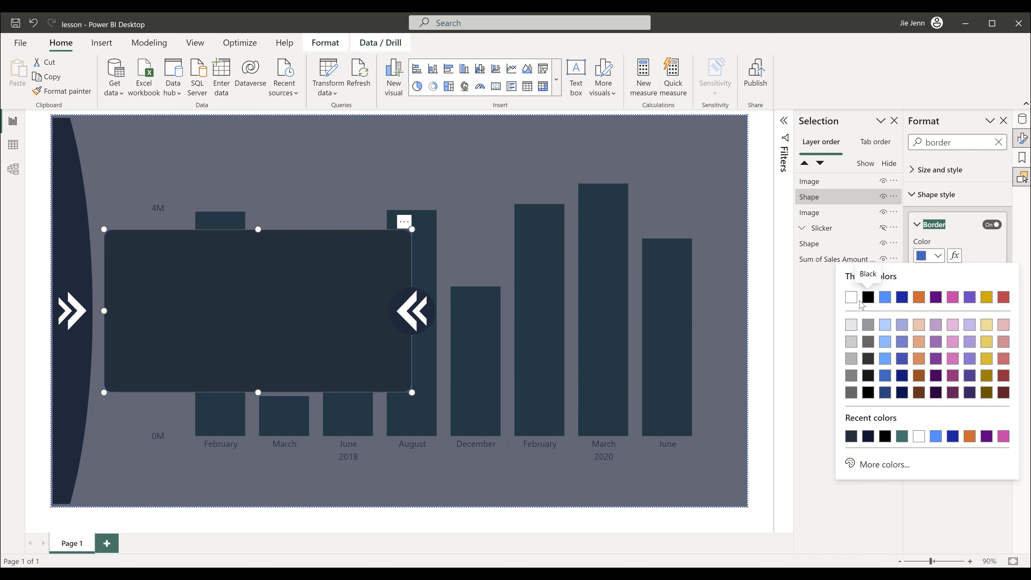
{"action": "left_click", "coordinate": [850, 300]}
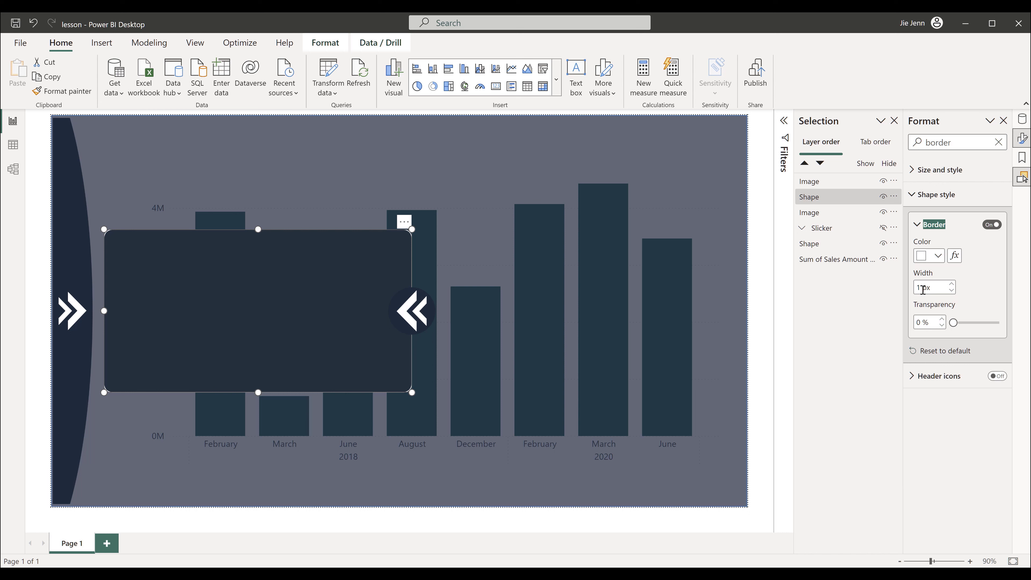
{"action": "type", "text": "2"}
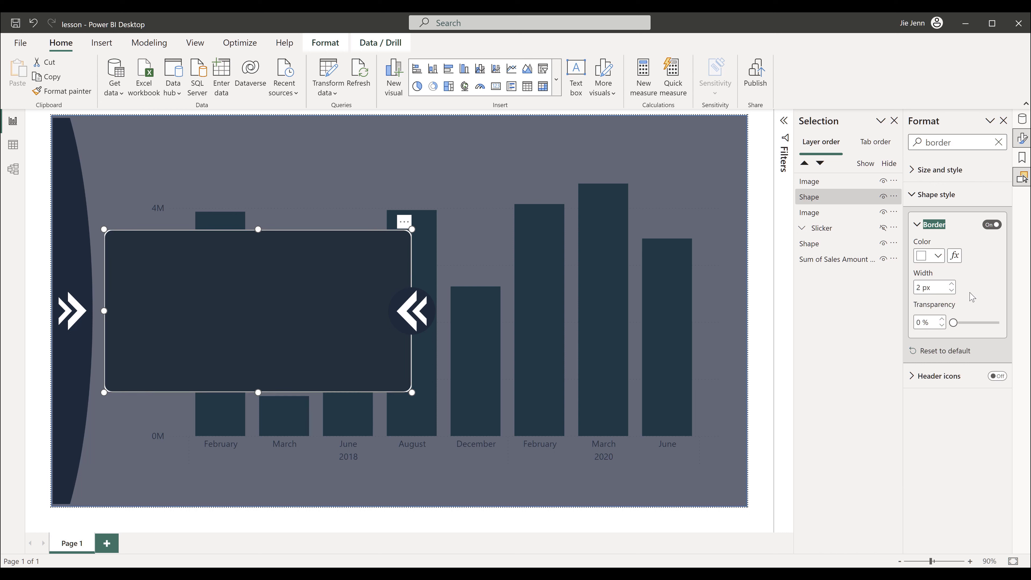
{"action": "key", "text": "BackSpace"}
{"action": "type", "text": "1"}
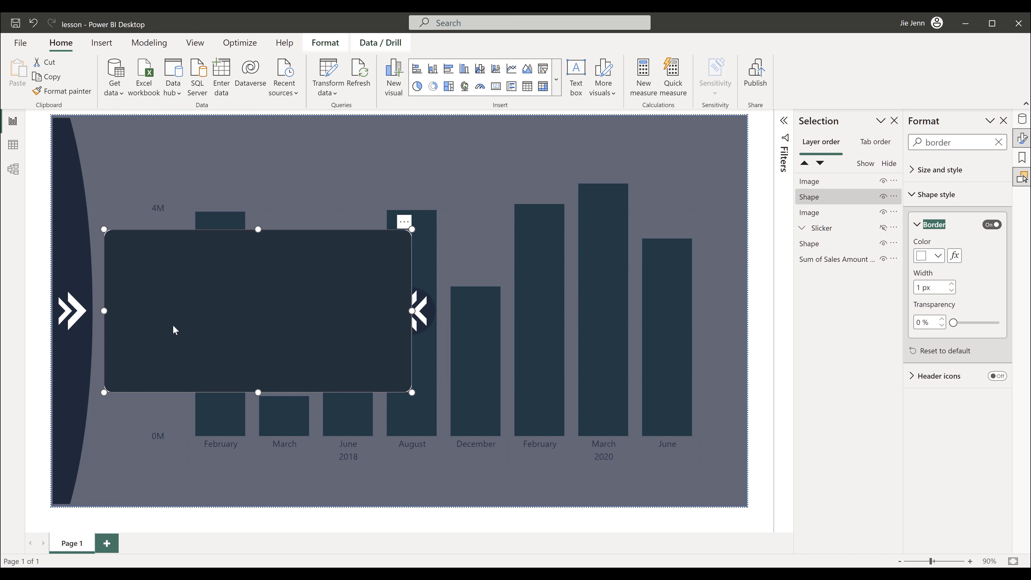
- Search the online visuals gallery for slicer and view the Chiclet Slicer's details page
{"action": "left_click", "coordinate": [556, 89]}
{"action": "scroll", "coordinate": [507, 331], "scroll_direction": "down", "scroll_amount": 3}
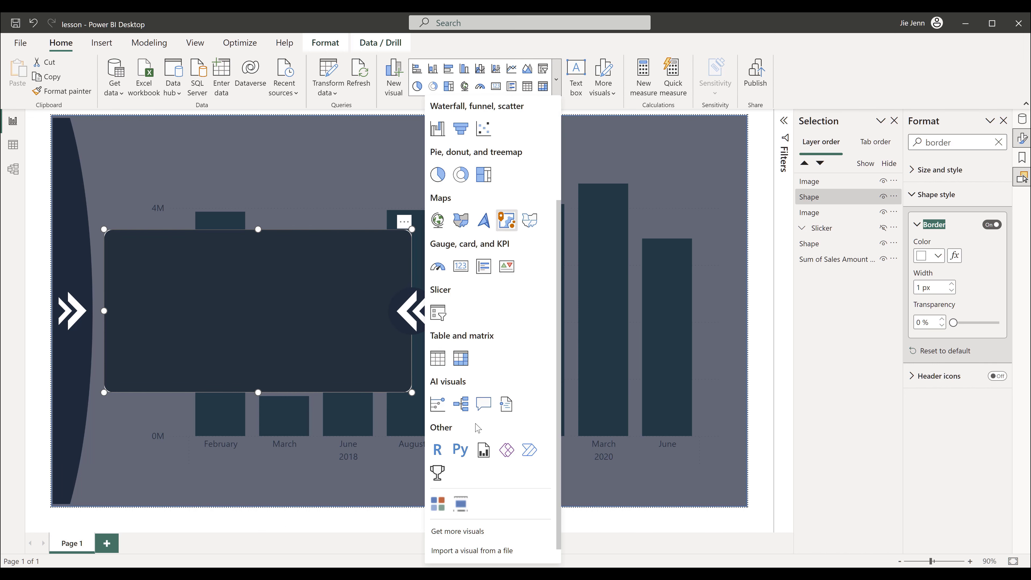
{"action": "scroll", "coordinate": [486, 513], "scroll_direction": "down", "scroll_amount": 1}
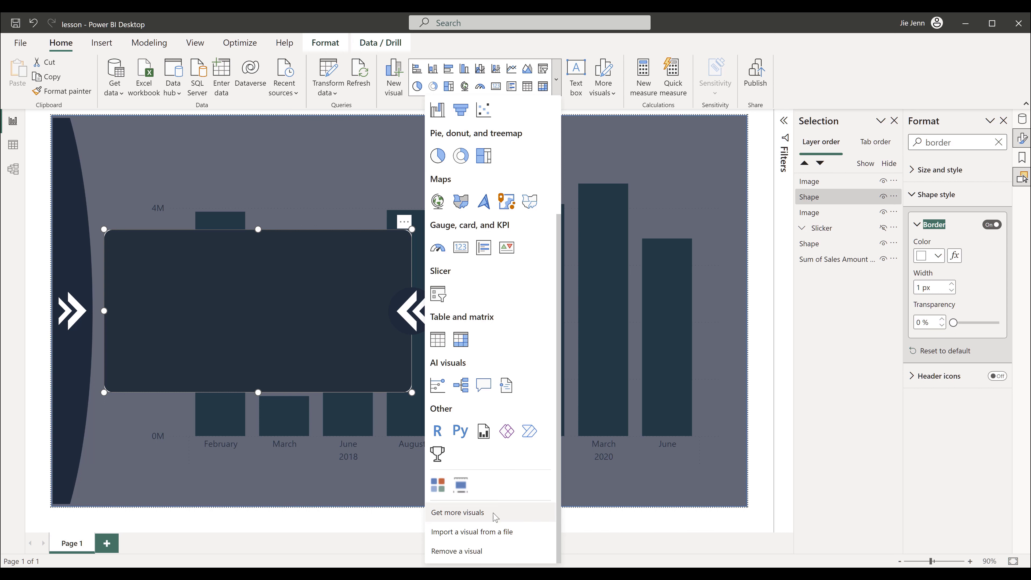
{"action": "left_click", "coordinate": [494, 516]}
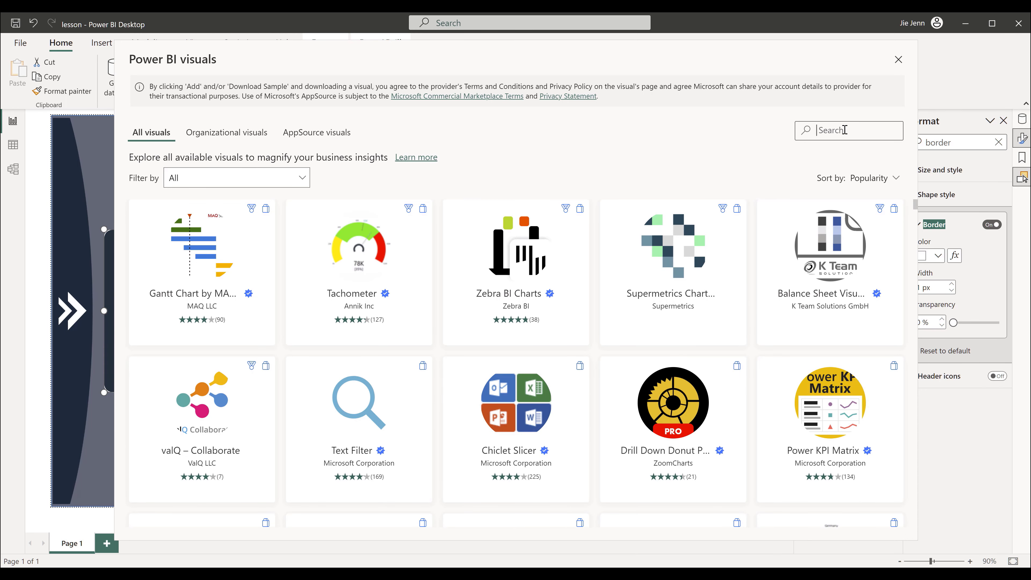
{"action": "type", "text": "slicer"}
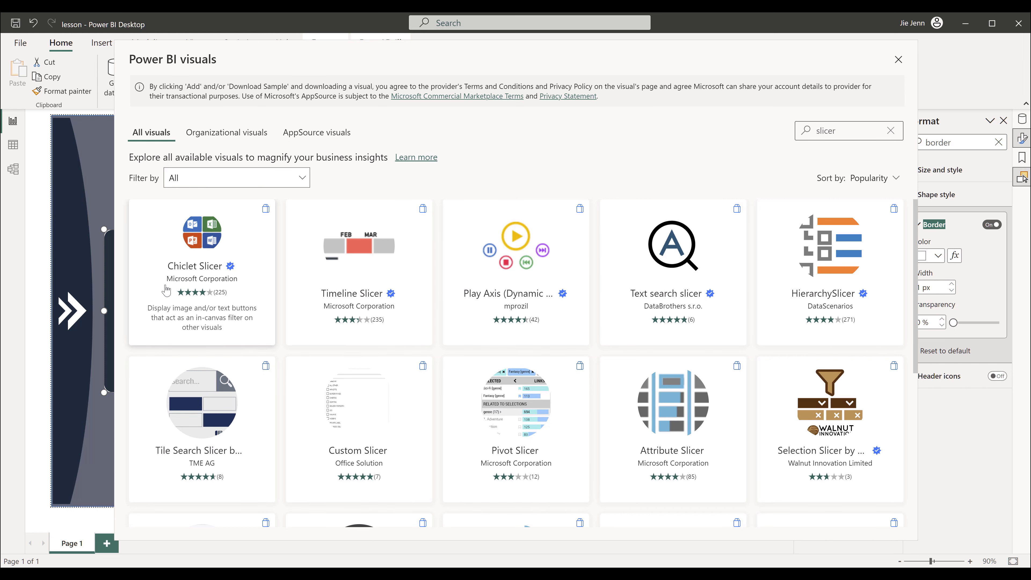
{"action": "left_click", "coordinate": [213, 262]}
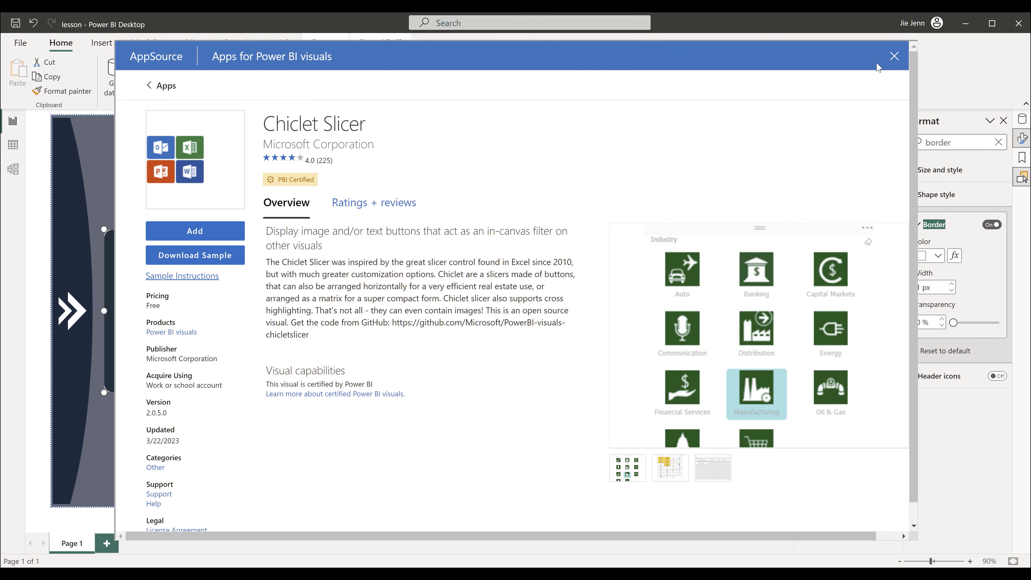
{"action": "left_click", "coordinate": [894, 65]}
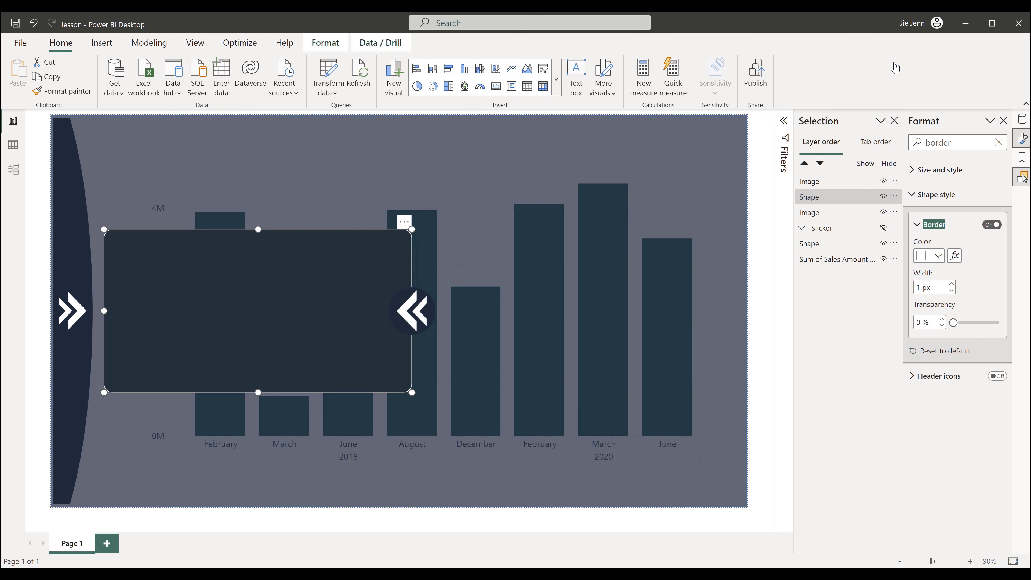
- Add a Chiclet Slicer visual, shrink it slightly and fit it inside the left part of the dark rectangle
{"action": "left_click", "coordinate": [557, 75]}
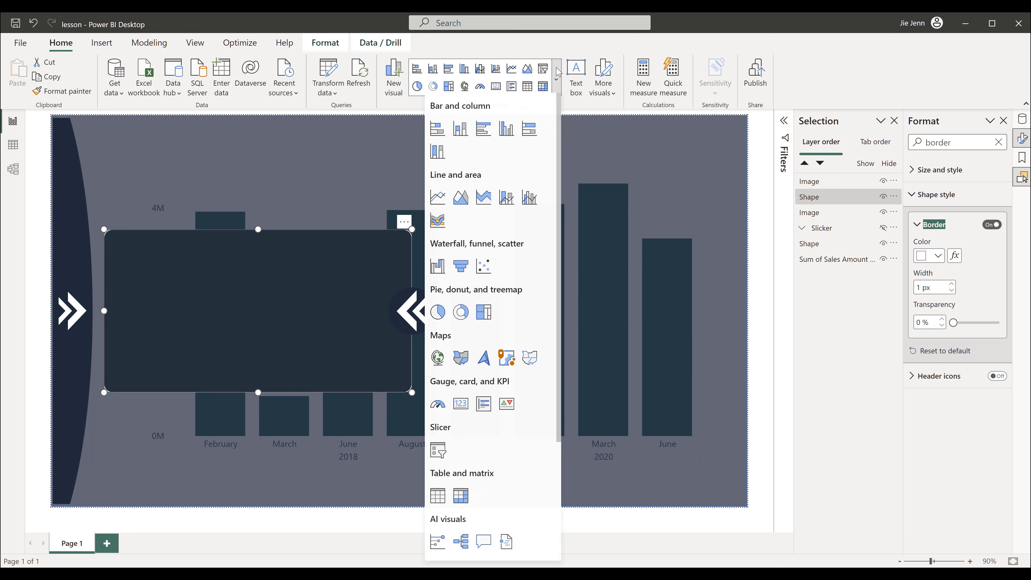
{"action": "scroll", "coordinate": [541, 410], "scroll_direction": "down", "scroll_amount": 5}
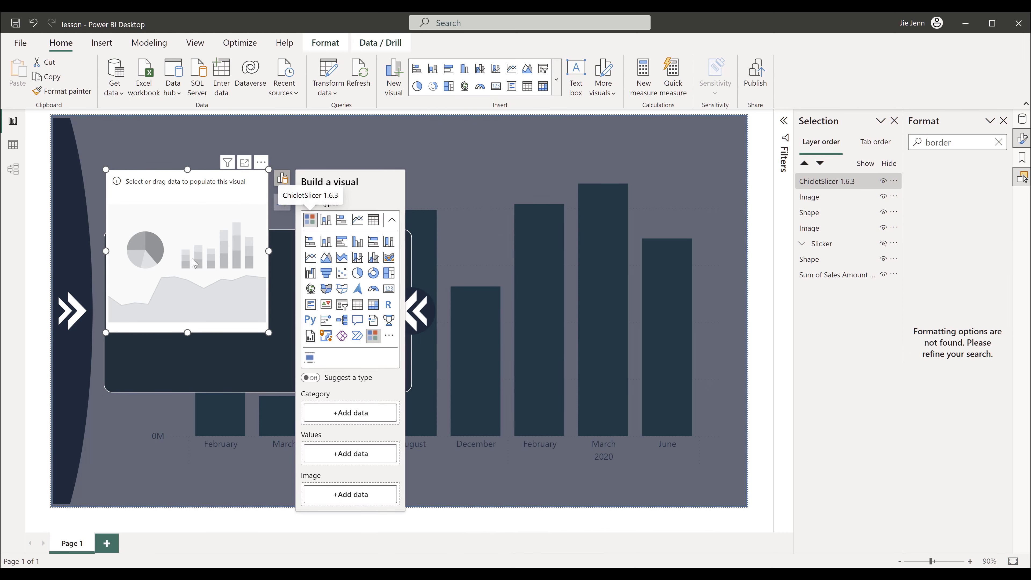
{"action": "left_click_drag", "start_coordinate": [195, 302], "coordinate": [197, 367]}
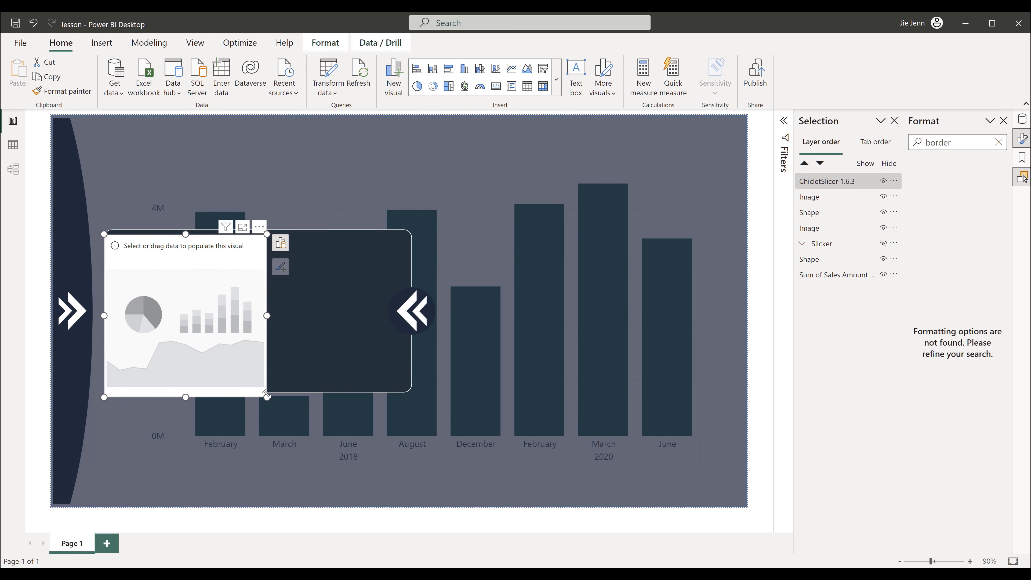
{"action": "left_click_drag", "start_coordinate": [264, 393], "coordinate": [265, 380]}
{"action": "left_click_drag", "start_coordinate": [212, 345], "coordinate": [219, 349]}
- Assign Year from the Date table's Date Hierarchy as the Chiclet Slicer's category
{"action": "left_click", "coordinate": [284, 246]}
{"action": "scroll", "coordinate": [353, 406], "scroll_direction": "down", "scroll_amount": 1}
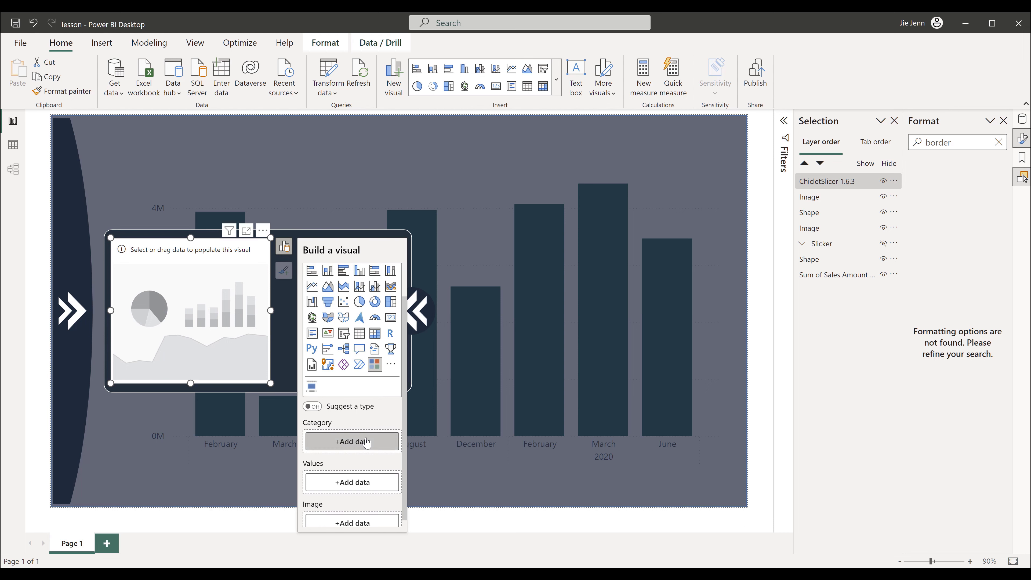
{"action": "left_click", "coordinate": [367, 443]}
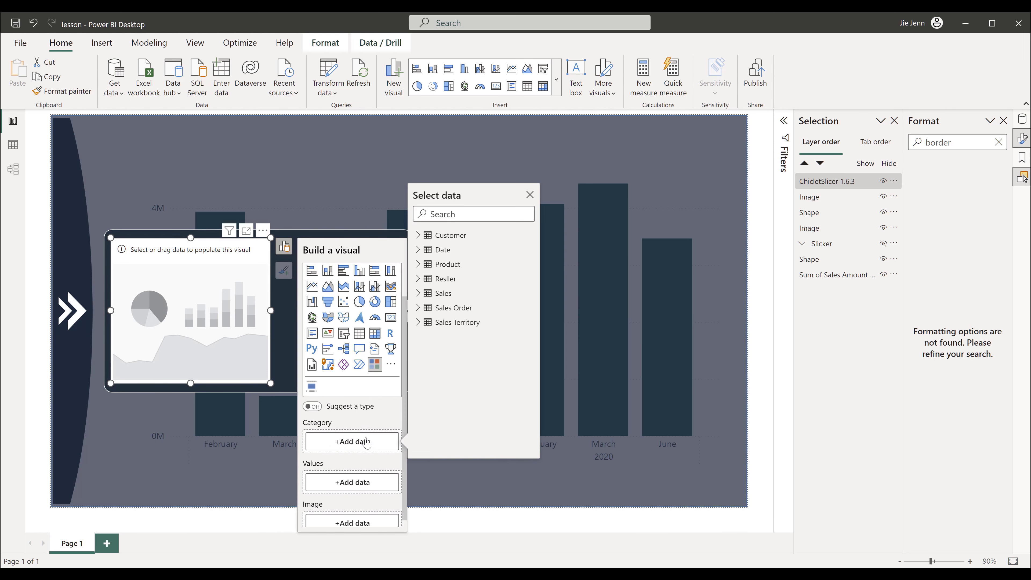
{"action": "left_click", "coordinate": [419, 250]}
{"action": "left_click", "coordinate": [427, 264]}
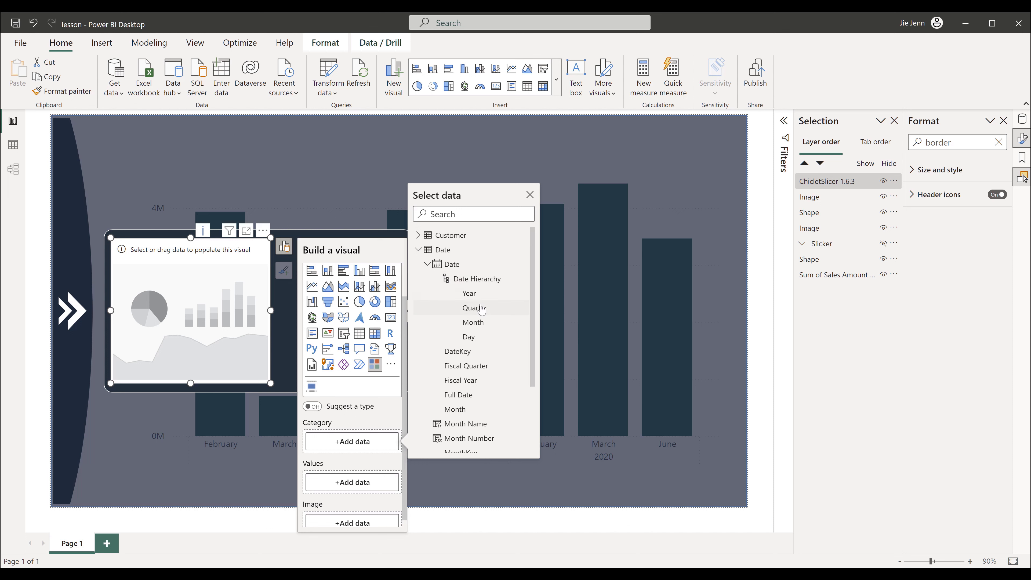
{"action": "left_click", "coordinate": [478, 294]}
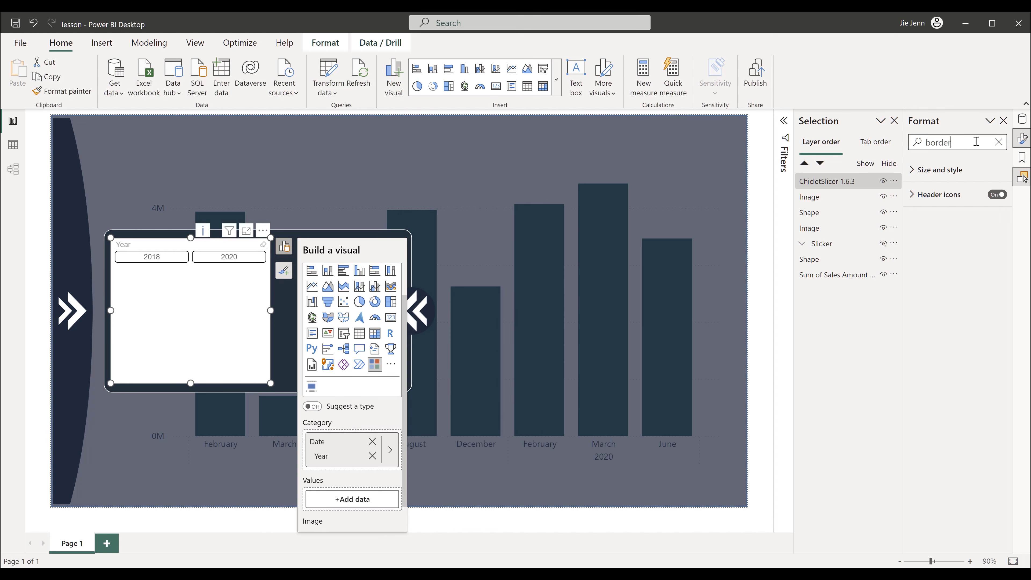
- Clear the border search from the format settings and turn off the Chiclet Slicer's background
{"action": "left_click_drag", "start_coordinate": [976, 141], "coordinate": [891, 153]}
{"action": "key", "text": "BackSpace"}
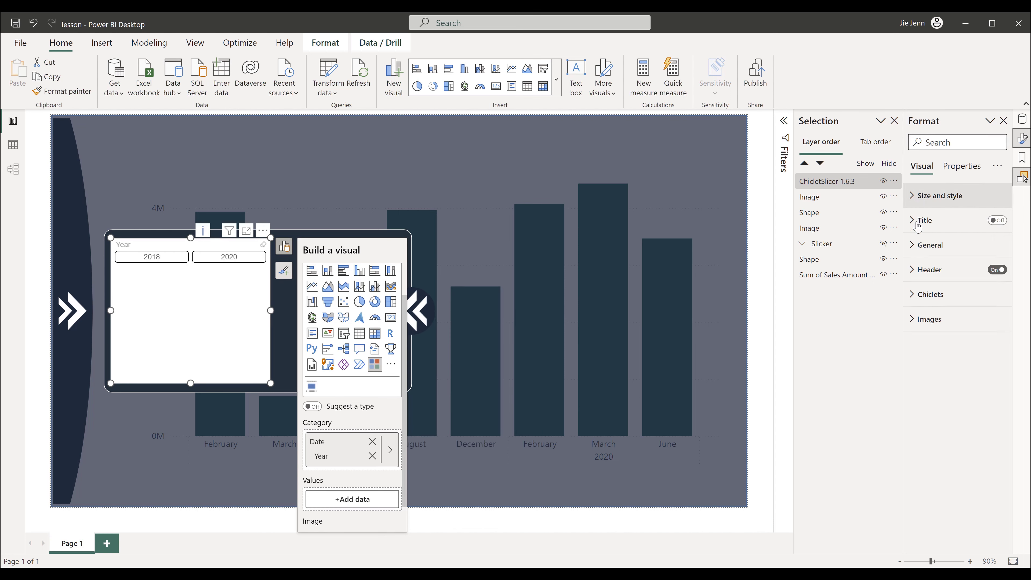
{"action": "left_click", "coordinate": [911, 197]}
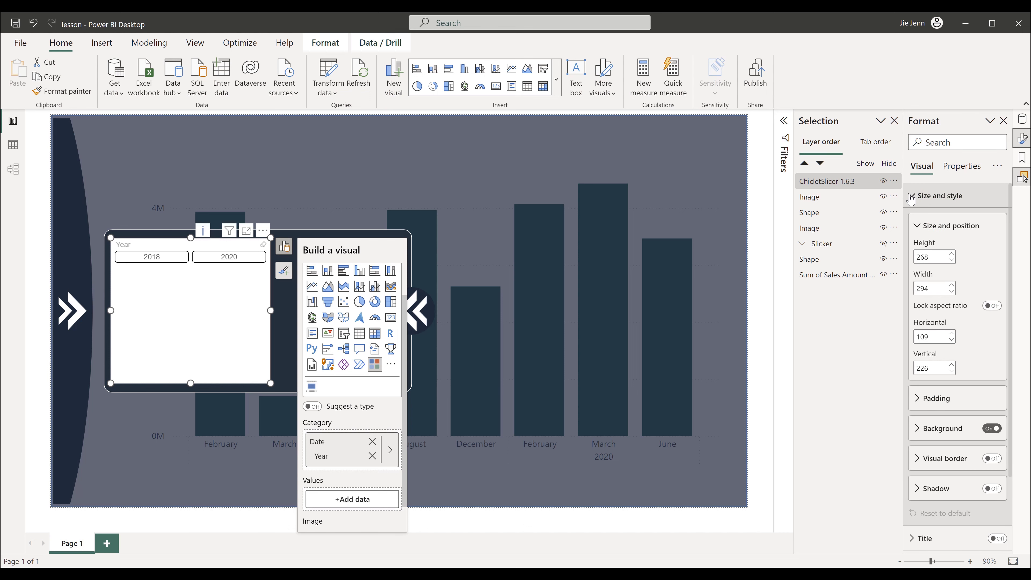
{"action": "left_click", "coordinate": [995, 428]}
- Set the text size of the Year slicer's chiclets to 12 pt
{"action": "scroll", "coordinate": [962, 420], "scroll_direction": "down", "scroll_amount": 2}
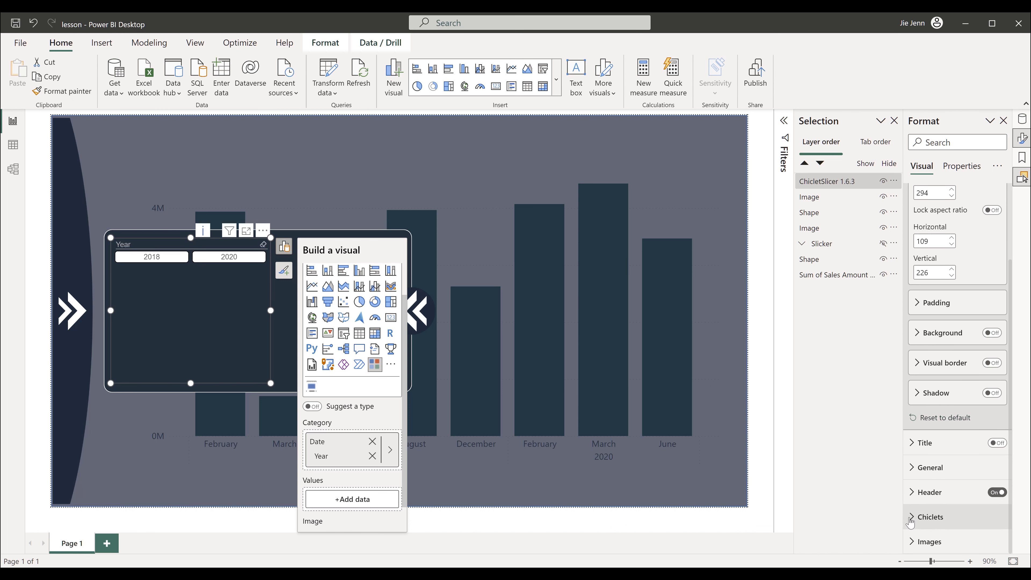
{"action": "left_click", "coordinate": [932, 518]}
{"action": "scroll", "coordinate": [938, 512], "scroll_direction": "down", "scroll_amount": 2}
{"action": "scroll", "coordinate": [947, 507], "scroll_direction": "down", "scroll_amount": 7}
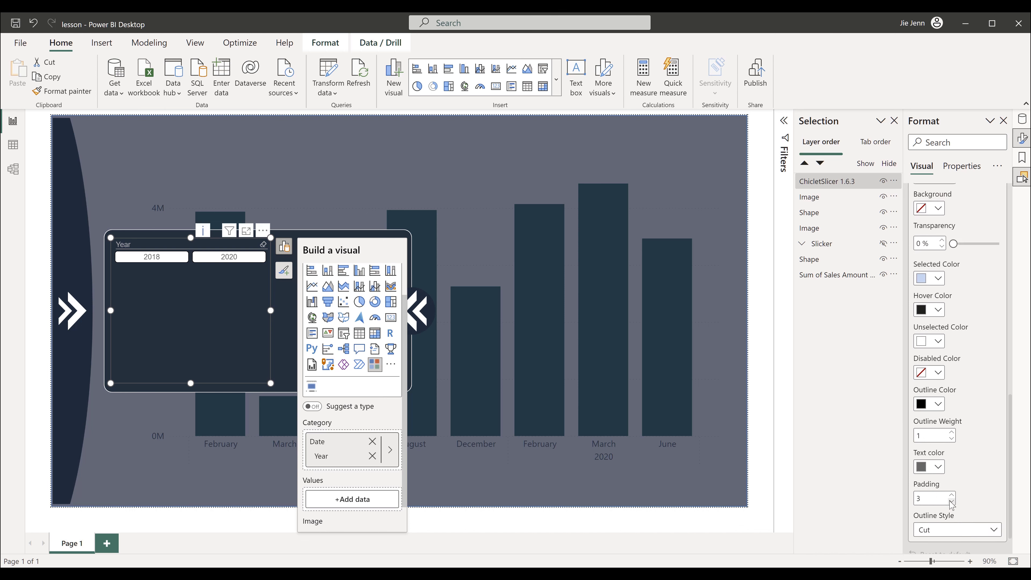
{"action": "scroll", "coordinate": [967, 440], "scroll_direction": "up", "scroll_amount": 3}
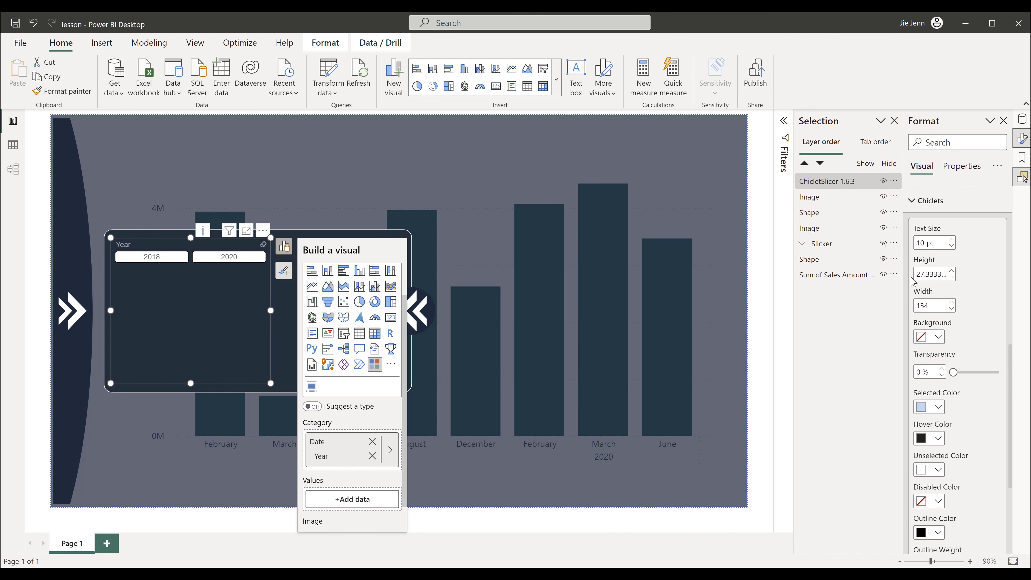
{"action": "left_click", "coordinate": [951, 239]}
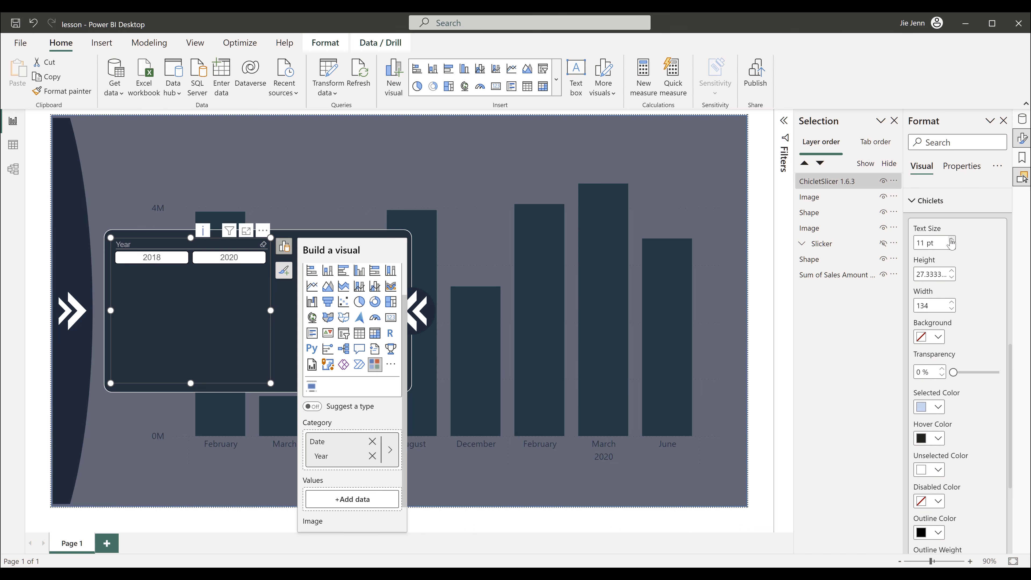
{"action": "left_click", "coordinate": [951, 240]}
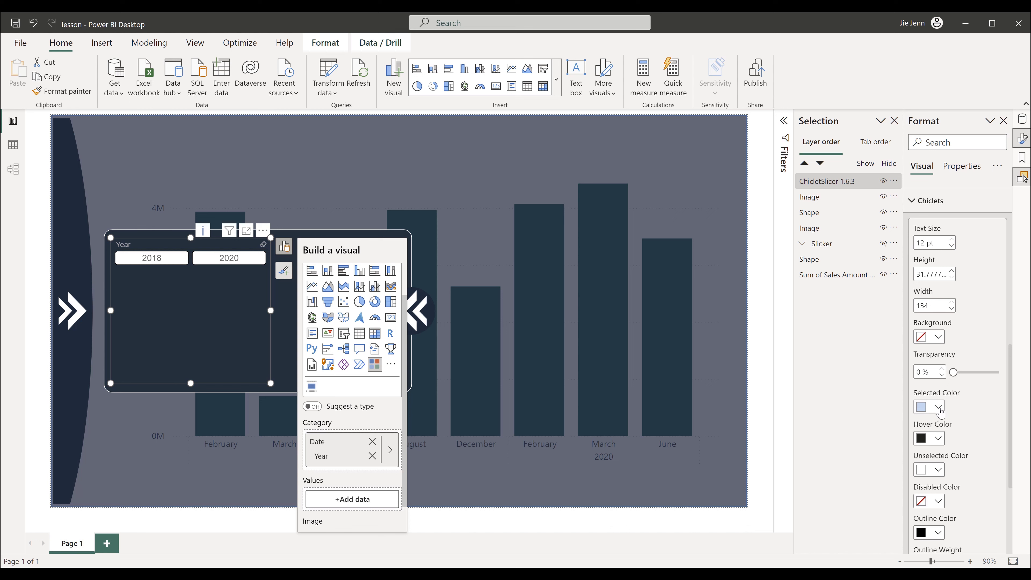
- Set the chiclets' selected color to hex #9FC1C5
{"action": "left_click", "coordinate": [941, 412]}
{"action": "left_click", "coordinate": [857, 382]}
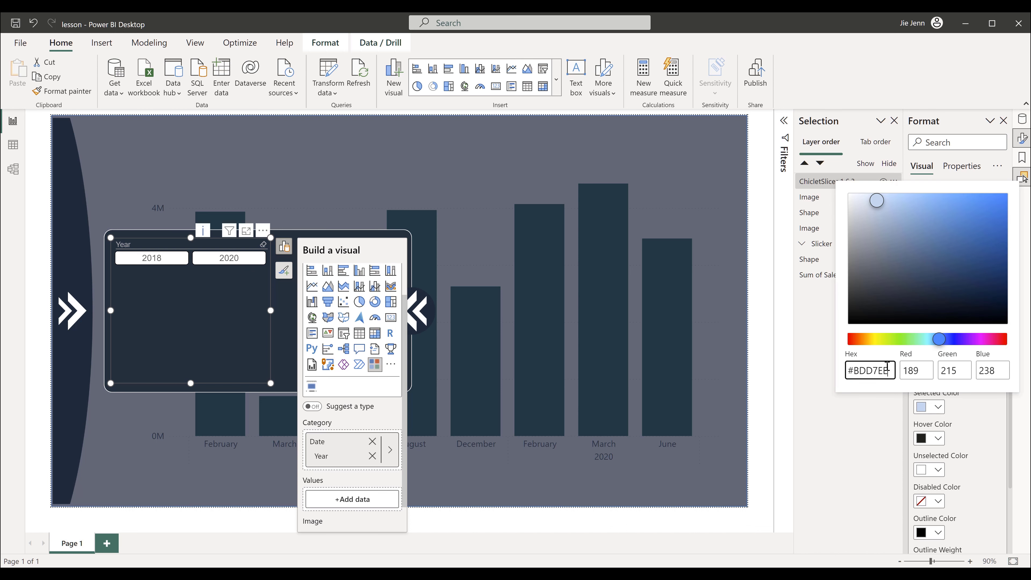
{"action": "triple_click", "coordinate": [868, 366]}
{"action": "type", "text": "#9FC1C5"}
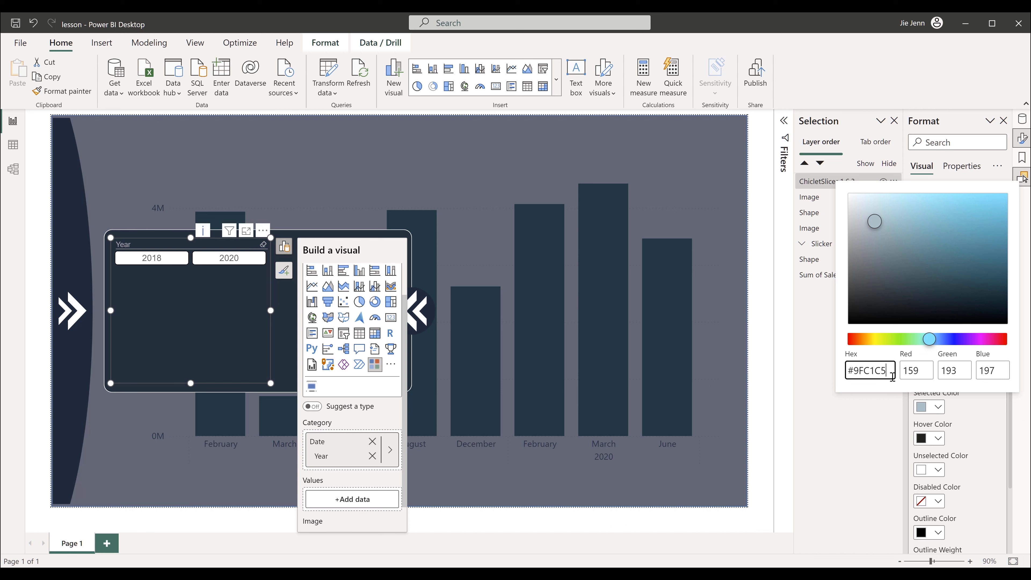
{"action": "left_click", "coordinate": [995, 438]}
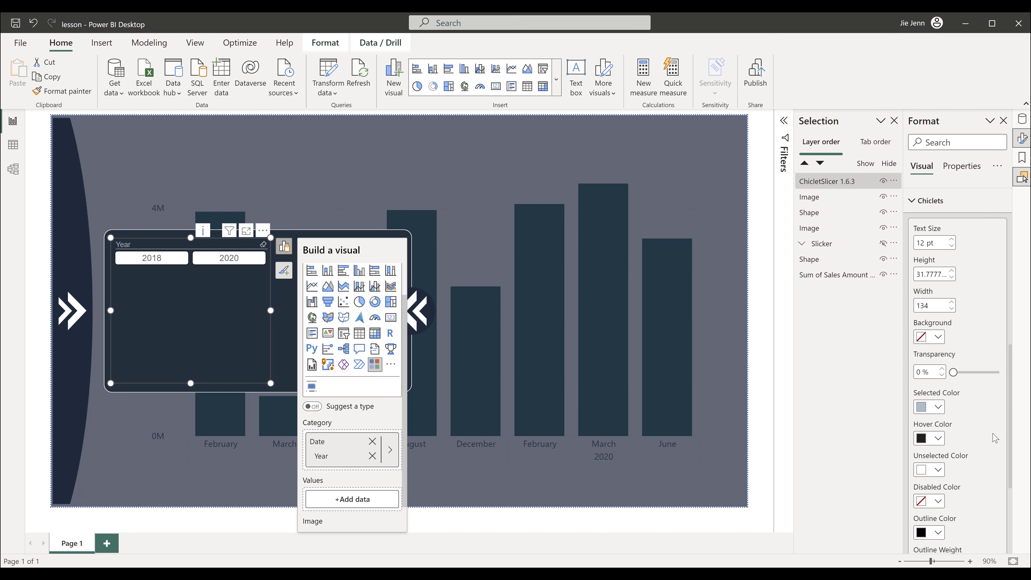
- Arrange the Year slicer's chiclets in 1 column through its general settings
{"action": "scroll", "coordinate": [957, 386], "scroll_direction": "up", "scroll_amount": 3}
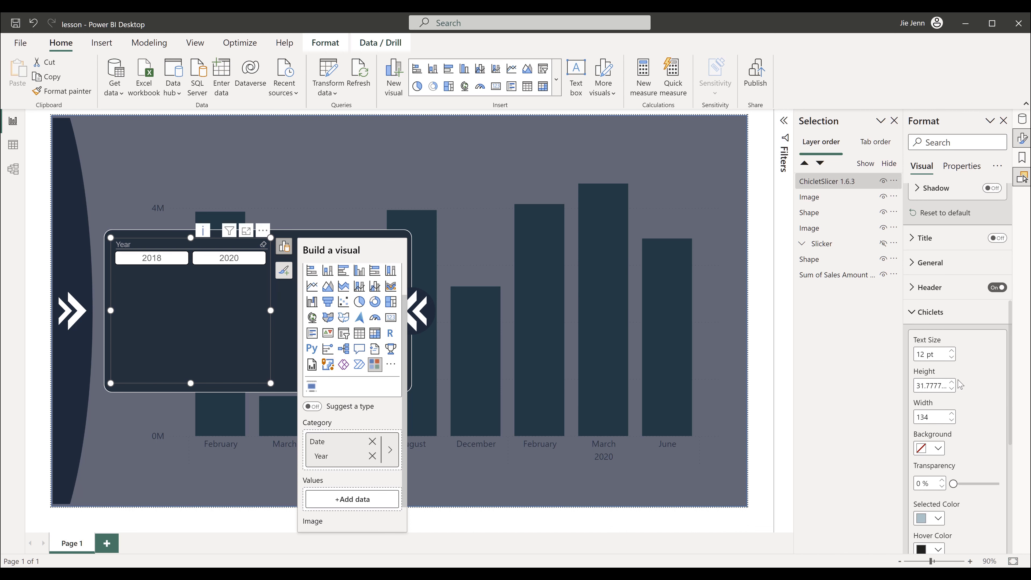
{"action": "left_click", "coordinate": [921, 263]}
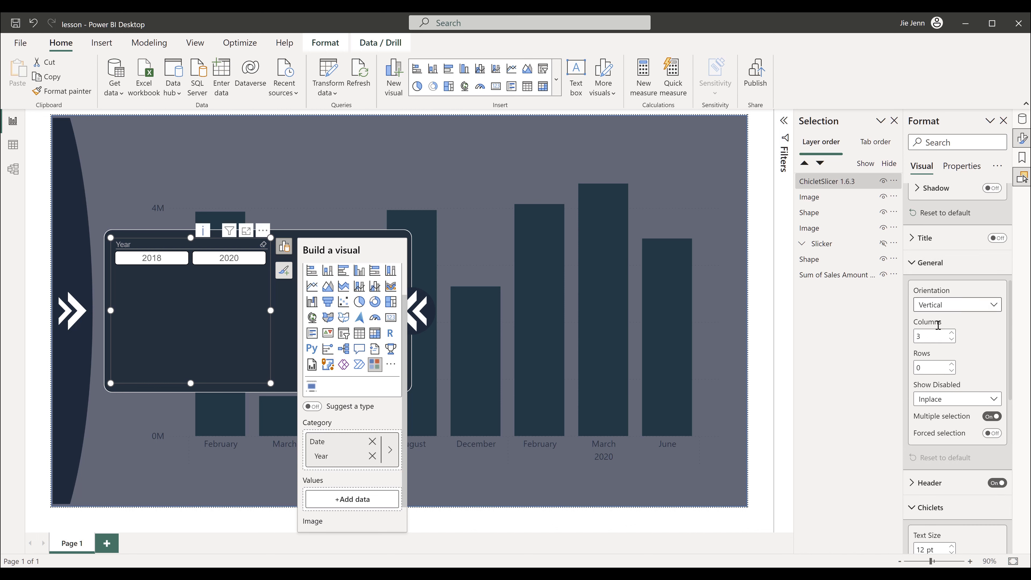
{"action": "double_click", "coordinate": [951, 339]}
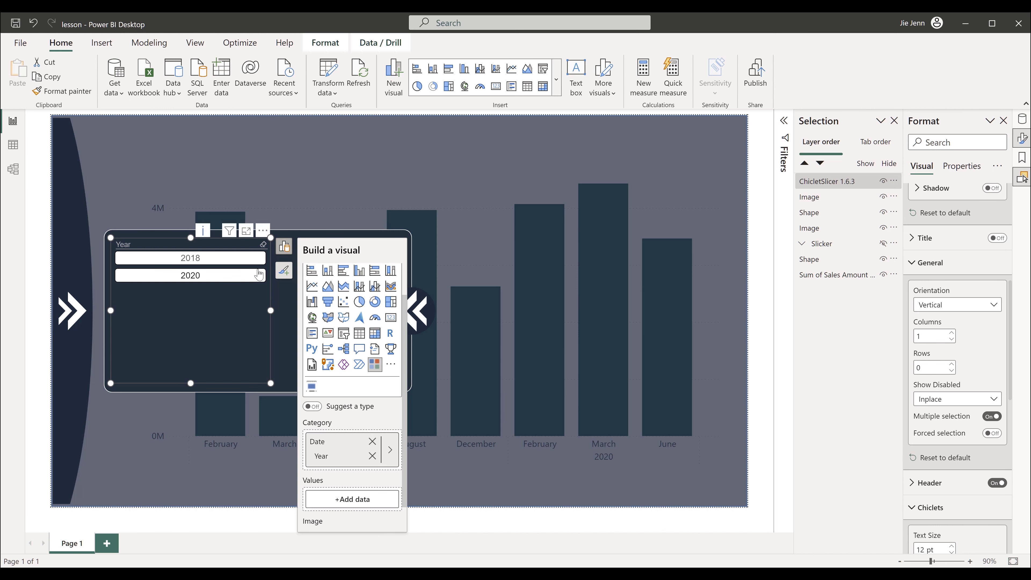
- Check the Year slicer's filters and examine which years occur in the Date table's Year_Num column, returning to the report
{"action": "left_click", "coordinate": [784, 122]}
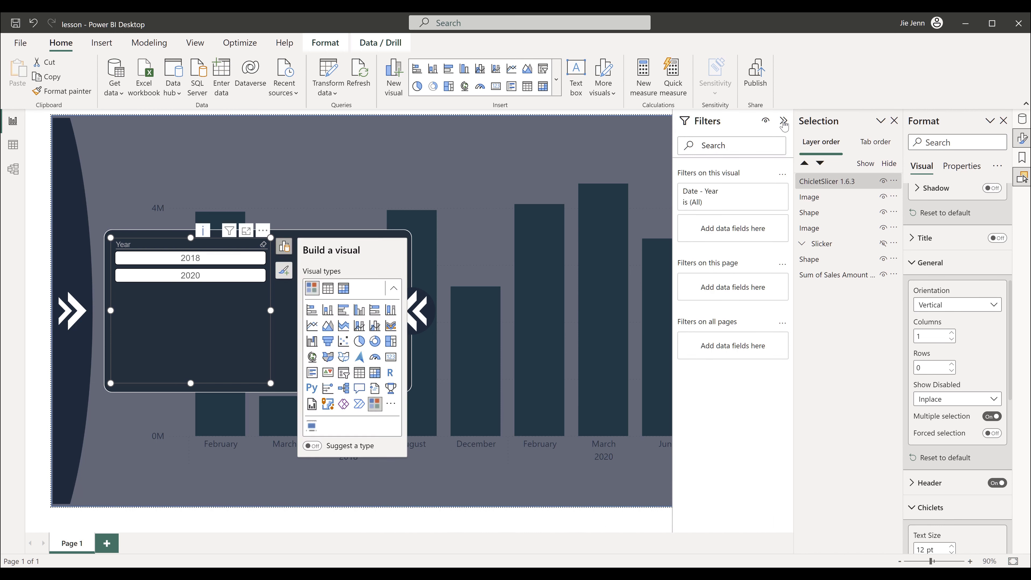
{"action": "left_click", "coordinate": [785, 121]}
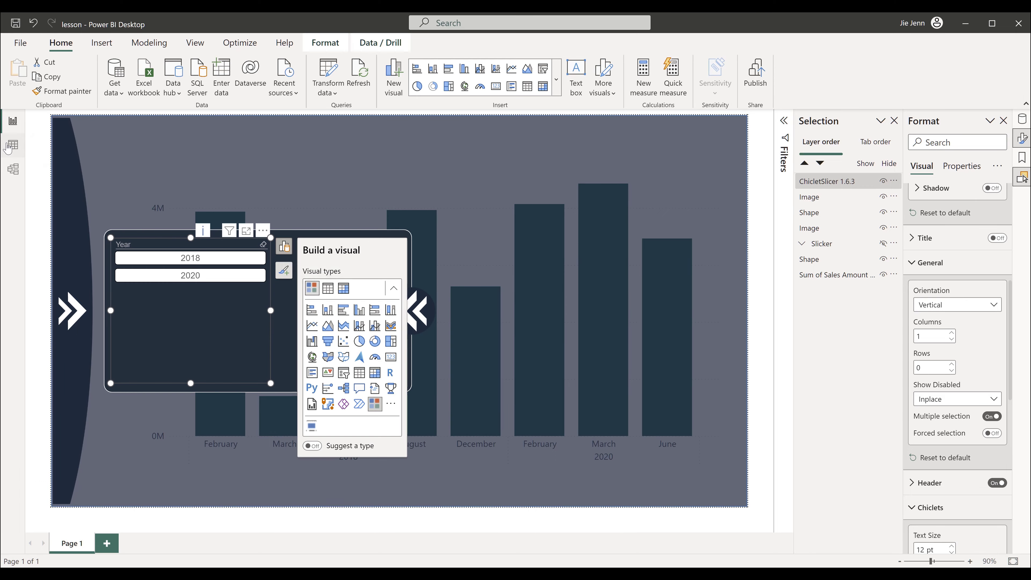
{"action": "left_click", "coordinate": [13, 144]}
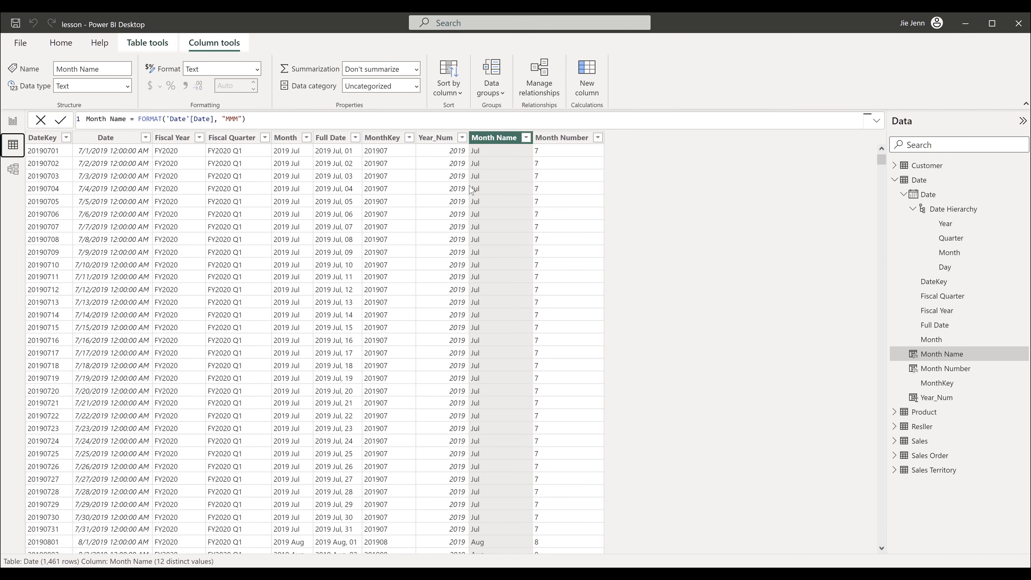
{"action": "left_click", "coordinate": [457, 168]}
{"action": "scroll", "coordinate": [455, 171], "scroll_direction": "down", "scroll_amount": 20}
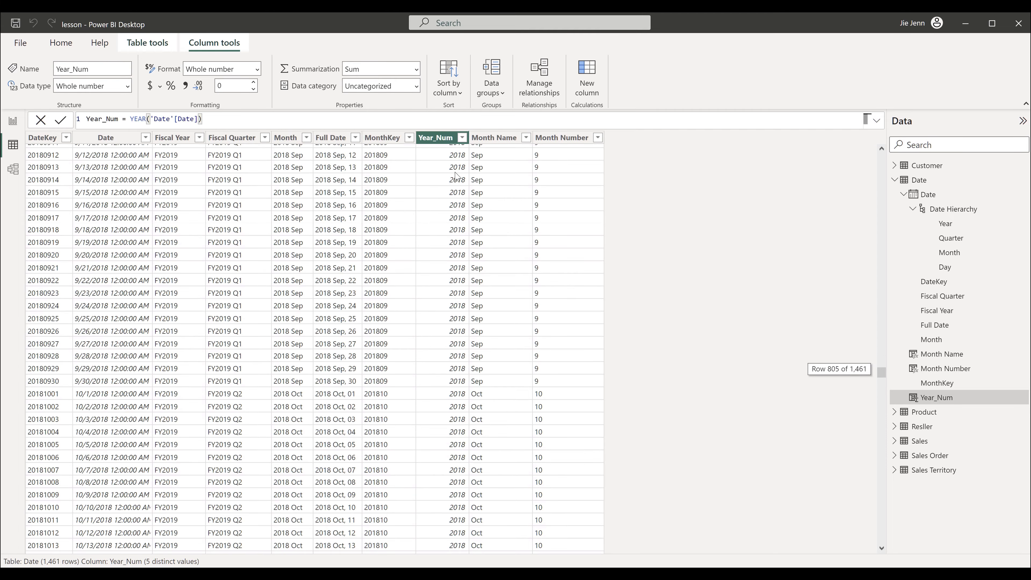
{"action": "scroll", "coordinate": [456, 172], "scroll_direction": "down", "scroll_amount": 20}
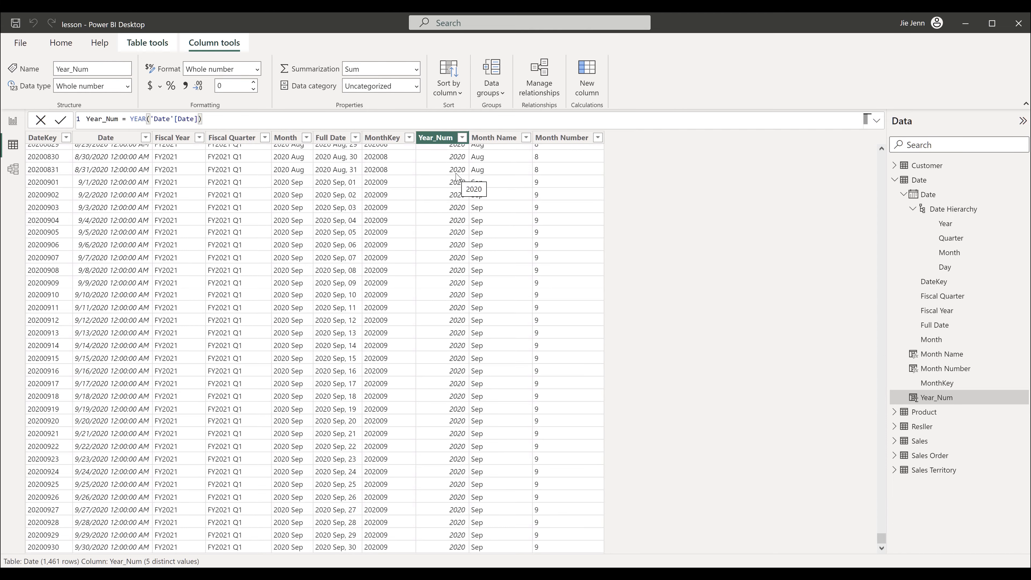
{"action": "scroll", "coordinate": [458, 180], "scroll_direction": "up", "scroll_amount": 15}
{"action": "scroll", "coordinate": [457, 182], "scroll_direction": "up", "scroll_amount": 20}
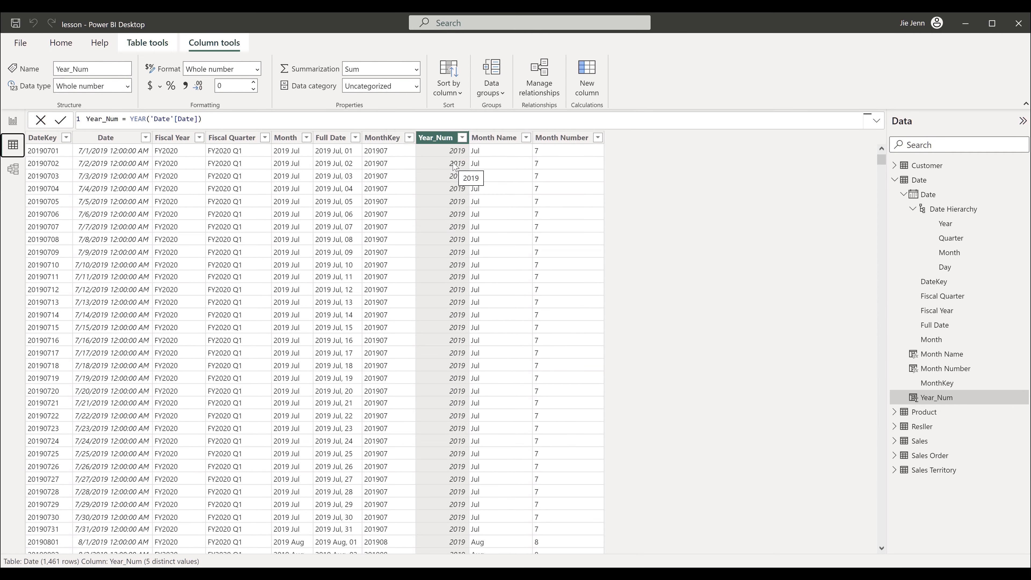
{"action": "left_click", "coordinate": [462, 137]}
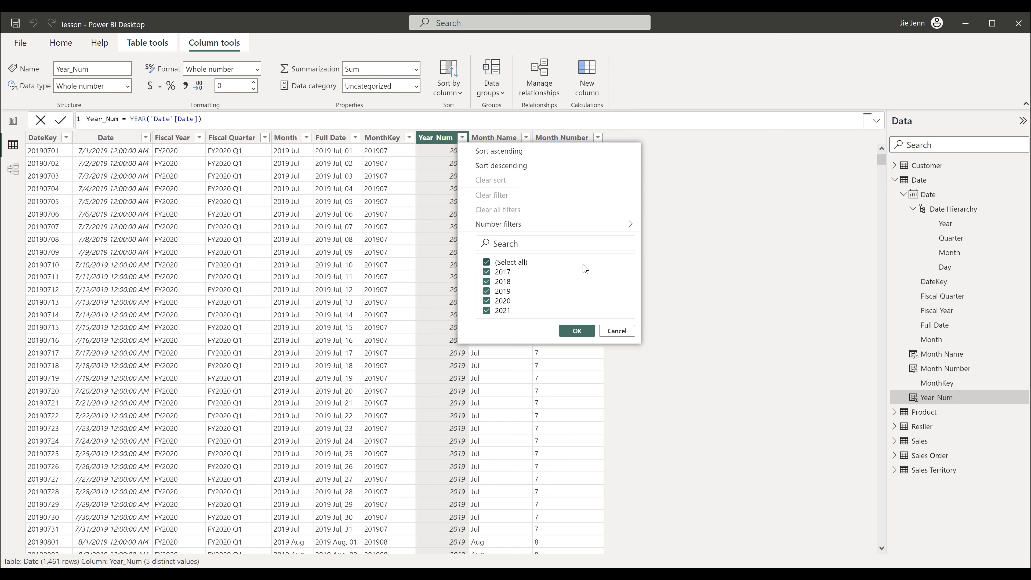
{"action": "left_click", "coordinate": [616, 330]}
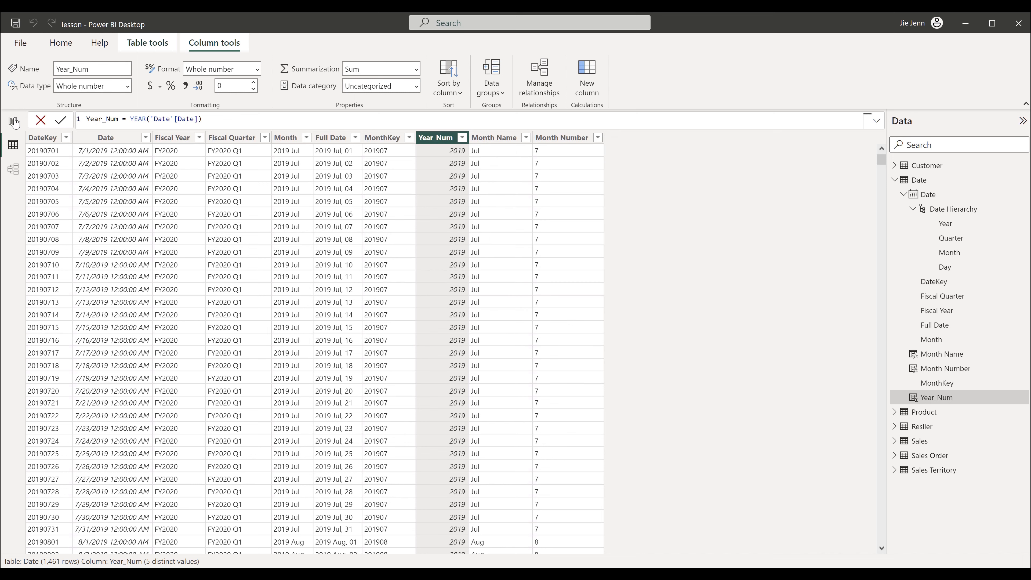
{"action": "left_click", "coordinate": [13, 121]}
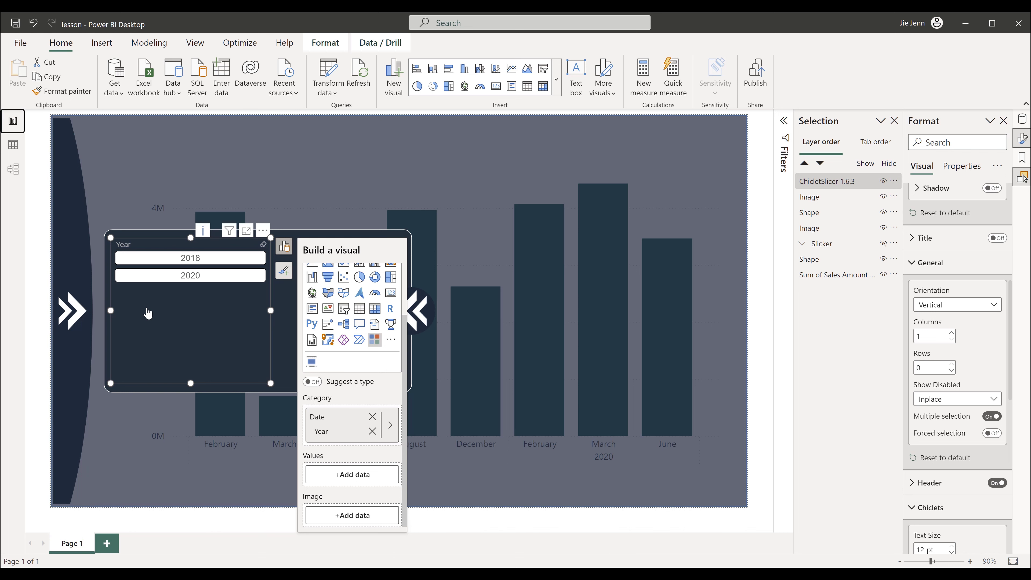
{"action": "left_click", "coordinate": [784, 121]}
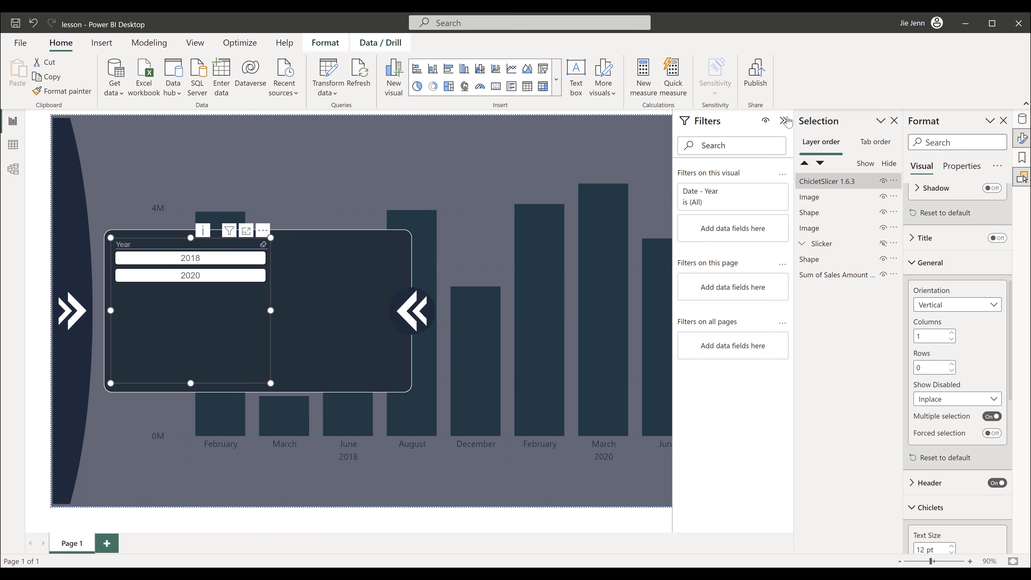
{"action": "left_click", "coordinate": [786, 121]}
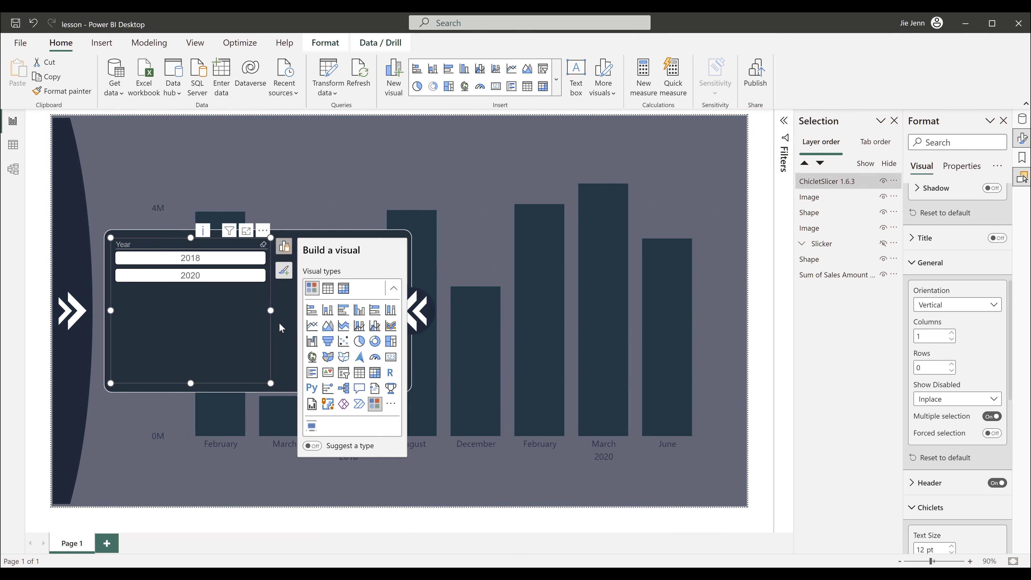
- Show the layer order of the Duplicate of Page 1 page and expand its Slicker group
{"action": "mouse_move", "coordinate": [229, 234]}
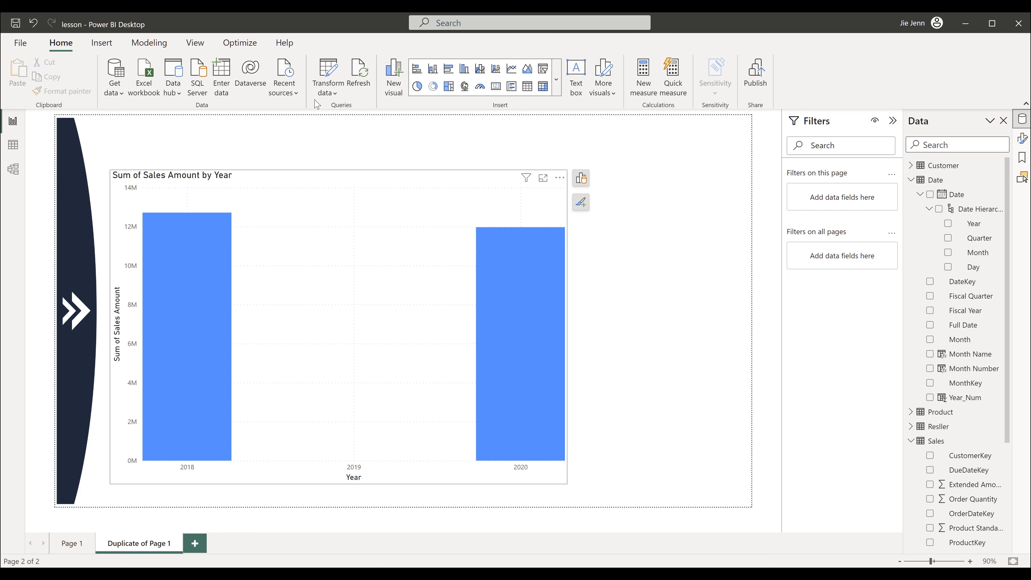
{"action": "left_click", "coordinate": [199, 44]}
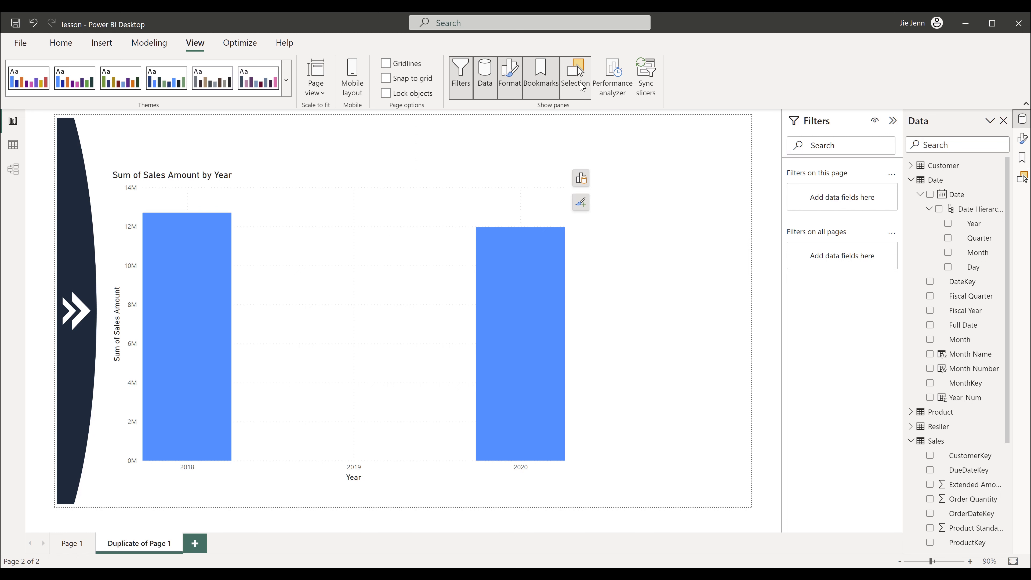
{"action": "left_click", "coordinate": [1022, 178]}
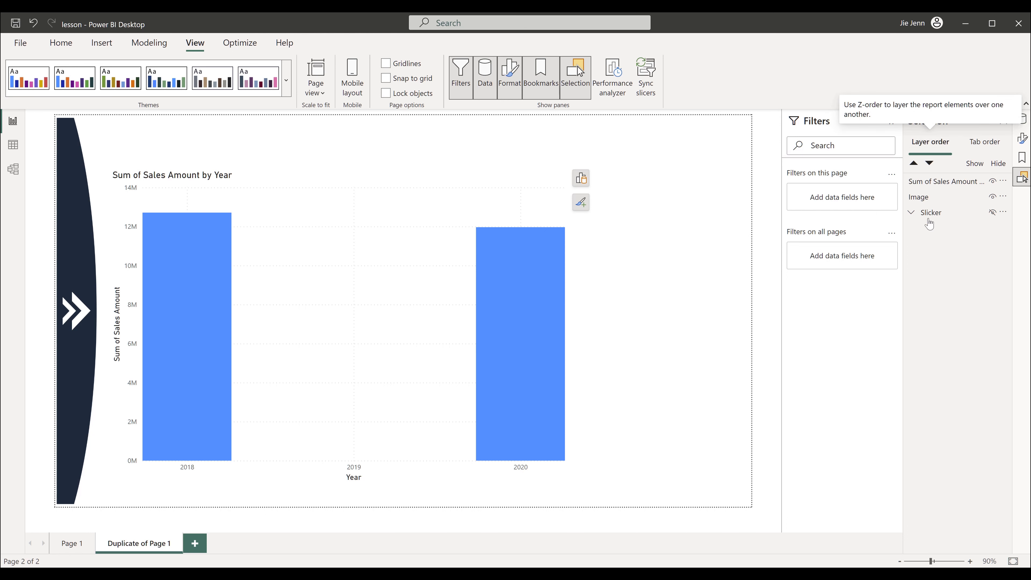
{"action": "left_click", "coordinate": [911, 212]}
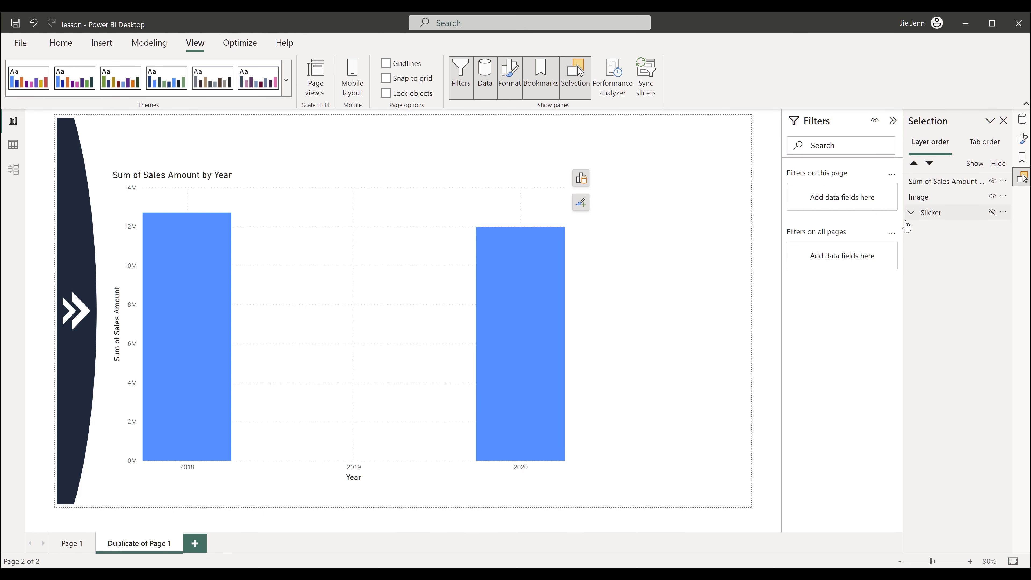
- Delete the report page named Duplicate of Page 1 and confirm the deletion
{"action": "right_click", "coordinate": [137, 550]}
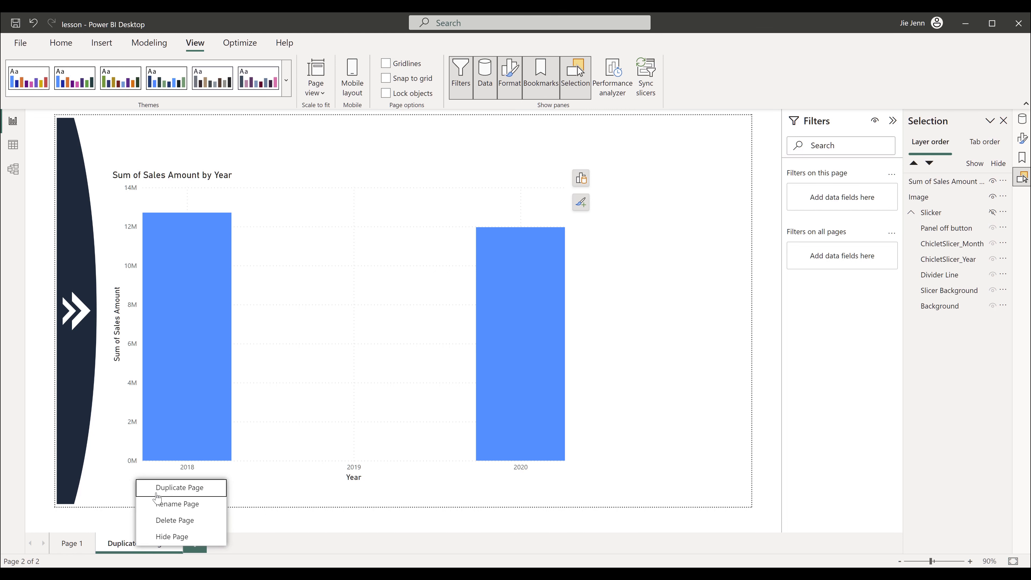
{"action": "left_click", "coordinate": [176, 526]}
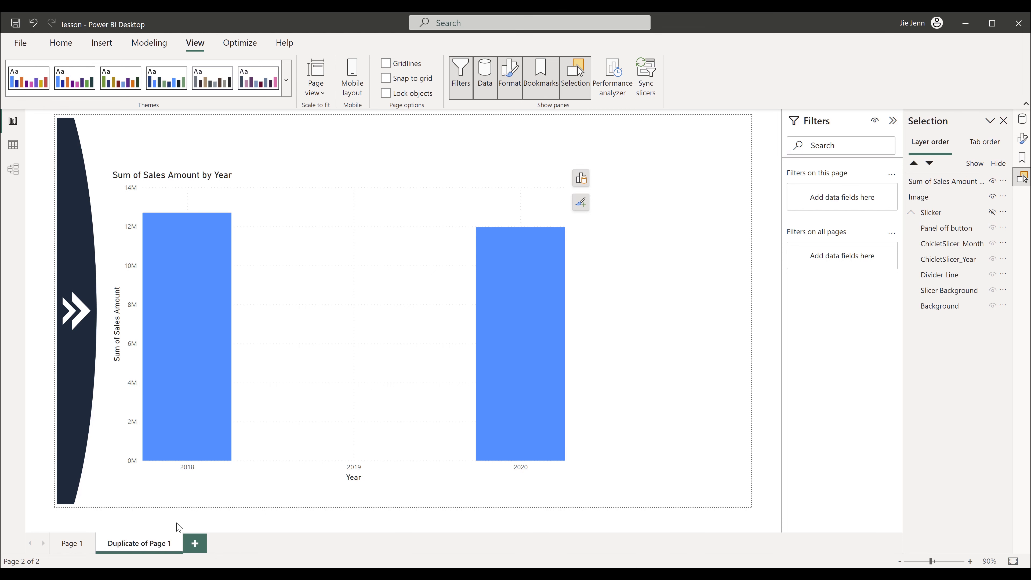
{"action": "left_click", "coordinate": [568, 322]}
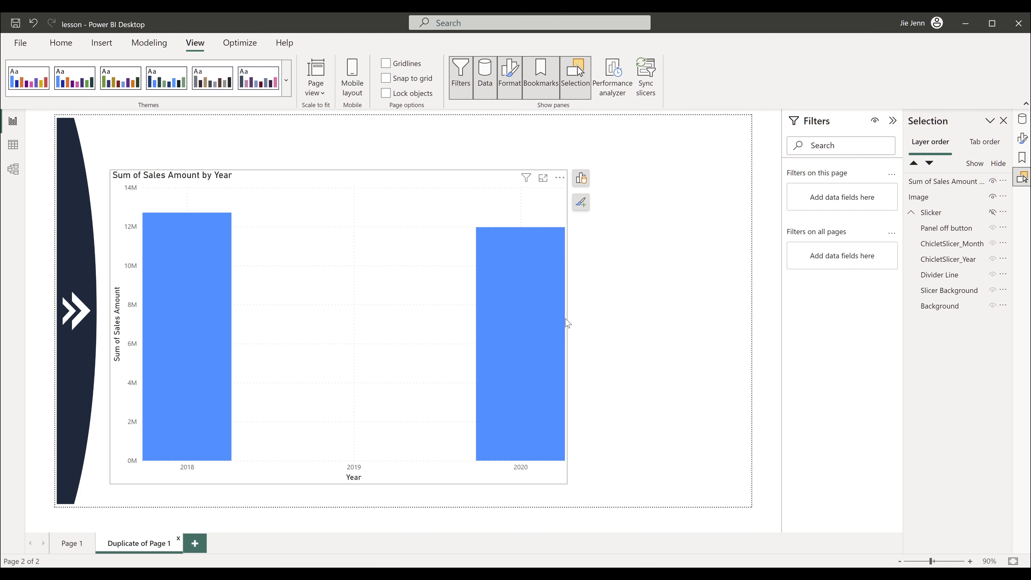
- Select the dark rounded rectangle behind the Year slicer and open its additional options
{"action": "left_click", "coordinate": [315, 345]}
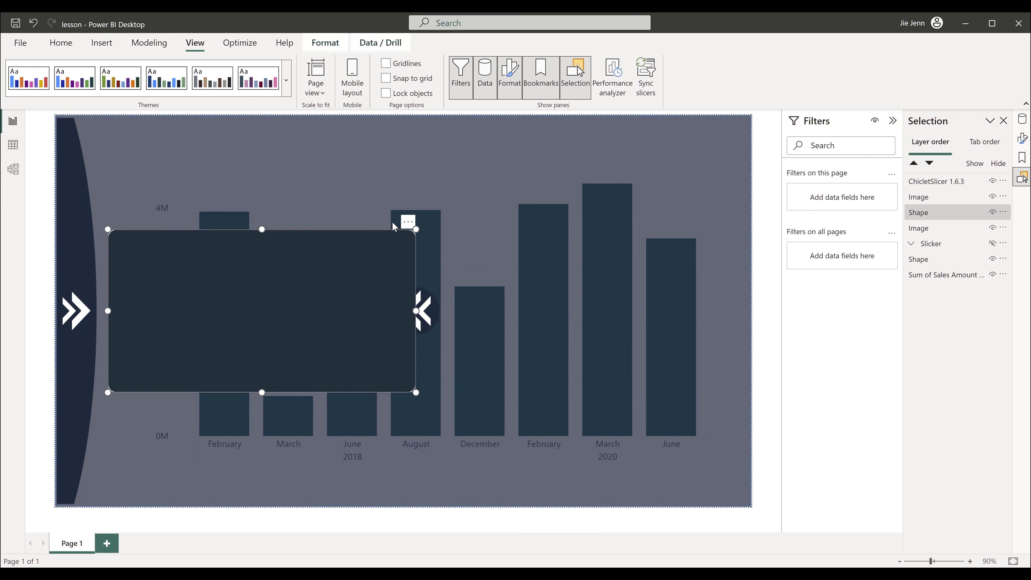
{"action": "left_click", "coordinate": [408, 221]}
{"action": "left_click", "coordinate": [323, 296]}
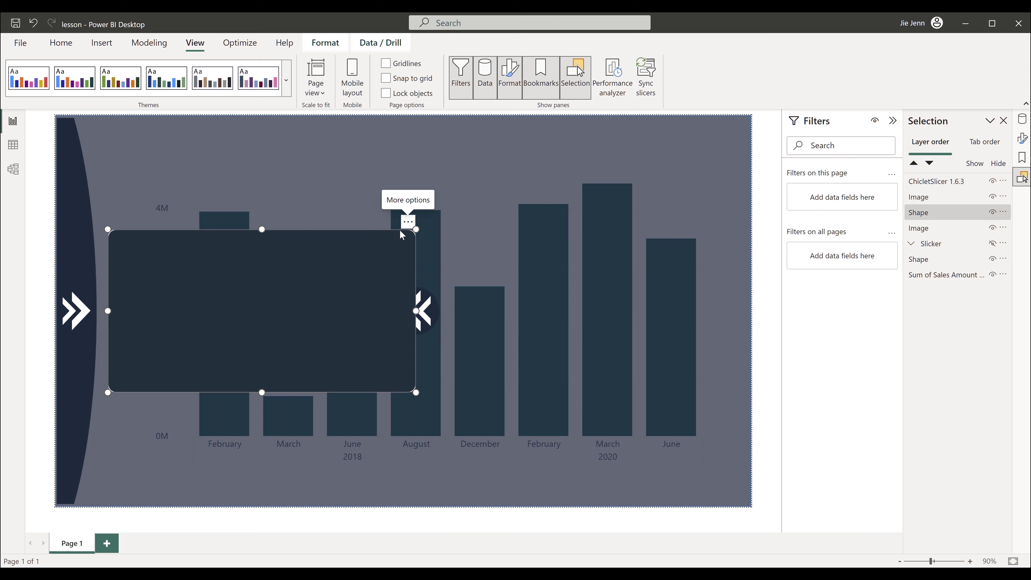
{"action": "left_click", "coordinate": [408, 221]}
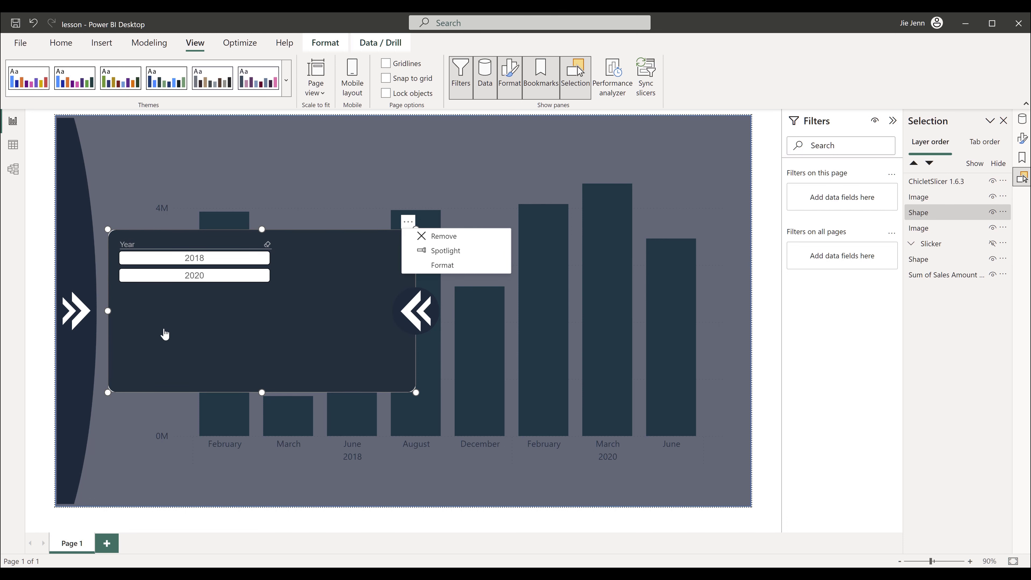
- Check which filters and slicers affect the Year slicer, and show the hidden Slicker group
{"action": "left_click", "coordinate": [165, 333]}
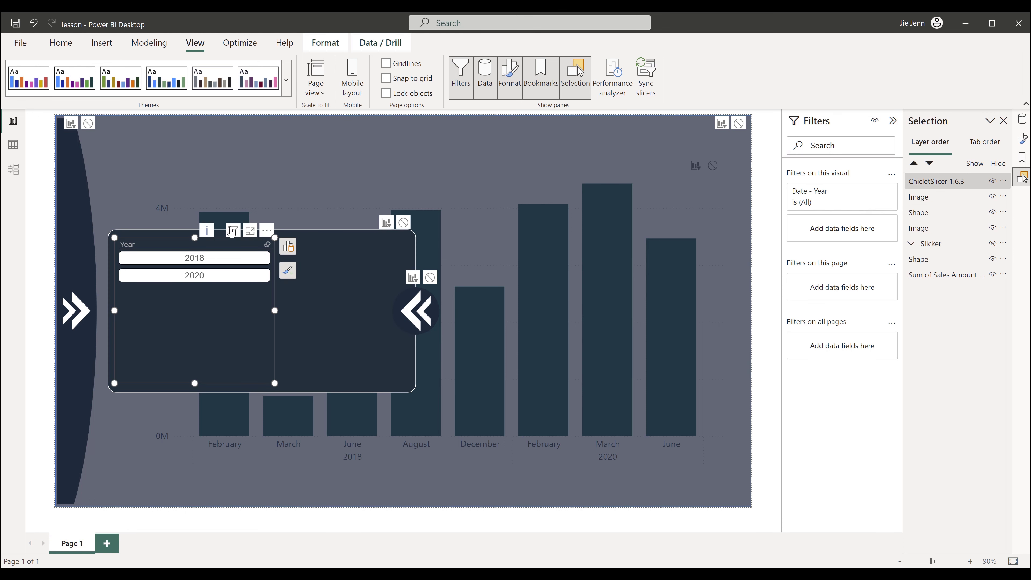
{"action": "mouse_move", "coordinate": [232, 230]}
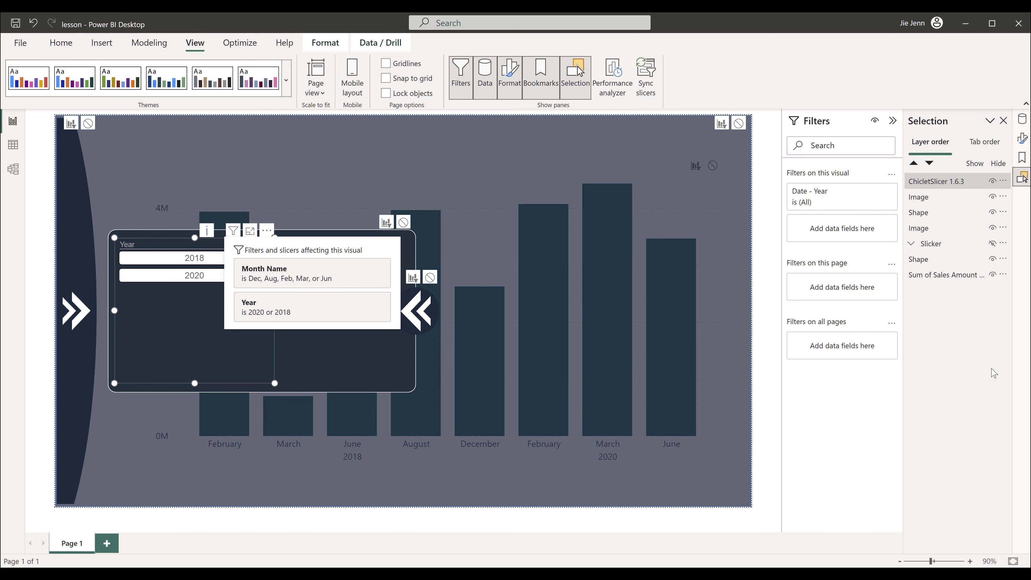
{"action": "left_click", "coordinate": [927, 229]}
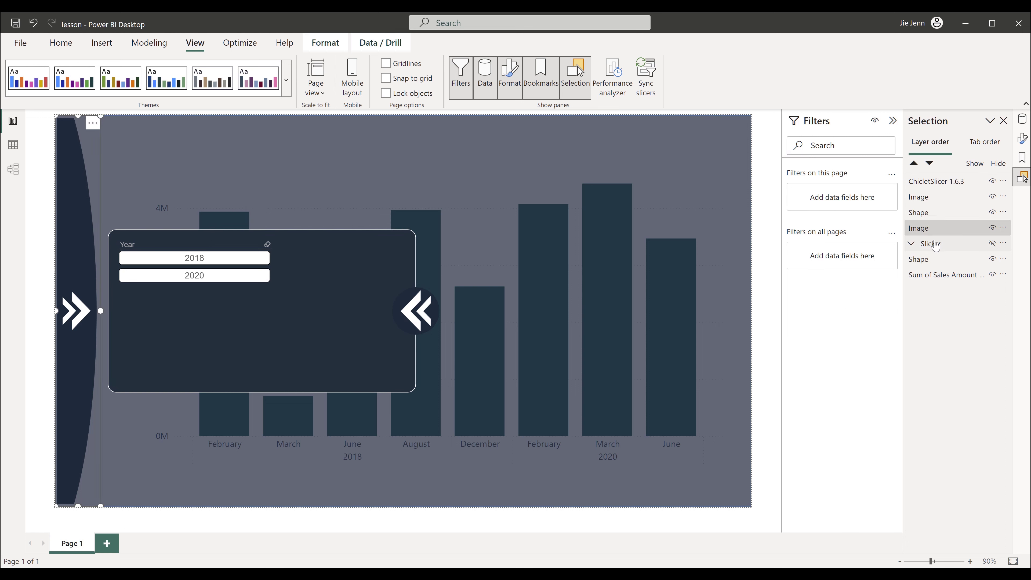
{"action": "left_click", "coordinate": [936, 245]}
{"action": "left_click", "coordinate": [993, 244]}
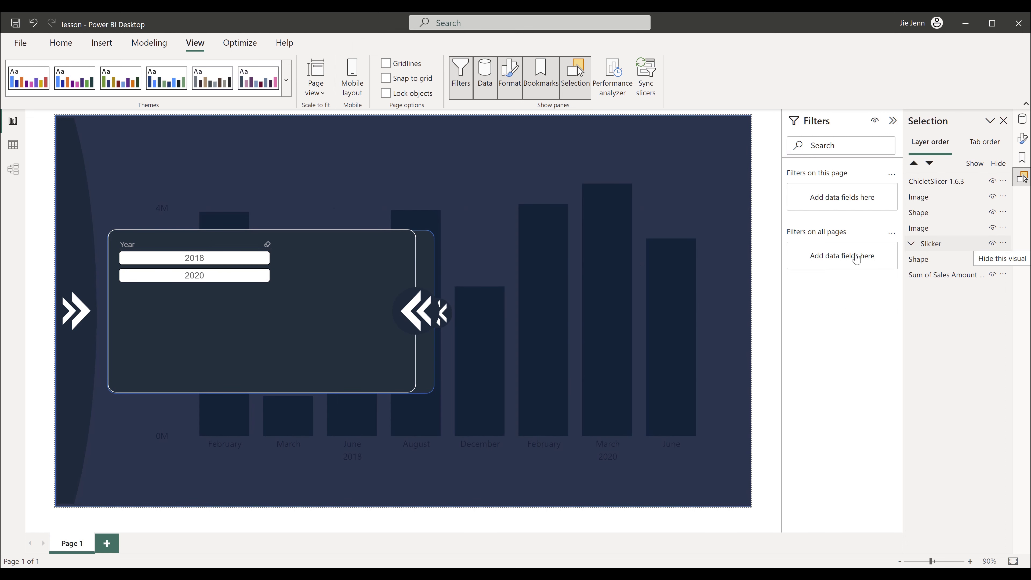
{"action": "left_click", "coordinate": [938, 249]}
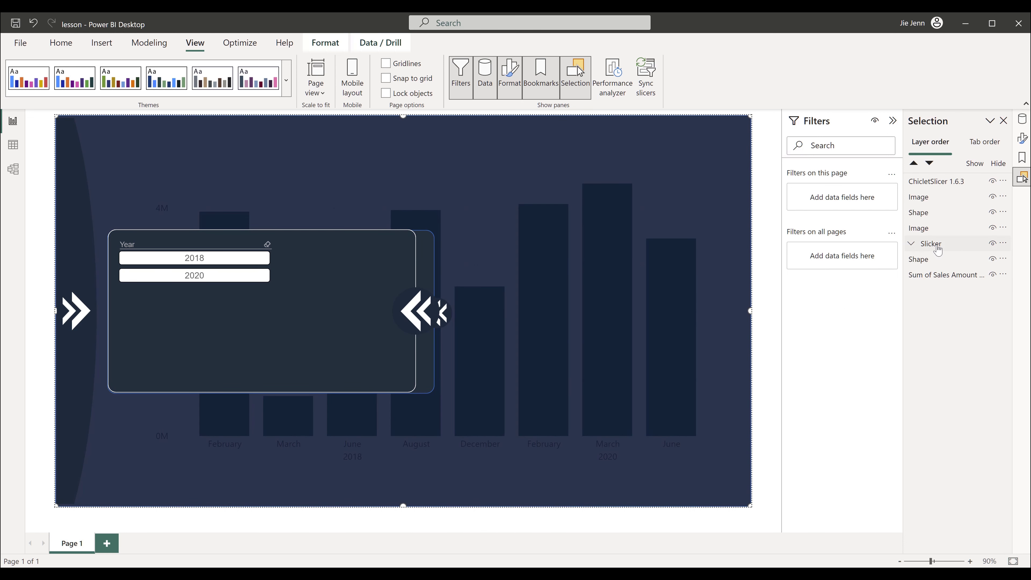
{"action": "left_click", "coordinate": [959, 247]}
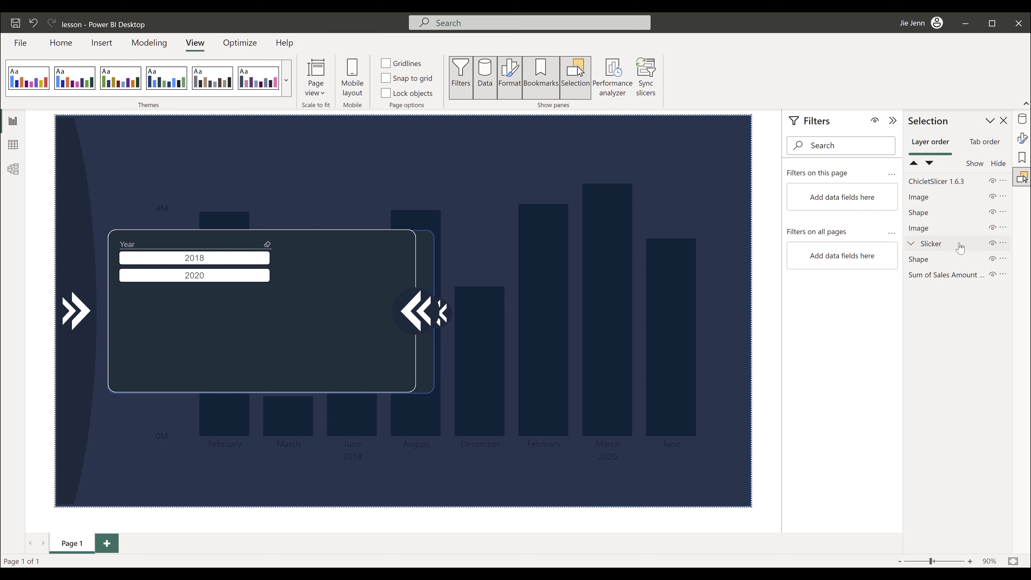
{"action": "left_click", "coordinate": [999, 248]}
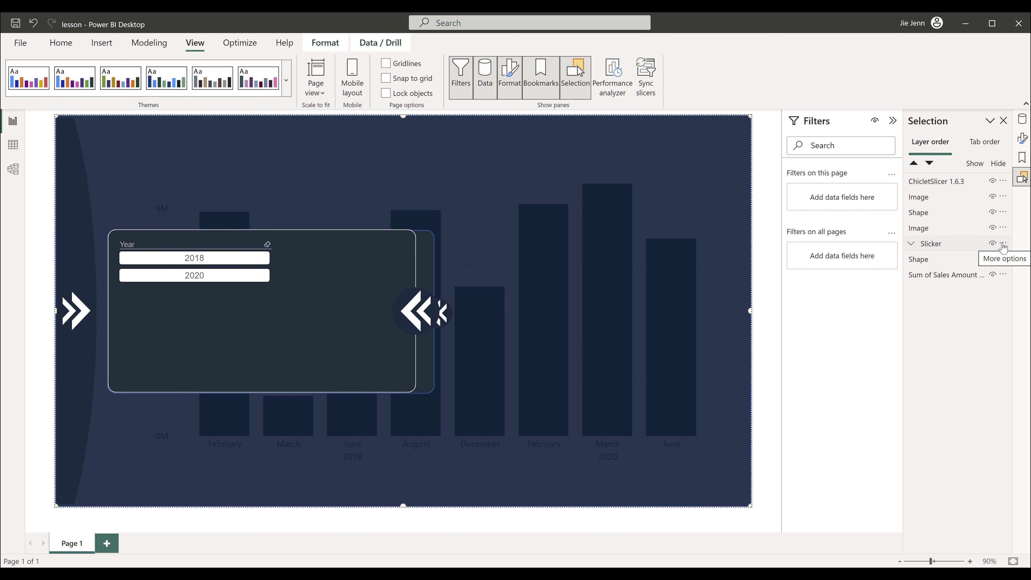
{"action": "left_click", "coordinate": [1003, 246]}
{"action": "mouse_move", "coordinate": [1002, 250]}
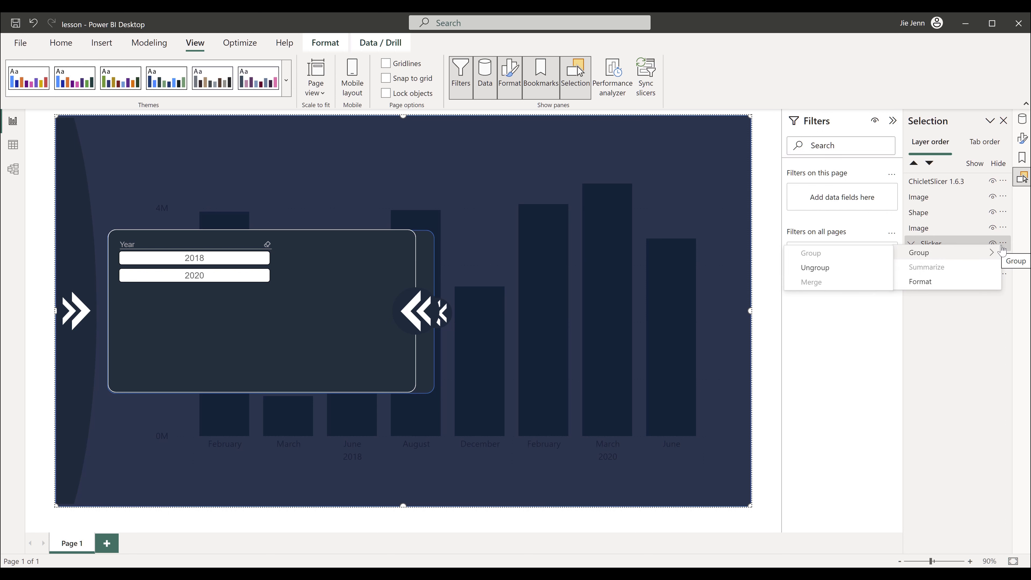
{"action": "left_click", "coordinate": [924, 244]}
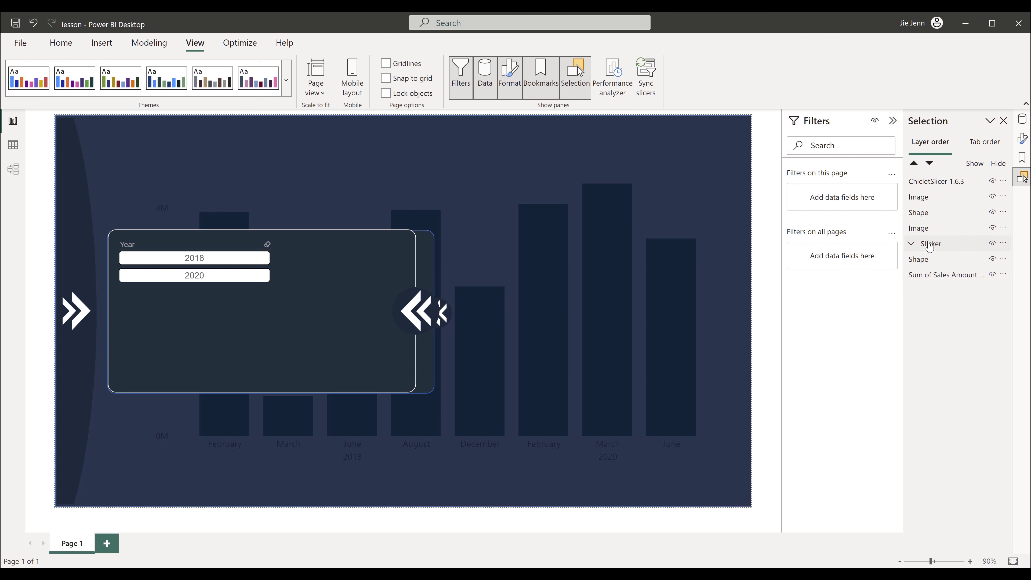
{"action": "right_click", "coordinate": [929, 244]}
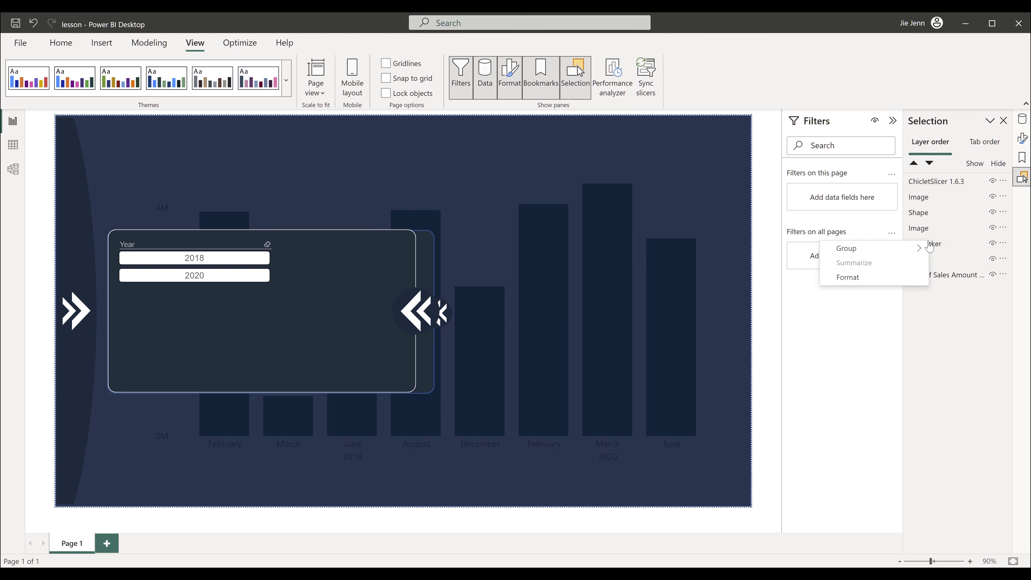
{"action": "left_click", "coordinate": [1003, 243]}
- Delete everything in the Slicker group, from the Panel off button through the Background
{"action": "left_click", "coordinate": [916, 249]}
{"action": "left_click", "coordinate": [912, 246]}
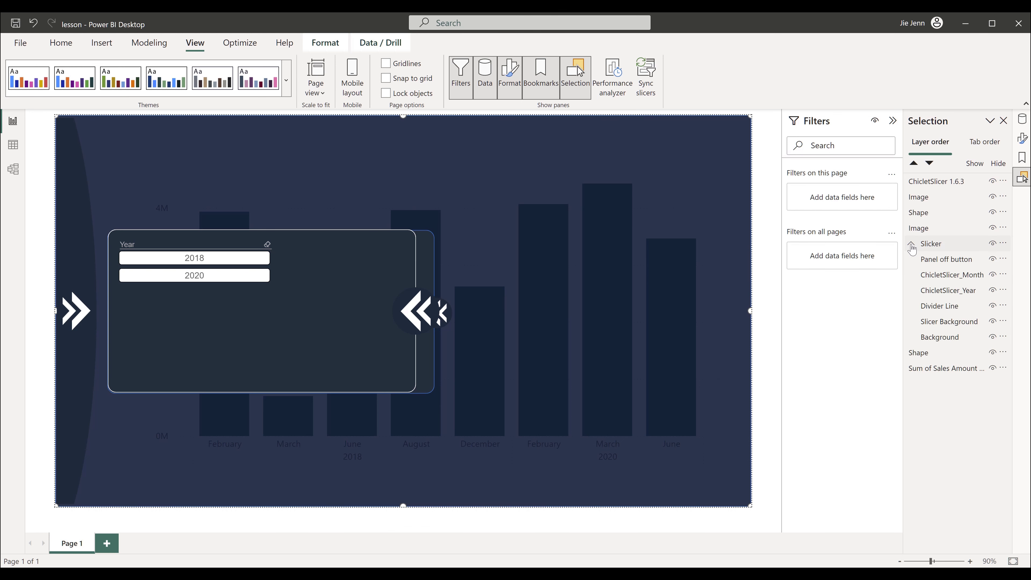
{"action": "left_click", "coordinate": [940, 260]}
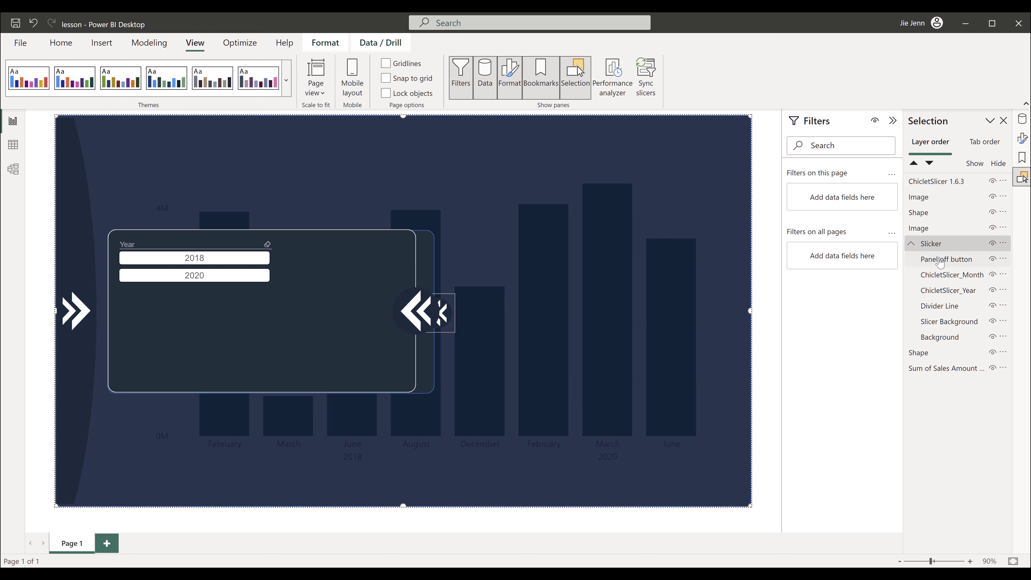
{"action": "left_click", "coordinate": [947, 339], "text": "shift"}
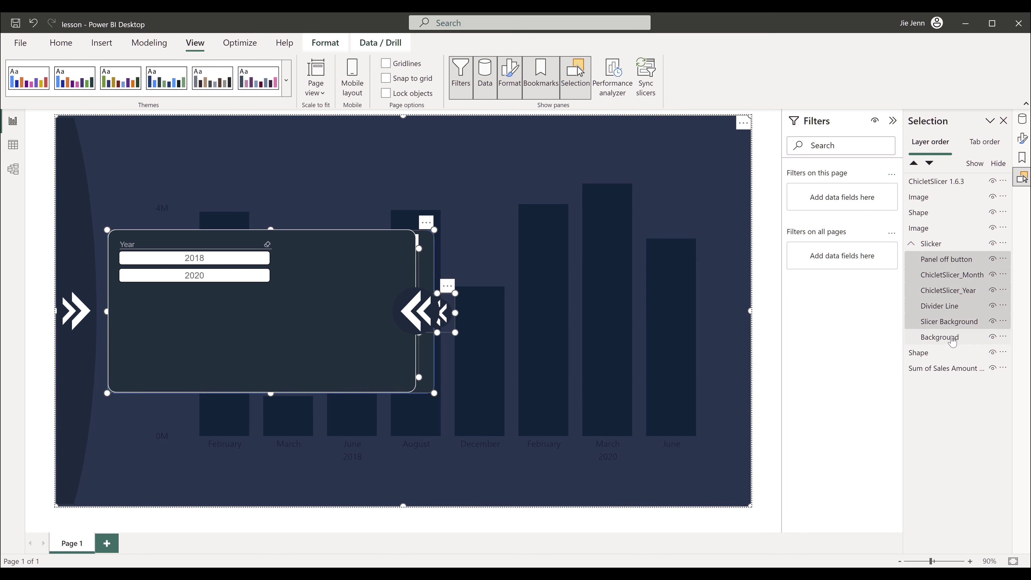
{"action": "key", "text": "Delete"}
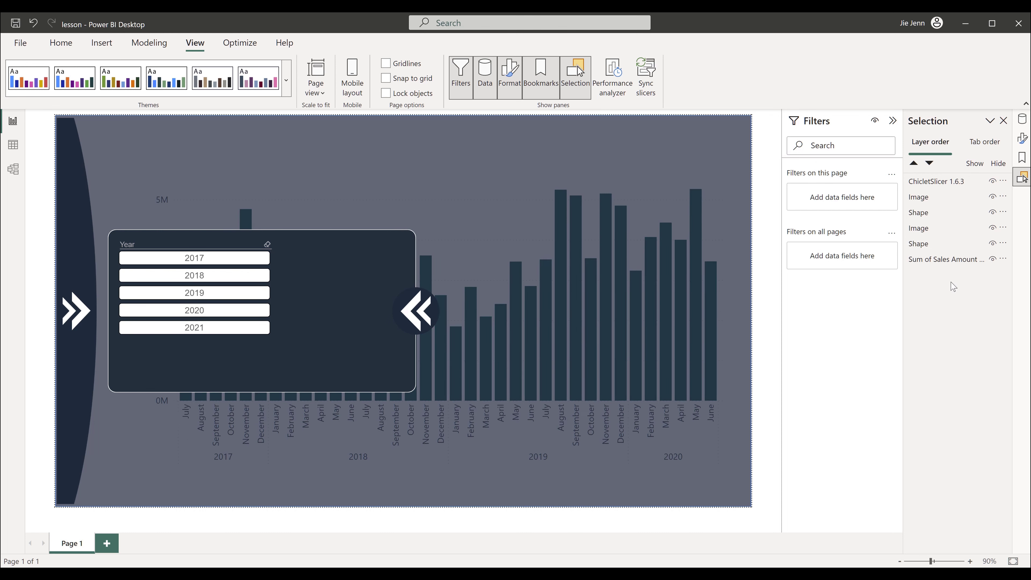
- Move the dark rounded panel aside over the chart and return it behind the Year slicer
{"action": "left_click", "coordinate": [343, 358]}
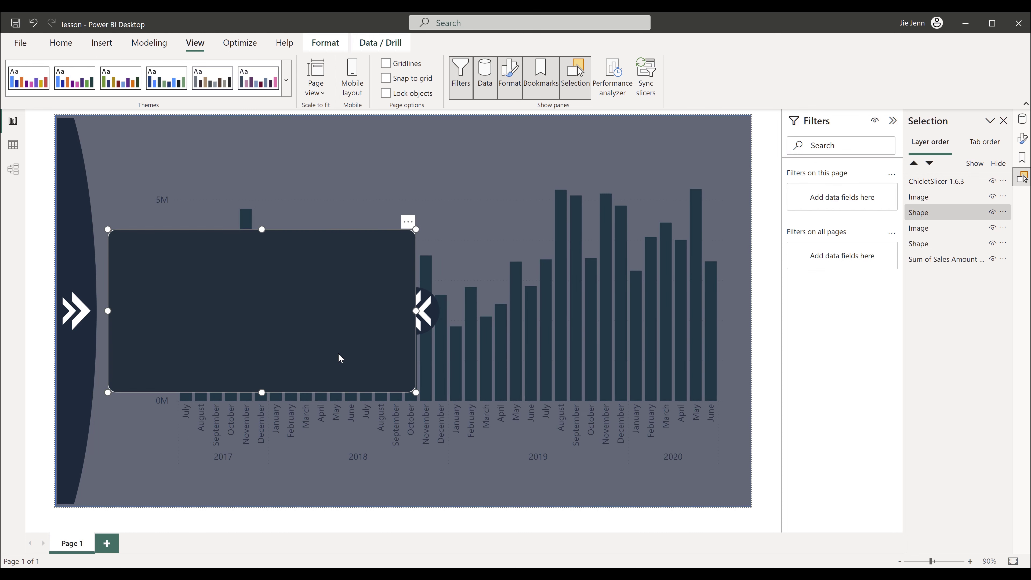
{"action": "left_click_drag", "start_coordinate": [340, 348], "coordinate": [642, 359]}
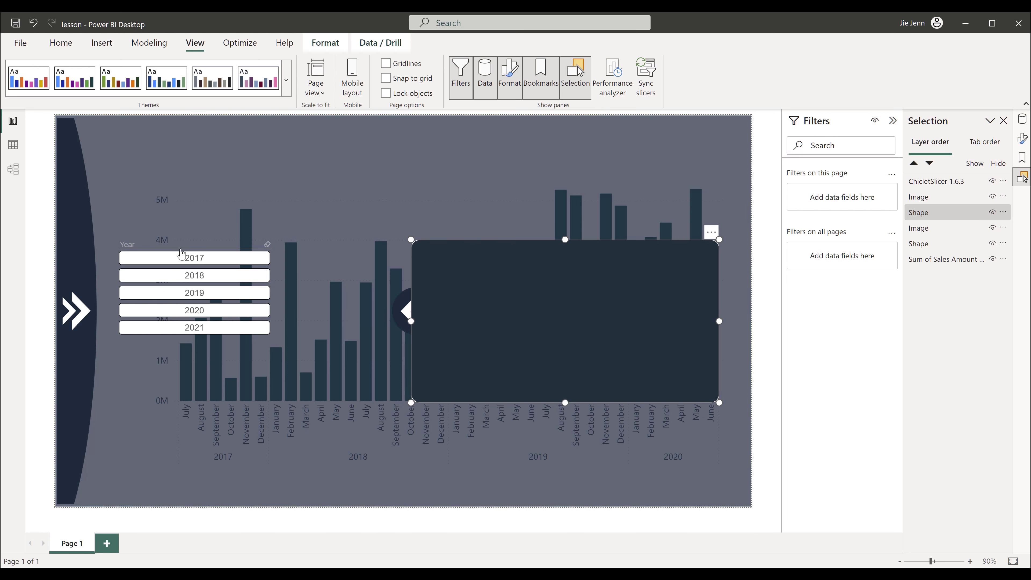
{"action": "left_click_drag", "start_coordinate": [574, 341], "coordinate": [274, 337]}
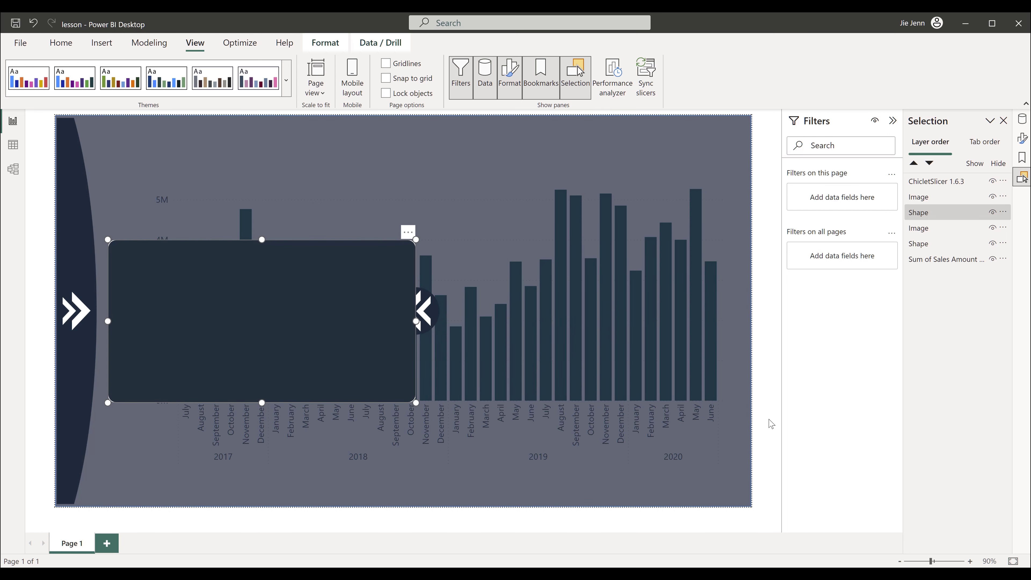
{"action": "left_click", "coordinate": [764, 422]}
- Set the chiclet height of the Year slicer to 39
{"action": "left_click", "coordinate": [263, 351]}
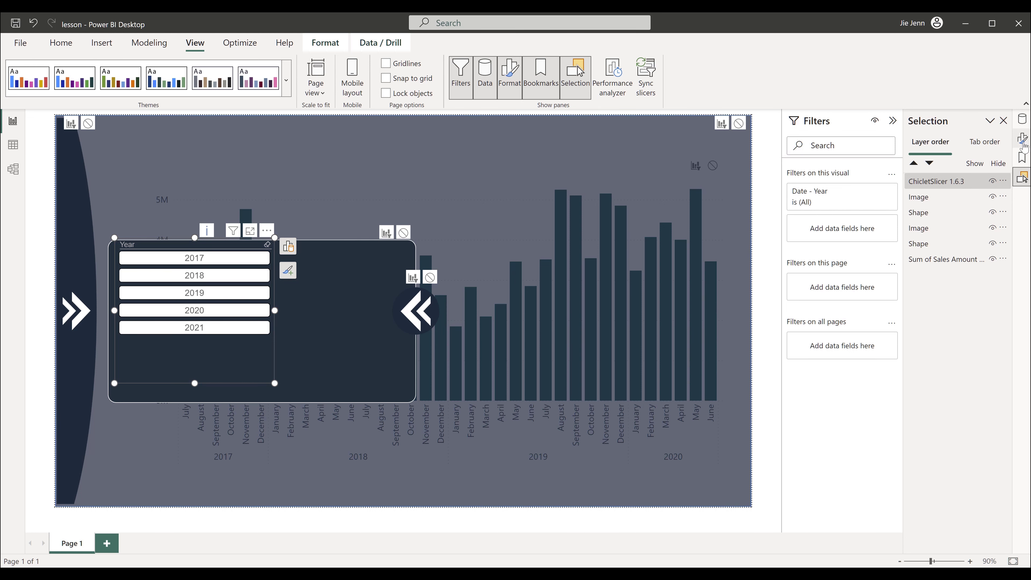
{"action": "right_click", "coordinate": [1022, 139]}
{"action": "left_click", "coordinate": [995, 168]}
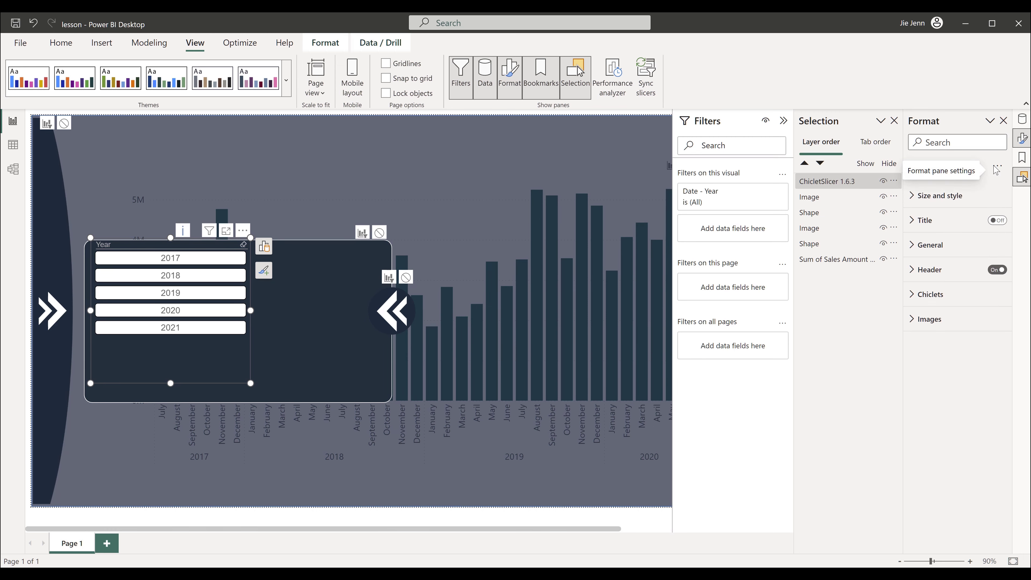
{"action": "left_click", "coordinate": [783, 120]}
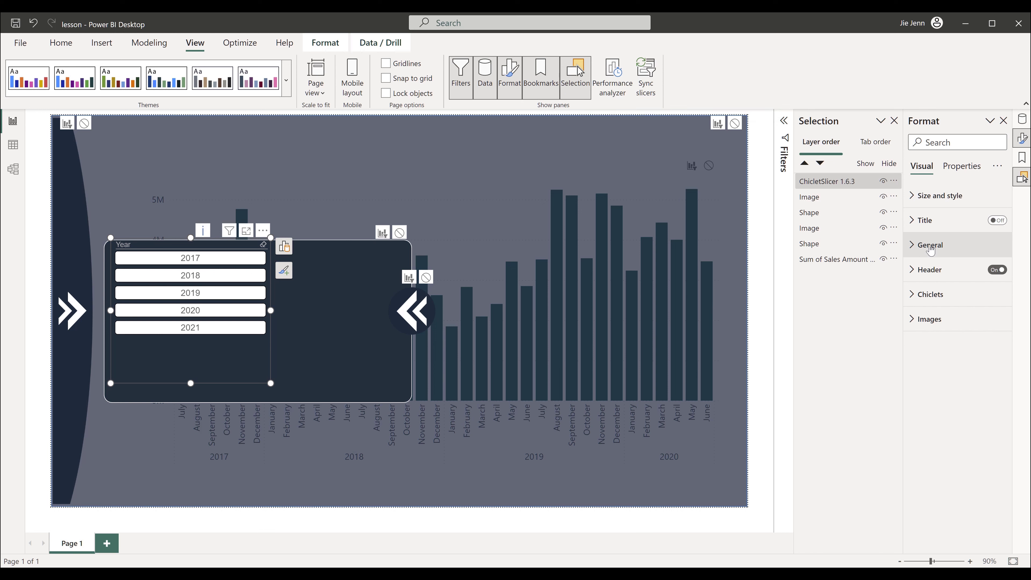
{"action": "left_click", "coordinate": [931, 248]}
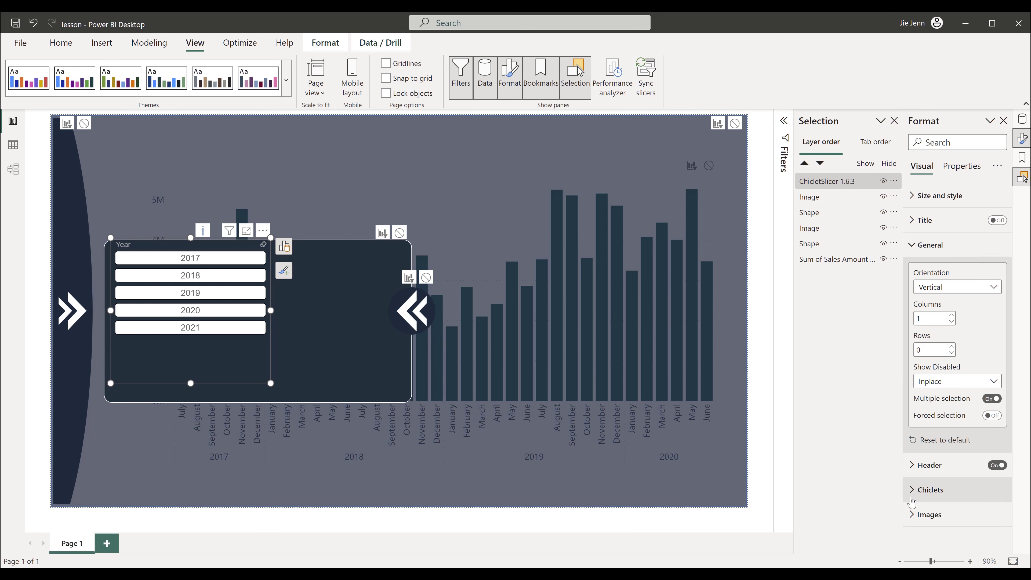
{"action": "left_click", "coordinate": [909, 497]}
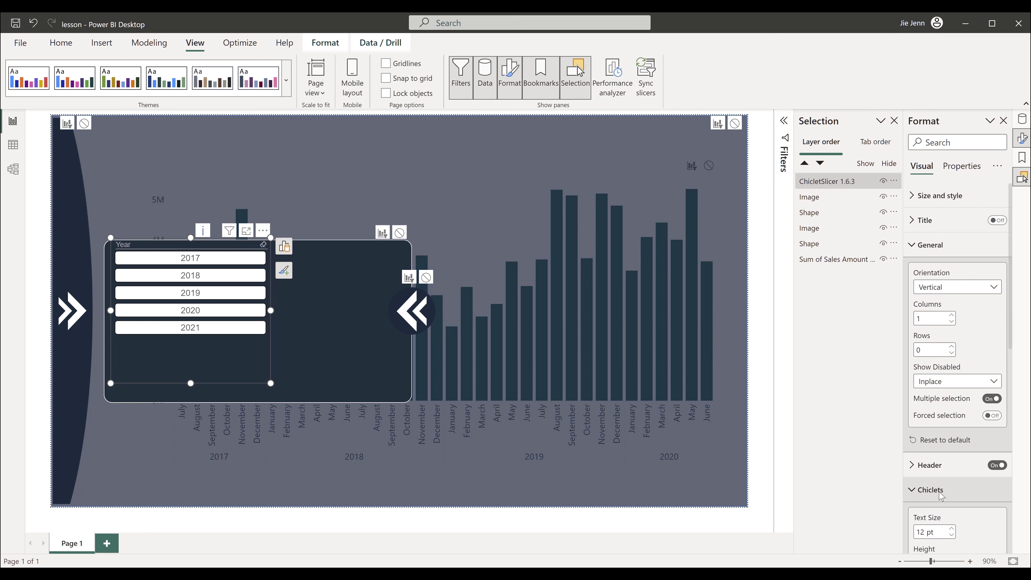
{"action": "scroll", "coordinate": [954, 455], "scroll_direction": "down", "scroll_amount": 5}
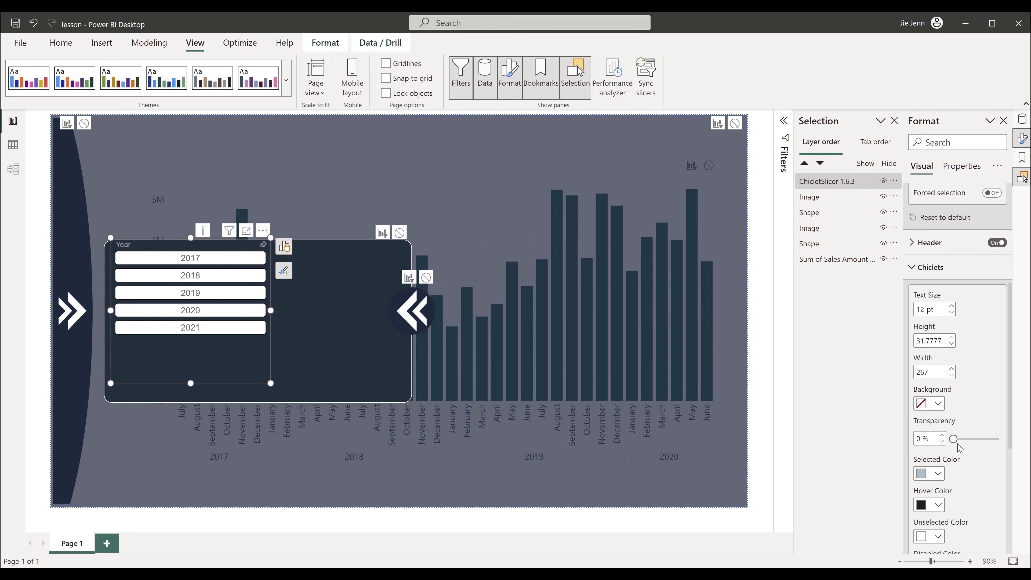
{"action": "double_click", "coordinate": [928, 344]}
{"action": "type", "text": "39"}
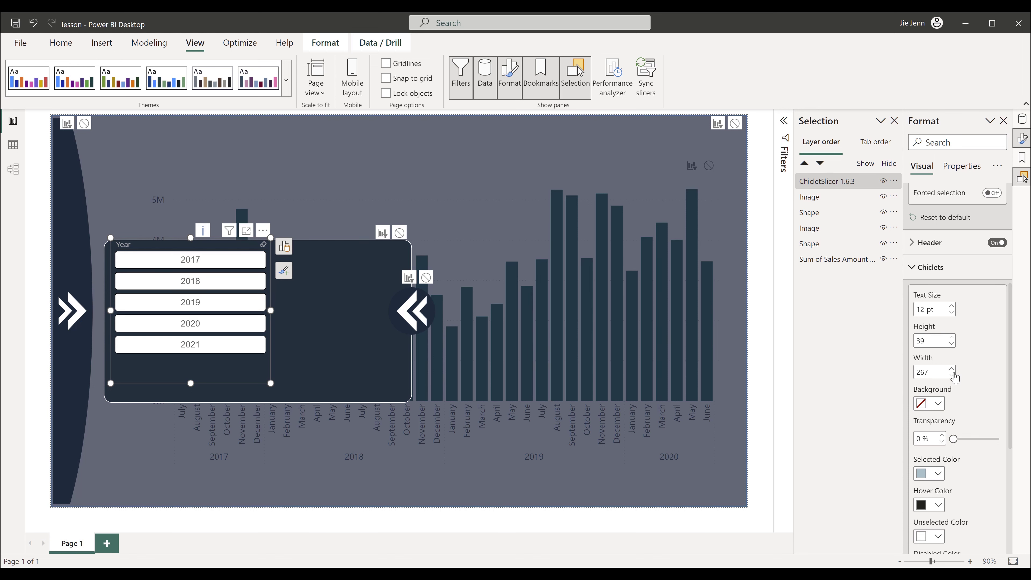
- Reduce the Year slicer's chiclet width to 143 and narrow its frame to fit the chiclets
{"action": "key", "text": "Tab"}
{"action": "type", "text": "140"}
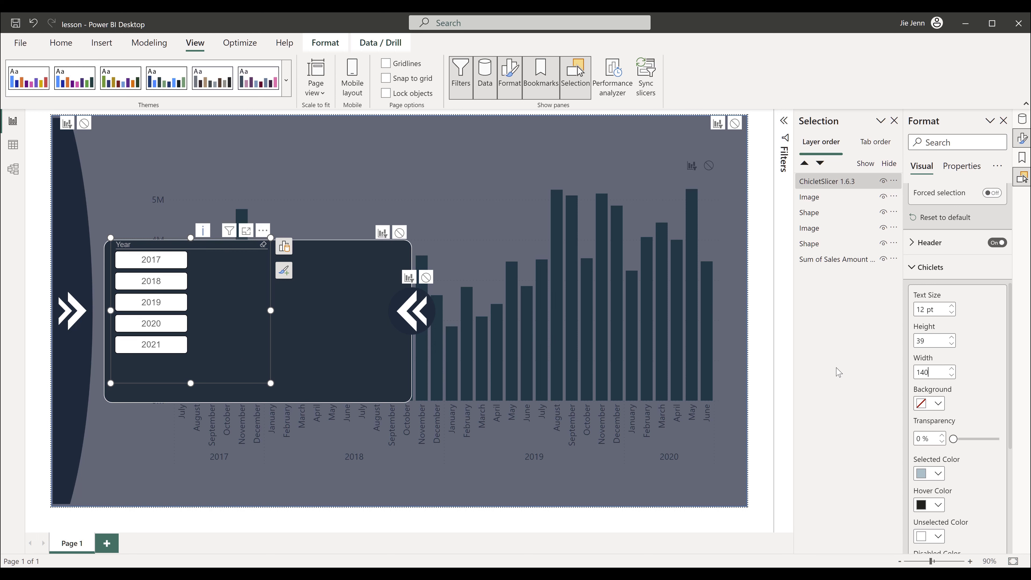
{"action": "type", "text": "5"}
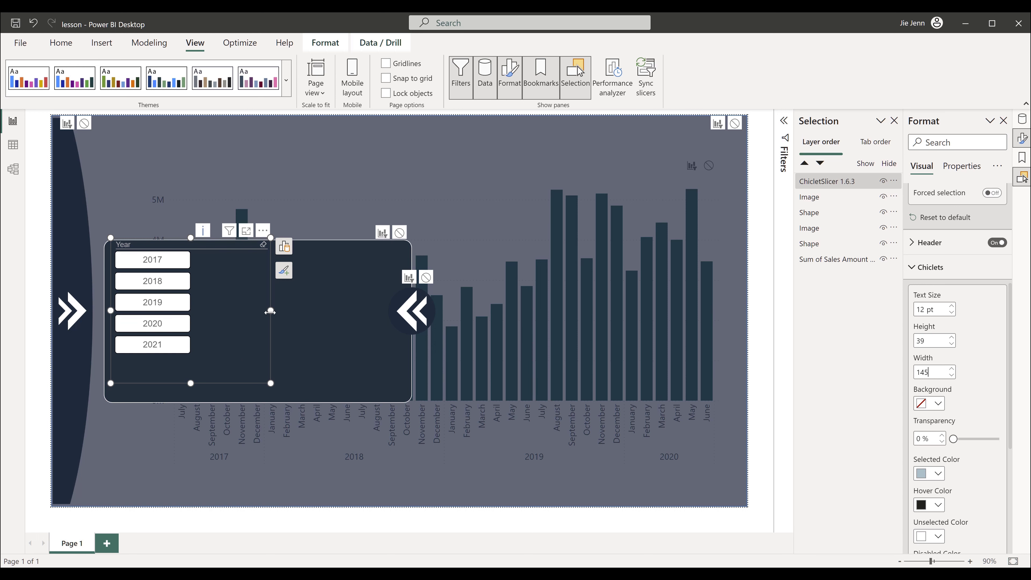
{"action": "left_click_drag", "start_coordinate": [267, 310], "coordinate": [196, 311]}
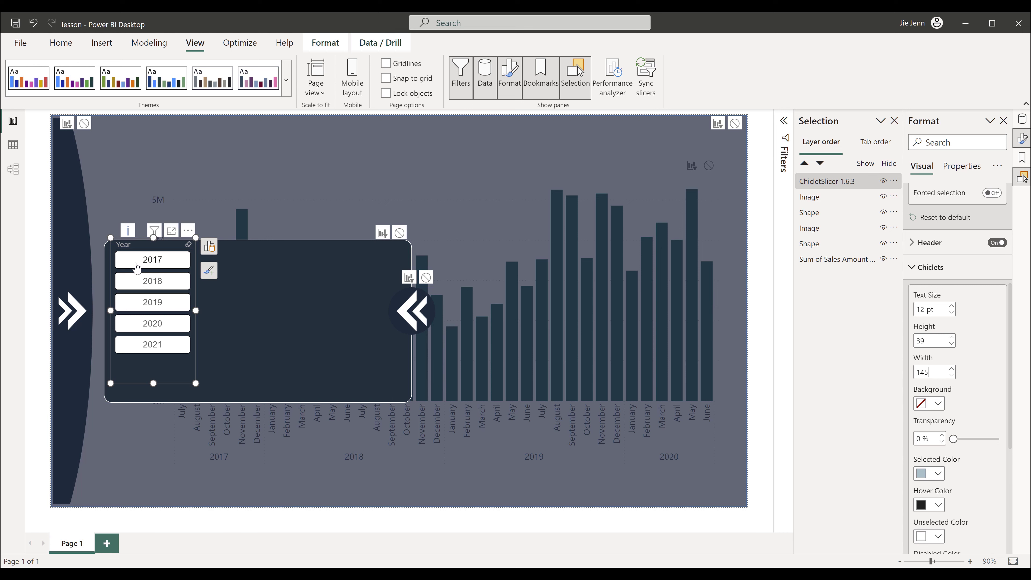
{"action": "scroll", "coordinate": [991, 378], "scroll_direction": "down", "scroll_amount": 1}
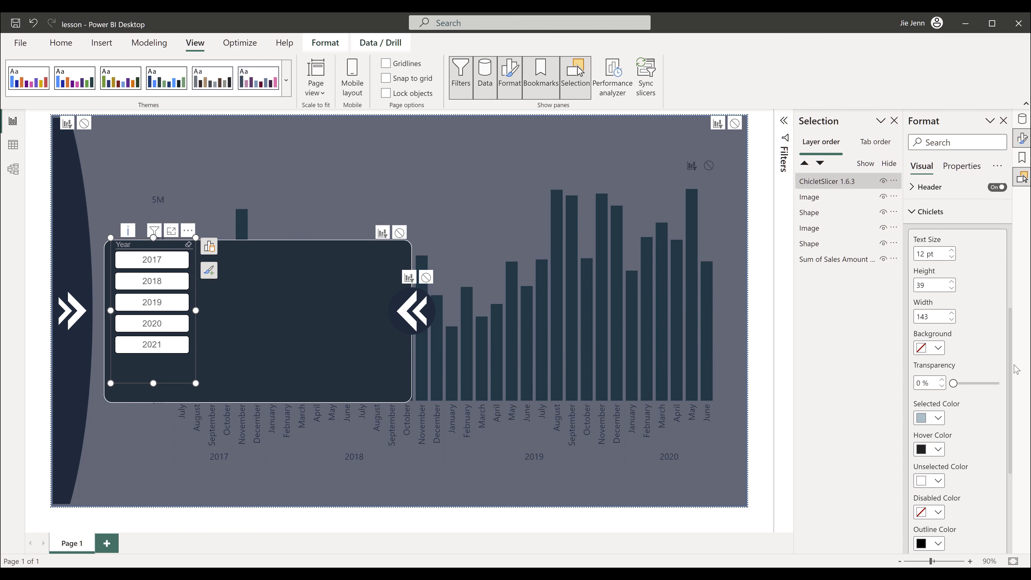
- Set the Year slicer header's text size to 12 pt and its outline color to white
{"action": "scroll", "coordinate": [908, 470], "scroll_direction": "down", "scroll_amount": 3}
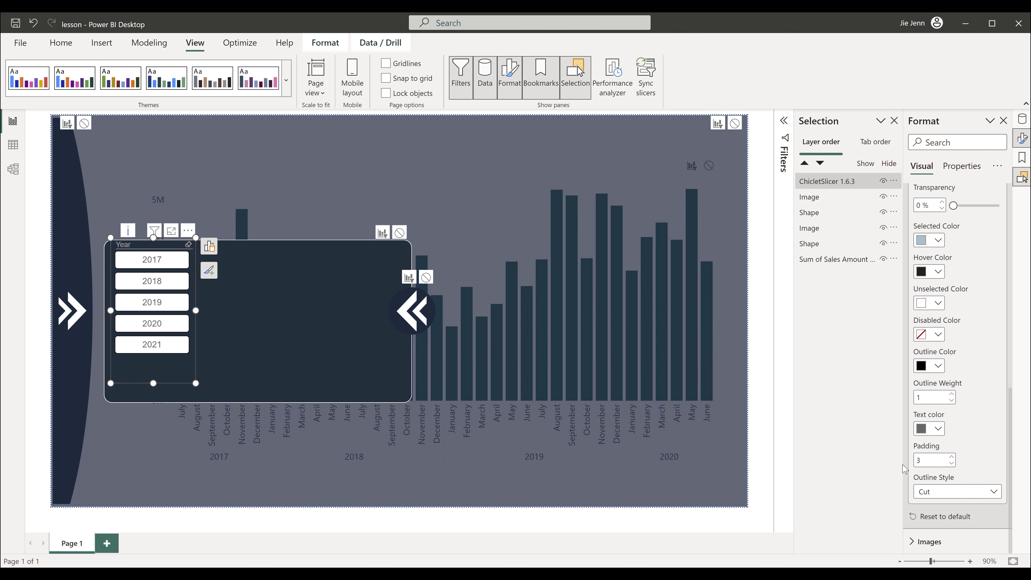
{"action": "scroll", "coordinate": [958, 473], "scroll_direction": "up", "scroll_amount": 1}
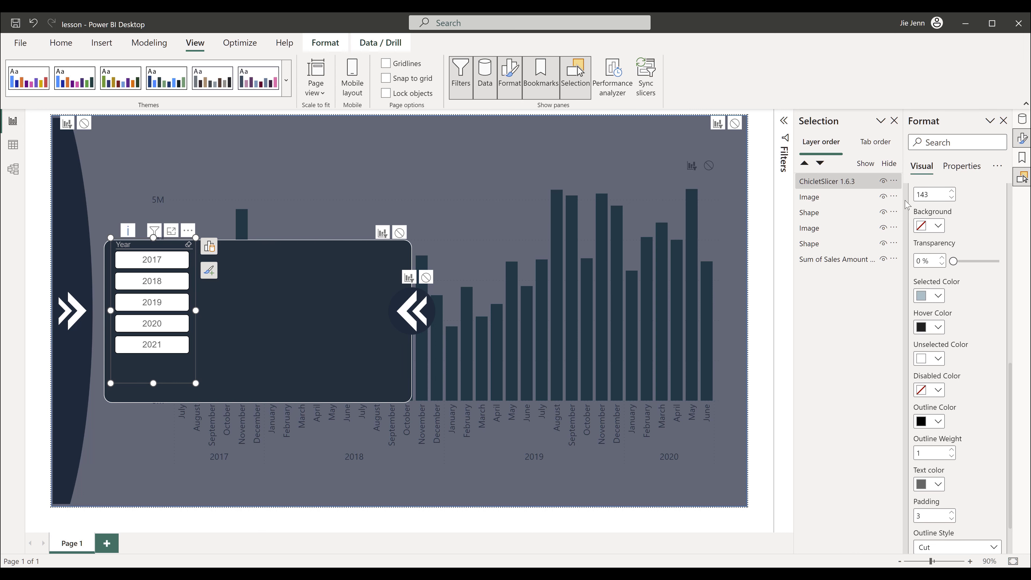
{"action": "type", "text": "header"}
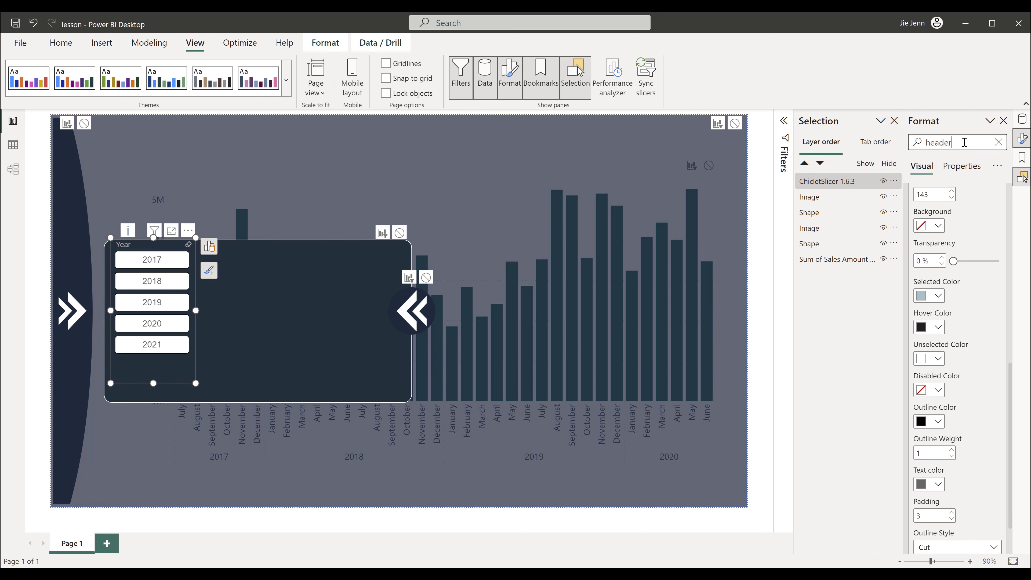
{"action": "left_click", "coordinate": [915, 174]}
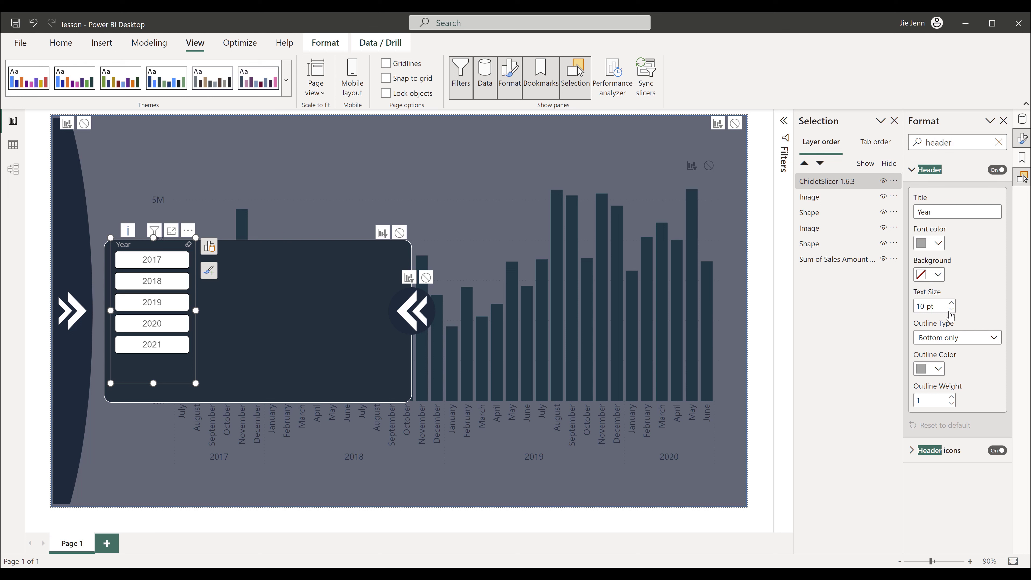
{"action": "left_click", "coordinate": [952, 302]}
{"action": "left_click", "coordinate": [952, 303]}
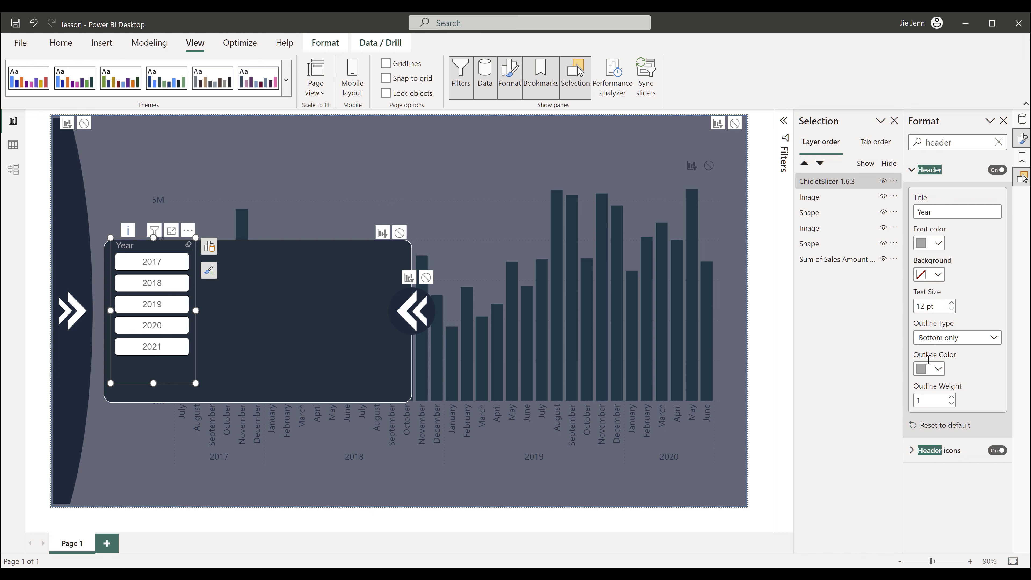
{"action": "left_click", "coordinate": [932, 370]}
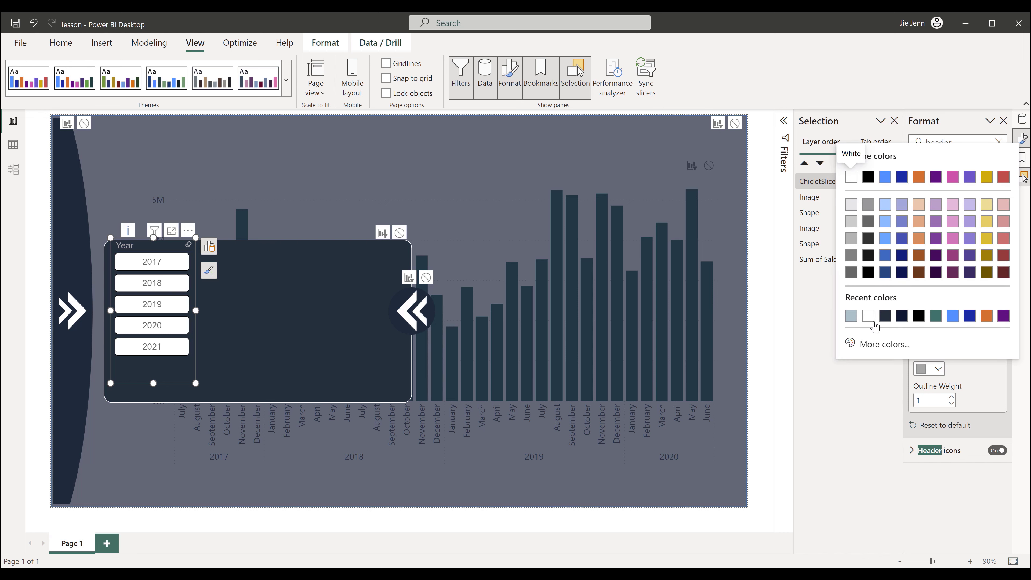
{"action": "left_click", "coordinate": [868, 316]}
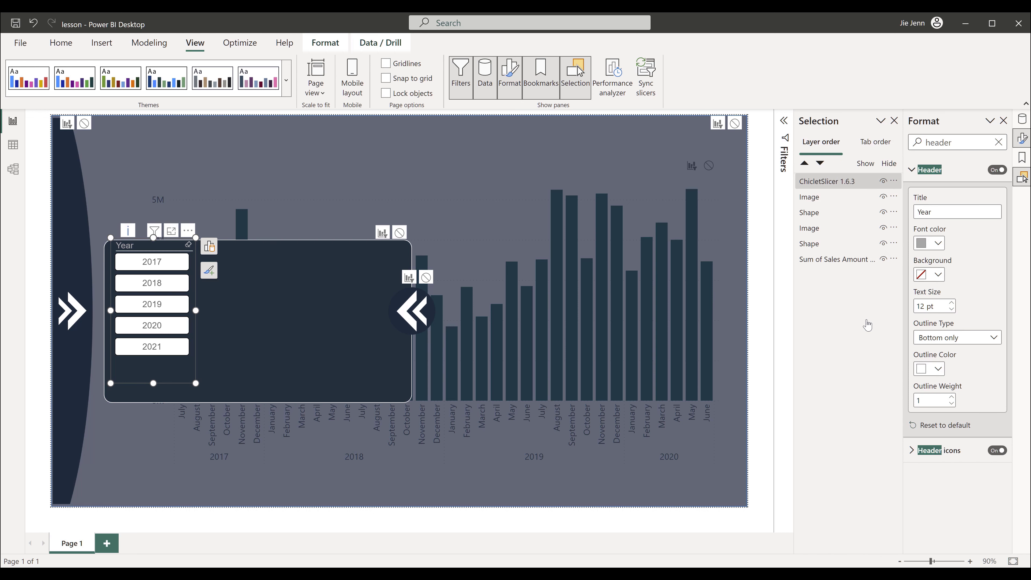
- Set the Year slicer header's font color to white
{"action": "left_click", "coordinate": [938, 244]}
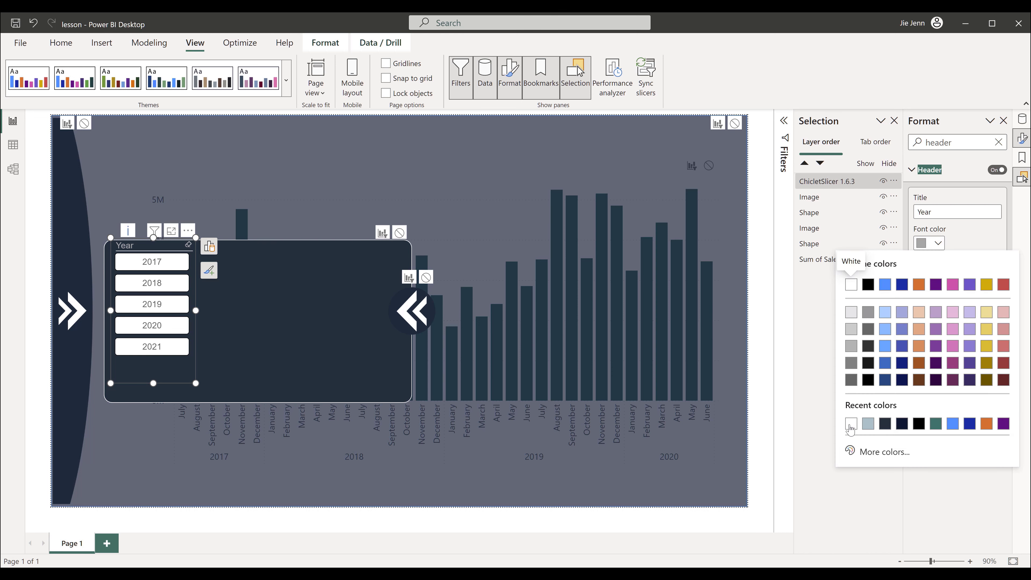
{"action": "left_click", "coordinate": [851, 423]}
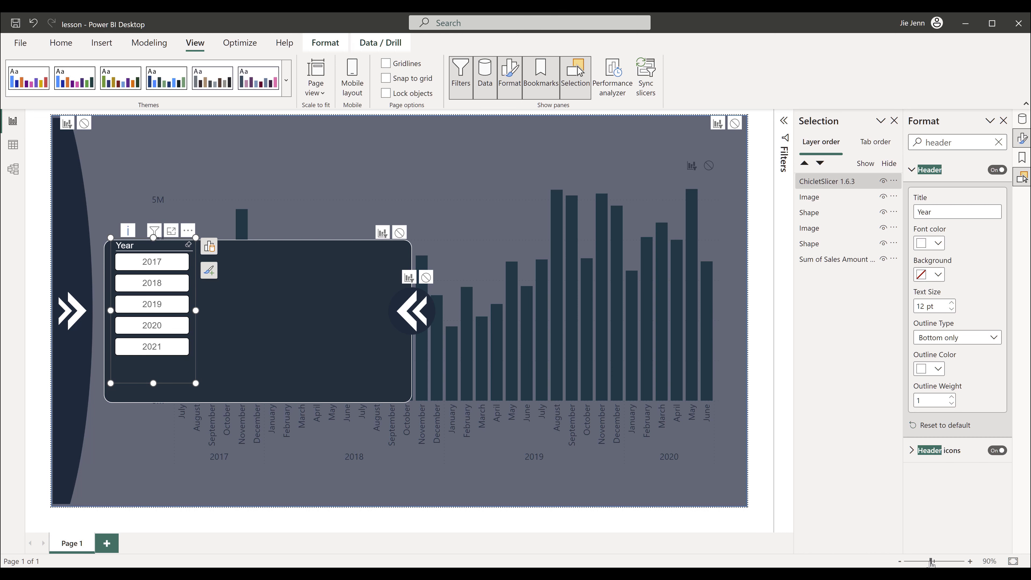
- Insert a line shape and place it on the dark rounded panel beside the Year slicer
{"action": "left_click_drag", "start_coordinate": [932, 563], "coordinate": [936, 564]}
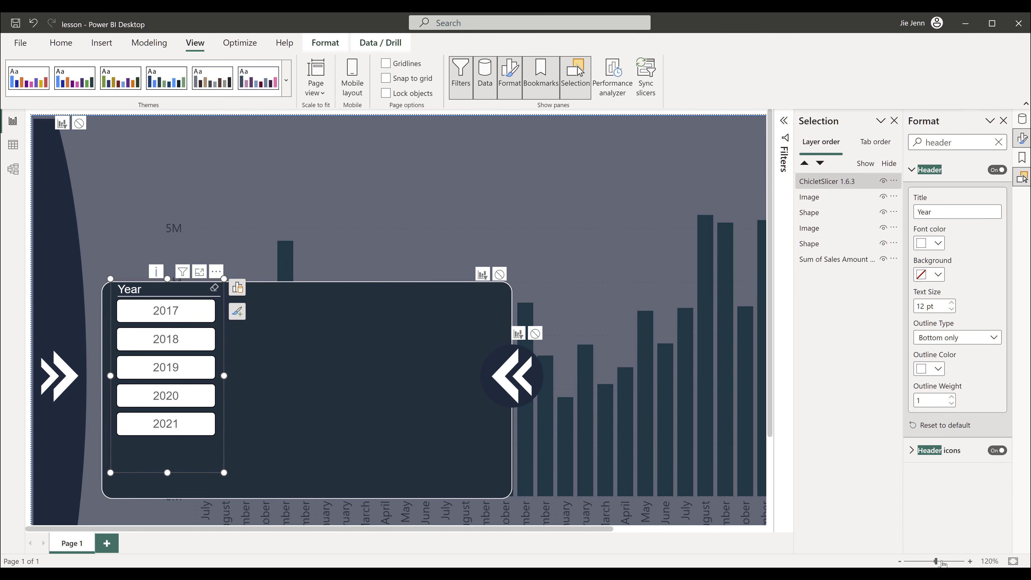
{"action": "left_click", "coordinate": [431, 442]}
{"action": "left_click", "coordinate": [107, 46]}
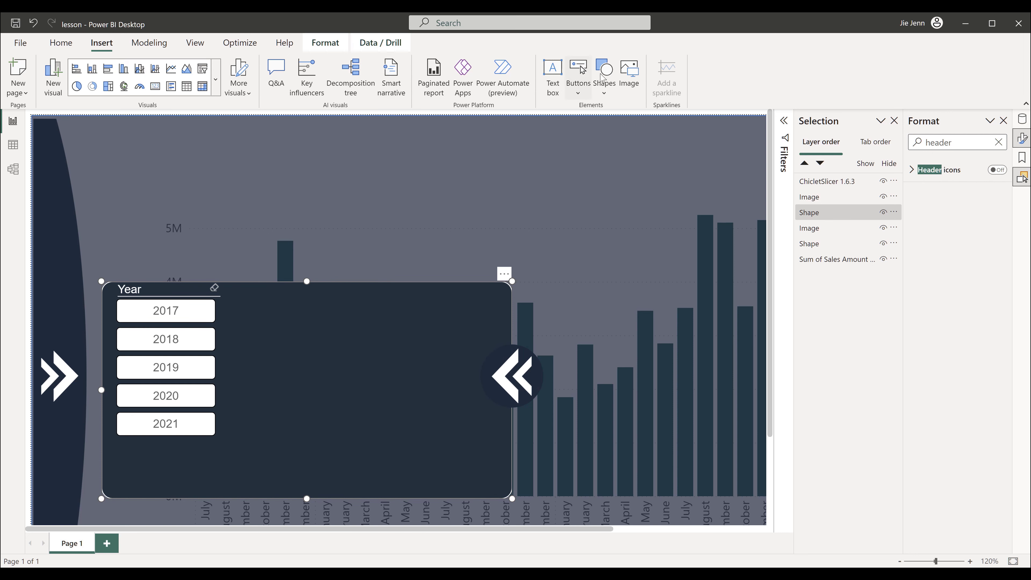
{"action": "left_click", "coordinate": [604, 93]}
{"action": "left_click", "coordinate": [600, 96]}
{"action": "left_click", "coordinate": [598, 96]}
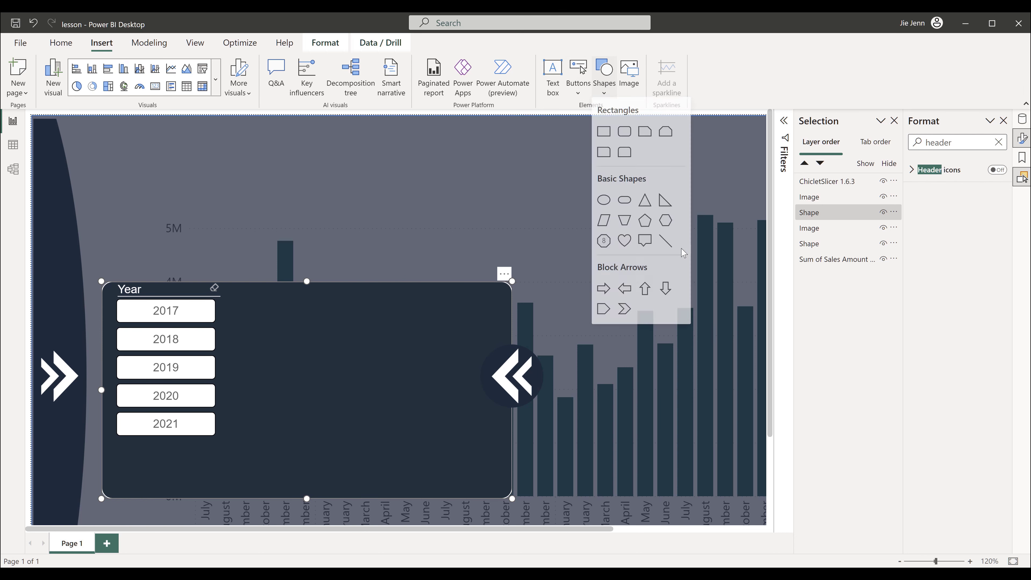
{"action": "left_click", "coordinate": [666, 241]}
{"action": "left_click_drag", "start_coordinate": [279, 296], "coordinate": [399, 350]}
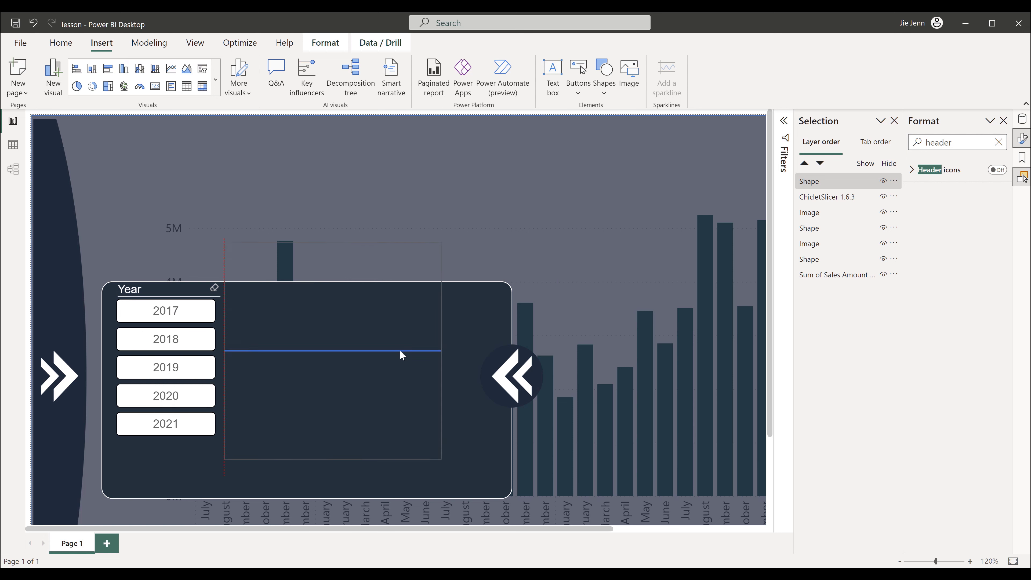
- Set the new line's border color to white in its shape style
{"action": "double_click", "coordinate": [939, 143]}
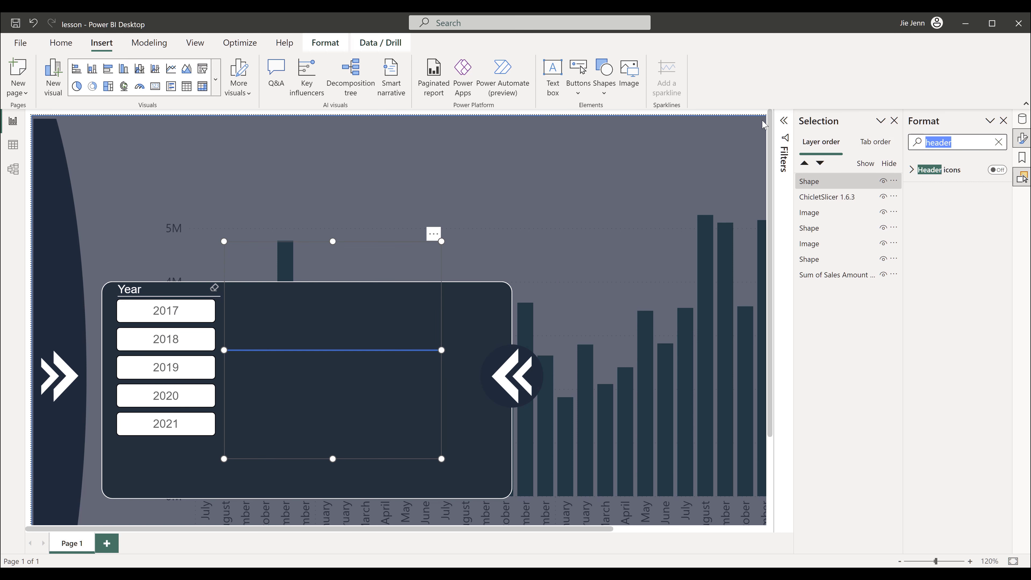
{"action": "key", "text": "BackSpace"}
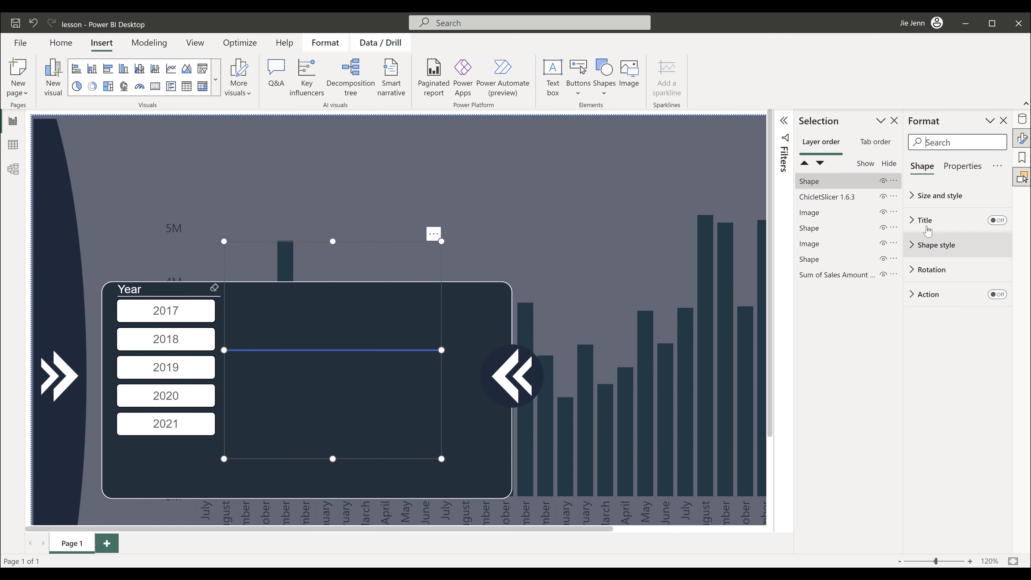
{"action": "left_click", "coordinate": [918, 245]}
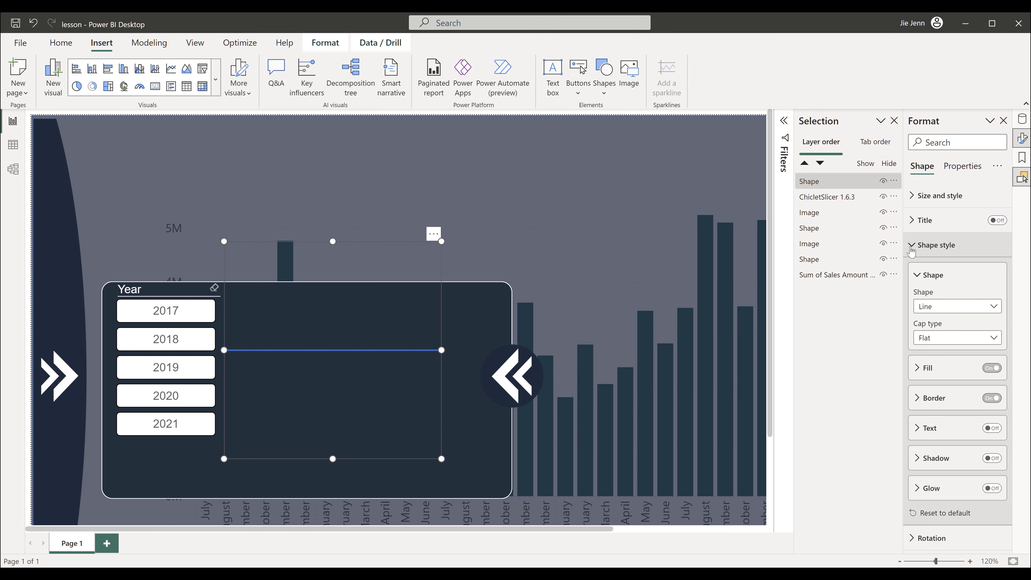
{"action": "left_click", "coordinate": [916, 402]}
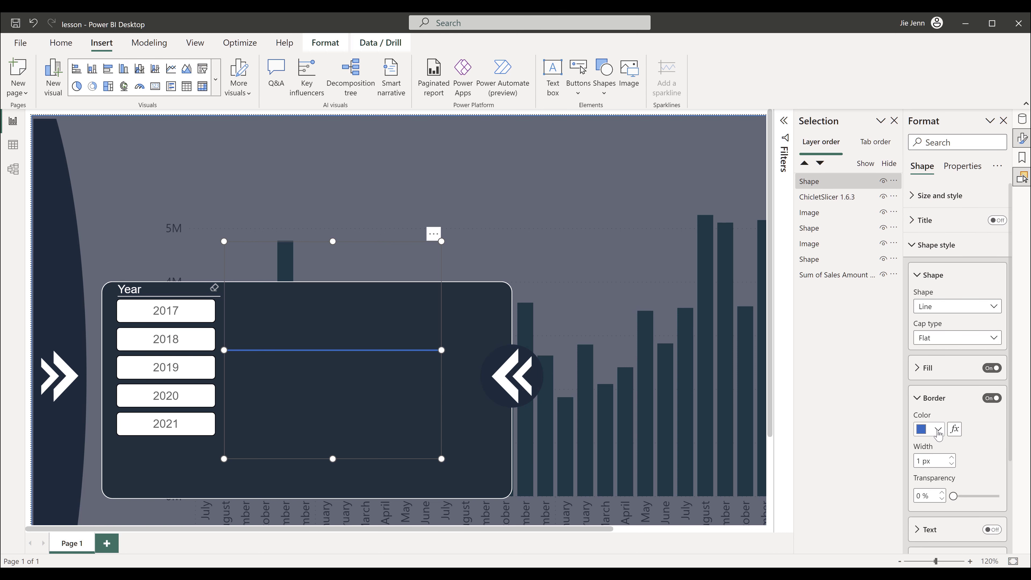
{"action": "left_click", "coordinate": [938, 430]}
{"action": "left_click", "coordinate": [847, 230]}
- Rotate the whole line shape by 90° so it stands vertically
{"action": "scroll", "coordinate": [978, 442], "scroll_direction": "down", "scroll_amount": 3}
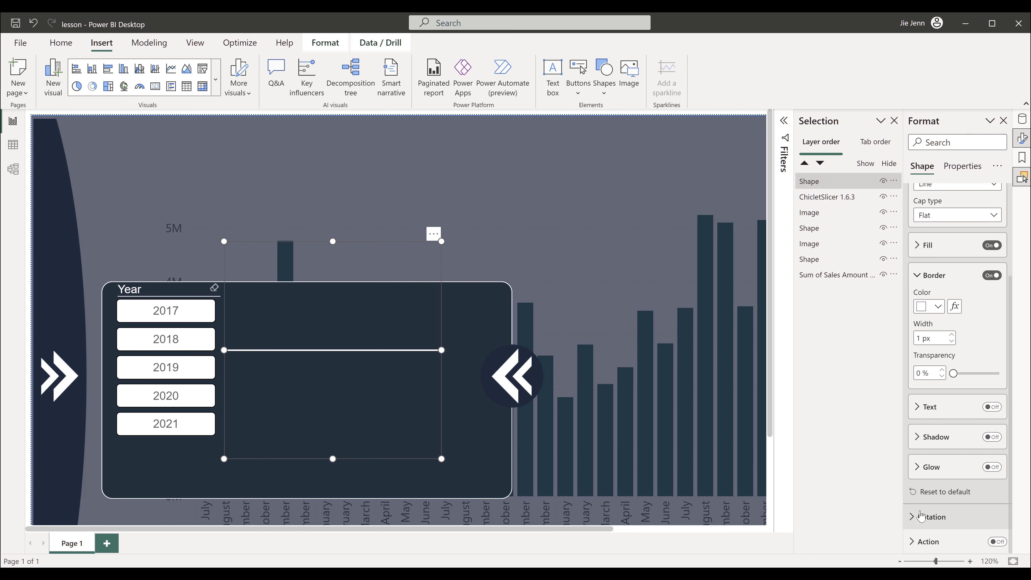
{"action": "left_click", "coordinate": [938, 517]}
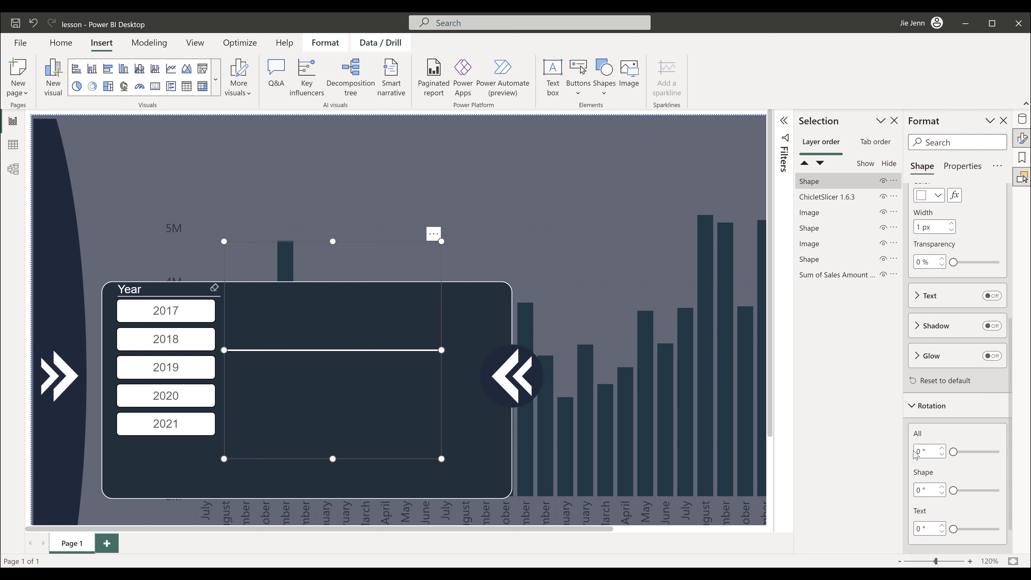
{"action": "double_click", "coordinate": [919, 452]}
{"action": "key", "text": "BackSpace"}
{"action": "type", "text": "90"}
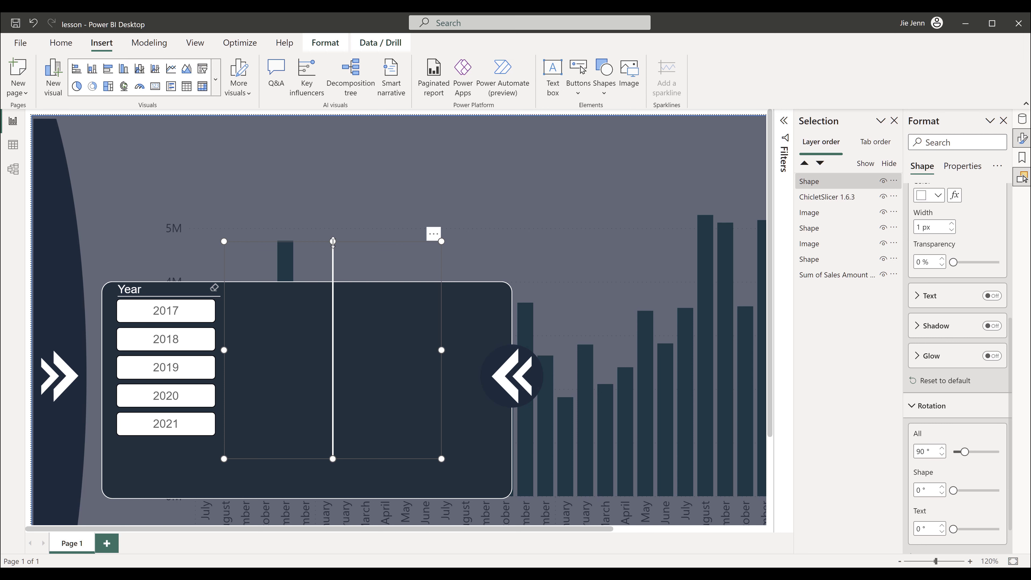
- Shorten the vertical line from its upper end and move it close beside the Year slicer's chiclets
{"action": "left_click_drag", "start_coordinate": [334, 242], "coordinate": [333, 307]}
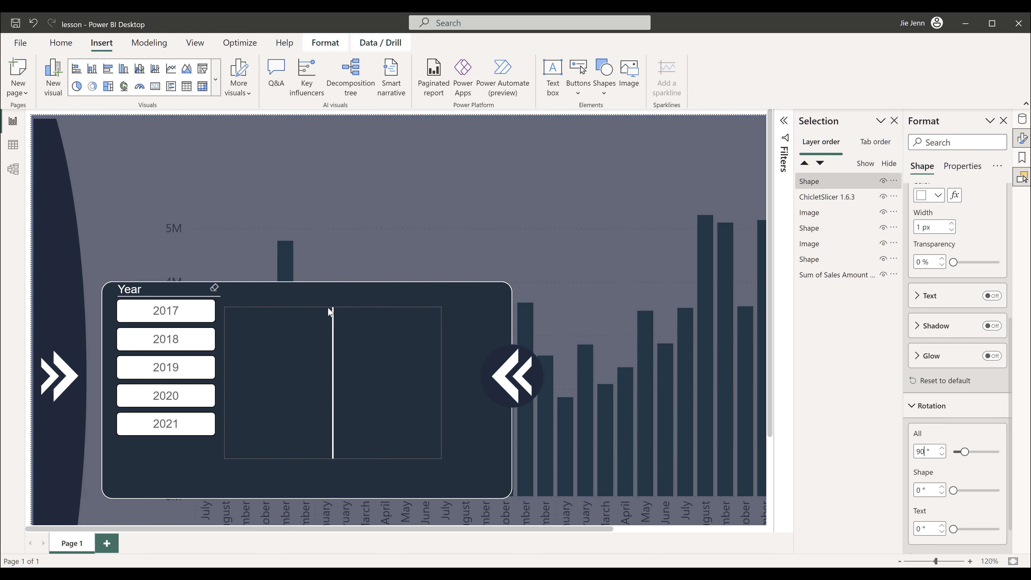
{"action": "left_click_drag", "start_coordinate": [359, 409], "coordinate": [267, 388]}
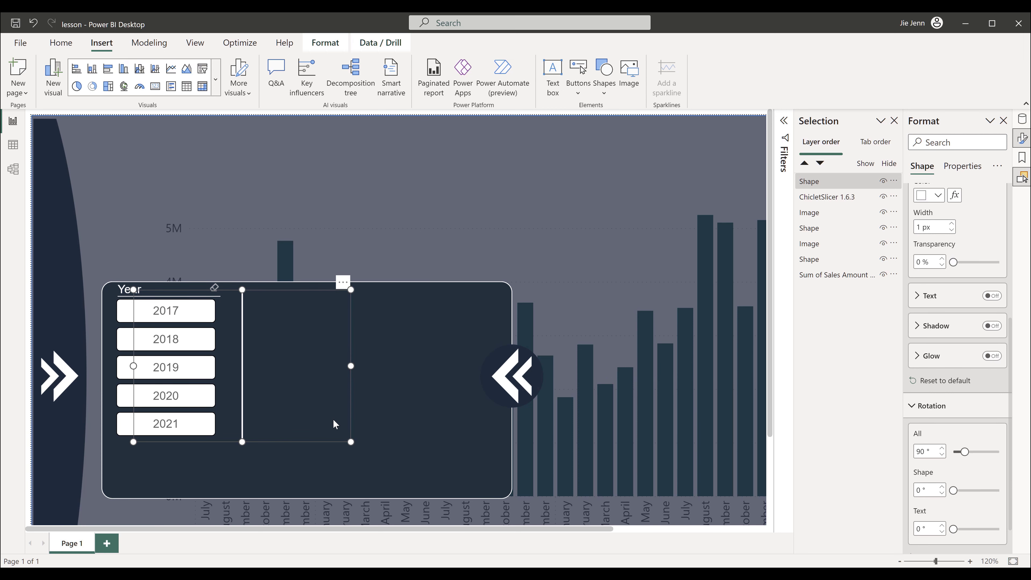
{"action": "left_click_drag", "start_coordinate": [373, 447], "coordinate": [136, 363]}
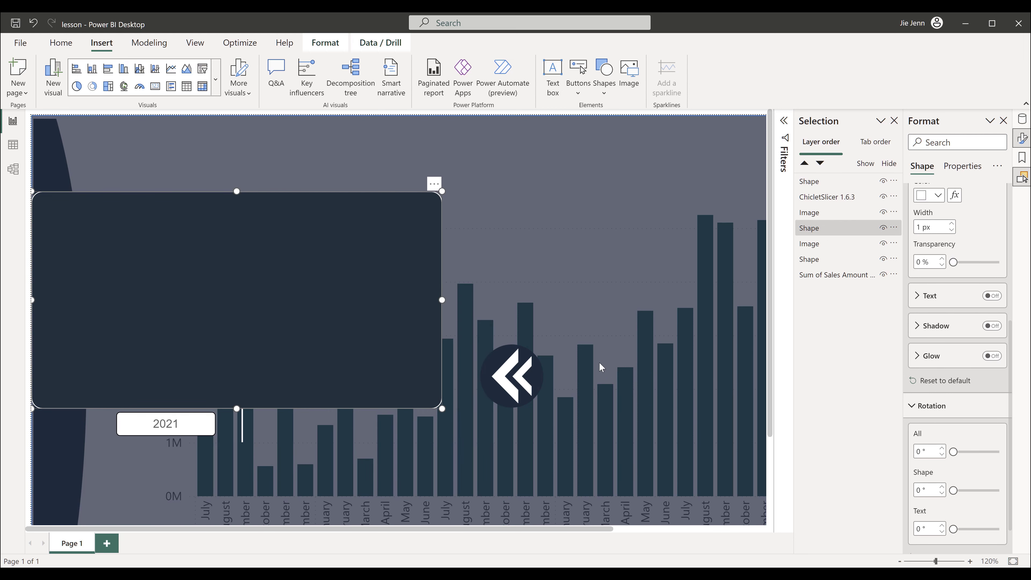
{"action": "key", "text": "ctrl+z"}
- Rename the dark rounded panel's layer as Slicer Background Shape and hide it
{"action": "left_click", "coordinate": [588, 334]}
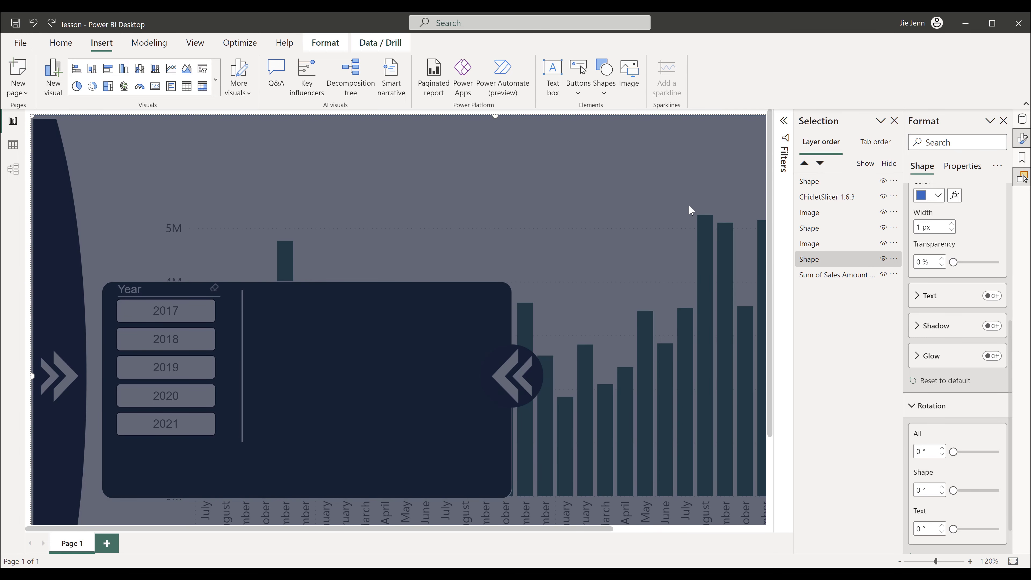
{"action": "left_click", "coordinate": [852, 197]}
{"action": "left_click", "coordinate": [836, 260]}
{"action": "left_click", "coordinate": [828, 244]}
{"action": "left_click", "coordinate": [820, 229]}
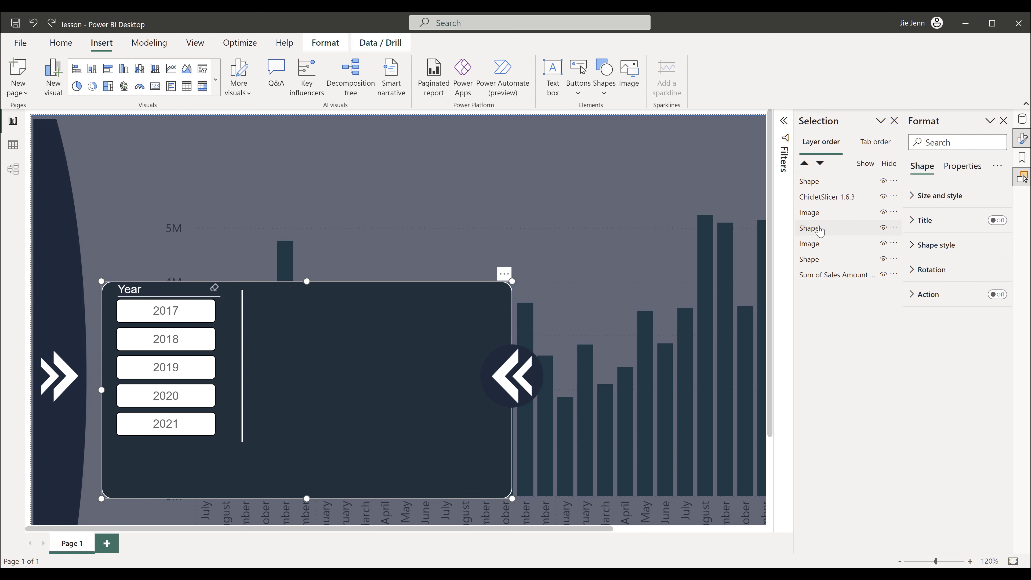
{"action": "double_click", "coordinate": [814, 232]}
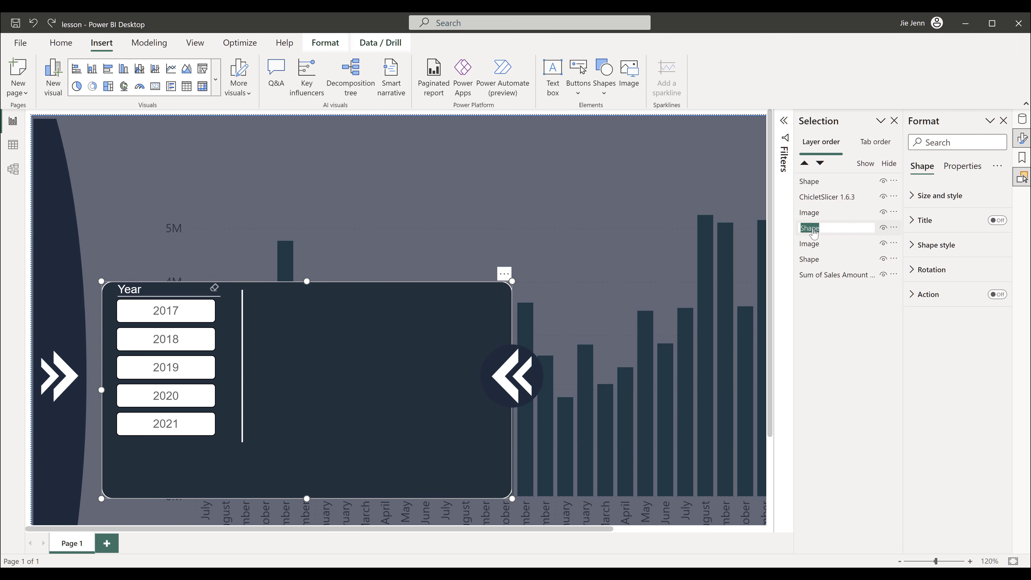
{"action": "type", "text": "S"}
{"action": "type", "text": "licer Background Shape"}
{"action": "key", "text": "Return"}
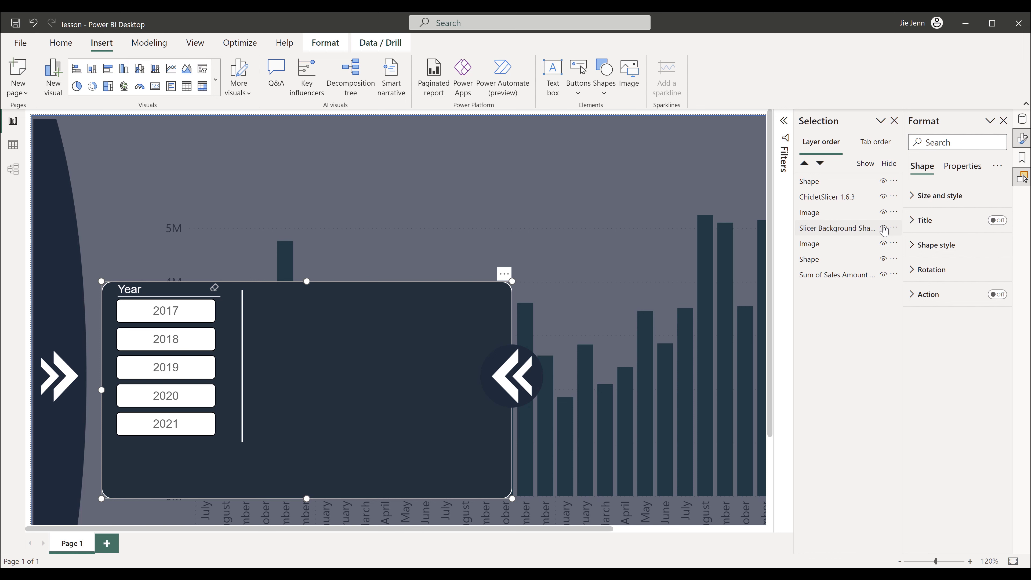
{"action": "left_click", "coordinate": [883, 228]}
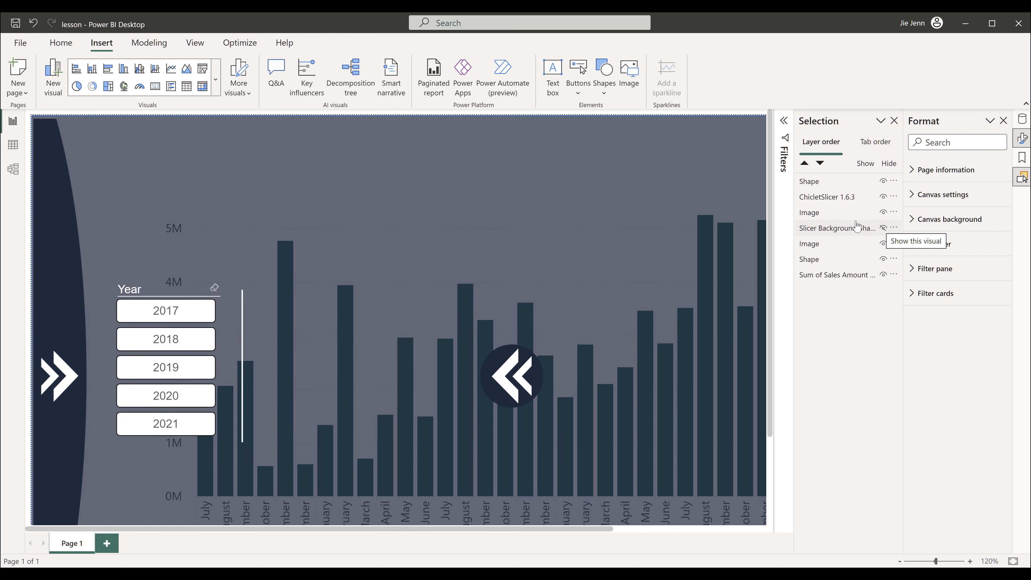
- Rename the curved edge image's layer as Background Shape and toggle its visibility to check which object it is
{"action": "left_click", "coordinate": [817, 245]}
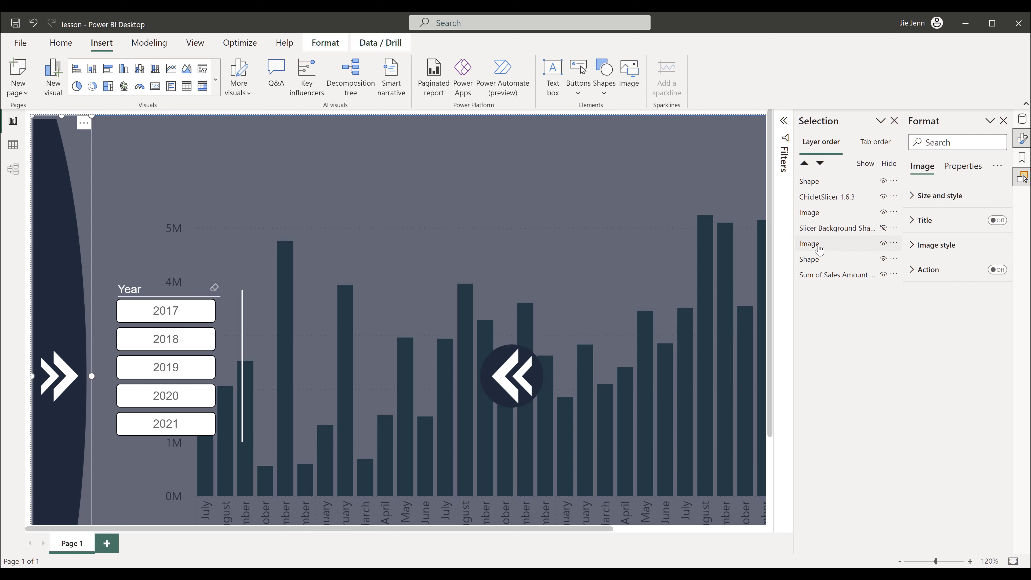
{"action": "double_click", "coordinate": [861, 244]}
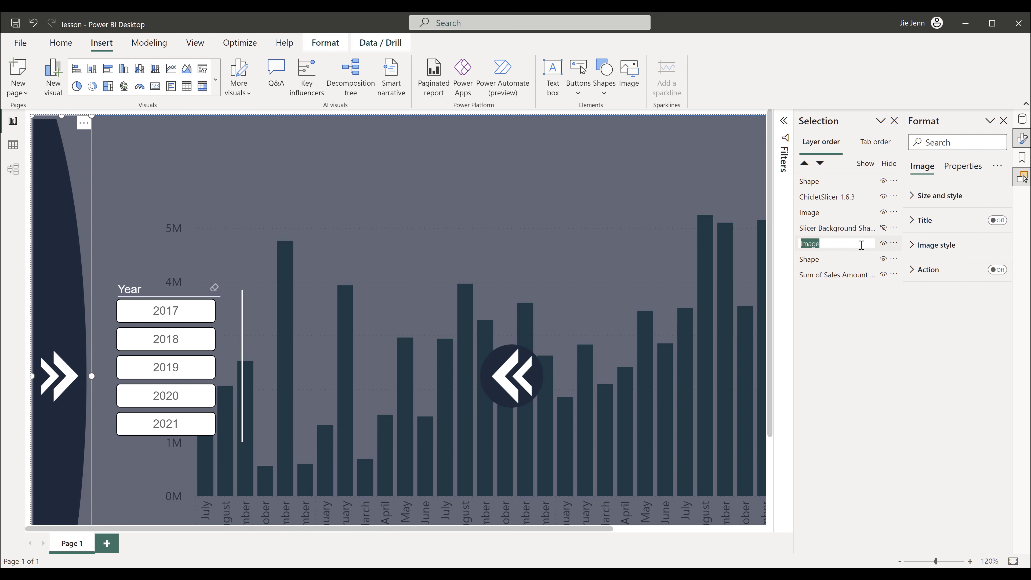
{"action": "type", "text": "Background Shape"}
{"action": "key", "text": "Return"}
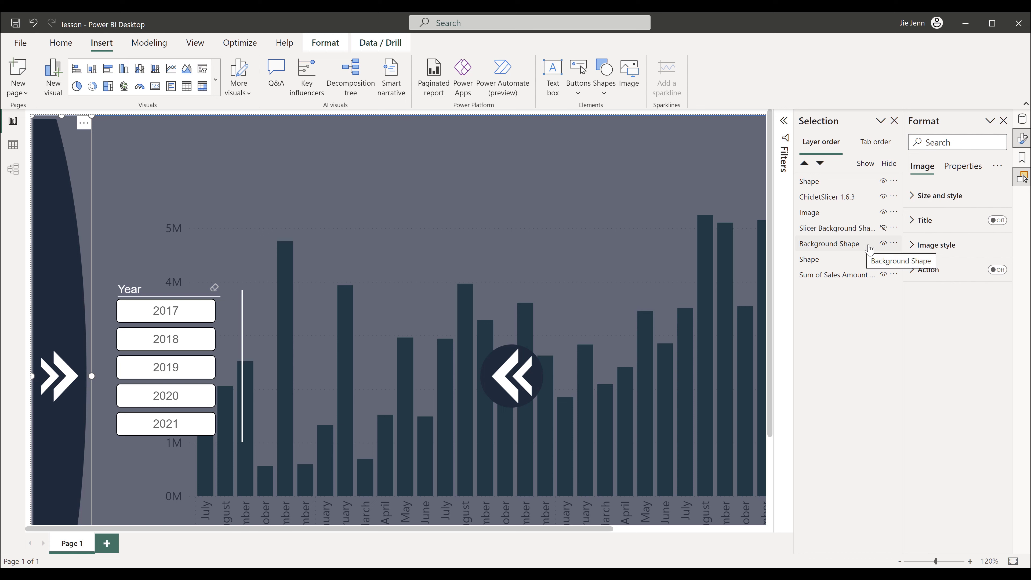
{"action": "left_click", "coordinate": [883, 244]}
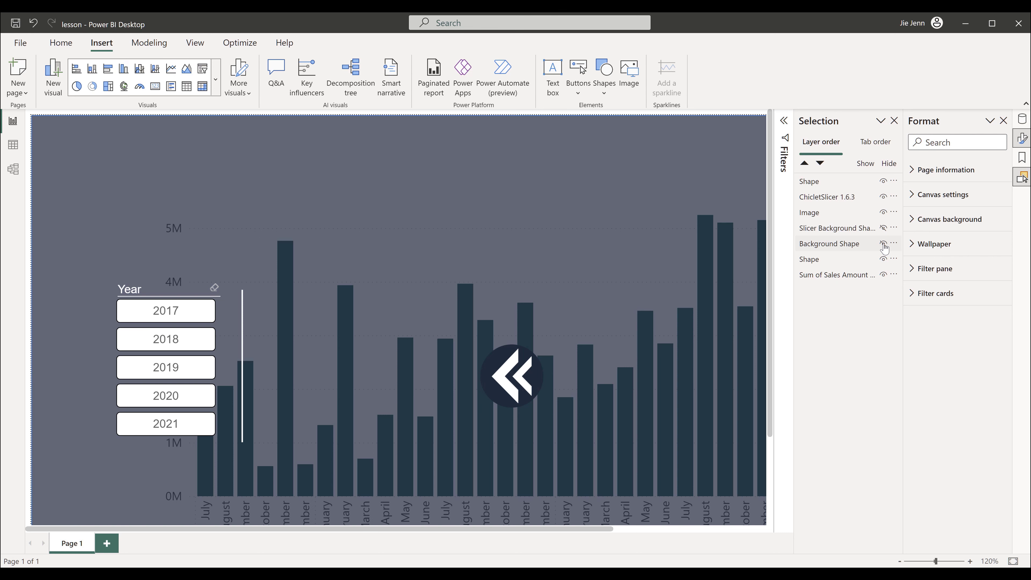
{"action": "left_click", "coordinate": [883, 245]}
- Rename the curved edge image's layer as Slicer Panel
{"action": "double_click", "coordinate": [846, 244]}
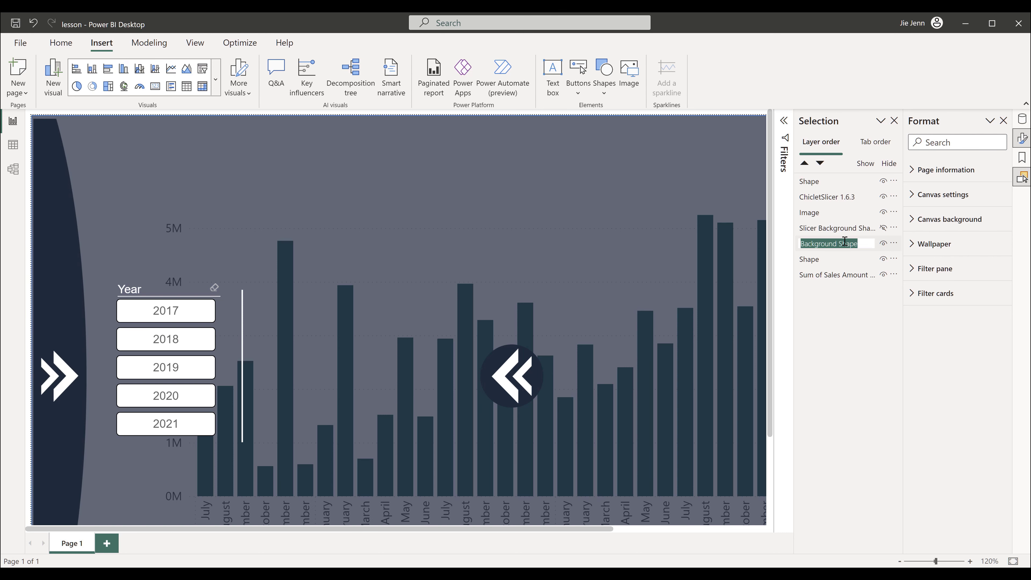
{"action": "key", "text": "BackSpace"}
{"action": "key", "text": "Return"}
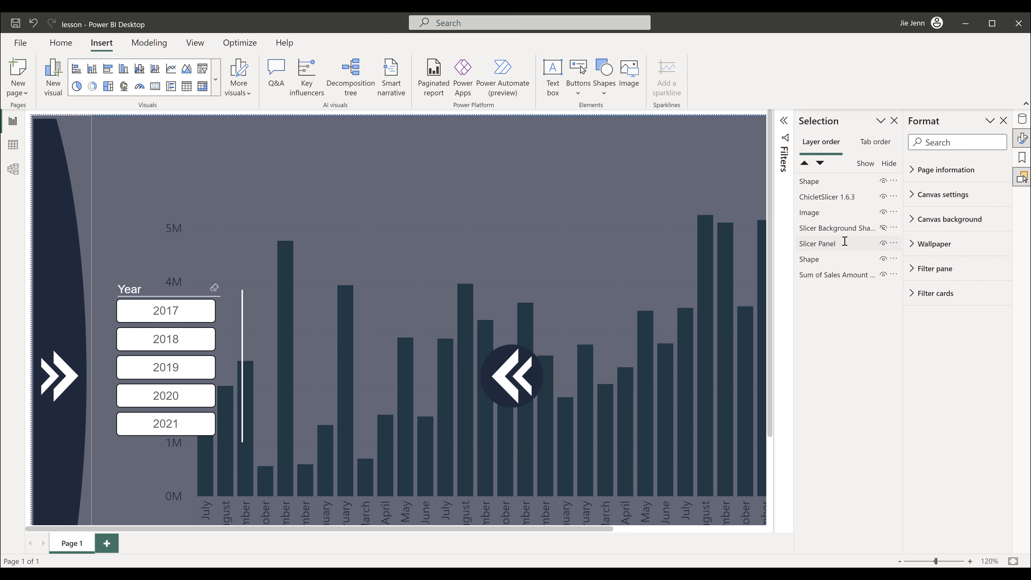
- Rename the full-page overlay shape's layer as Background Shape
{"action": "left_click", "coordinate": [821, 261]}
{"action": "double_click", "coordinate": [818, 261]}
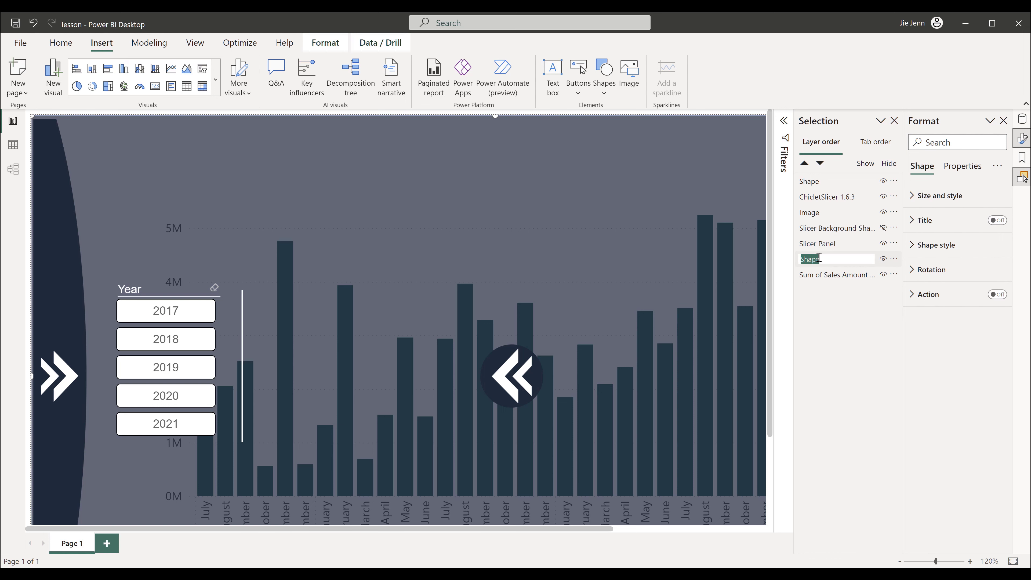
{"action": "type", "text": "Background Shape"}
{"action": "key", "text": "Return"}
- Hide the Background Shape overlay and show the Slicer Background Shape panel
{"action": "left_click", "coordinate": [883, 260]}
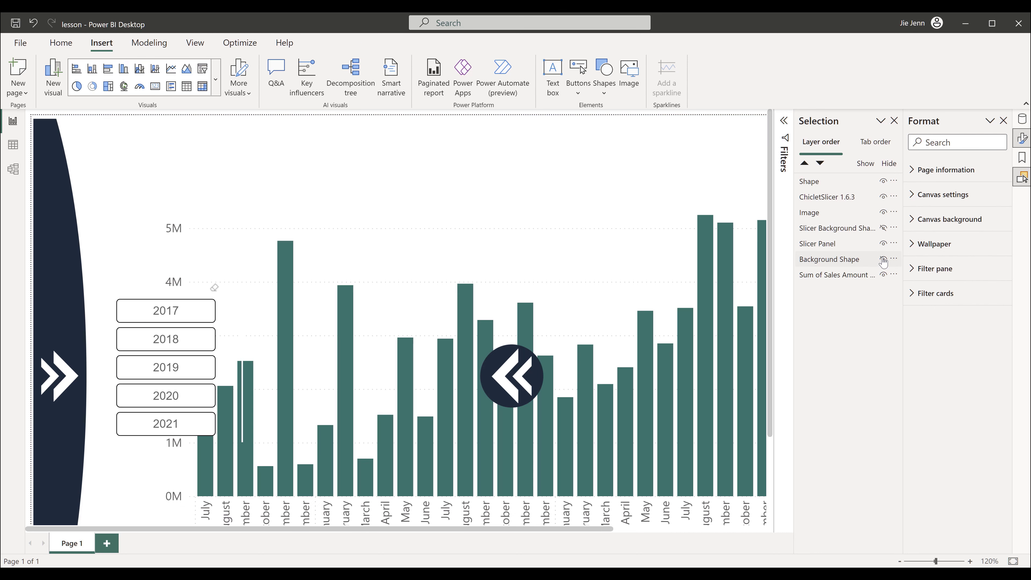
{"action": "left_click", "coordinate": [883, 228]}
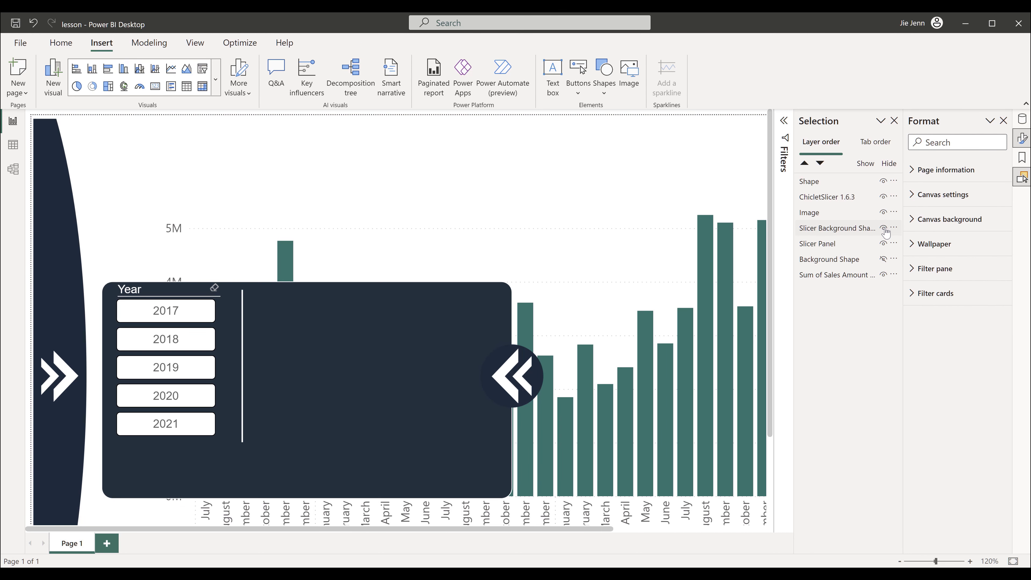
- Narrow the vertical line's frame tightly around it and move it beside the Year slicer, lower on the panel
{"action": "left_click", "coordinate": [279, 420]}
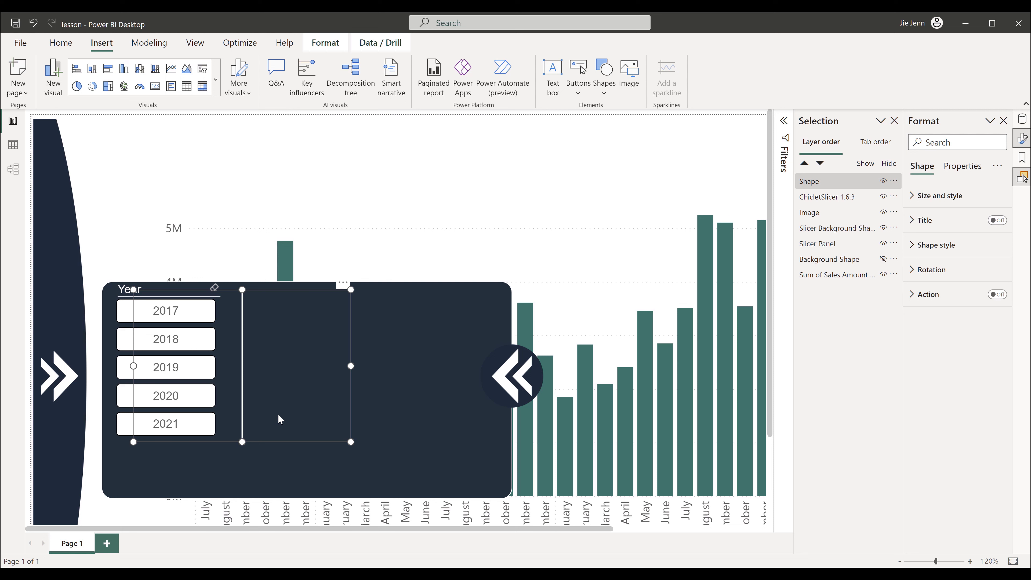
{"action": "left_click_drag", "start_coordinate": [136, 365], "coordinate": [332, 392]}
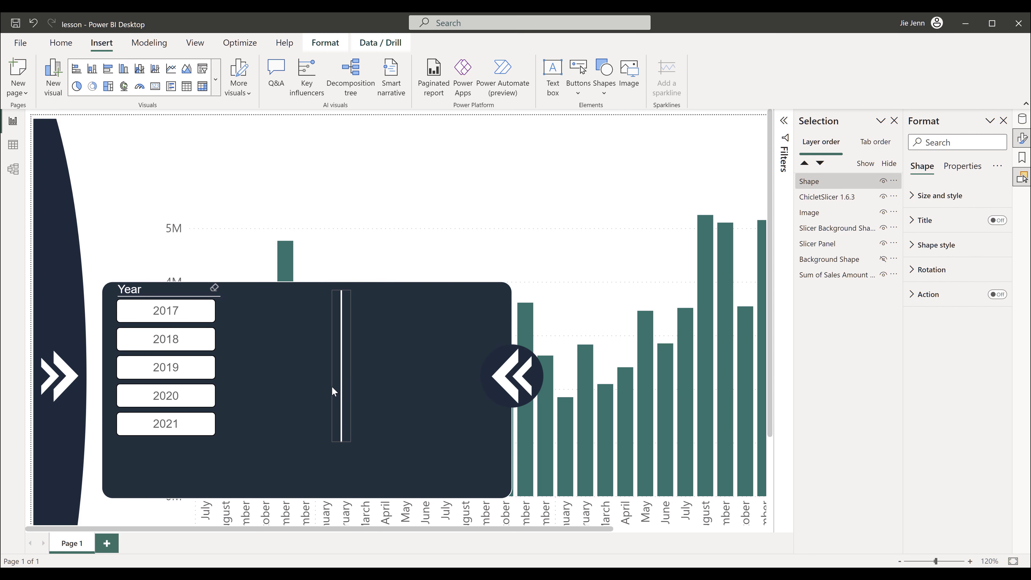
{"action": "left_click", "coordinate": [332, 384]}
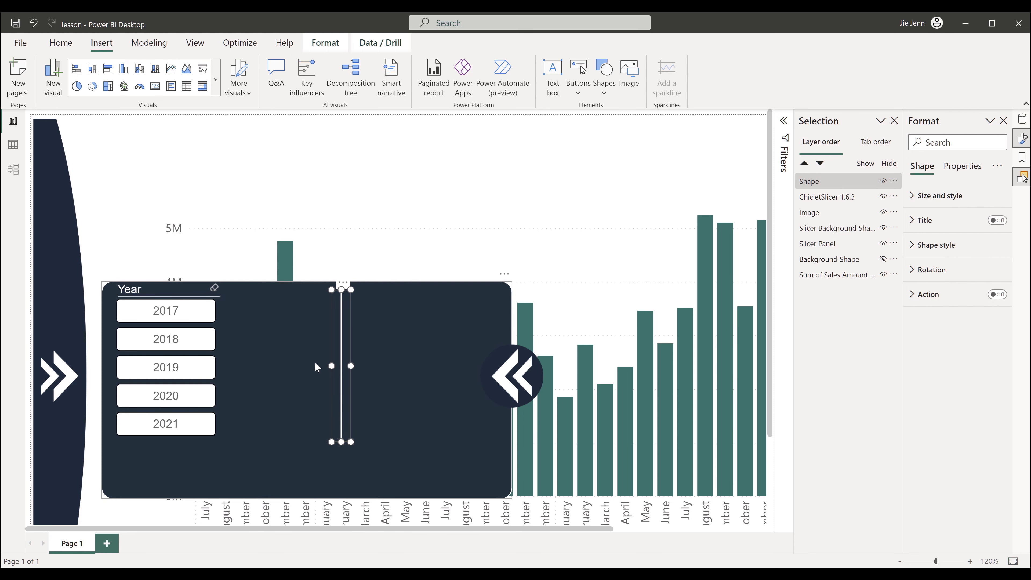
{"action": "left_click_drag", "start_coordinate": [352, 384], "coordinate": [260, 403]}
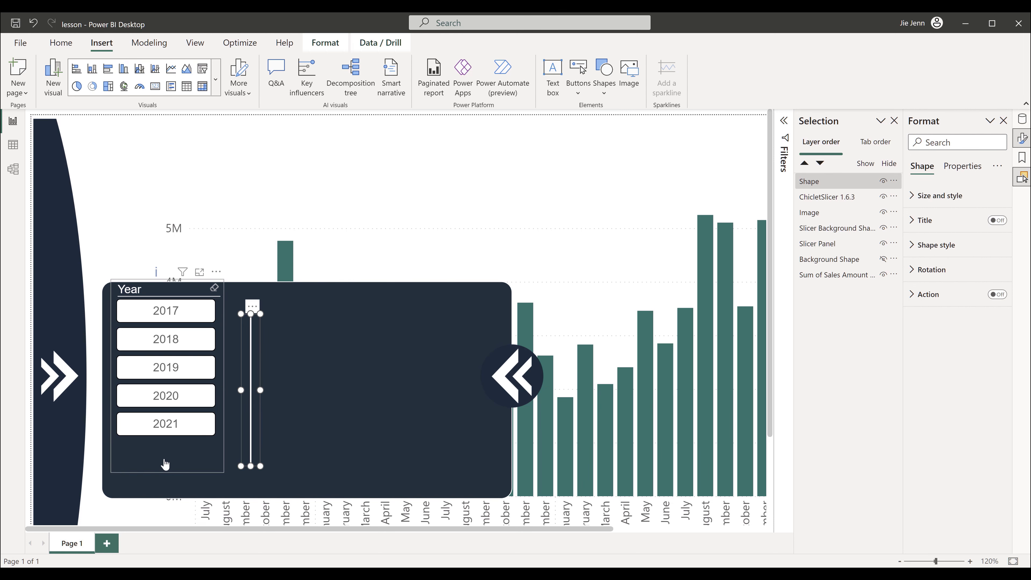
- Move the Year slicer slightly down and toward the vertical line inside the rounded panel
{"action": "left_click", "coordinate": [167, 467]}
{"action": "left_click_drag", "start_coordinate": [152, 279], "coordinate": [163, 308]}
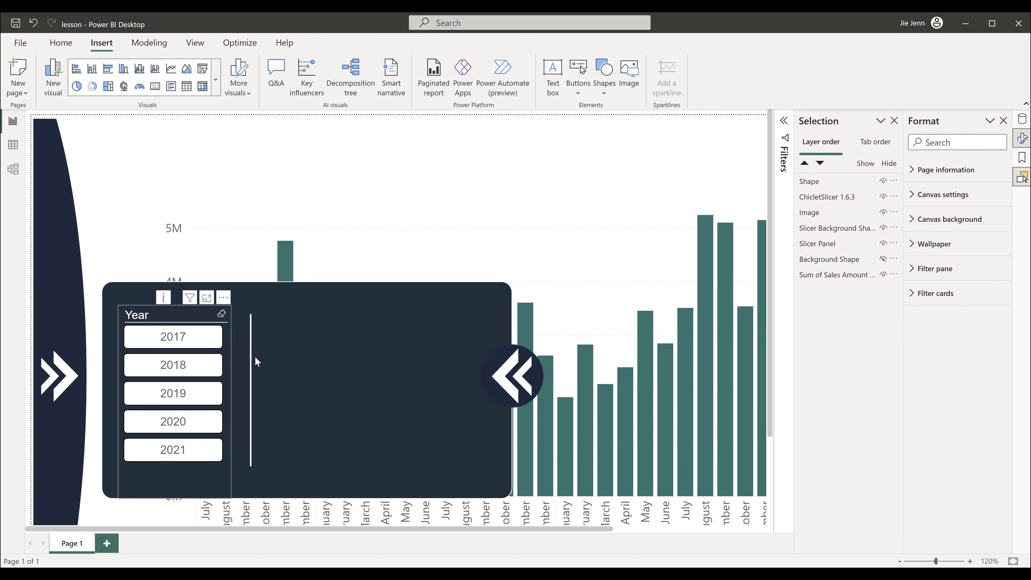
- Move the white vertical divider line slightly closer to the Year slicer
{"action": "left_click", "coordinate": [246, 360]}
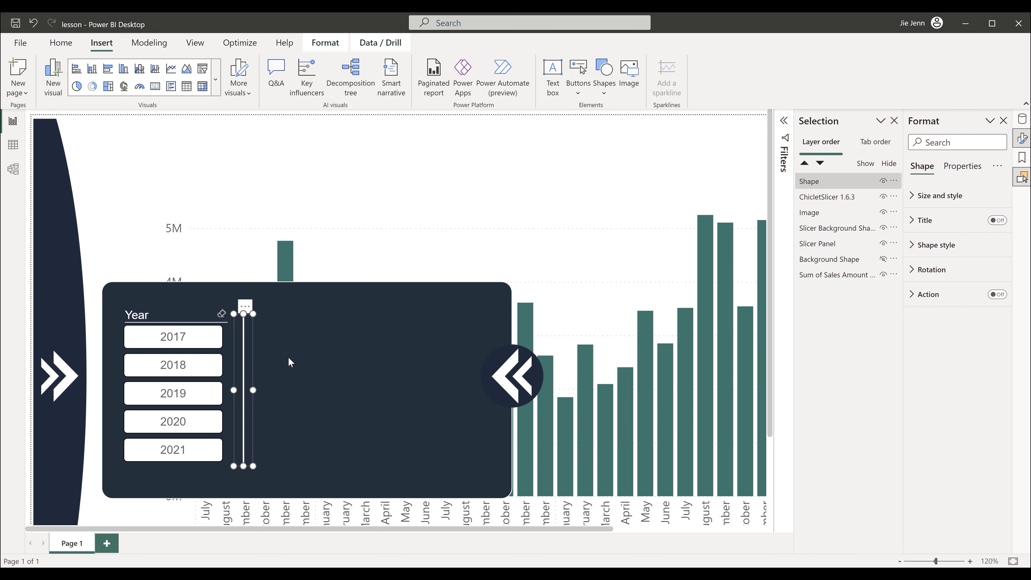
{"action": "left_click", "coordinate": [343, 358]}
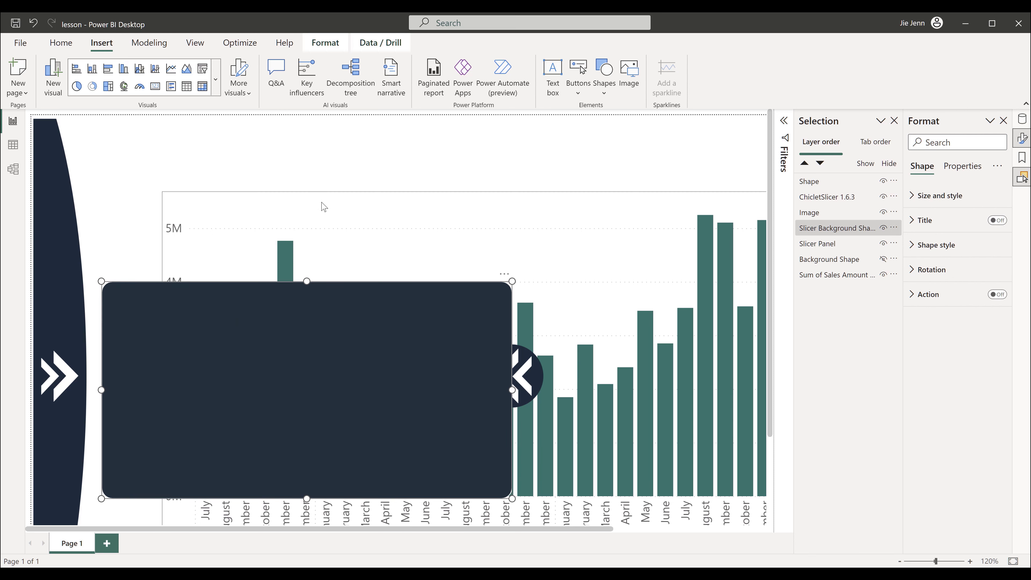
{"action": "left_click", "coordinate": [291, 181]}
- Duplicate the Year chiclet slicer and place the copy on the other side of the divider line, level with the original
{"action": "left_click", "coordinate": [201, 482]}
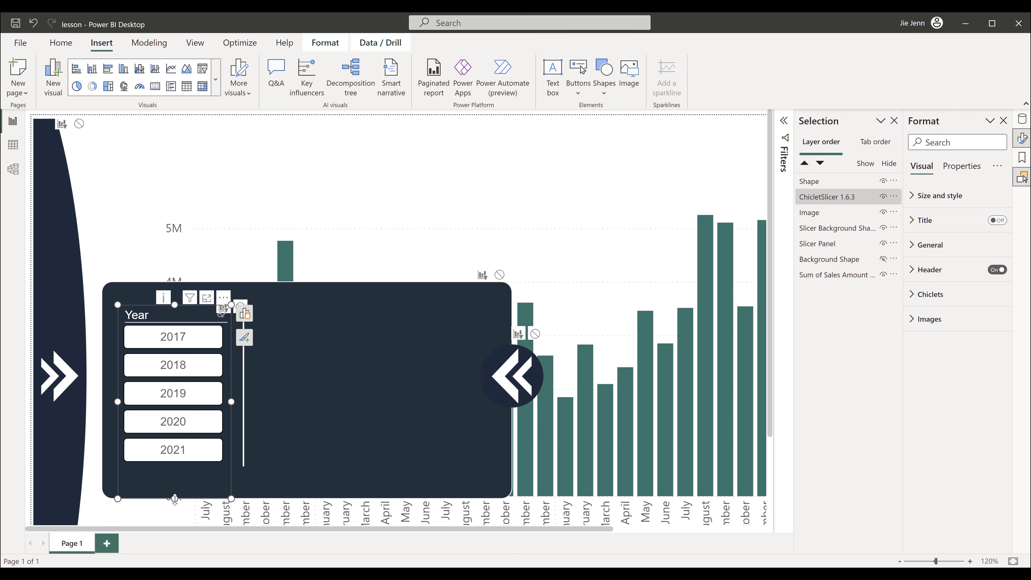
{"action": "scroll", "coordinate": [180, 484], "scroll_direction": "down", "scroll_amount": 3}
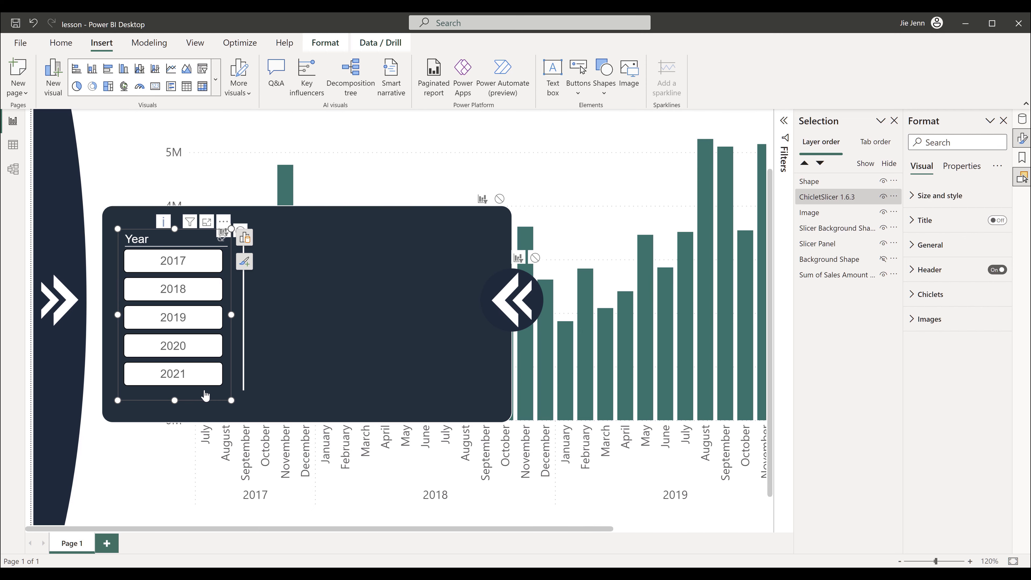
{"action": "scroll", "coordinate": [205, 395], "scroll_direction": "up", "scroll_amount": 2}
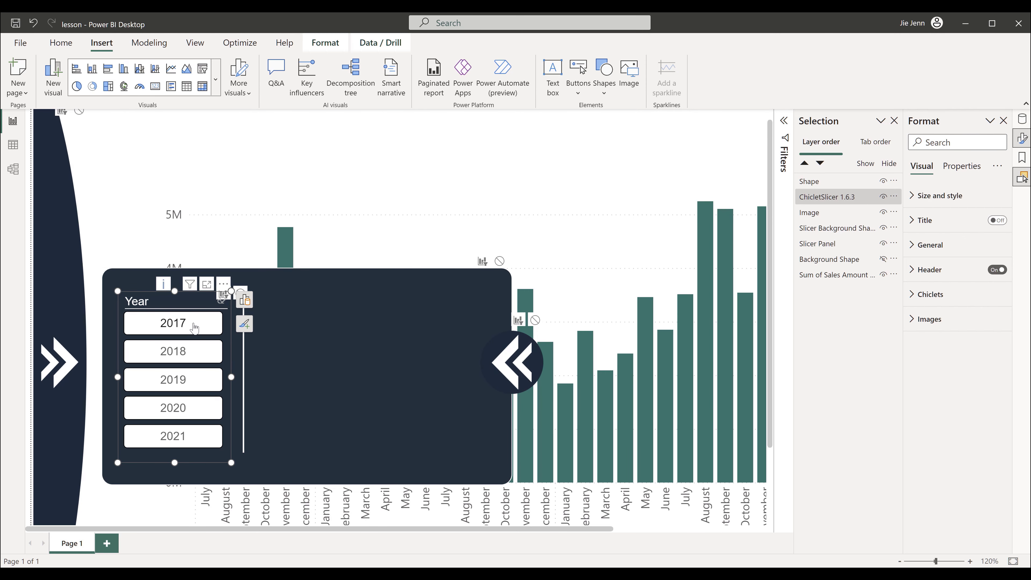
{"action": "left_click", "coordinate": [329, 336]}
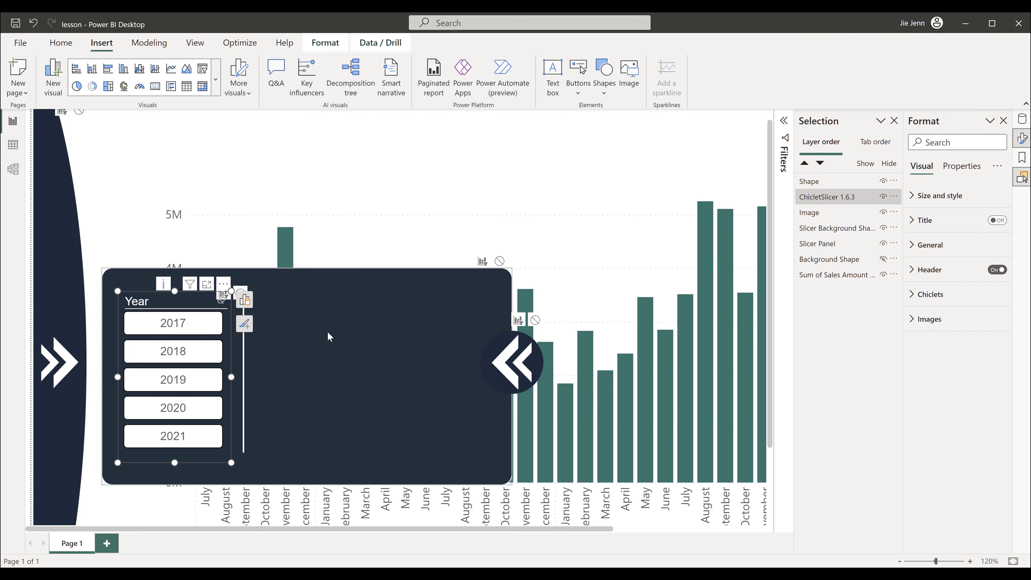
{"action": "key", "text": "ctrl+v"}
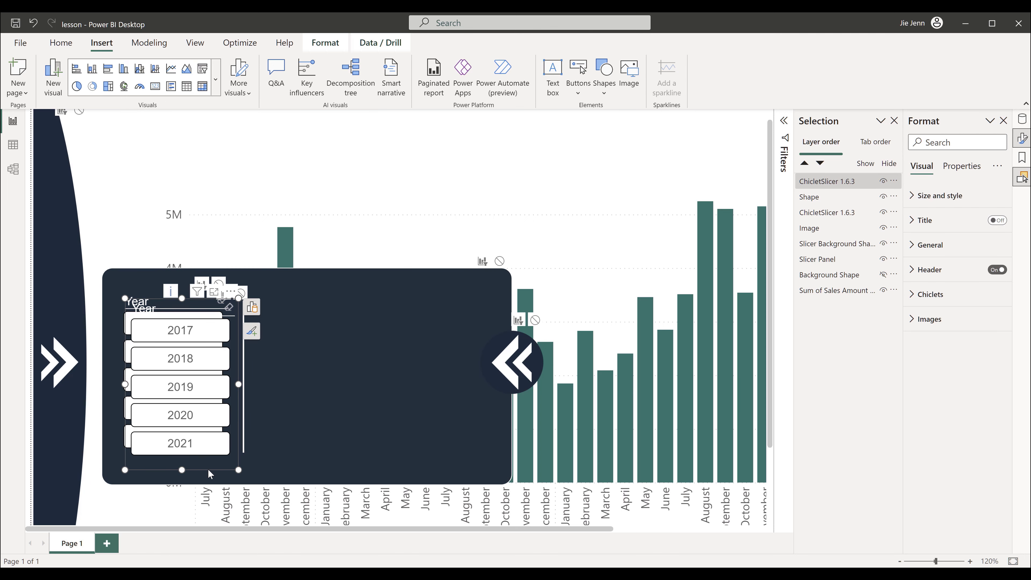
{"action": "left_click_drag", "start_coordinate": [205, 458], "coordinate": [340, 462]}
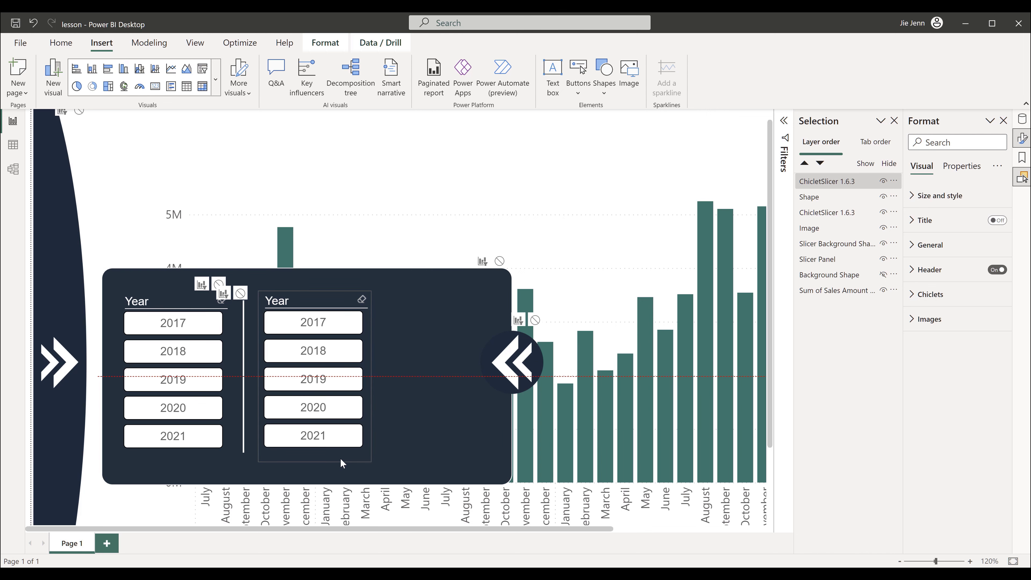
- Replace the copied slicer's Date Year category with the Month Name field from the Date table
{"action": "left_click", "coordinate": [385, 301]}
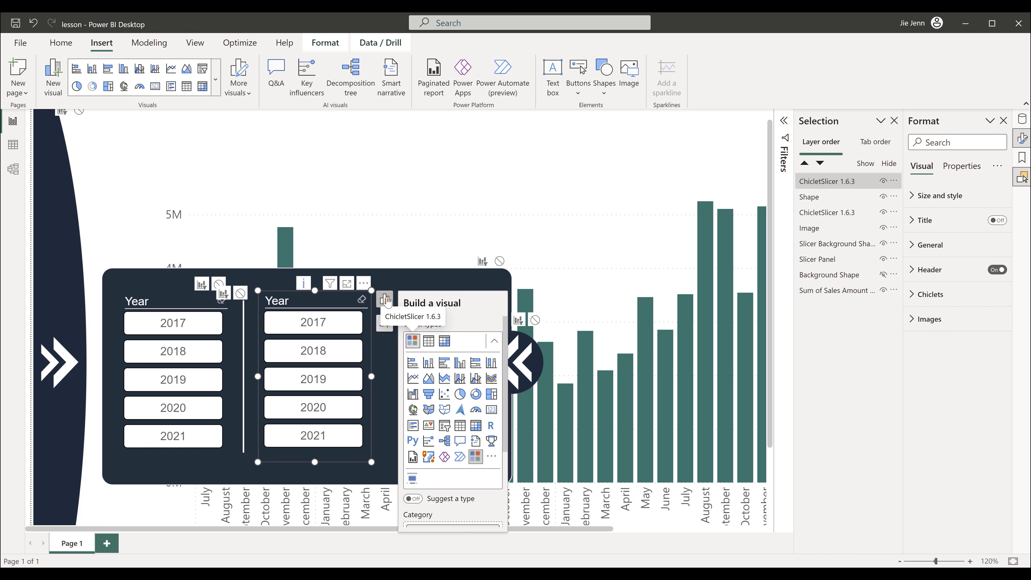
{"action": "scroll", "coordinate": [471, 388], "scroll_direction": "down", "scroll_amount": 3}
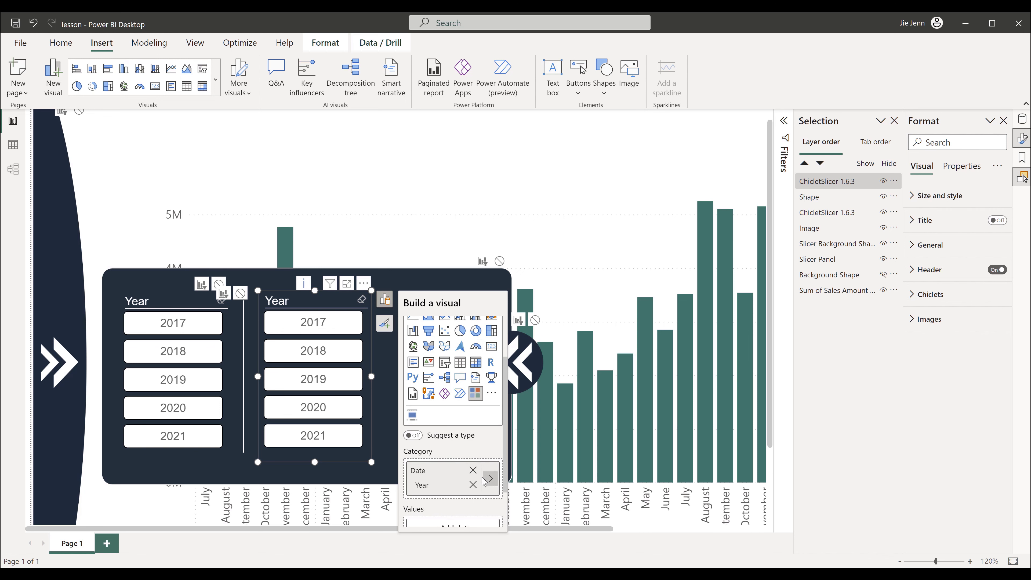
{"action": "left_click", "coordinate": [473, 485]}
{"action": "left_click", "coordinate": [472, 473]}
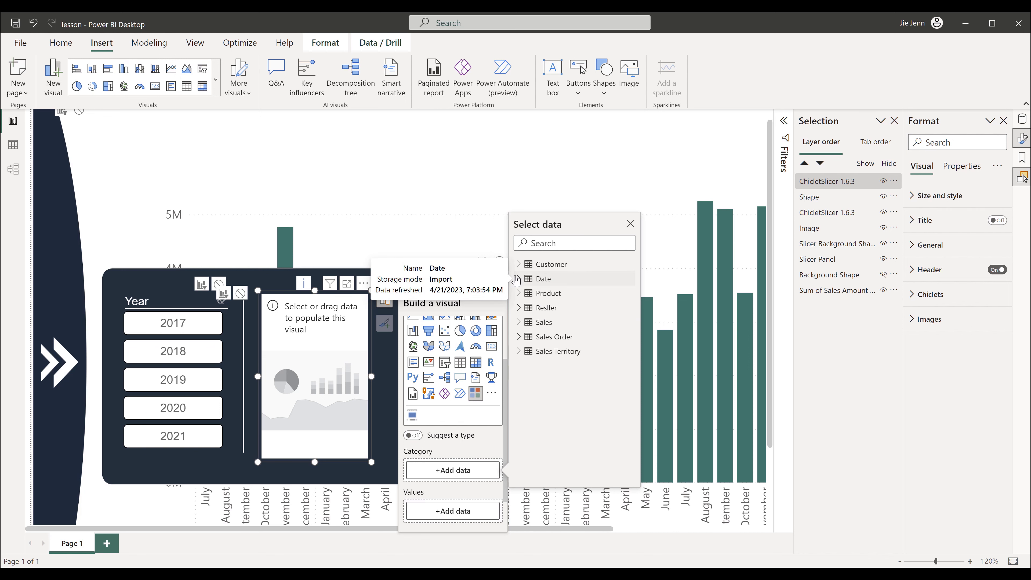
{"action": "left_click", "coordinate": [518, 279]}
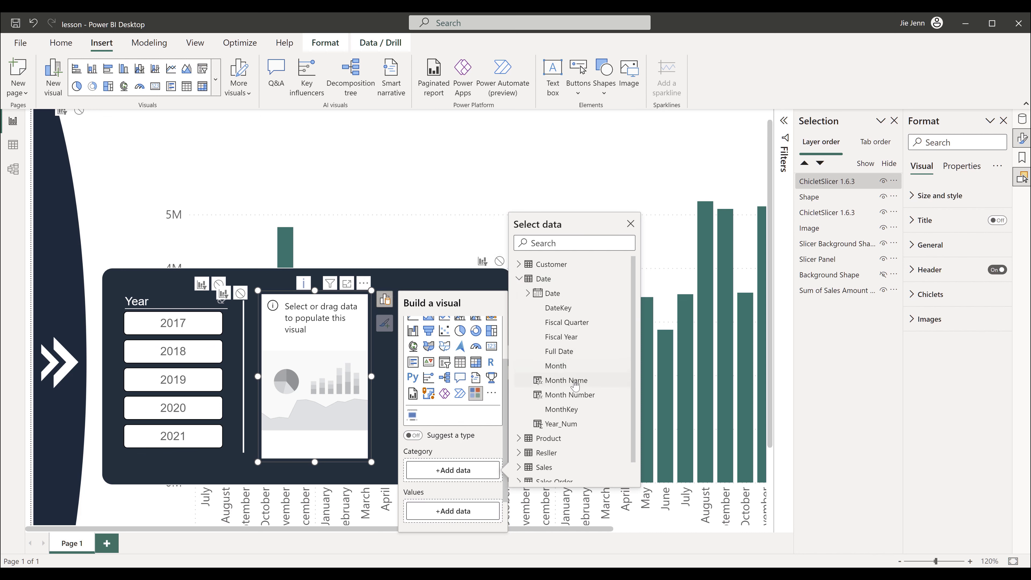
{"action": "left_click", "coordinate": [568, 380]}
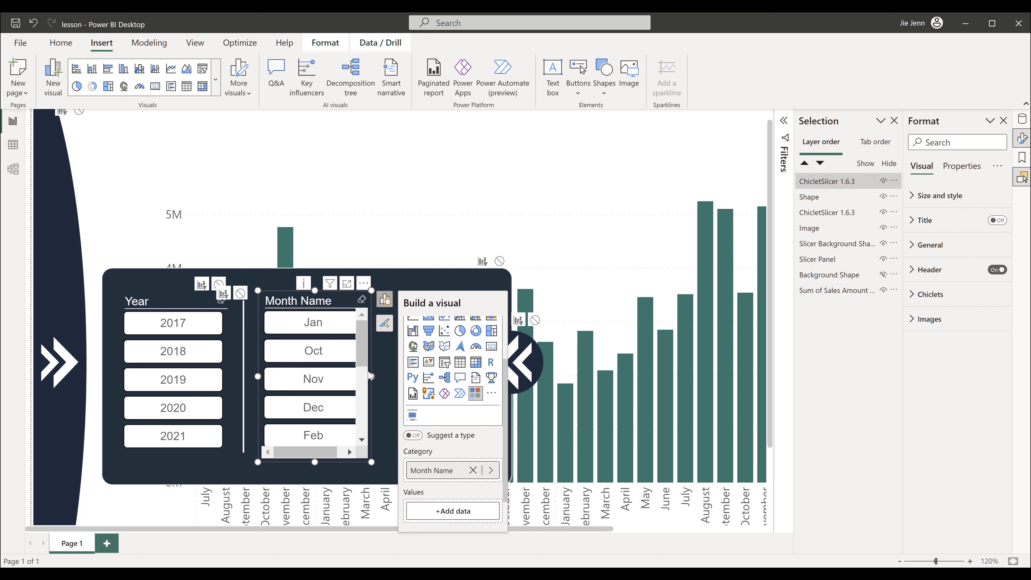
- Widen the Month Name slicer toward the right edge of the rounded panel
{"action": "left_click_drag", "start_coordinate": [370, 375], "coordinate": [477, 377]}
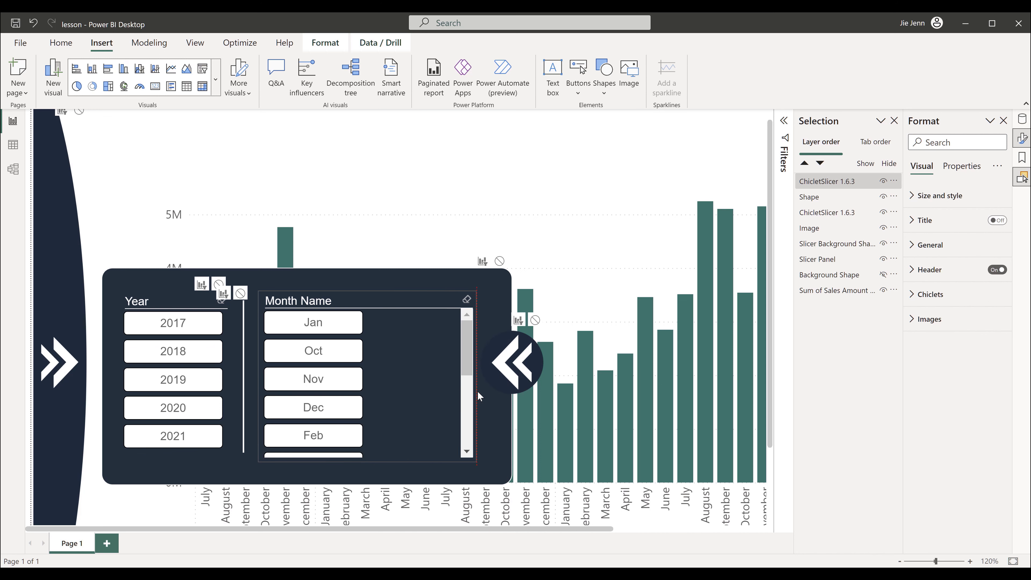
{"action": "scroll", "coordinate": [434, 384], "scroll_direction": "down", "scroll_amount": 1}
{"action": "scroll", "coordinate": [434, 383], "scroll_direction": "down", "scroll_amount": 2}
{"action": "scroll", "coordinate": [434, 383], "scroll_direction": "up", "scroll_amount": 5}
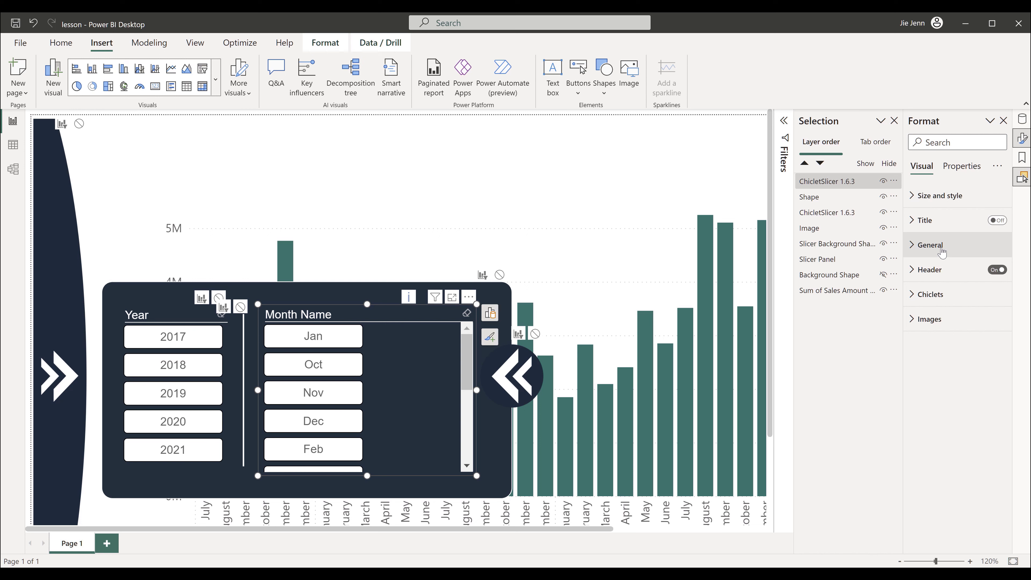
- Set the Month Name slicer to 5 rows and extend its frame slightly further within the panel
{"action": "left_click", "coordinate": [941, 252]}
{"action": "left_click_drag", "start_coordinate": [898, 320], "coordinate": [886, 320]}
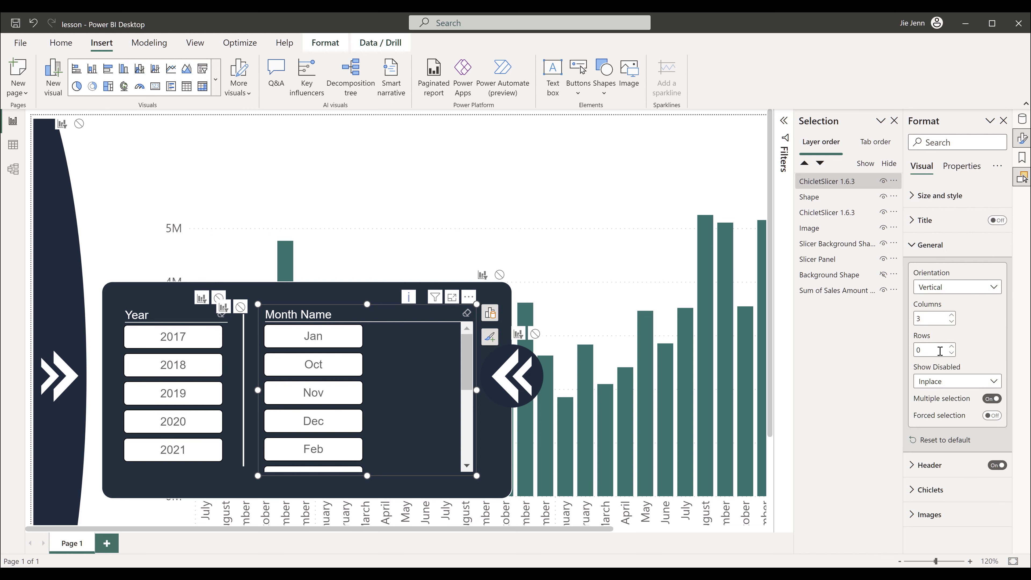
{"action": "type", "text": "5"}
{"action": "left_click_drag", "start_coordinate": [477, 475], "coordinate": [505, 475]}
{"action": "scroll", "coordinate": [449, 423], "scroll_direction": "down", "scroll_amount": 1}
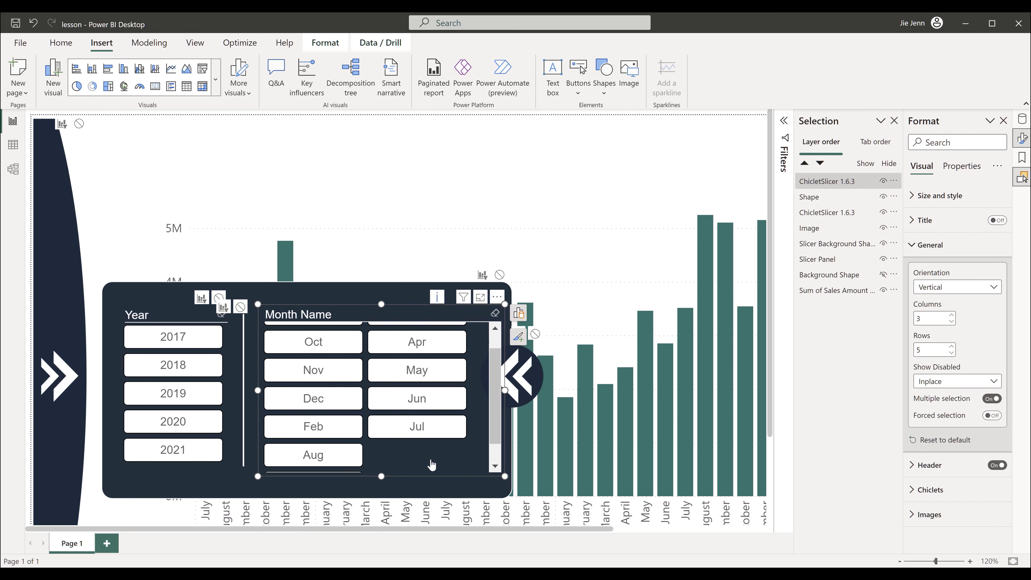
{"action": "mouse_move", "coordinate": [505, 477]}
{"action": "left_mouse_down"}
{"action": "mouse_move", "coordinate": [455, 475]}
{"action": "mouse_move", "coordinate": [498, 475]}
{"action": "left_mouse_up"}
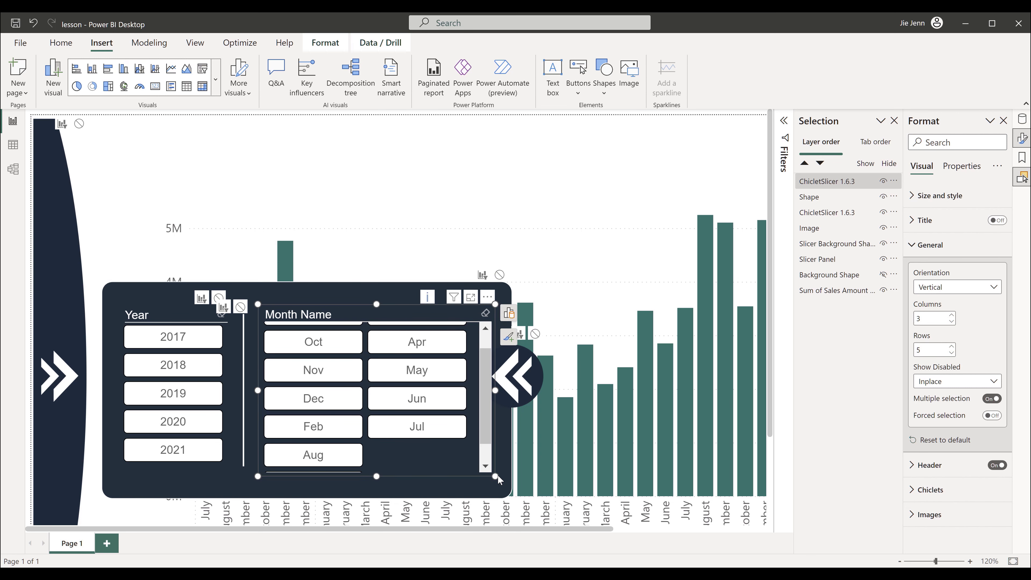
- Widen the Slicer Background Shape panel to the right and move the double-arrow image onto its new right edge
{"action": "left_click", "coordinate": [503, 448]}
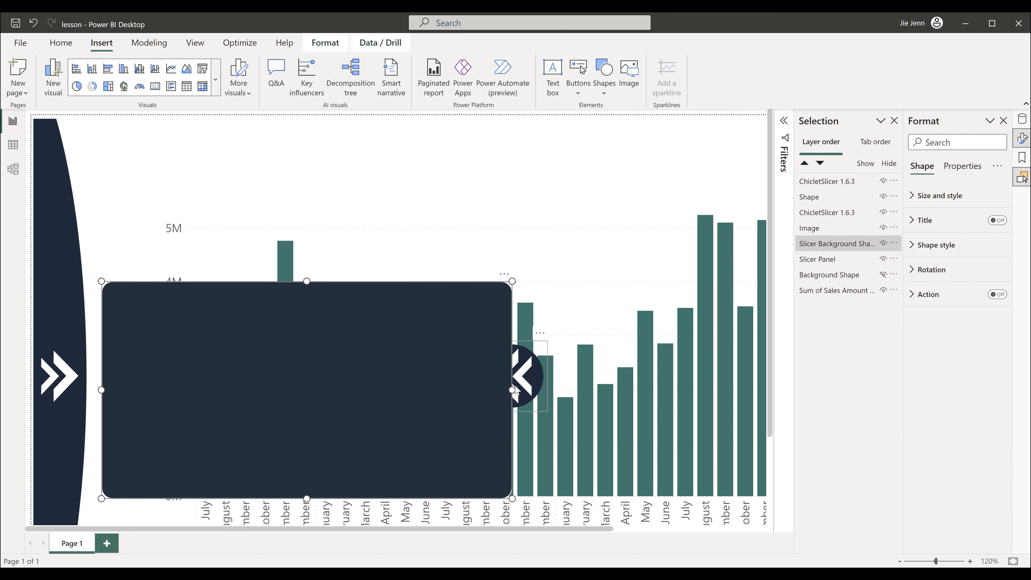
{"action": "left_click_drag", "start_coordinate": [512, 392], "coordinate": [643, 394]}
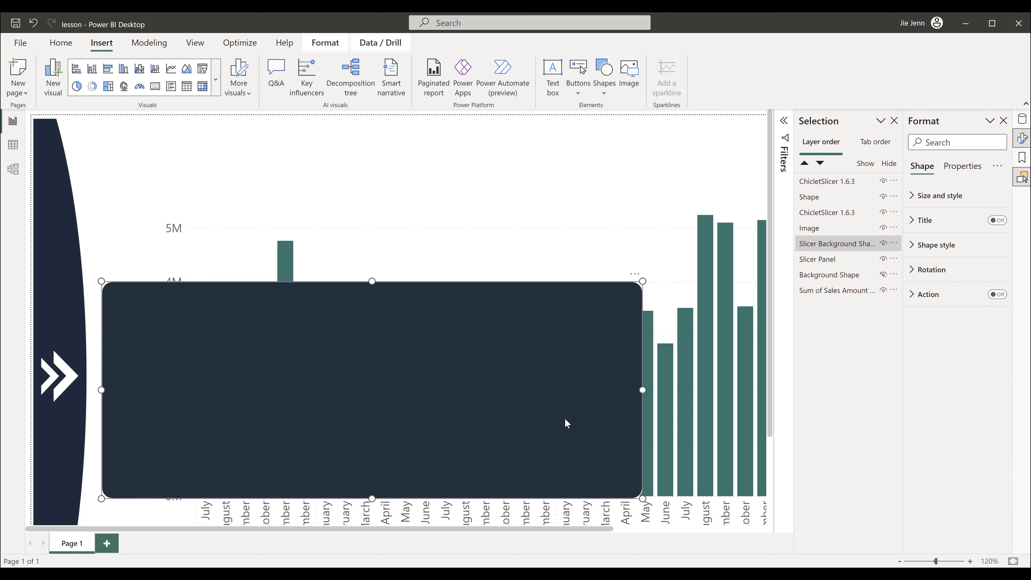
{"action": "left_click", "coordinate": [619, 164]}
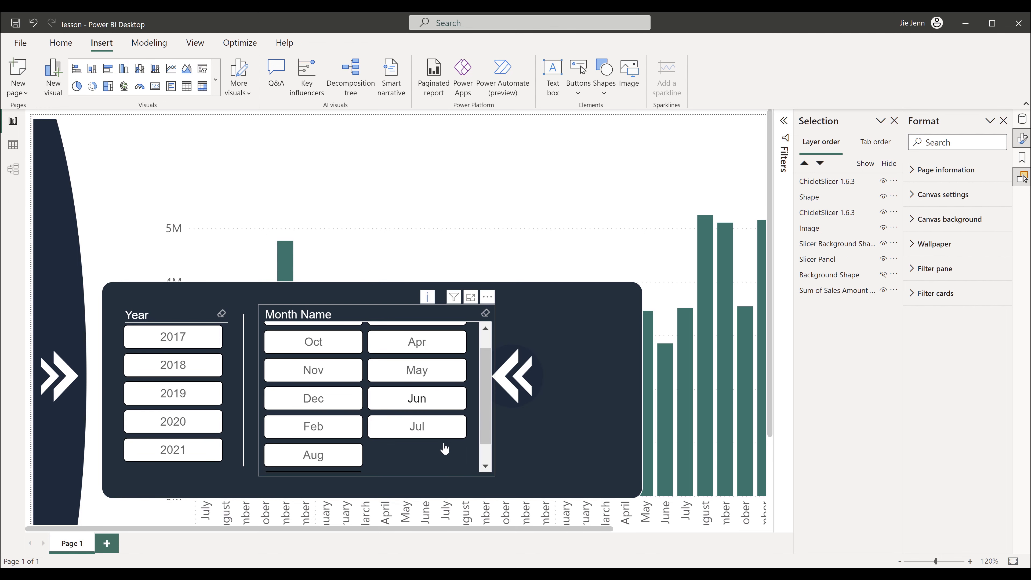
{"action": "left_click", "coordinate": [492, 410]}
{"action": "left_click_drag", "start_coordinate": [510, 386], "coordinate": [651, 398]}
- Widen the Month Name slicer to fit three columns of months, with its frame ending just past the third column
{"action": "left_click", "coordinate": [489, 390]}
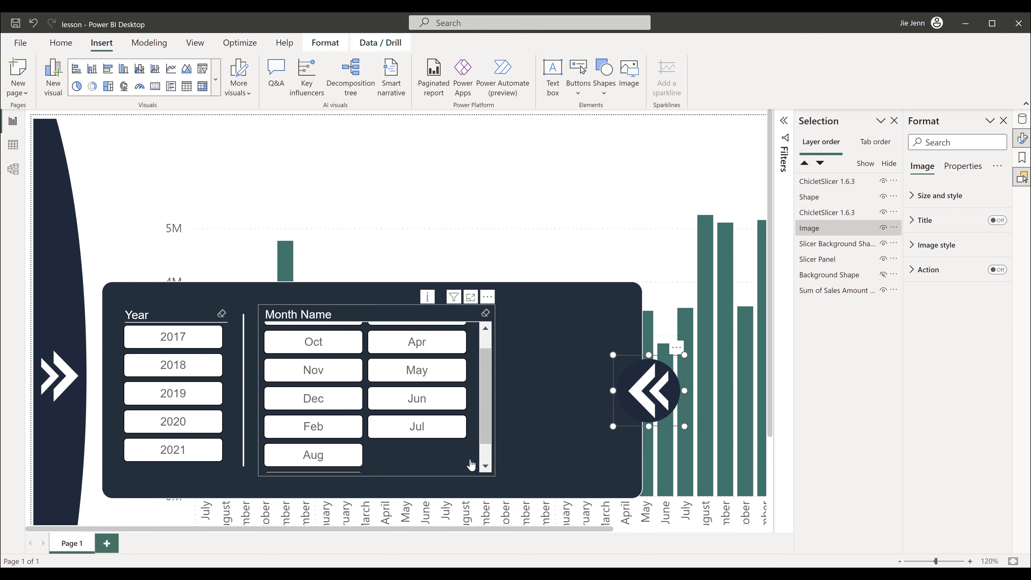
{"action": "left_click_drag", "start_coordinate": [549, 386], "coordinate": [600, 386]}
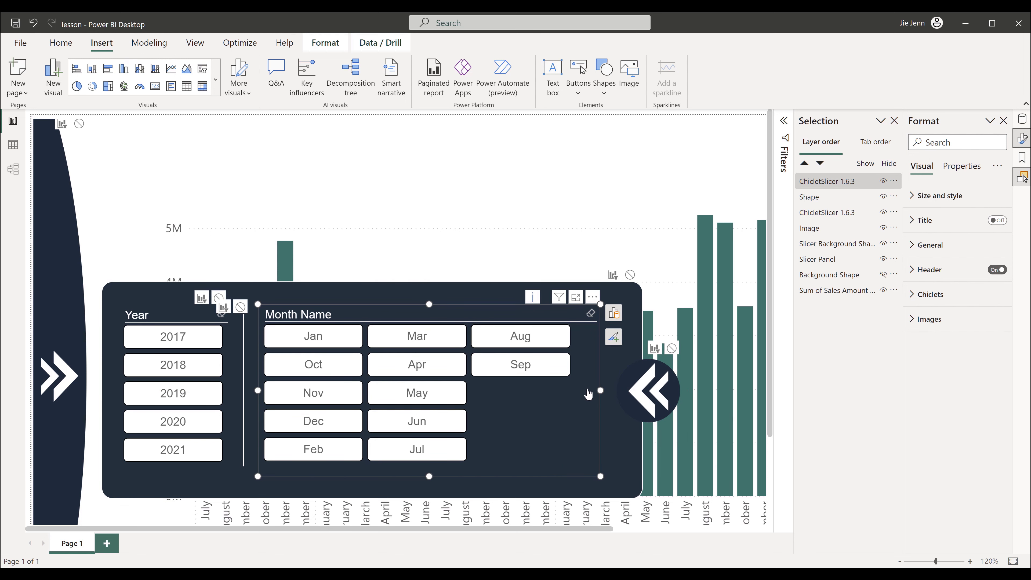
{"action": "left_click_drag", "start_coordinate": [600, 391], "coordinate": [588, 392]}
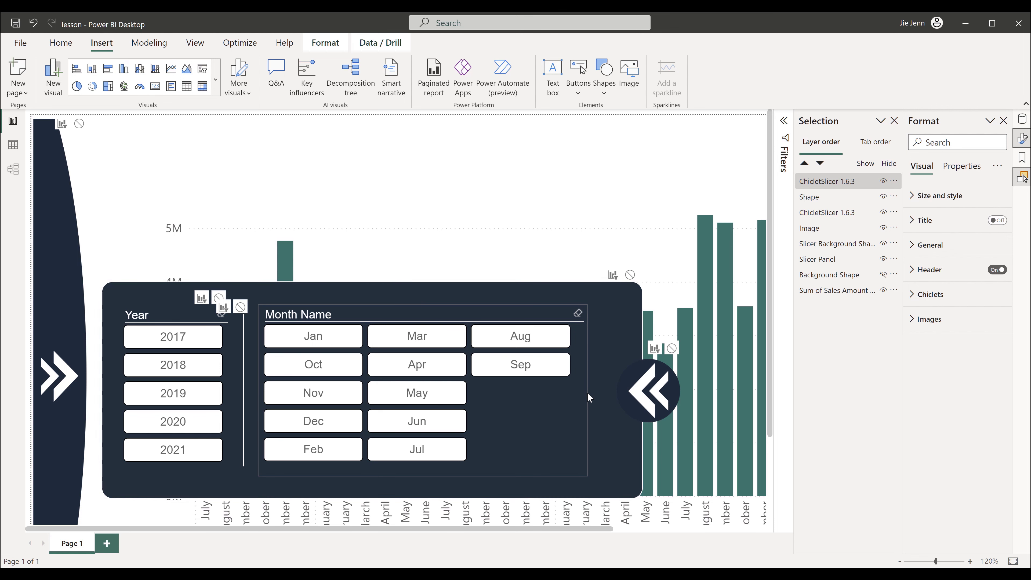
- Narrow the Slicer Background Shape panel so its right edge sits just beyond the Month Name slicer
{"action": "left_click", "coordinate": [610, 422]}
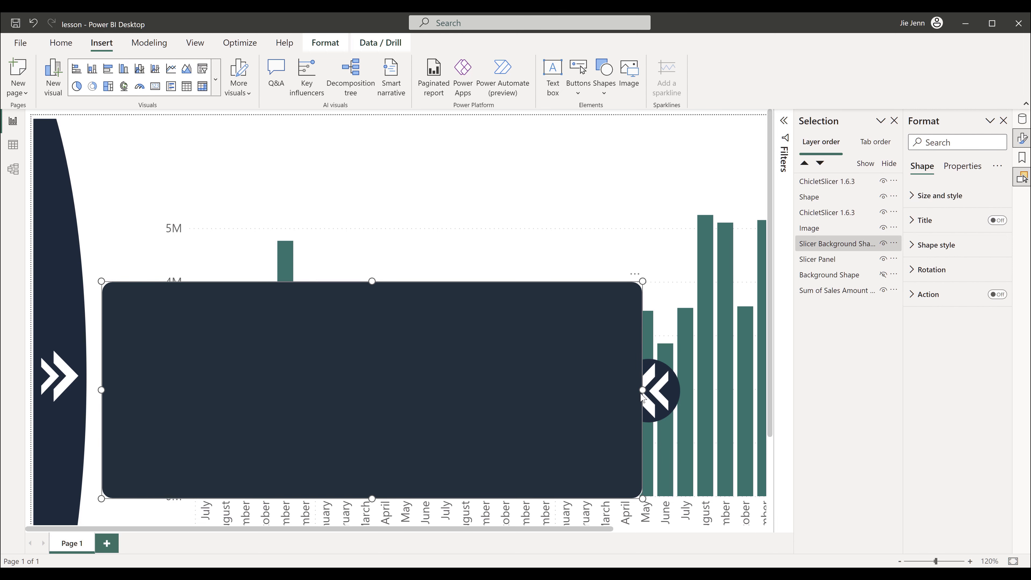
{"action": "left_click_drag", "start_coordinate": [612, 392], "coordinate": [598, 390]}
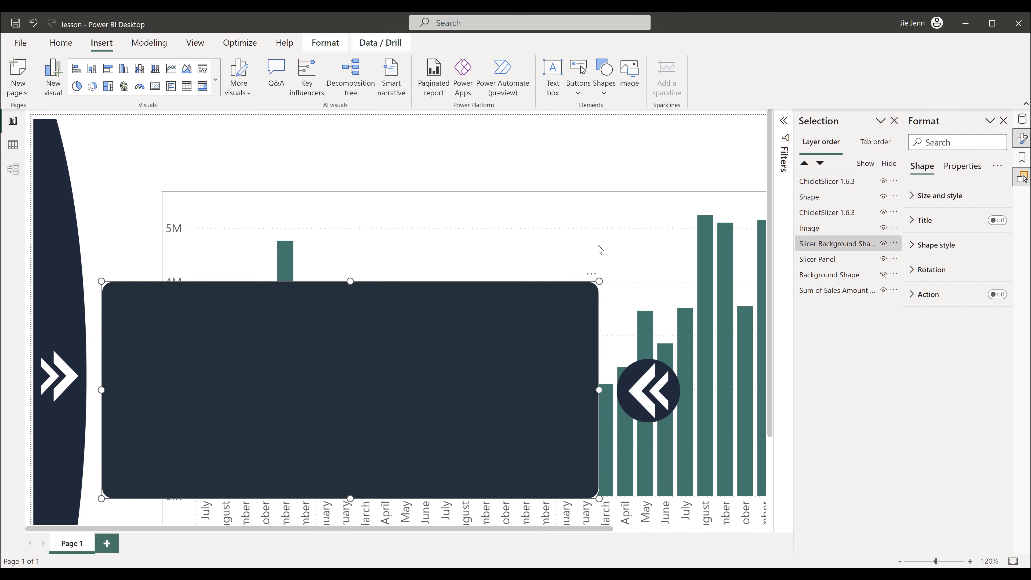
{"action": "left_click", "coordinate": [597, 234]}
{"action": "left_click", "coordinate": [586, 174]}
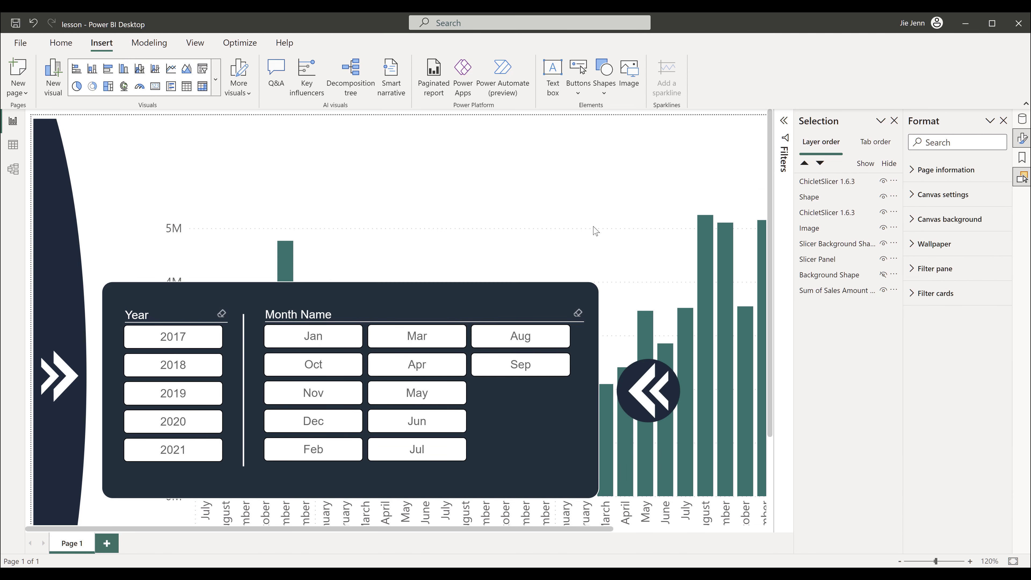
- Shrink the double-arrow image and center it vertically on the right edge of the rounded panel
{"action": "left_click", "coordinate": [648, 401]}
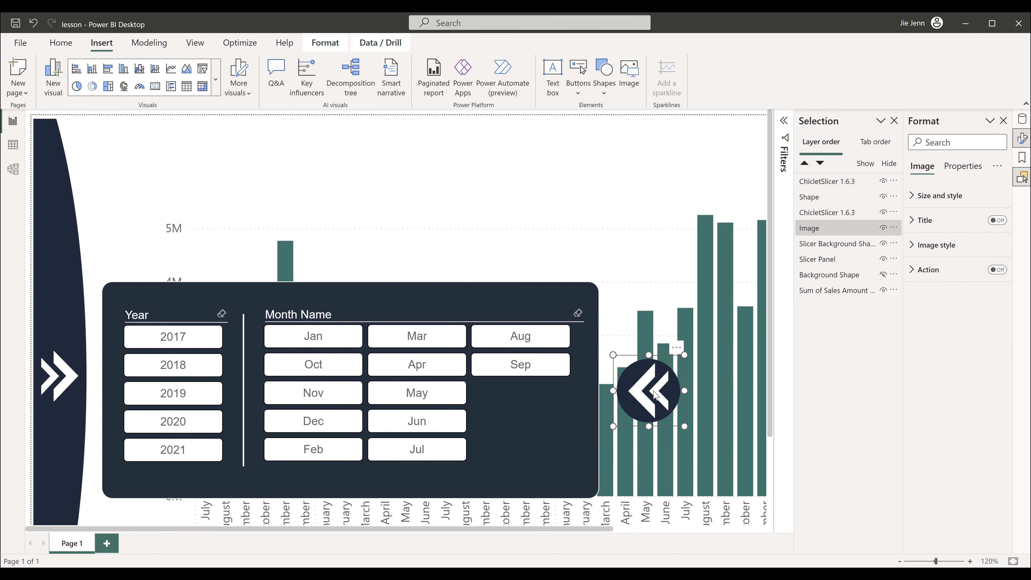
{"action": "left_click_drag", "start_coordinate": [649, 401], "coordinate": [629, 408]}
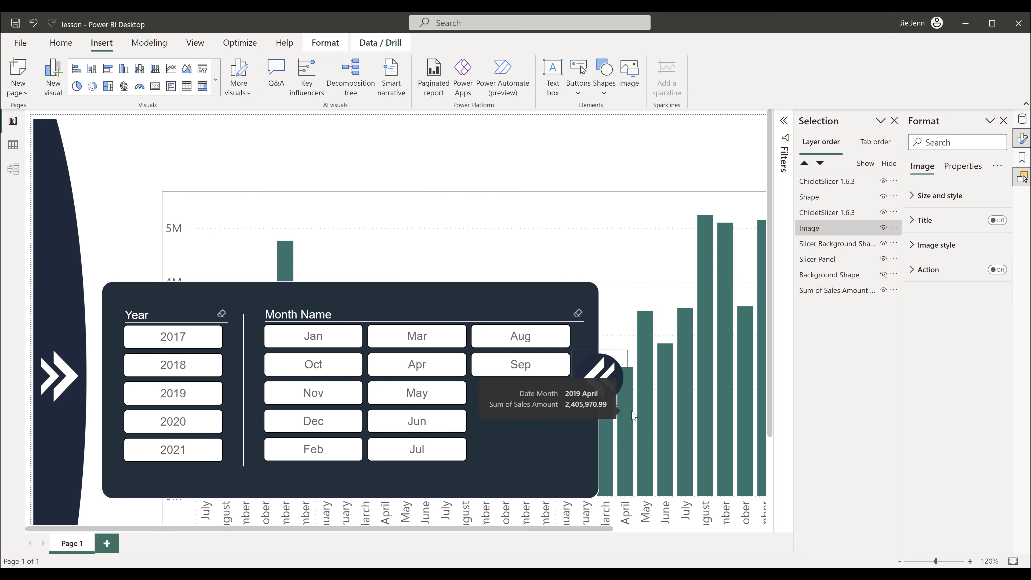
{"action": "left_click_drag", "start_coordinate": [605, 374], "coordinate": [615, 387]}
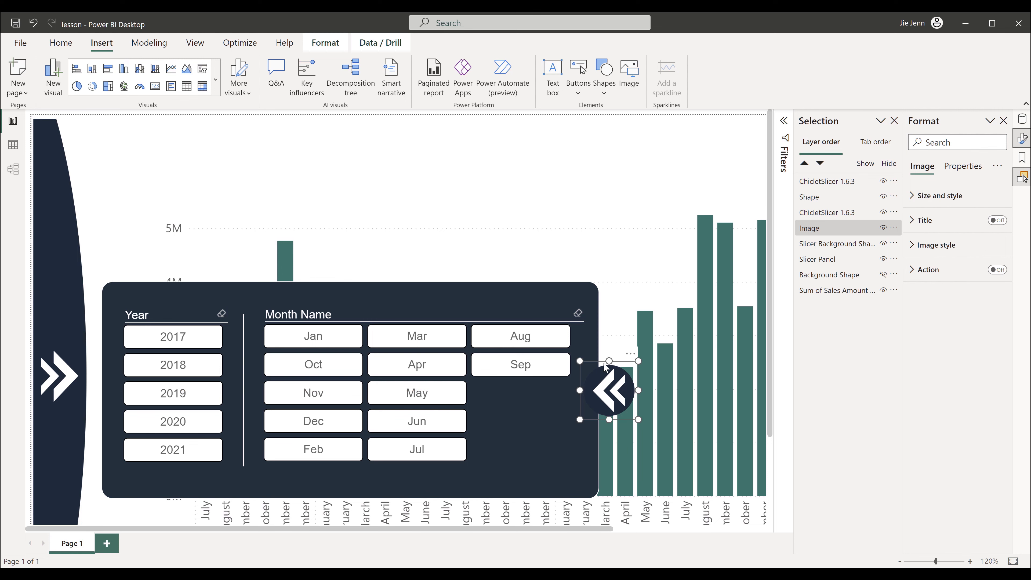
{"action": "left_click", "coordinate": [553, 403]}
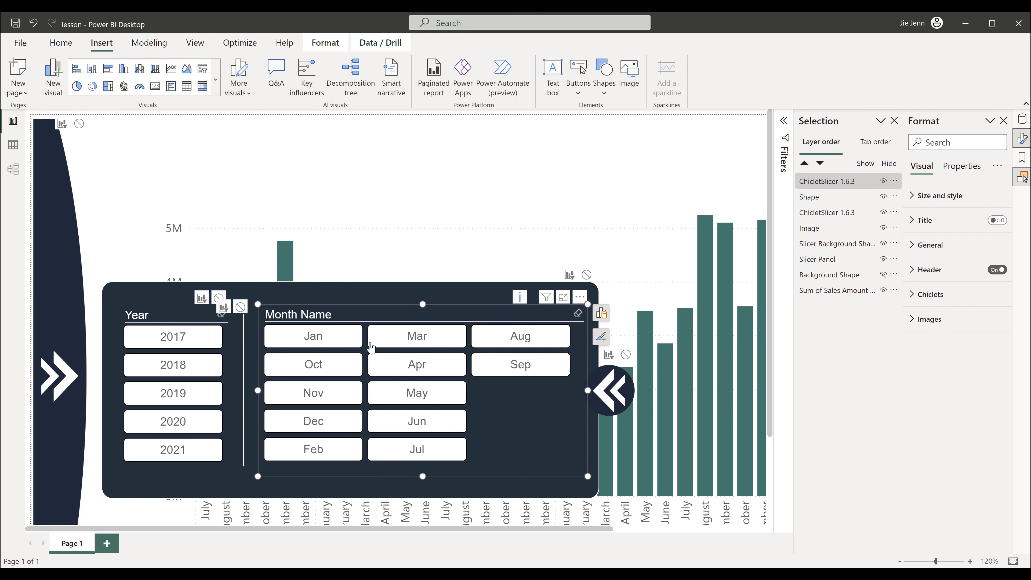
- Change the data type of the Date table's Month Number column to Whole number and return to the report
{"action": "left_click", "coordinate": [15, 148]}
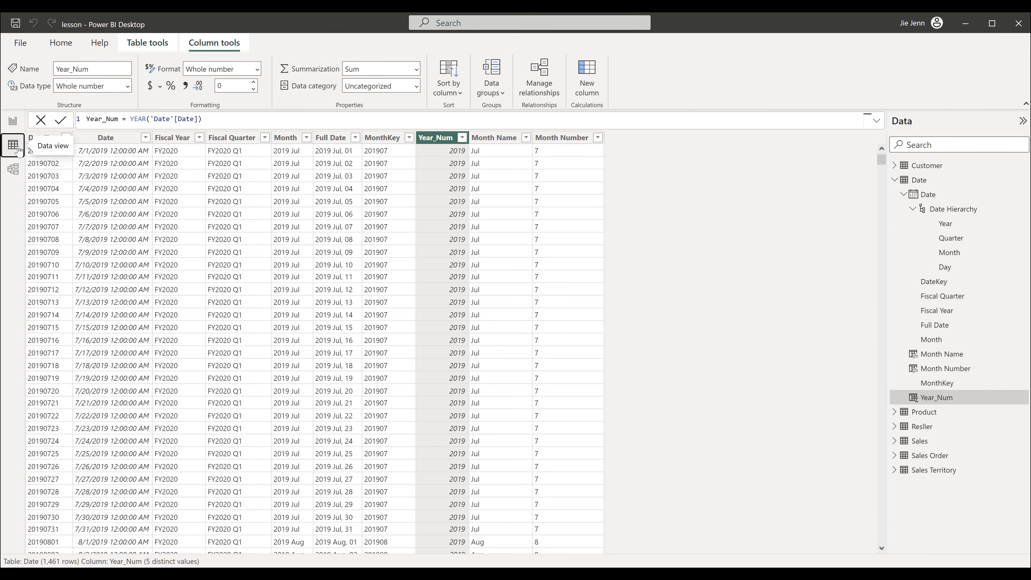
{"action": "left_click", "coordinate": [494, 137]}
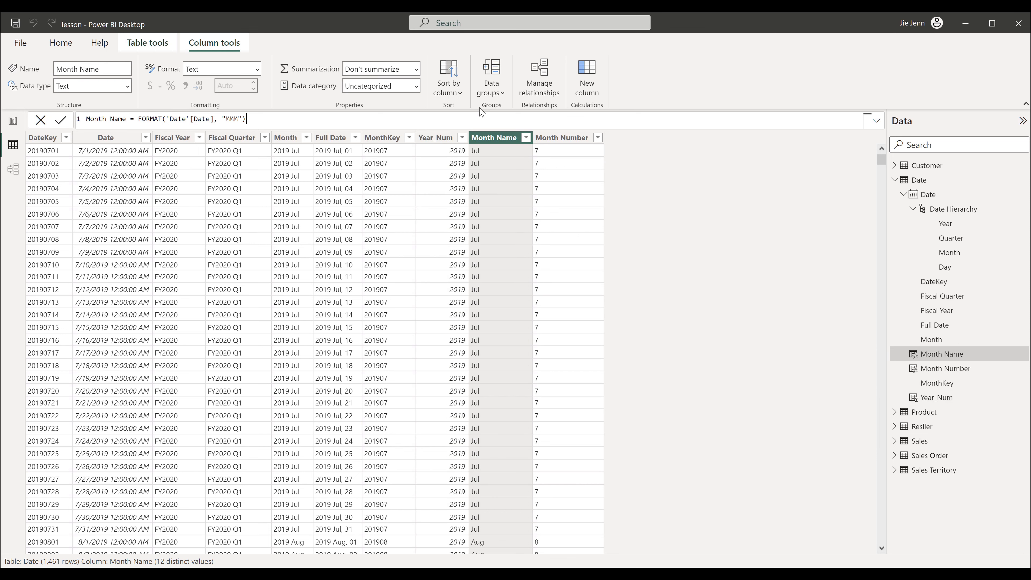
{"action": "left_click", "coordinate": [560, 138]}
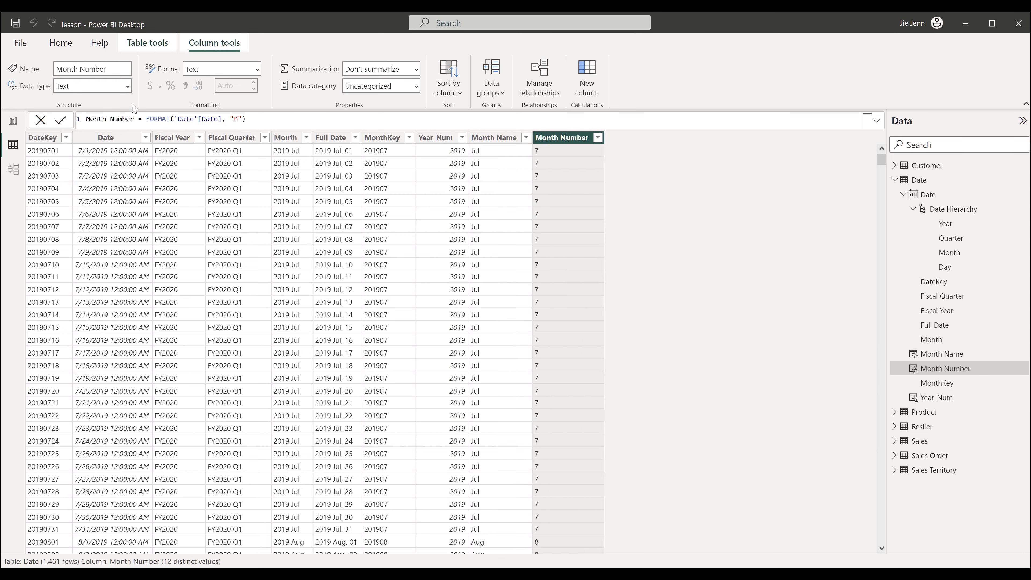
{"action": "left_click", "coordinate": [124, 86]}
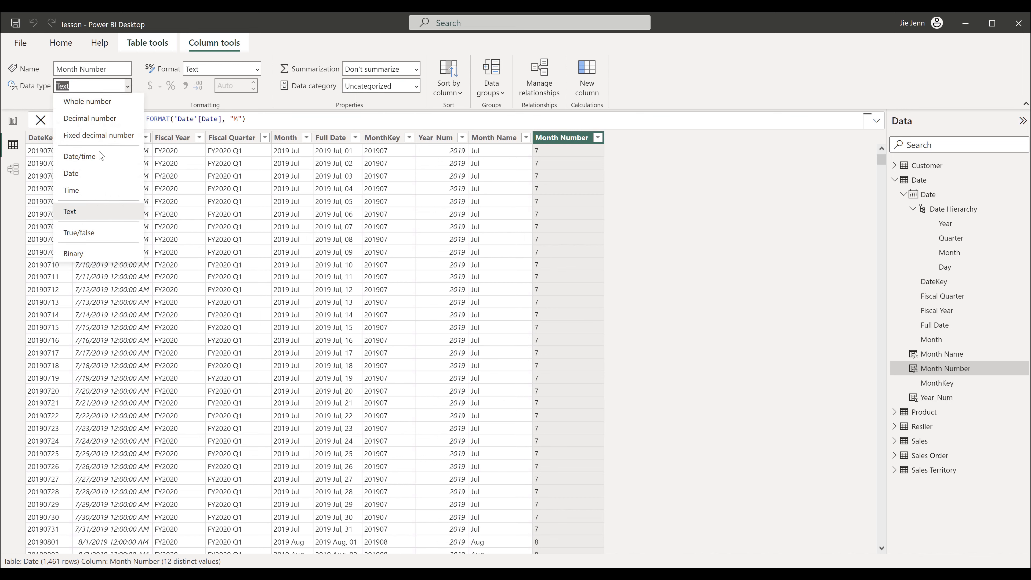
{"action": "left_click", "coordinate": [96, 102]}
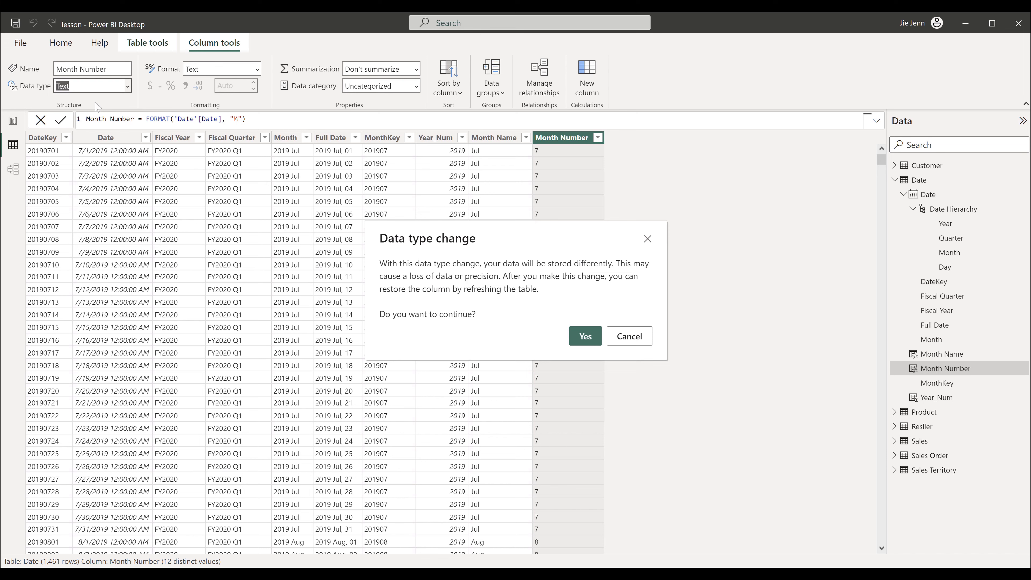
{"action": "left_click", "coordinate": [587, 341]}
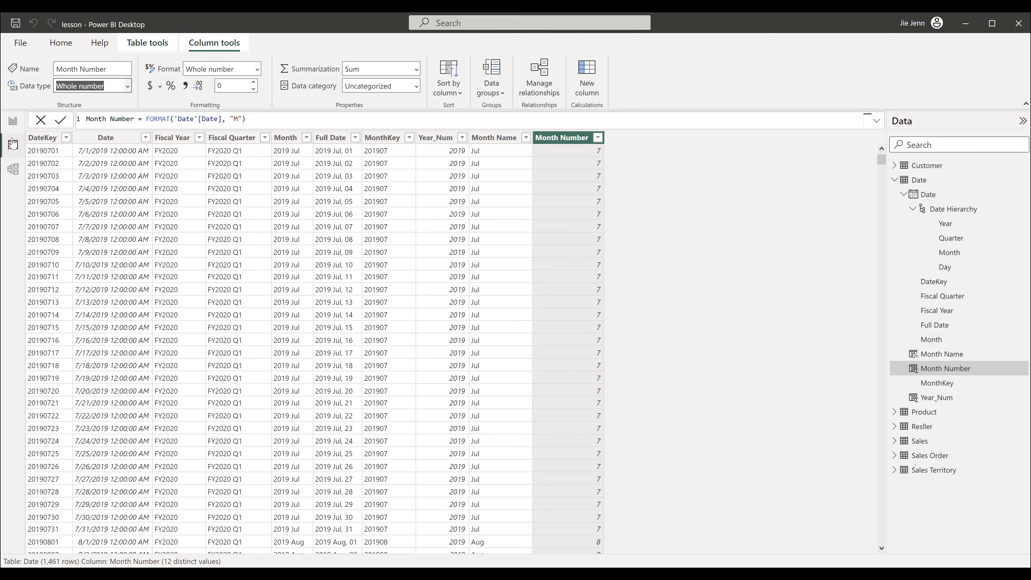
{"action": "left_click", "coordinate": [12, 121]}
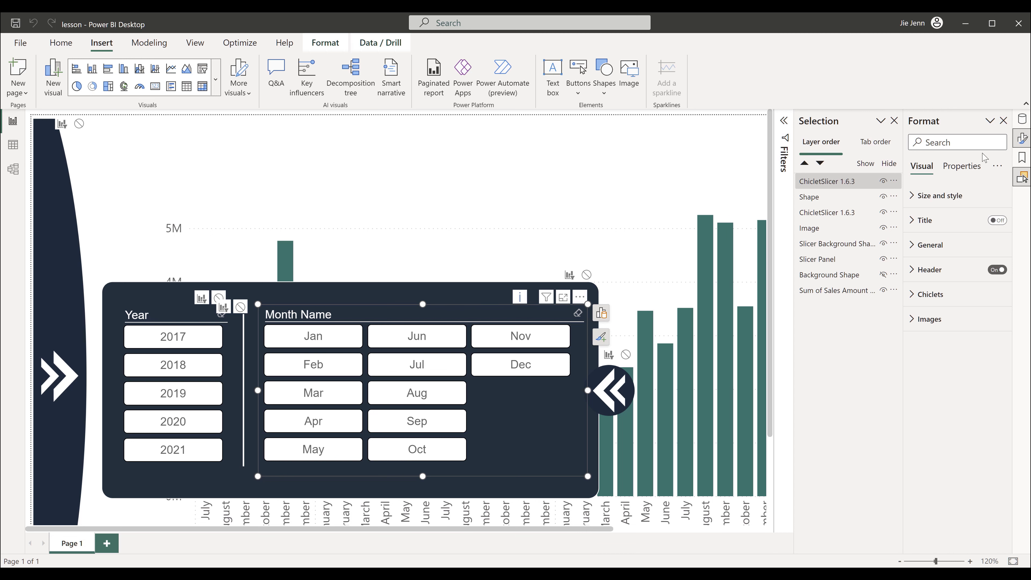
- Shorten the month slicer's header title to "Month" and review its orientation, column and row settings
{"action": "left_click", "coordinate": [930, 269]}
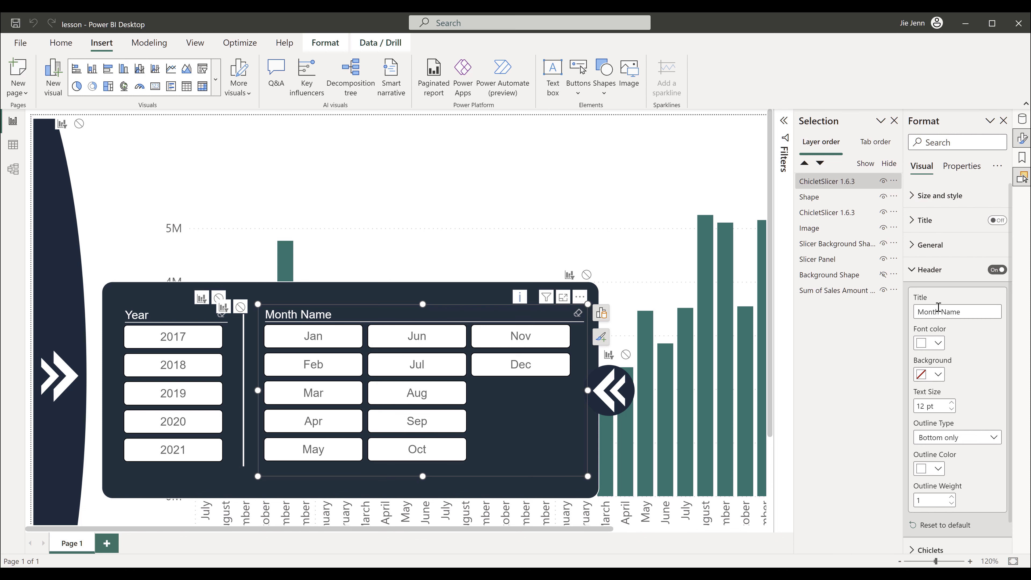
{"action": "left_click_drag", "start_coordinate": [935, 313], "coordinate": [971, 314]}
{"action": "type", "text": "h"}
{"action": "scroll", "coordinate": [966, 366], "scroll_direction": "down", "scroll_amount": 1}
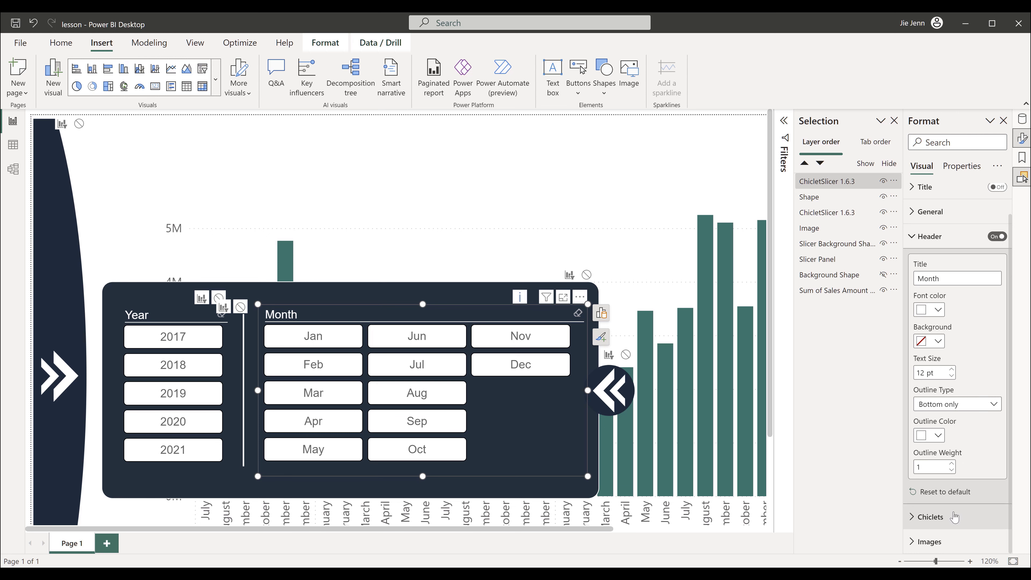
{"action": "scroll", "coordinate": [954, 517], "scroll_direction": "up", "scroll_amount": 1}
{"action": "left_click", "coordinate": [932, 245]}
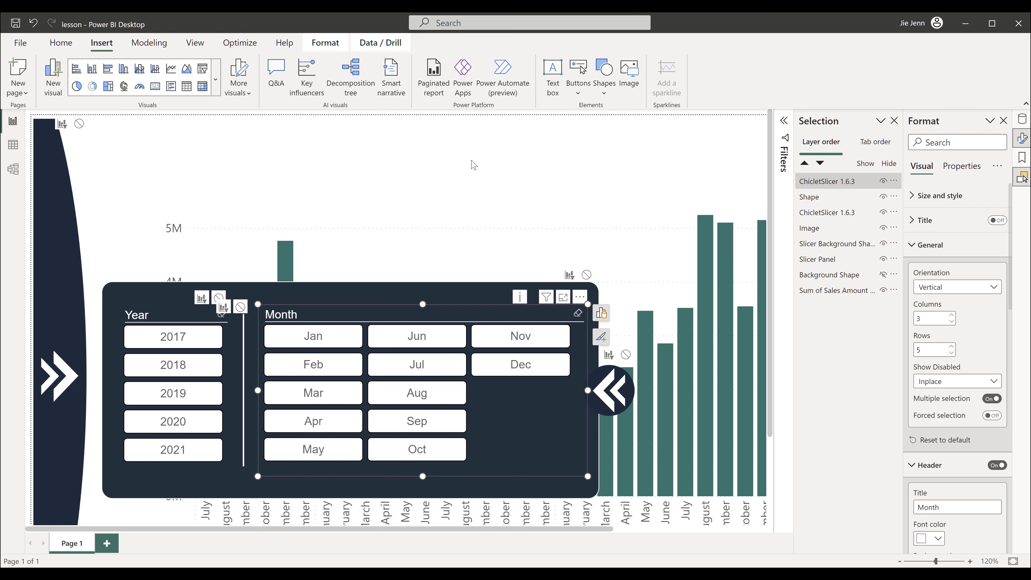
{"action": "left_click", "coordinate": [473, 165]}
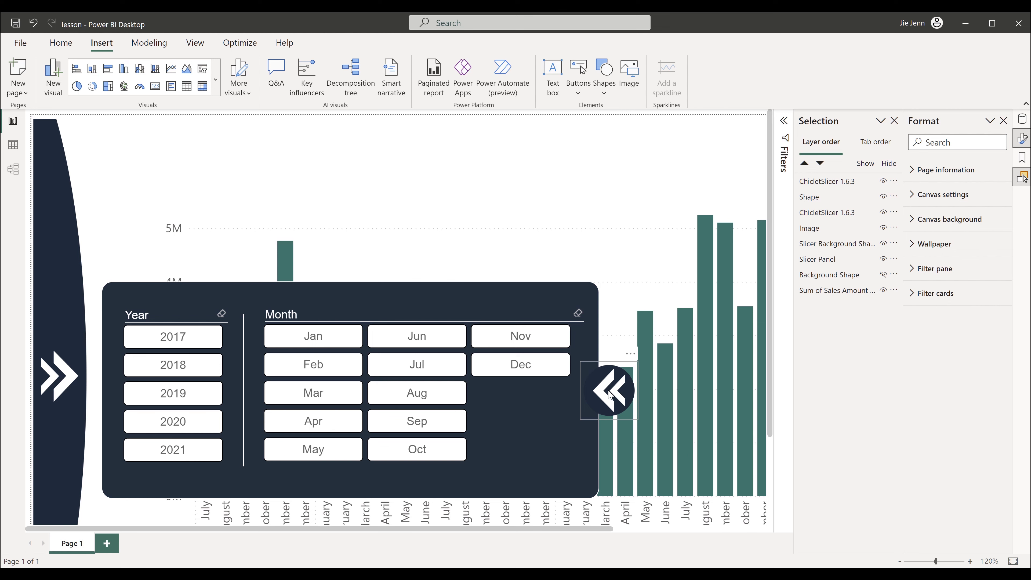
- Shift the double-arrow image slightly left so it is centered on the right edge of the rounded panel
{"action": "left_click_drag", "start_coordinate": [610, 395], "coordinate": [600, 395]}
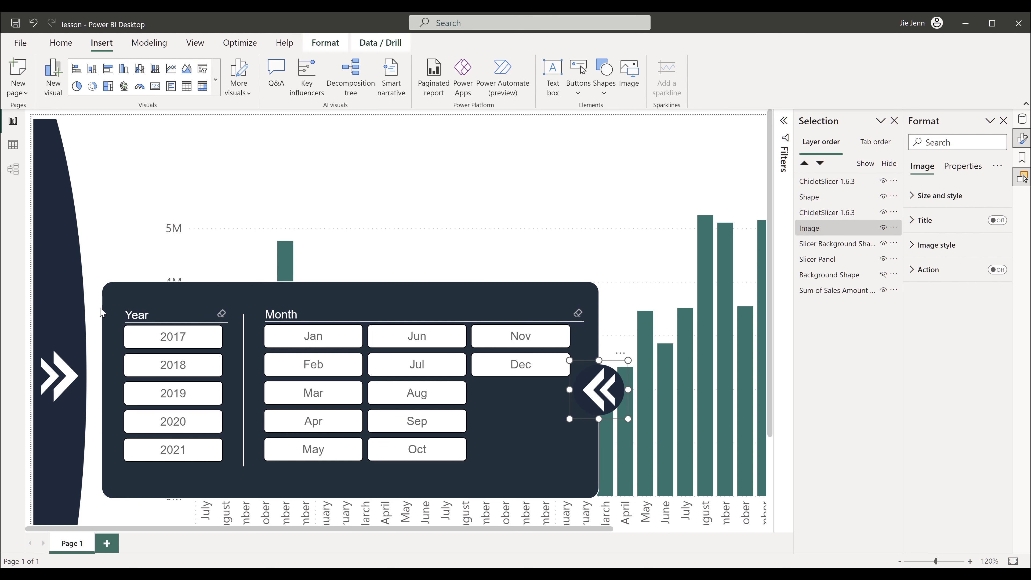
{"action": "left_click", "coordinate": [111, 306]}
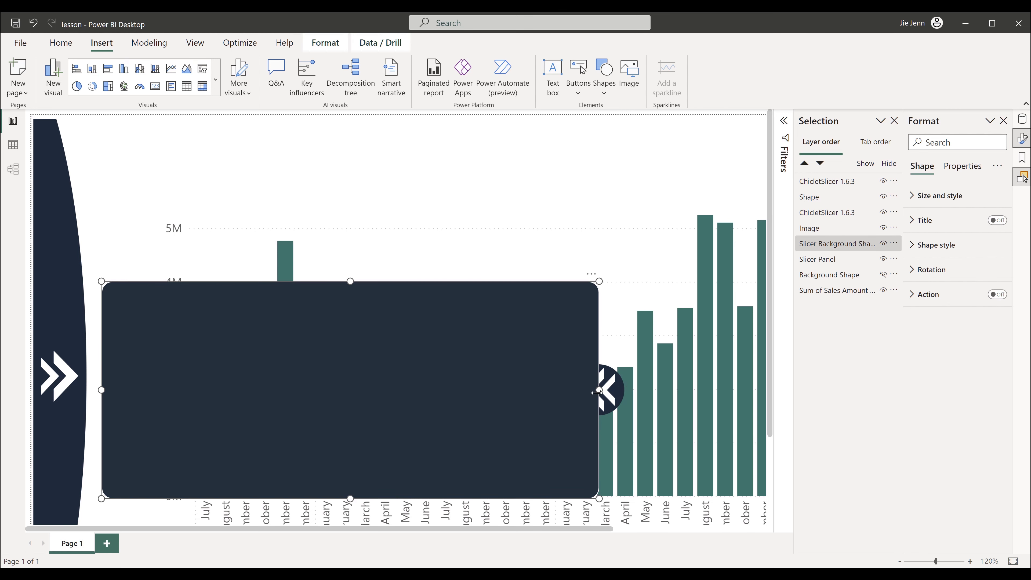
{"action": "left_click", "coordinate": [604, 390], "text": "ctrl"}
- Hide the sales amount chart and group both slicers, the divider, double-arrow image and rounded background as "Slicer Grouping"
{"action": "left_click", "coordinate": [658, 211]}
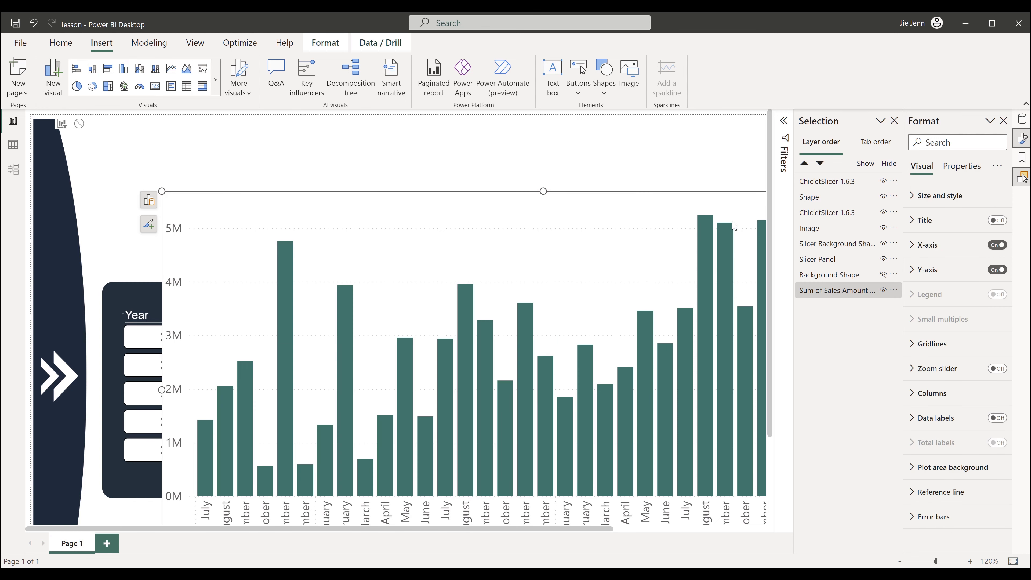
{"action": "left_click", "coordinate": [884, 291]}
{"action": "scroll", "coordinate": [116, 244], "scroll_direction": "down", "scroll_amount": 1}
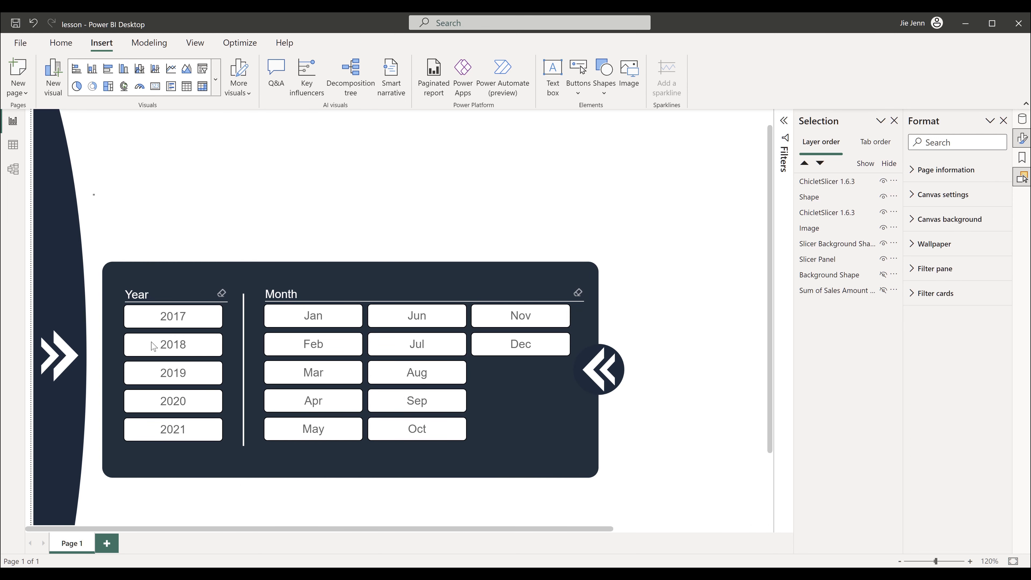
{"action": "mouse_move", "coordinate": [95, 195]}
{"action": "left_mouse_down"}
{"action": "mouse_move", "coordinate": [718, 524]}
{"action": "mouse_move", "coordinate": [714, 492]}
{"action": "left_mouse_up"}
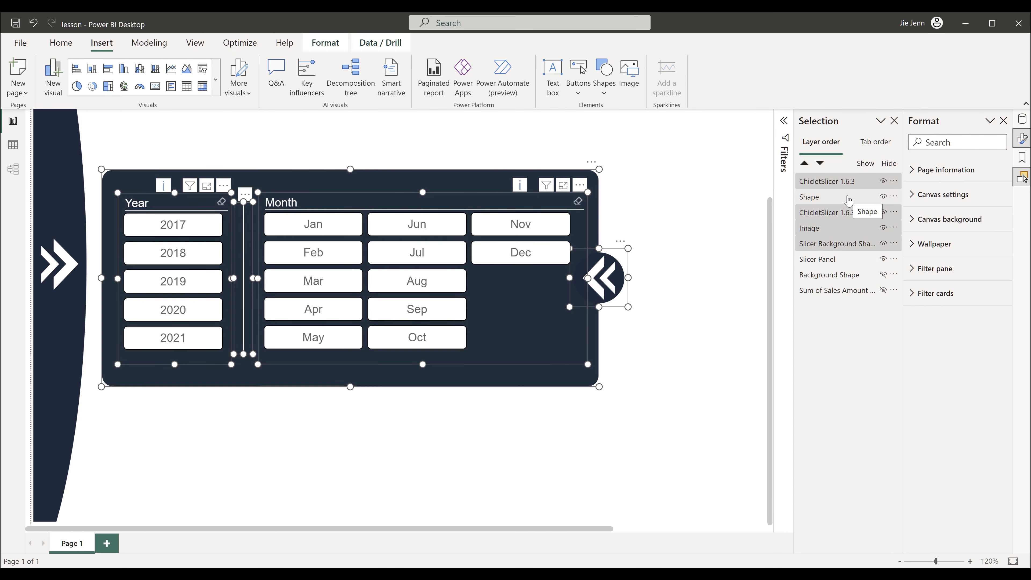
{"action": "key", "text": "ctrl+g"}
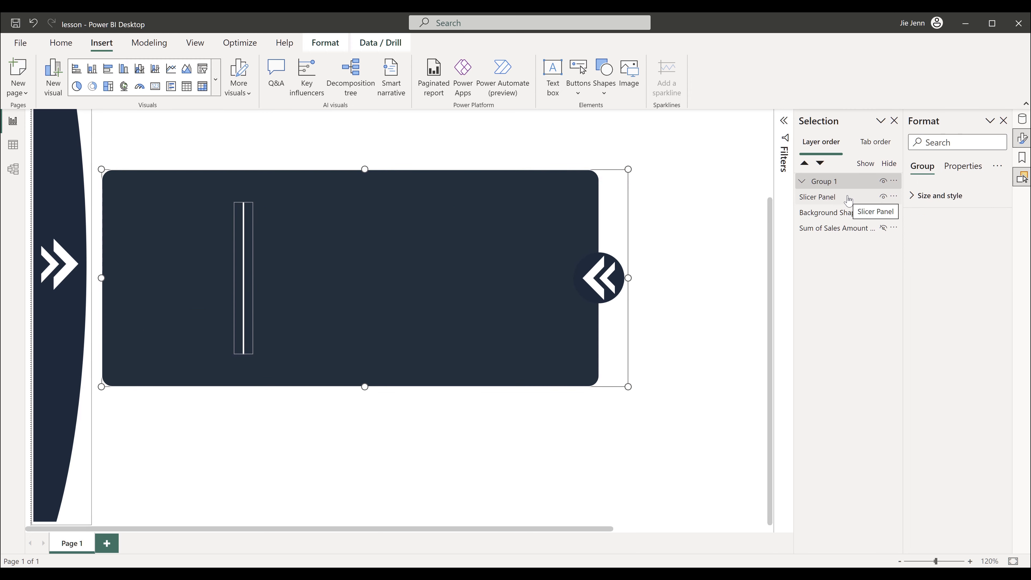
{"action": "double_click", "coordinate": [829, 182]}
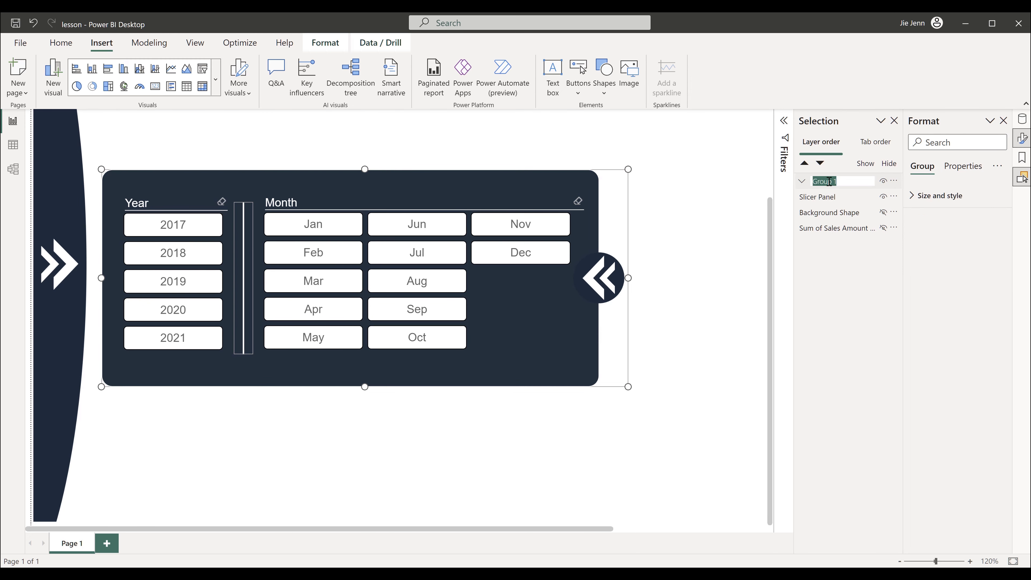
{"action": "type", "text": "Slicer Grouping"}
{"action": "key", "text": "Return"}
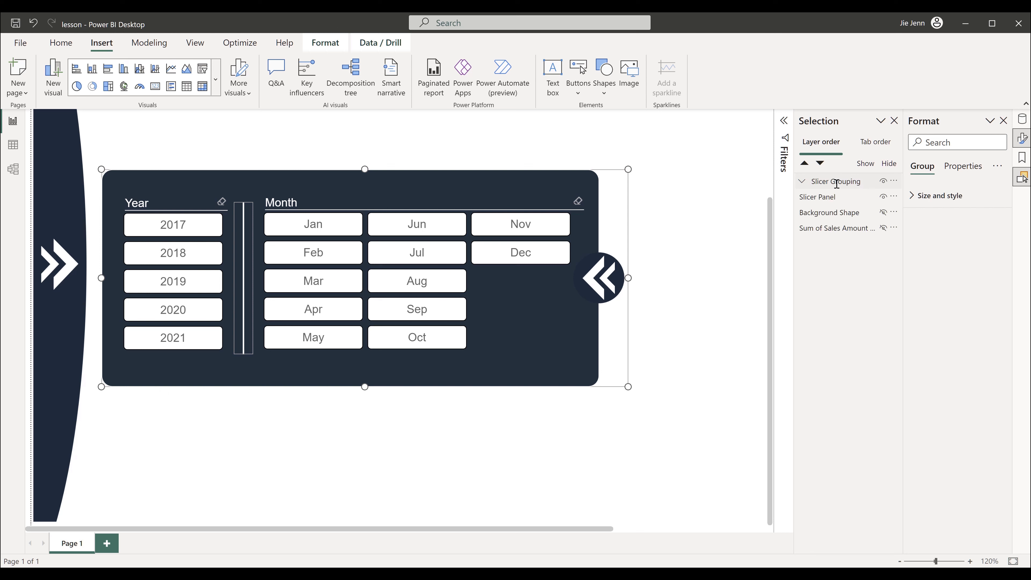
- Check what Slicer Panel and Slicer Grouping contain by expanding the group and toggling the visibility of each
{"action": "left_click", "coordinate": [820, 200]}
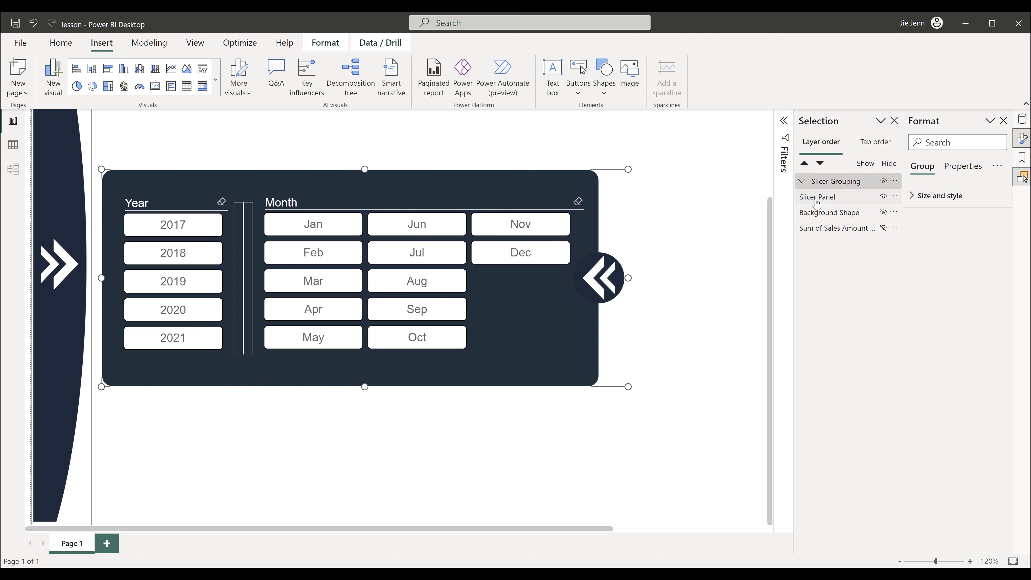
{"action": "left_click", "coordinate": [883, 196]}
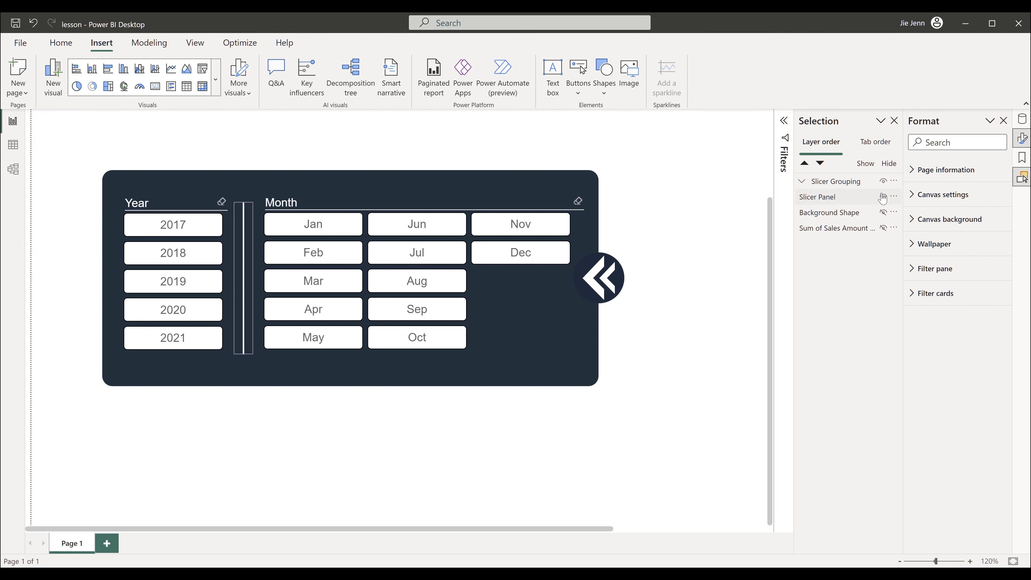
{"action": "left_click", "coordinate": [883, 196]}
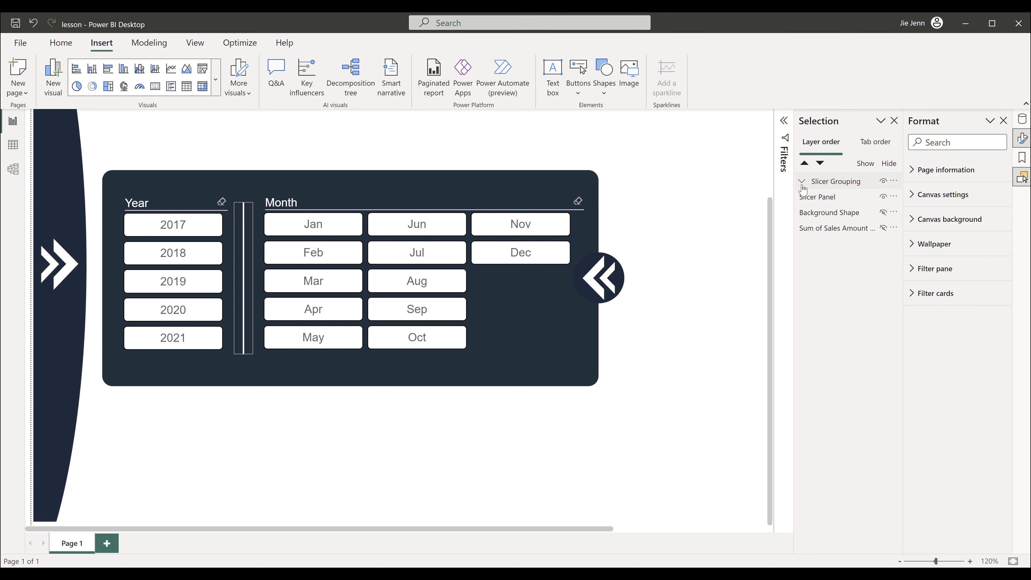
{"action": "left_click", "coordinate": [883, 182]}
{"action": "left_click", "coordinate": [883, 182]}
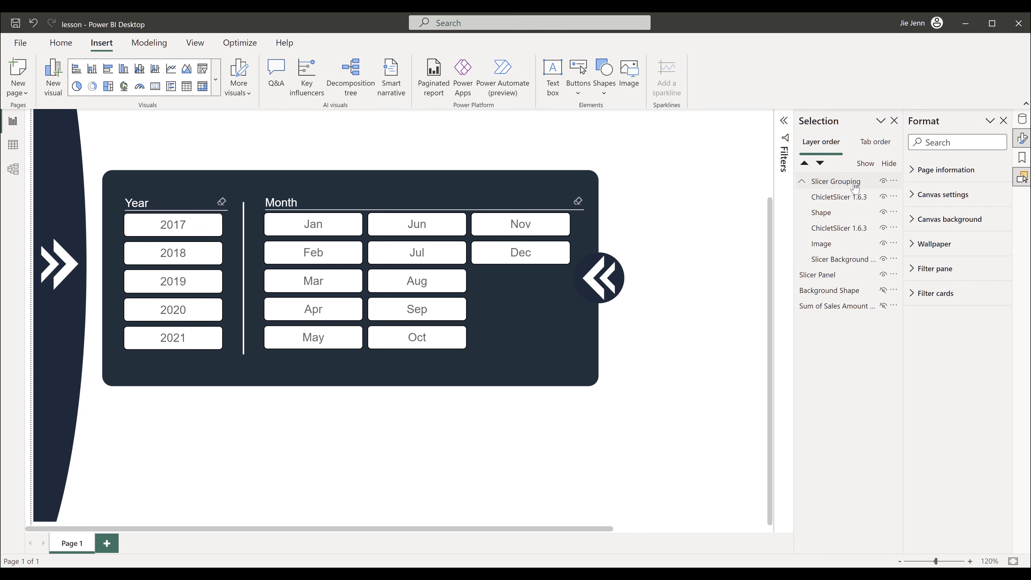
{"action": "left_click", "coordinate": [883, 182]}
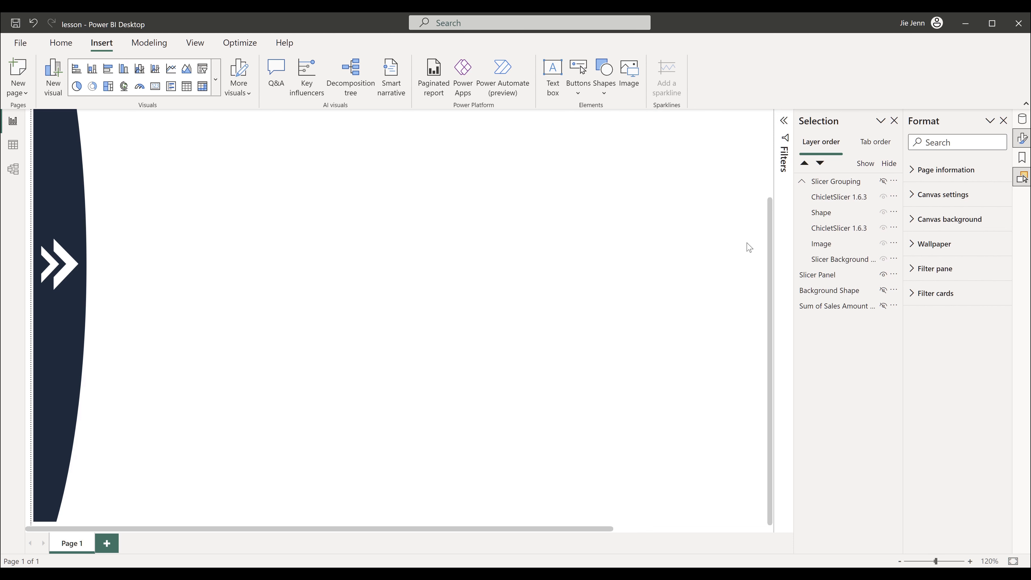
{"action": "left_click", "coordinate": [882, 186]}
{"action": "left_click", "coordinate": [883, 181]}
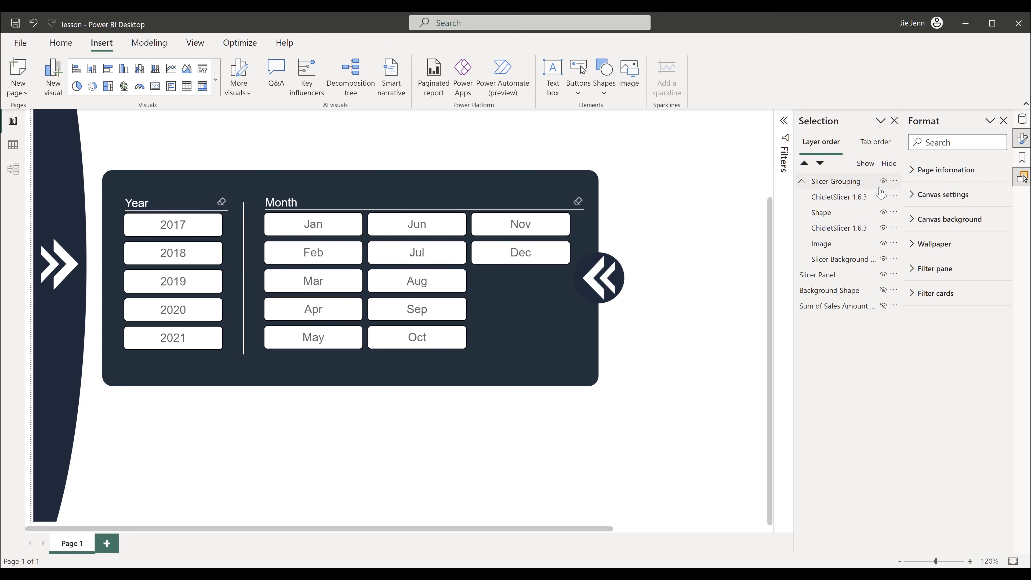
- Make the Background Shape and the sales amount chart visible and open the bookmarks alongside the layer order
{"action": "left_click", "coordinate": [883, 290]}
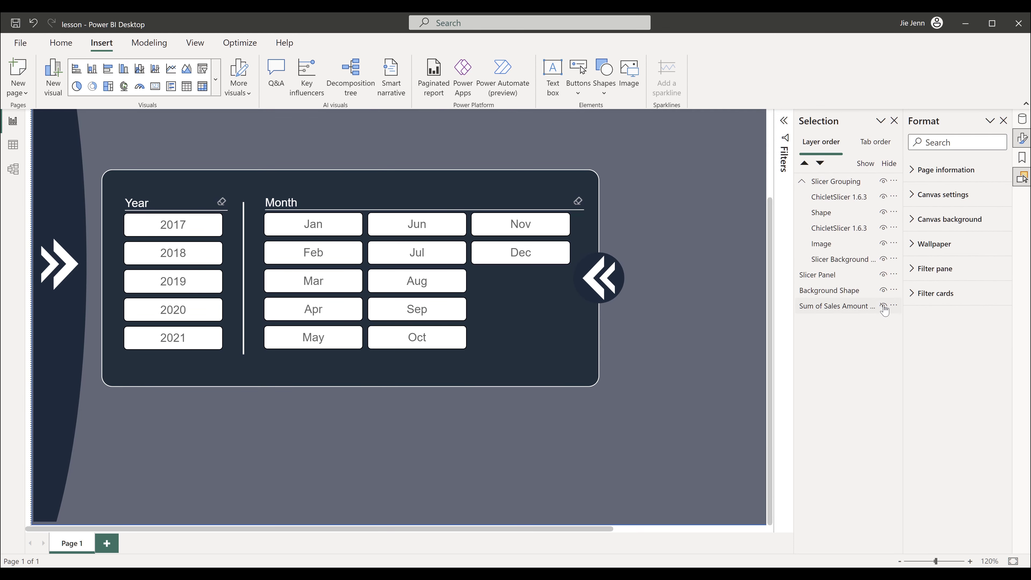
{"action": "left_click", "coordinate": [884, 306]}
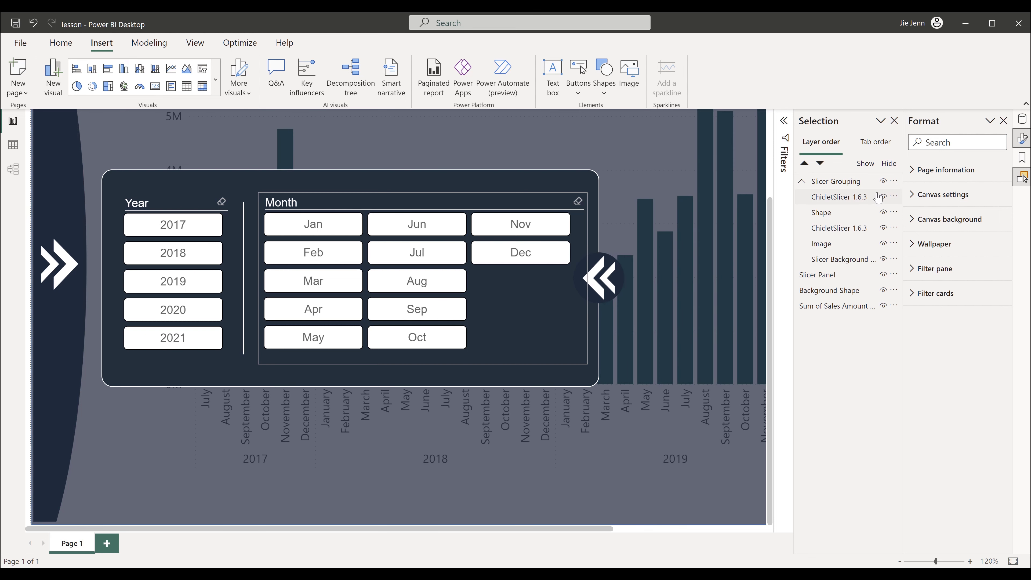
{"action": "left_click", "coordinate": [1022, 158]}
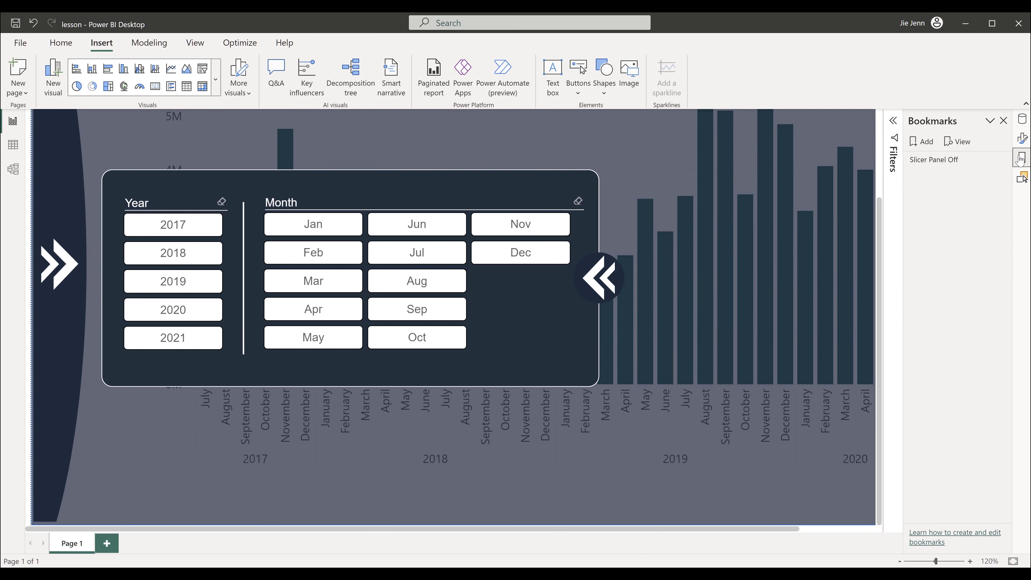
{"action": "left_click", "coordinate": [1022, 158]}
{"action": "left_click", "coordinate": [1021, 174]}
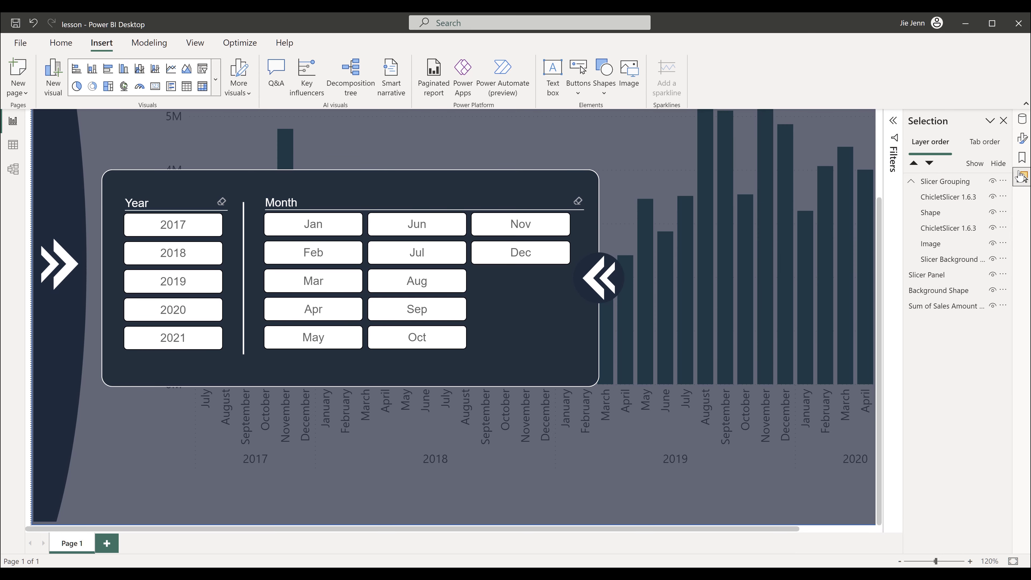
{"action": "right_click", "coordinate": [1021, 158]}
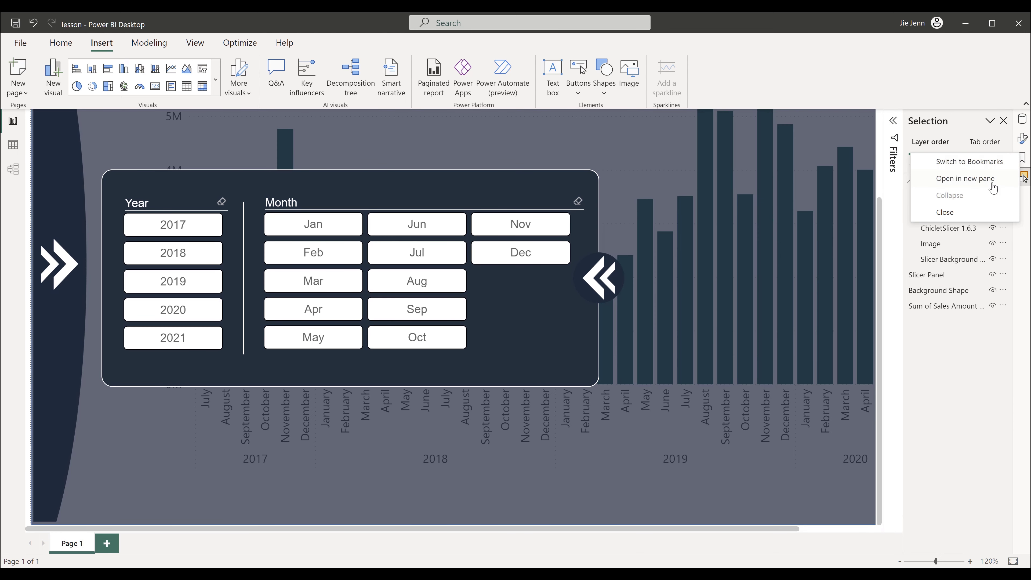
{"action": "left_click", "coordinate": [991, 182]}
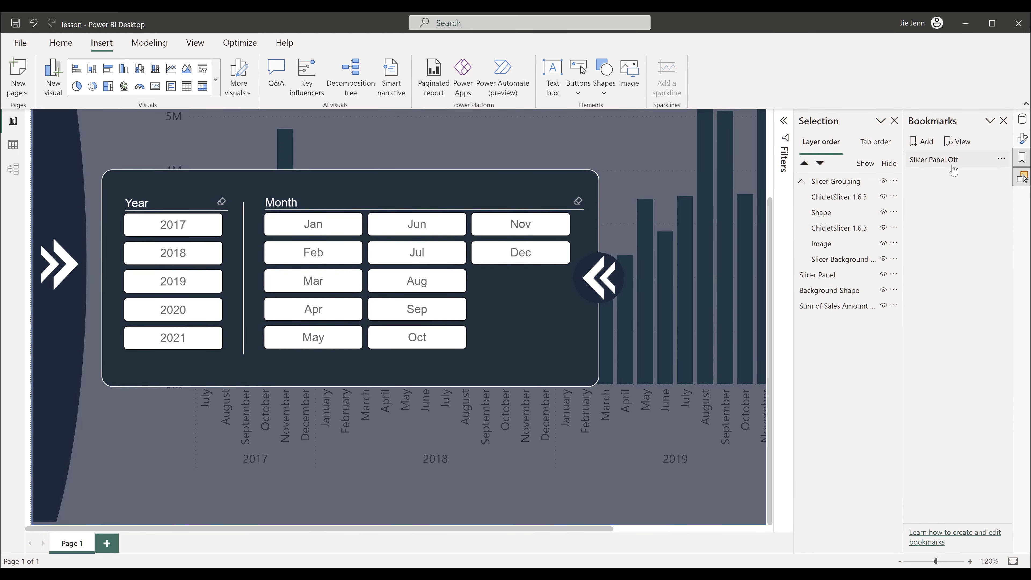
- Add a bookmark named "Slicer Panel On" for the current view and exclude Data from what it stores
{"action": "left_click", "coordinate": [931, 167]}
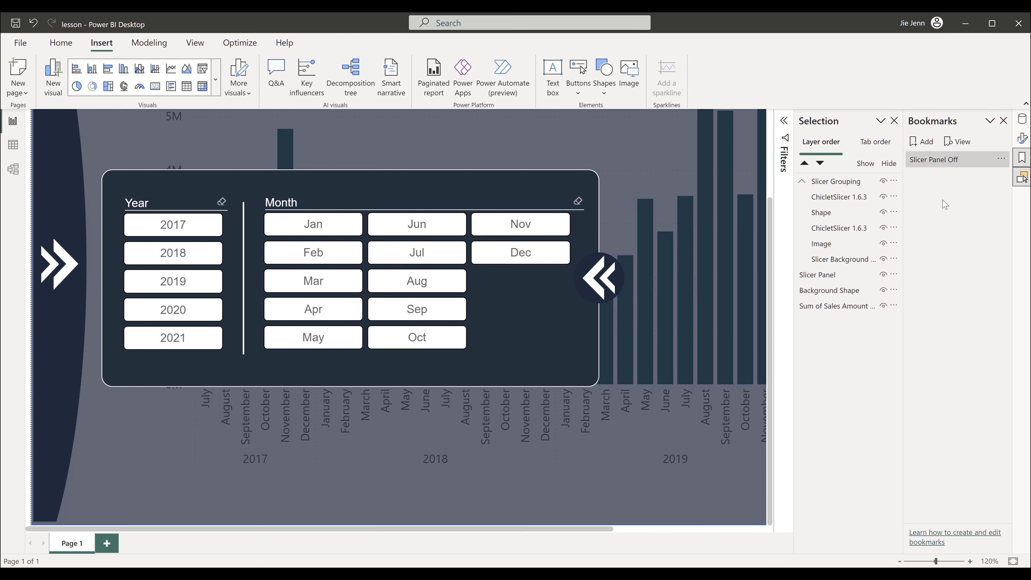
{"action": "left_click", "coordinate": [923, 148]}
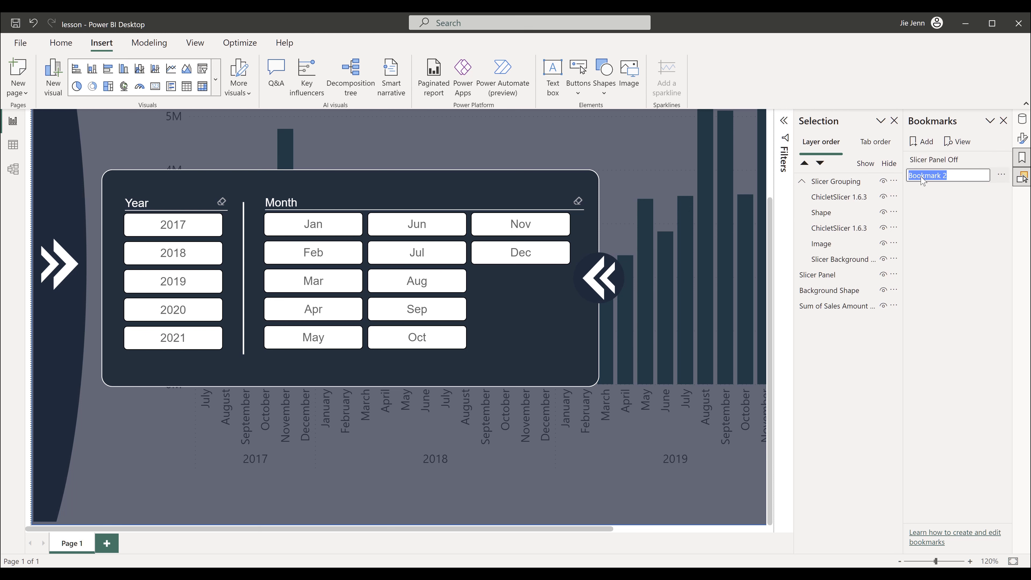
{"action": "type", "text": "Slicer Panel On"}
{"action": "key", "text": "Return"}
{"action": "left_click", "coordinate": [1002, 175]}
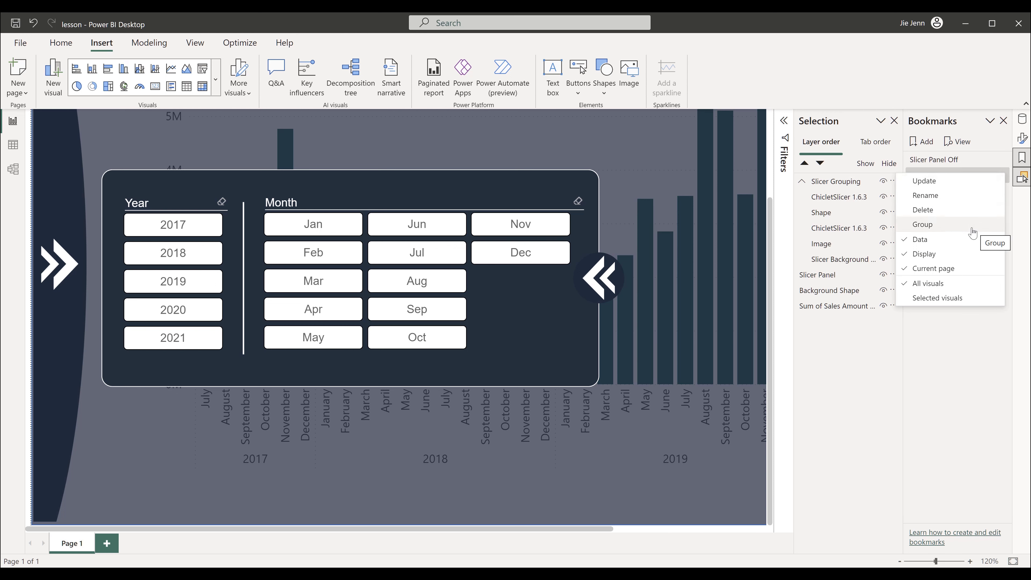
{"action": "left_click", "coordinate": [948, 240]}
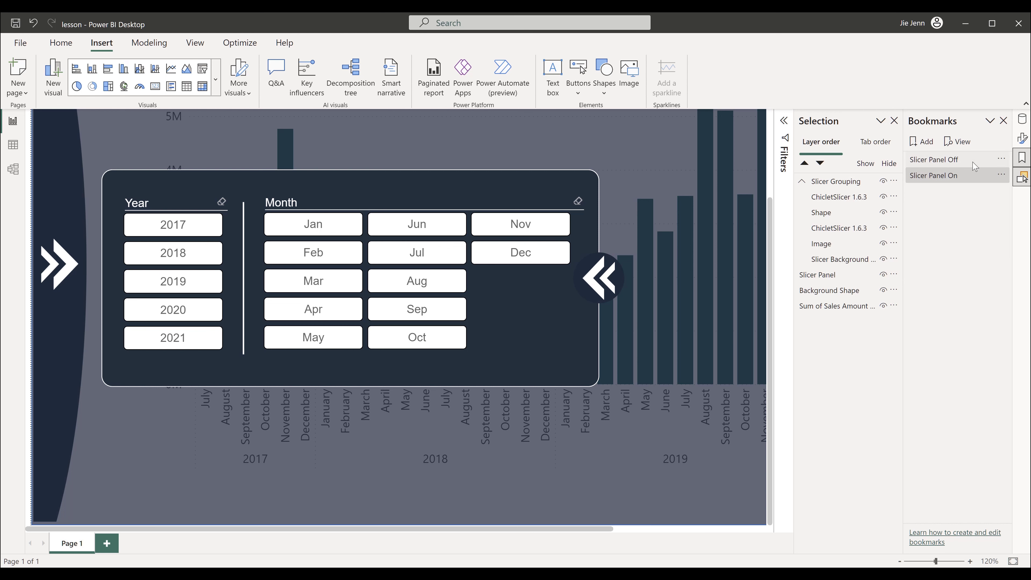
- Exclude Data from what the Slicer Panel Off bookmark stores and update the Slicer Panel On bookmark with the current view
{"action": "left_click", "coordinate": [1000, 159]}
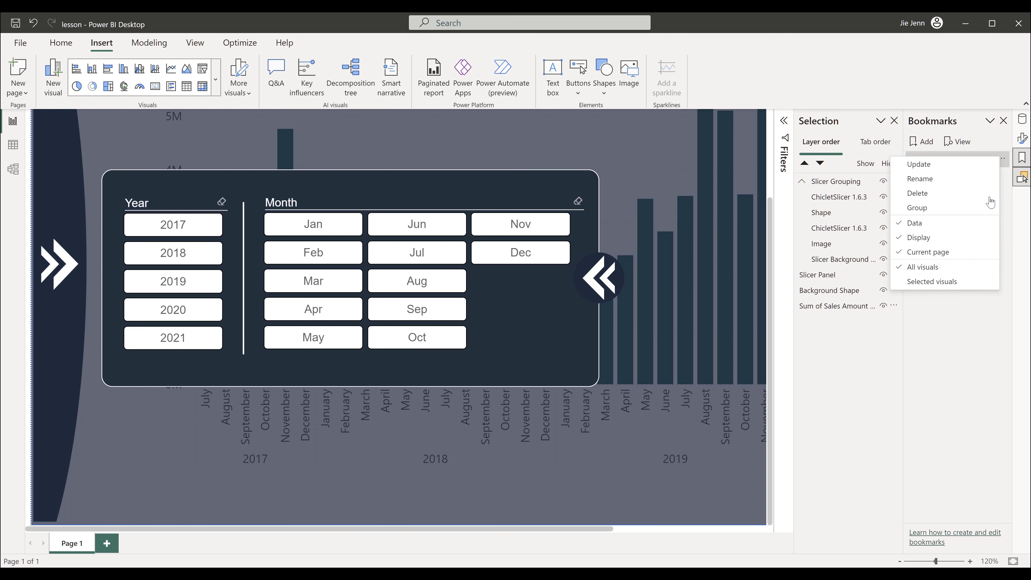
{"action": "left_click", "coordinate": [957, 223]}
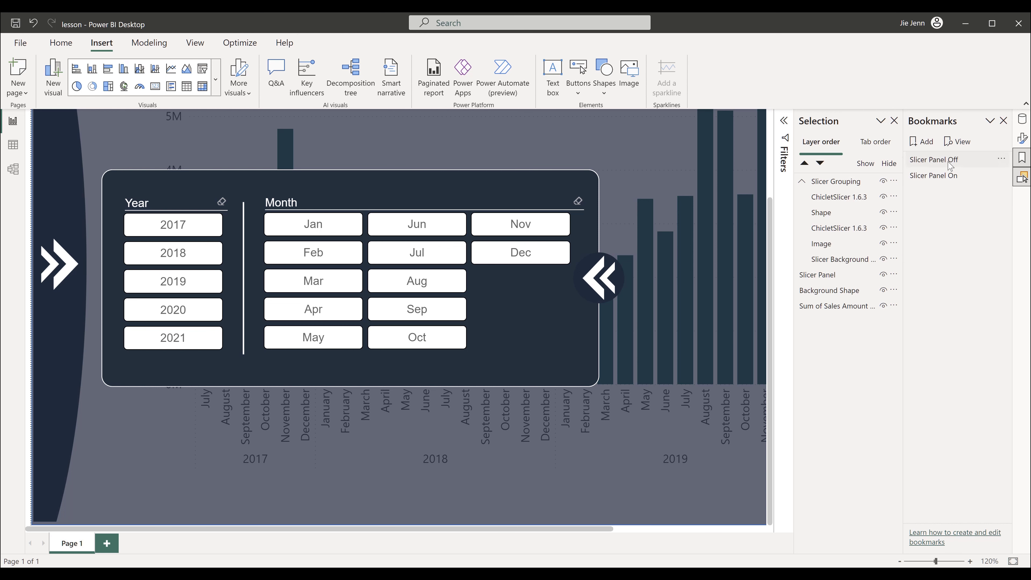
{"action": "left_click", "coordinate": [934, 183]}
{"action": "left_click", "coordinate": [1001, 175]}
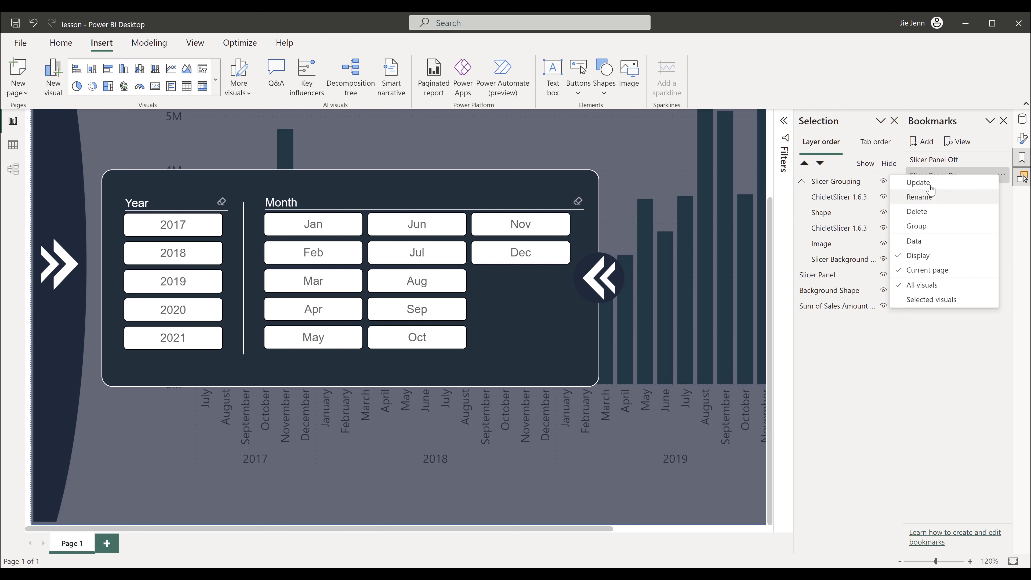
{"action": "left_click", "coordinate": [918, 183]}
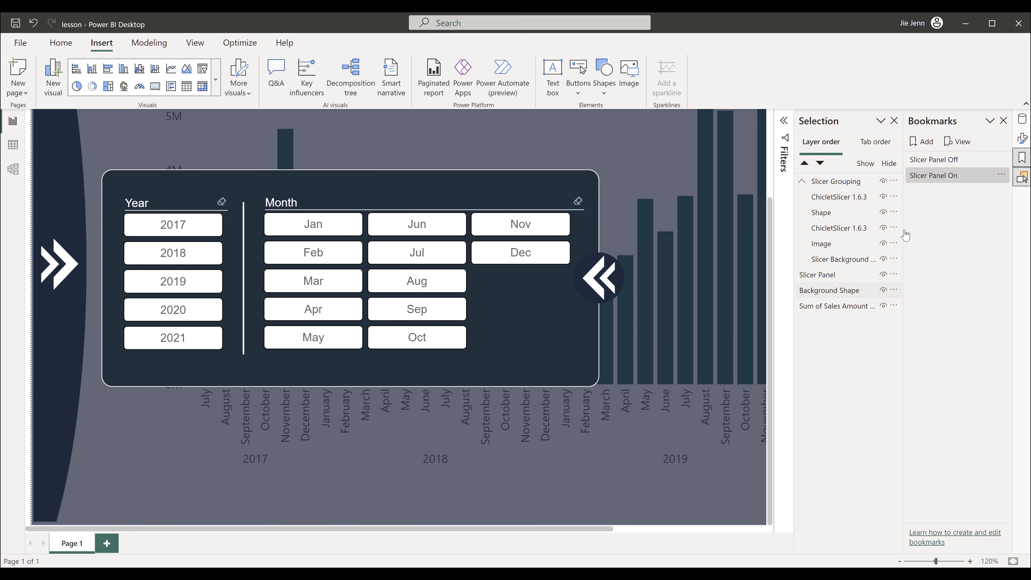
- Hide the Background Shape and Slicer Grouping, leaving only Slicer Panel and the sales amount chart shown on the page
{"action": "left_click", "coordinate": [941, 165]}
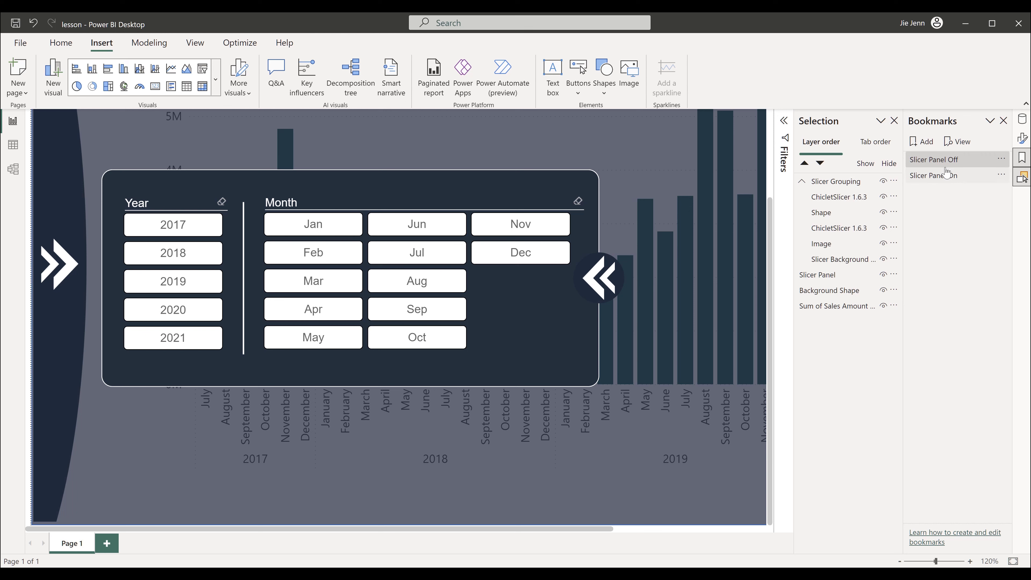
{"action": "left_click", "coordinate": [884, 275]}
{"action": "left_click", "coordinate": [884, 275]}
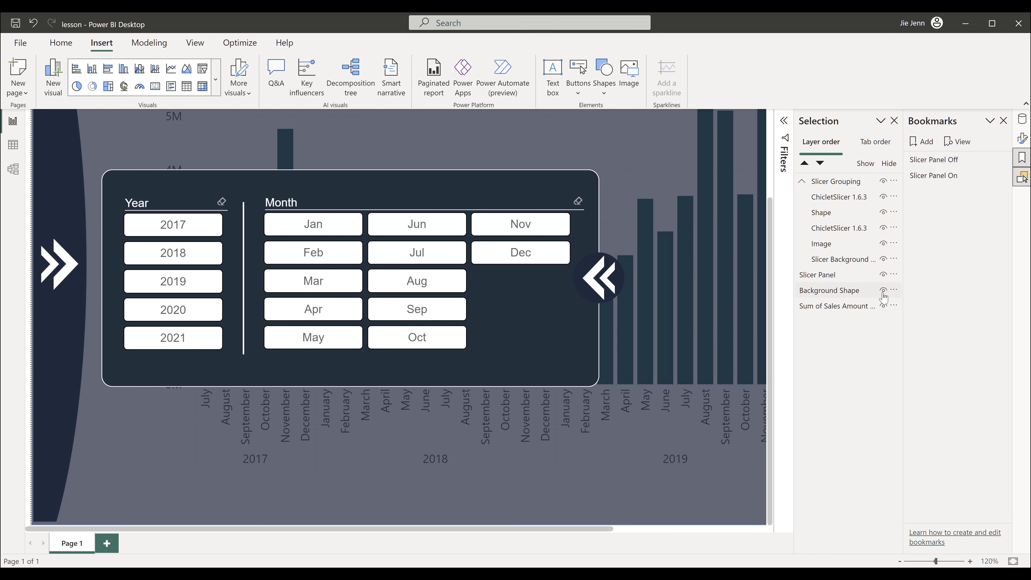
{"action": "left_click", "coordinate": [883, 290]}
{"action": "left_click", "coordinate": [883, 307]}
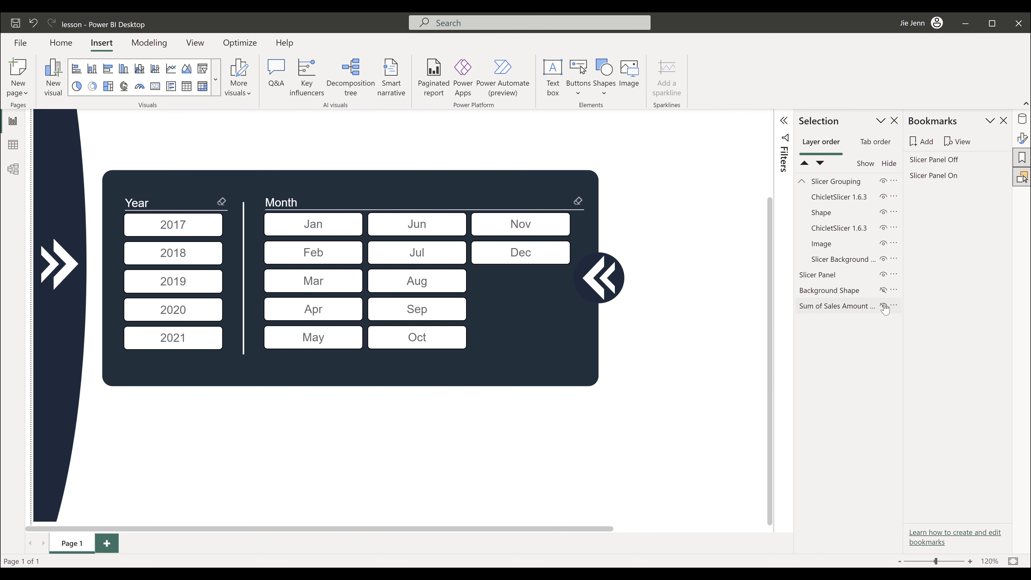
{"action": "left_click", "coordinate": [883, 306]}
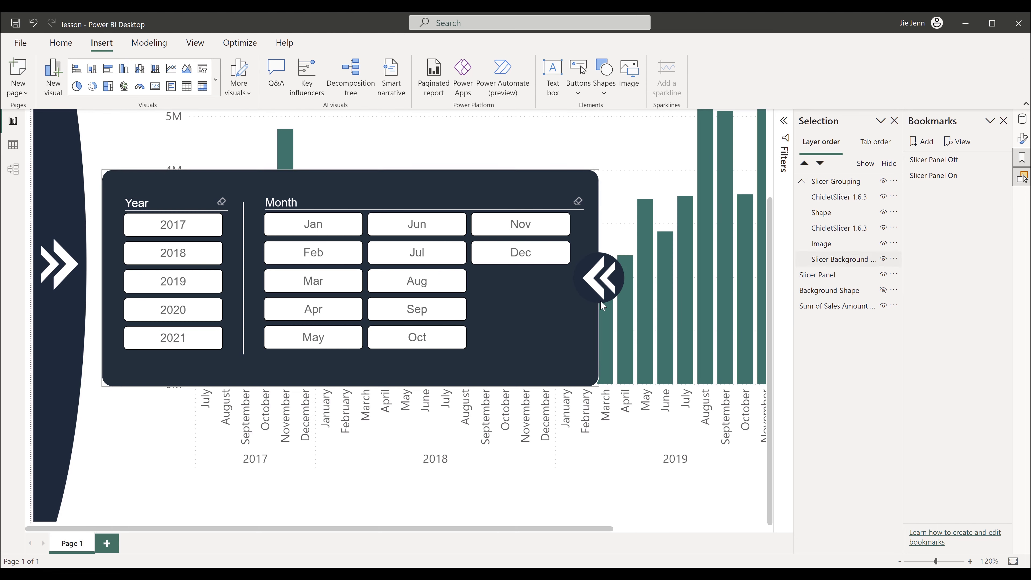
{"action": "scroll", "coordinate": [664, 256], "scroll_direction": "up", "scroll_amount": 3}
{"action": "left_click", "coordinate": [884, 182]}
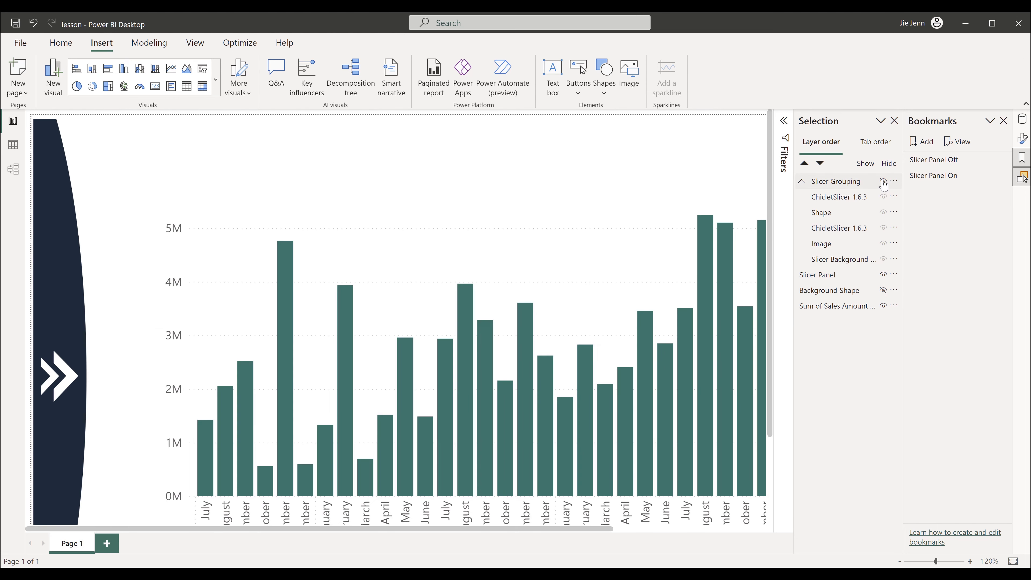
{"action": "left_click", "coordinate": [883, 275]}
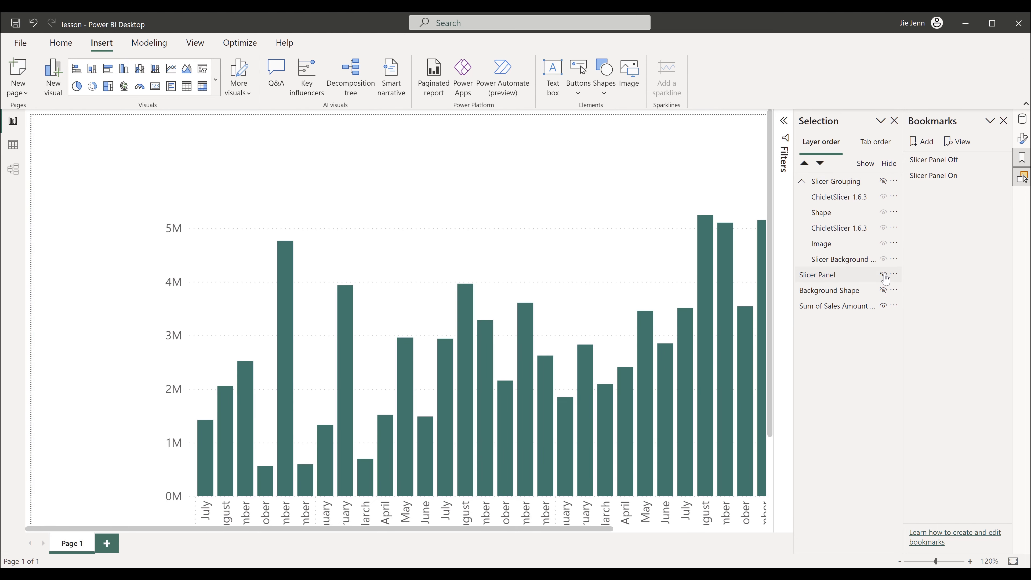
{"action": "left_click", "coordinate": [883, 275]}
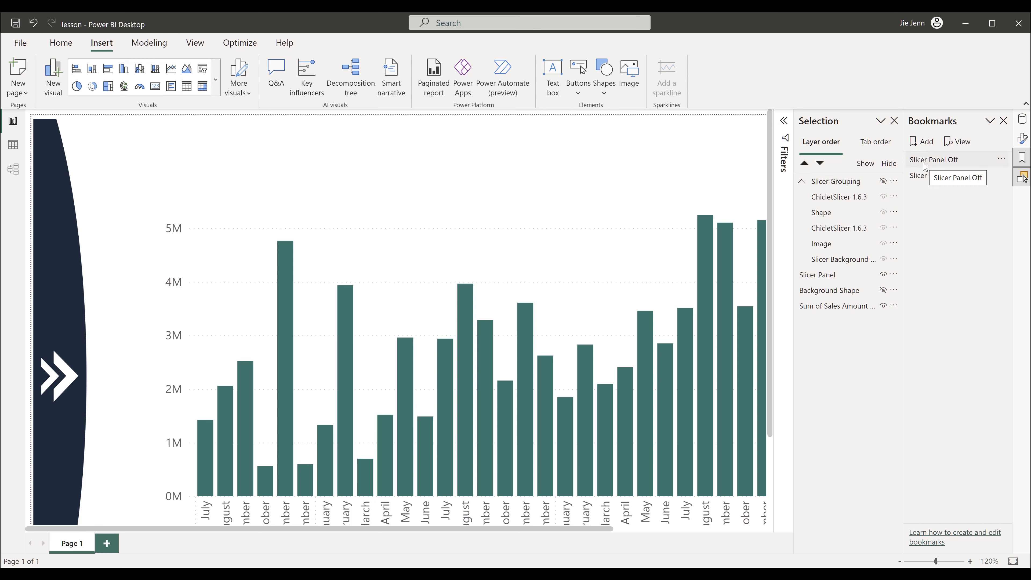
- Update the Slicer Panel Off bookmark with the current view and test both bookmarks by applying Slicer Panel On and Slicer Panel Off
{"action": "left_click", "coordinate": [1001, 159]}
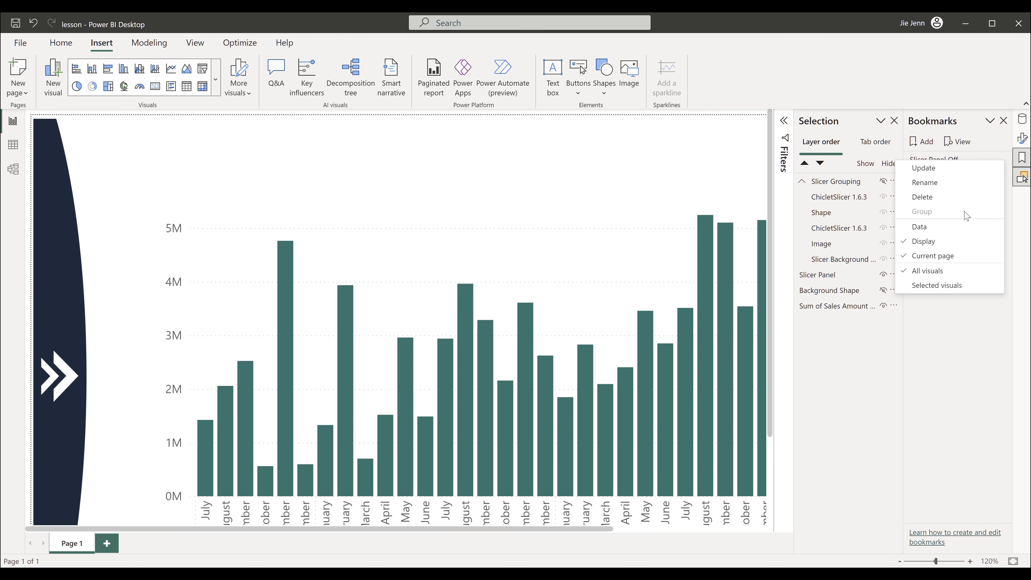
{"action": "left_click", "coordinate": [932, 170]}
{"action": "left_click", "coordinate": [933, 177]}
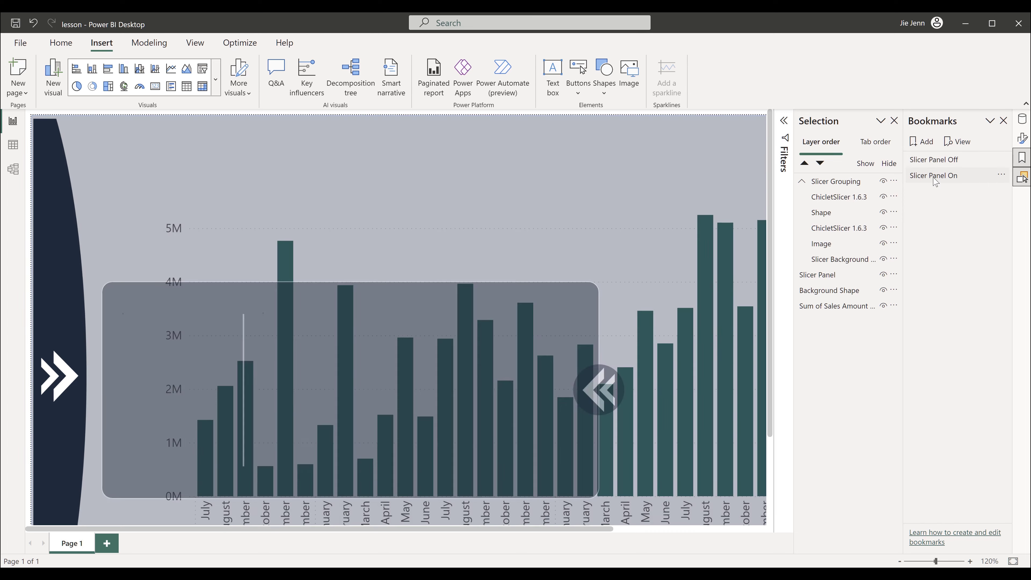
{"action": "left_click", "coordinate": [938, 160]}
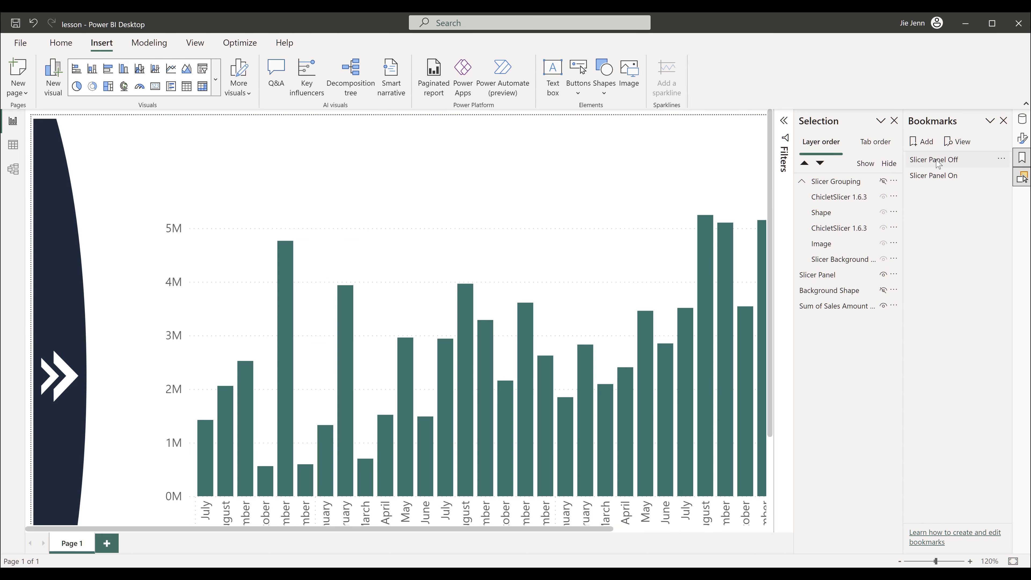
- Select the Slicer Panel image and open its format settings in a new pane alongside the layer order and bookmarks
{"action": "scroll", "coordinate": [612, 329], "scroll_direction": "down", "scroll_amount": 2}
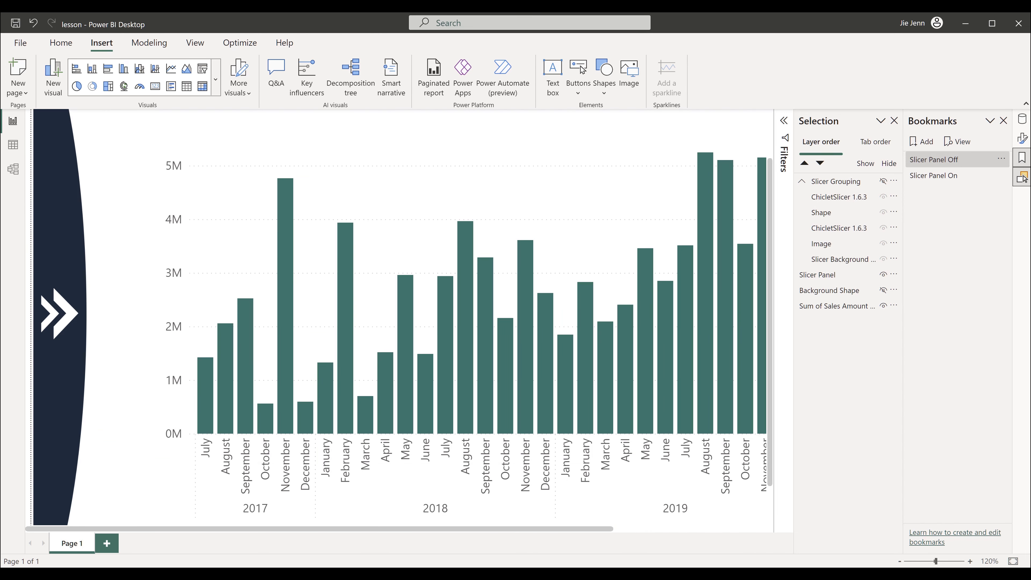
{"action": "left_click_drag", "start_coordinate": [937, 562], "coordinate": [933, 561]}
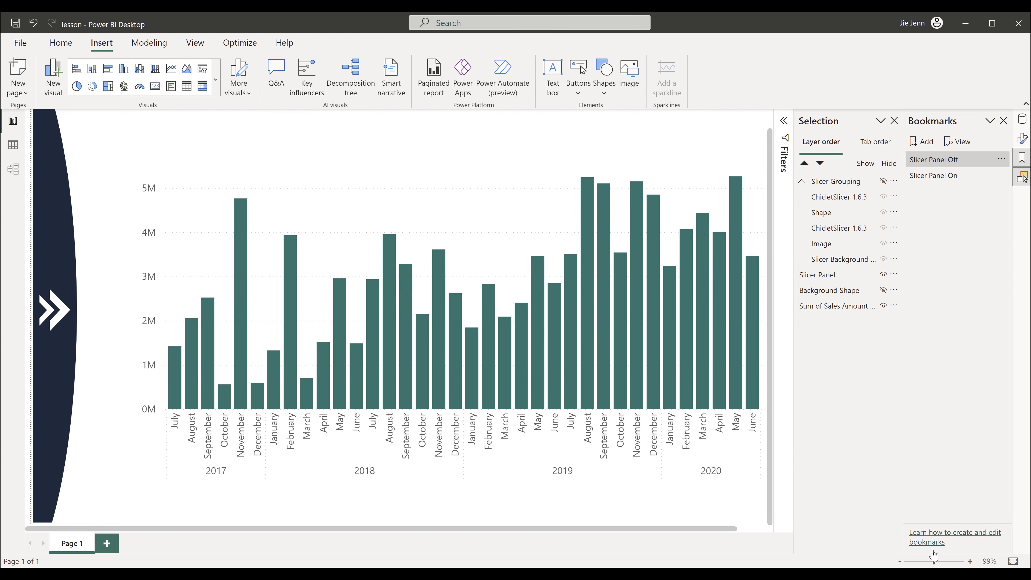
{"action": "left_click", "coordinate": [50, 328]}
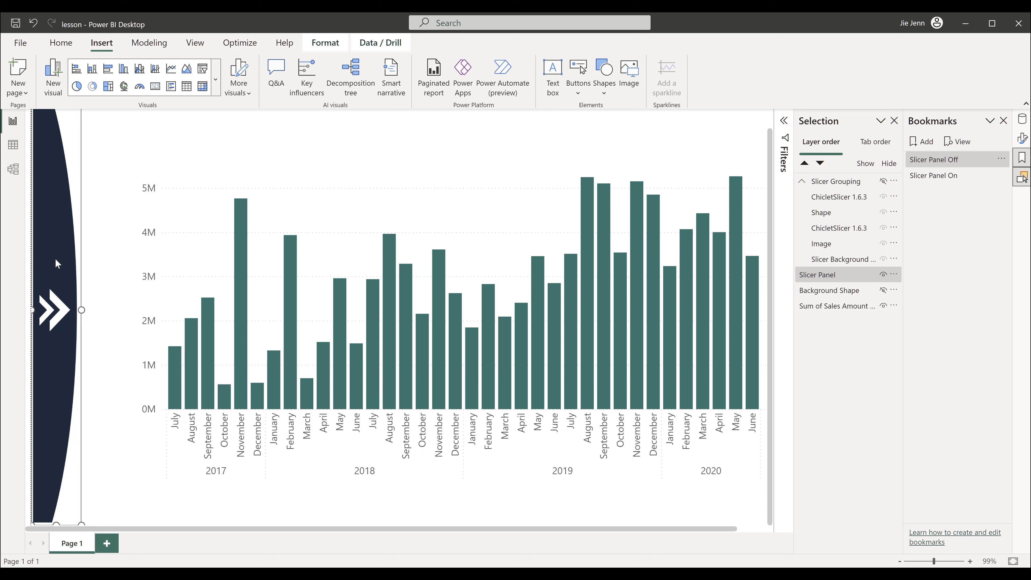
{"action": "right_click", "coordinate": [1023, 140]}
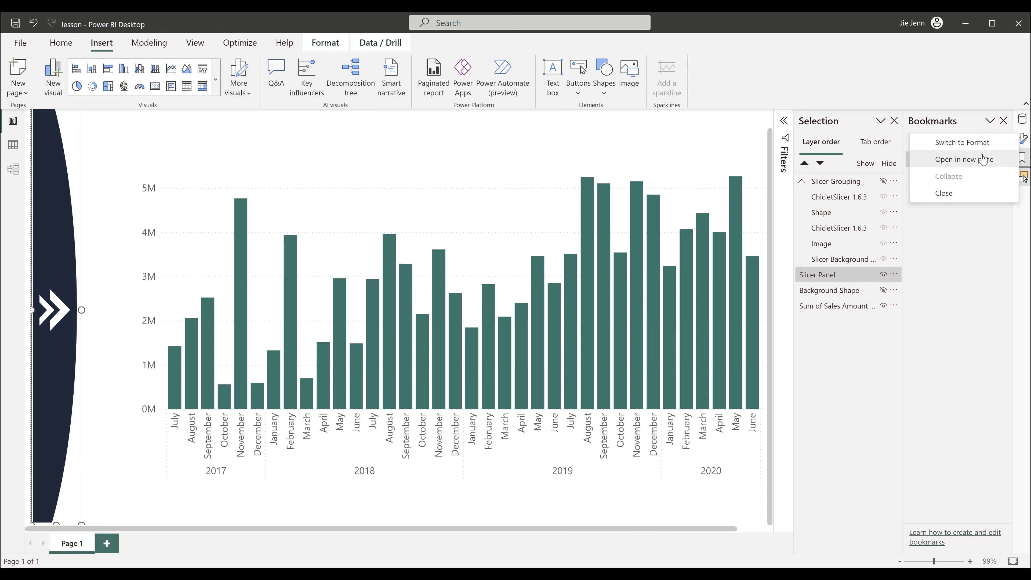
{"action": "left_click", "coordinate": [983, 159]}
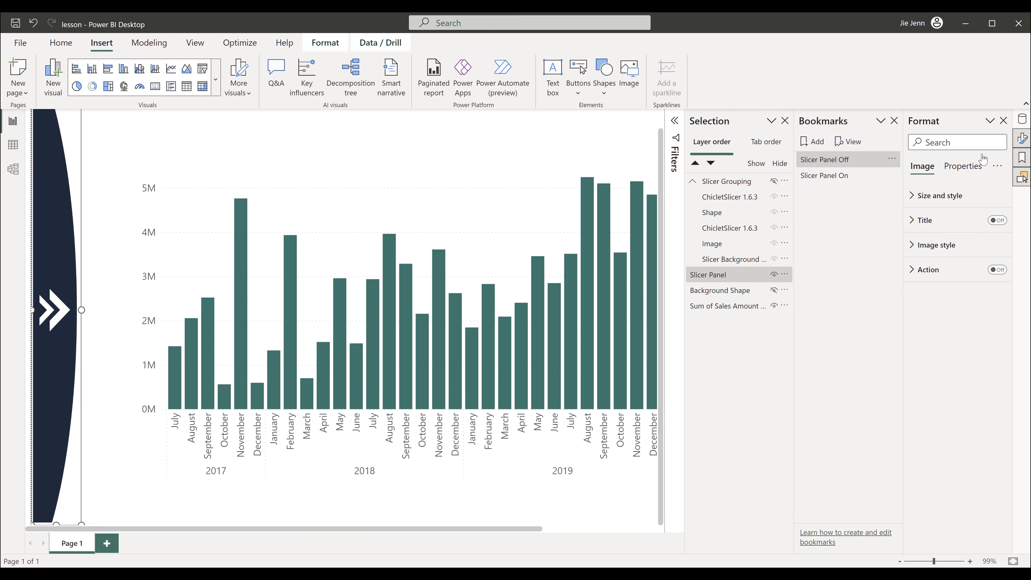
- Turn on the Slicer Panel image's action with type Bookmark and target Slicer Panel On, and follow the link to test it
{"action": "left_click", "coordinate": [1001, 269]}
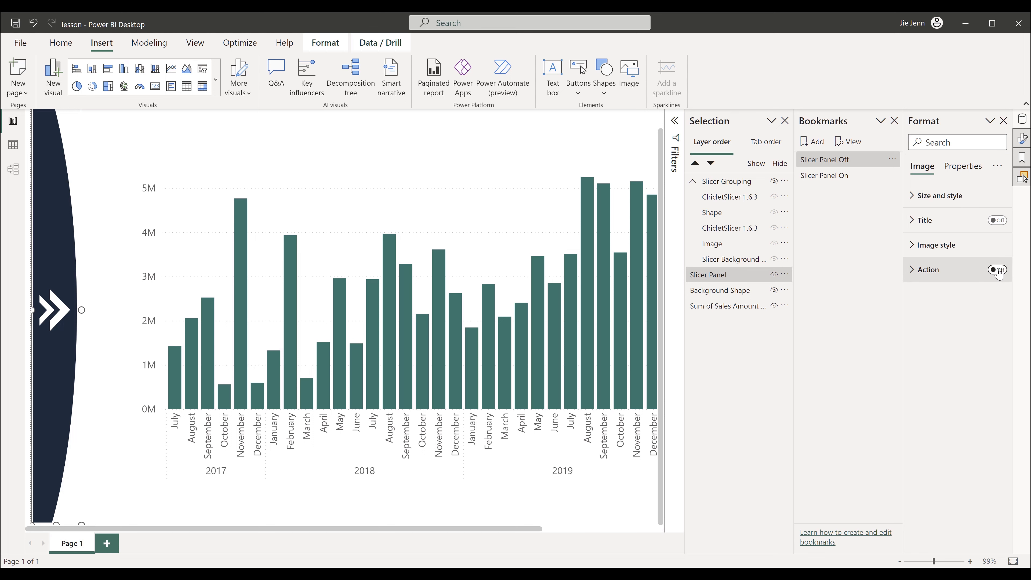
{"action": "left_click", "coordinate": [915, 269]}
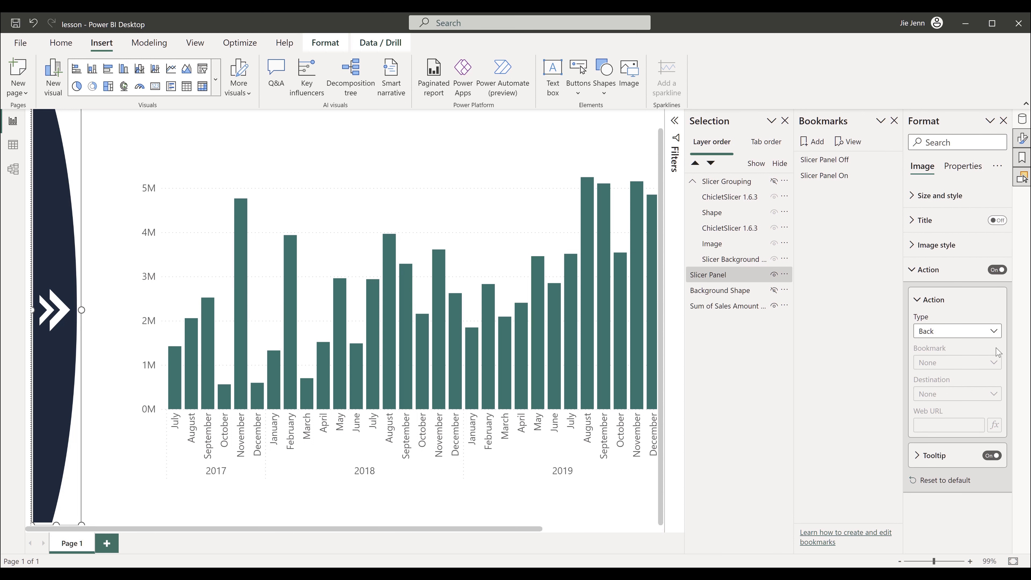
{"action": "left_click", "coordinate": [976, 331]}
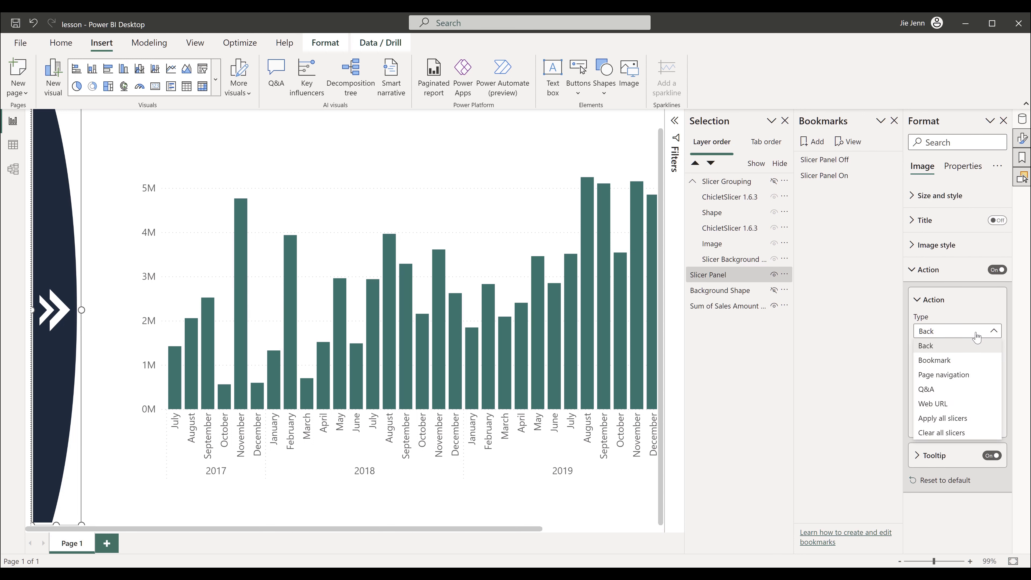
{"action": "left_click", "coordinate": [930, 361]}
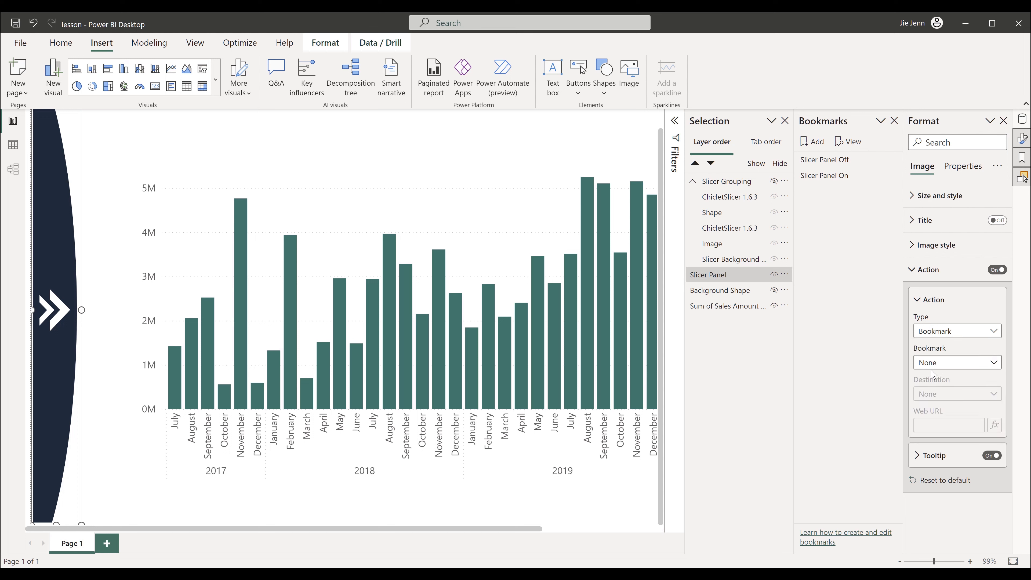
{"action": "left_click", "coordinate": [934, 365]}
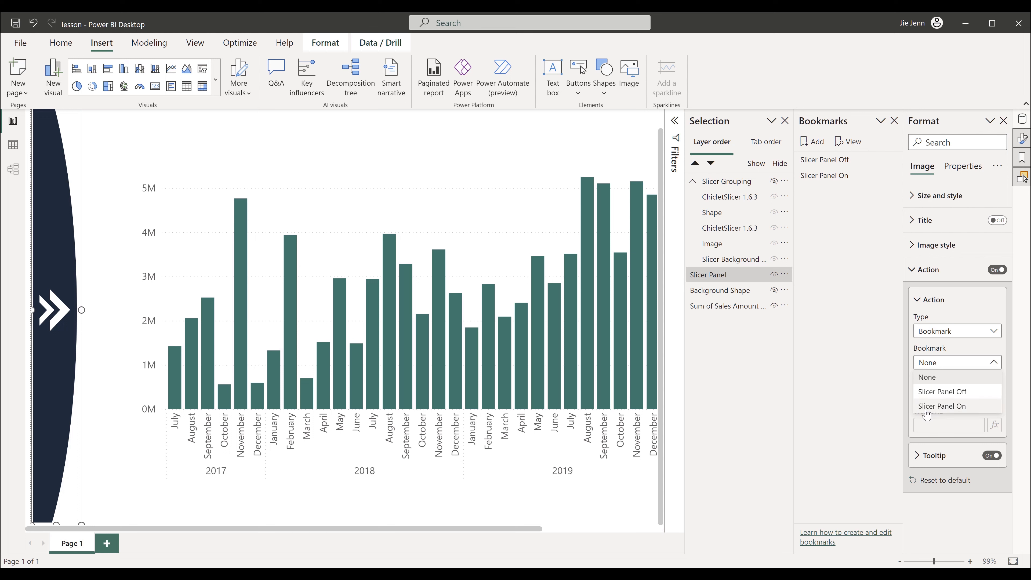
{"action": "left_click", "coordinate": [940, 407]}
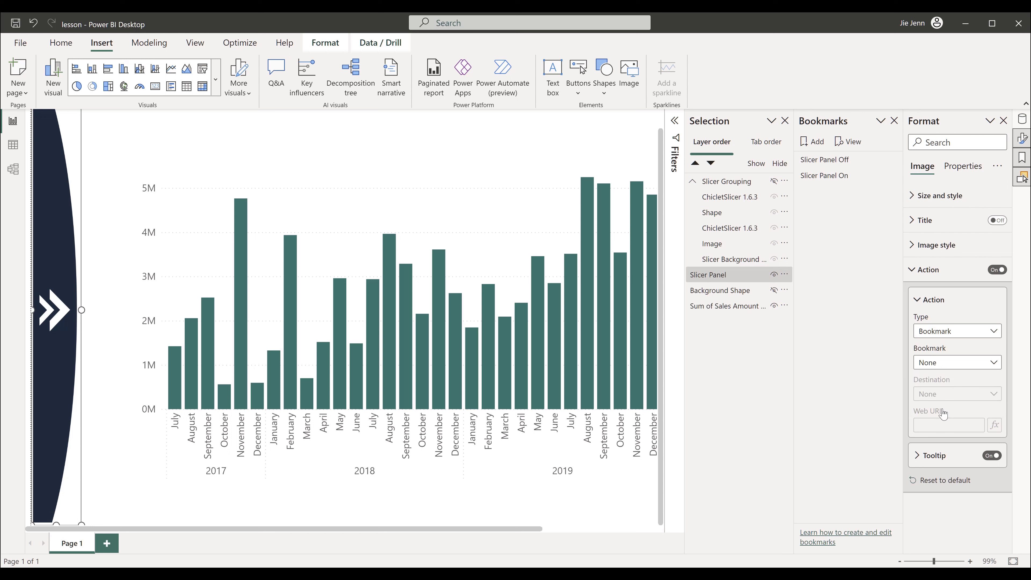
{"action": "left_click", "coordinate": [57, 320], "text": "ctrl"}
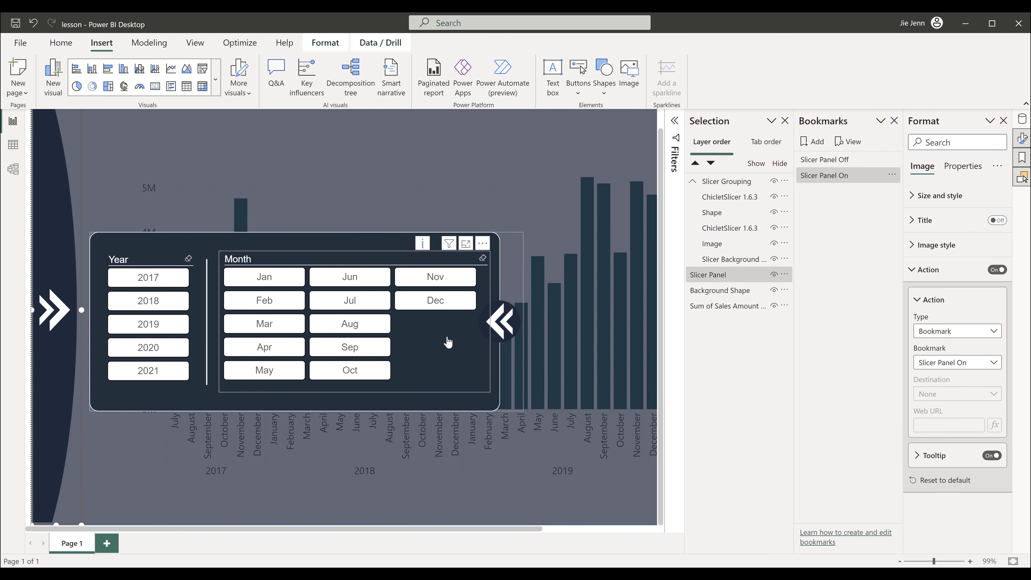
- Take the left-pointing double-arrow image out of Slicer Grouping and turn on its action with type Bookmark and target Slicer Panel Off
{"action": "left_click", "coordinate": [510, 335]}
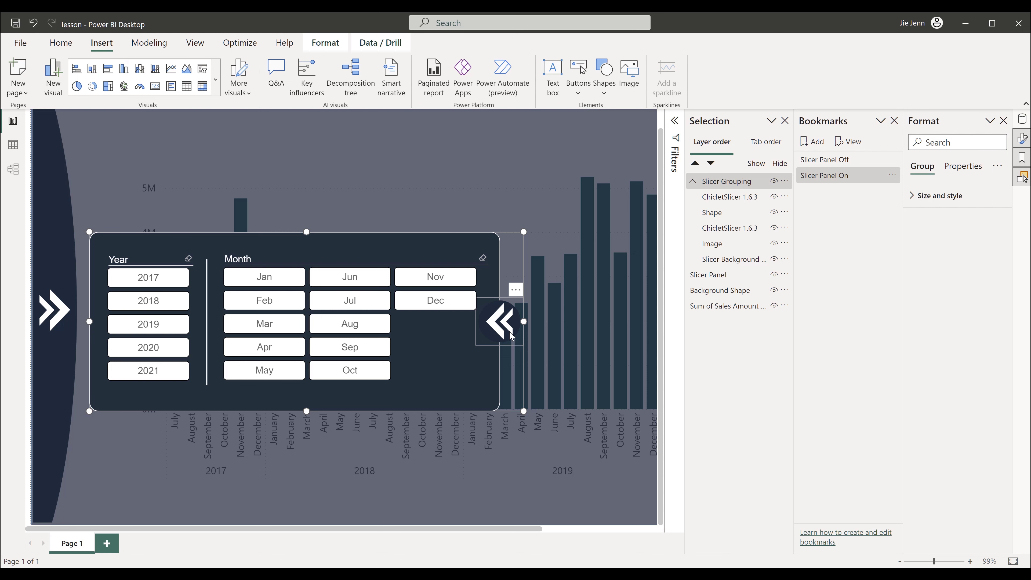
{"action": "left_click", "coordinate": [511, 335]}
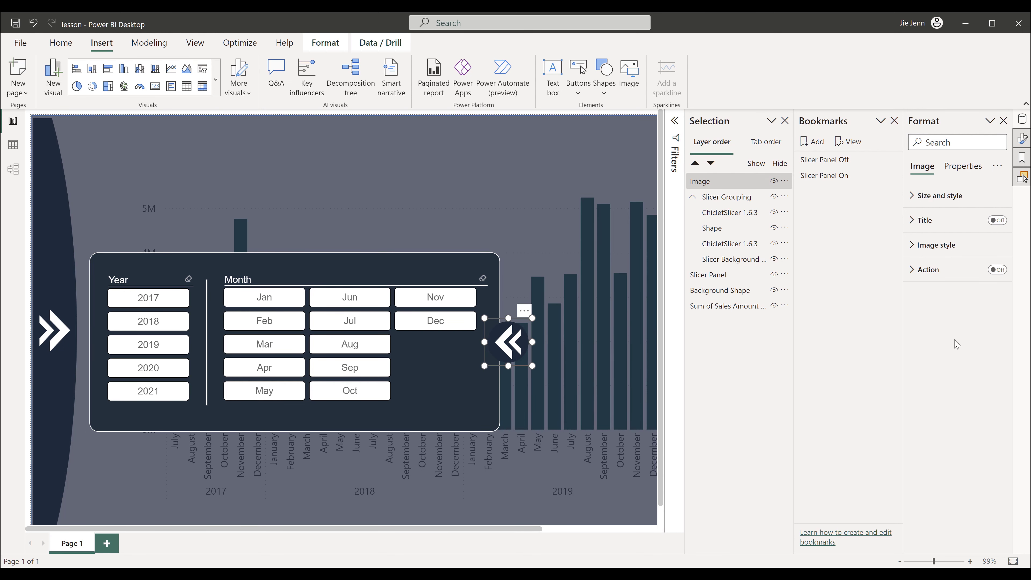
{"action": "left_click", "coordinate": [998, 269]}
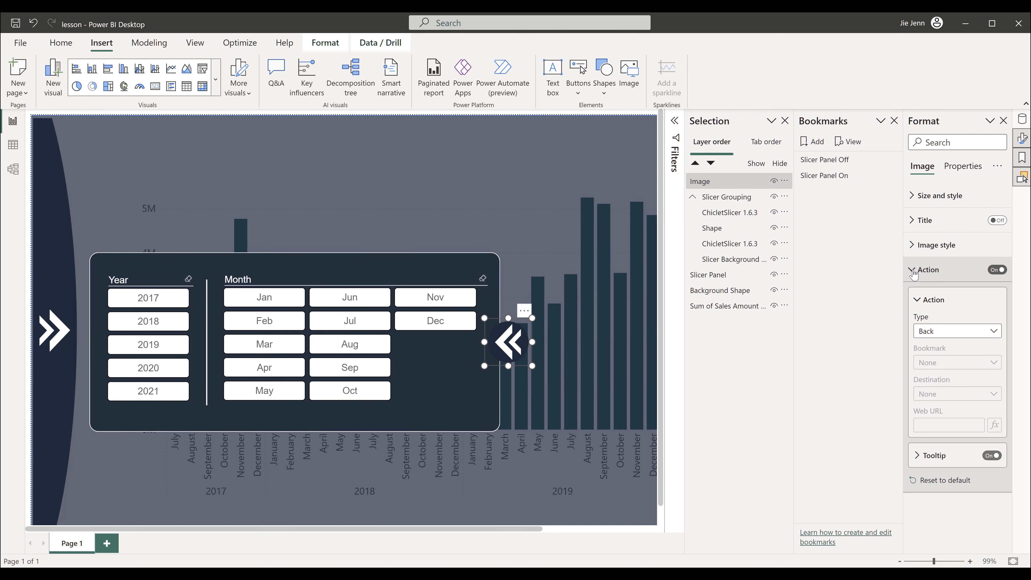
{"action": "left_click", "coordinate": [987, 332]}
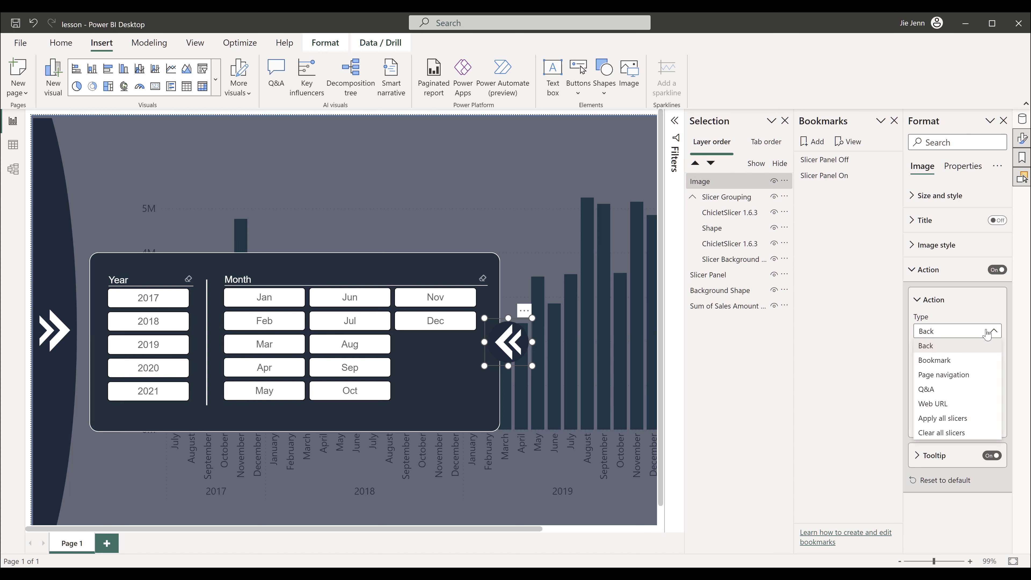
{"action": "left_click", "coordinate": [948, 360]}
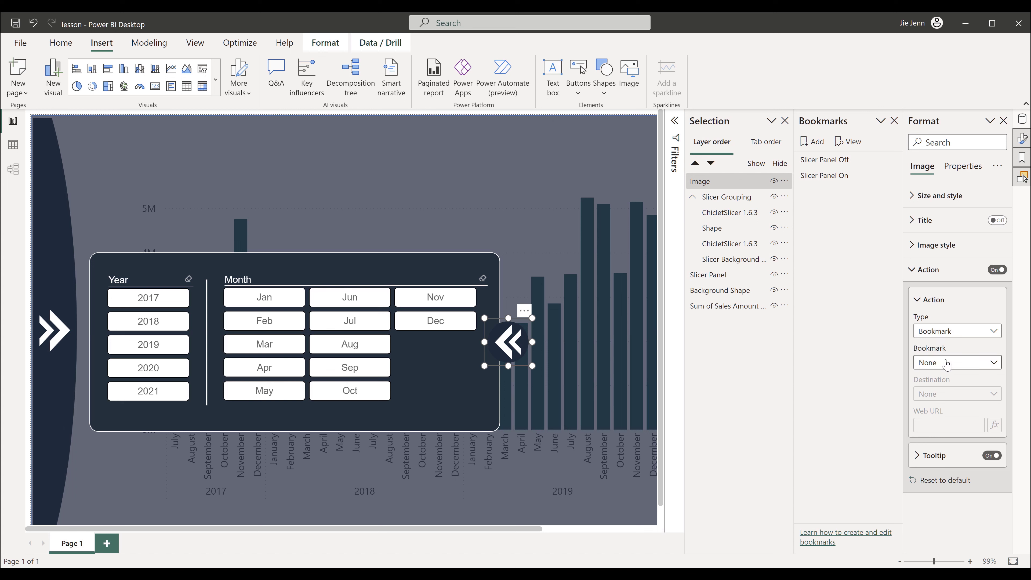
{"action": "left_click", "coordinate": [947, 363]}
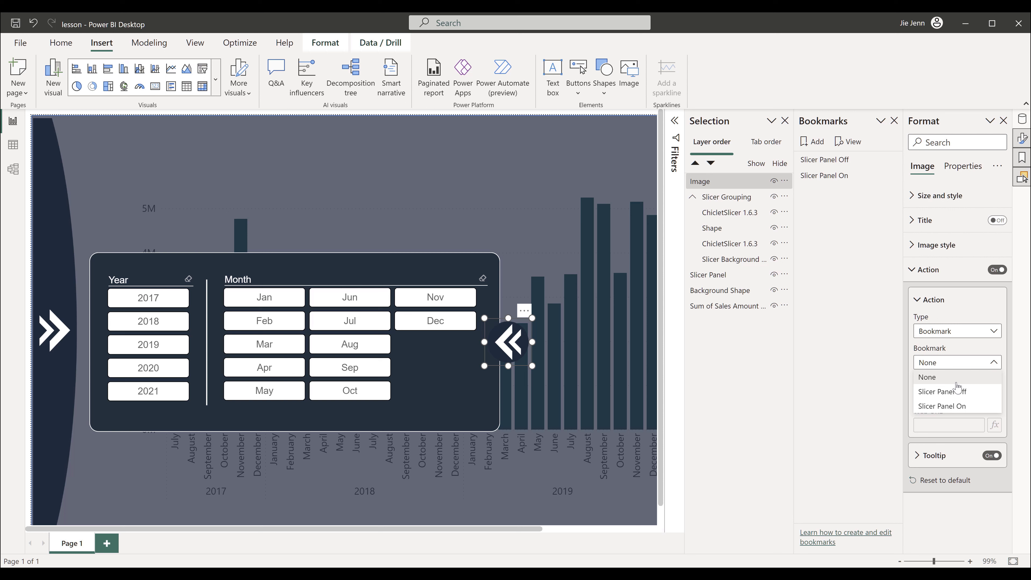
{"action": "left_click", "coordinate": [943, 392]}
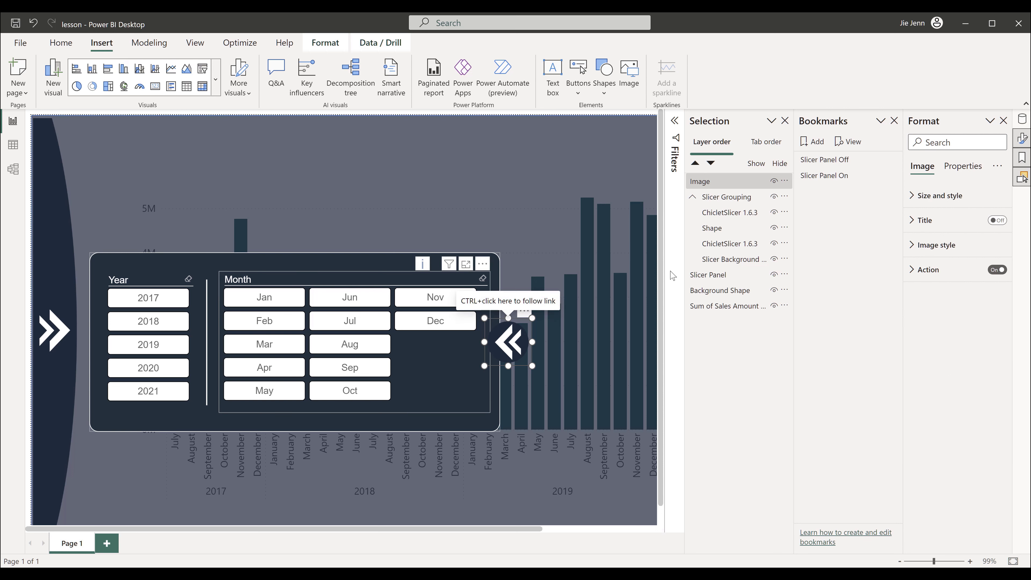
- Rename the left-pointing double-arrow image as Icon Slicer Off and move it into Slicer Grouping in the layer order
{"action": "double_click", "coordinate": [702, 181]}
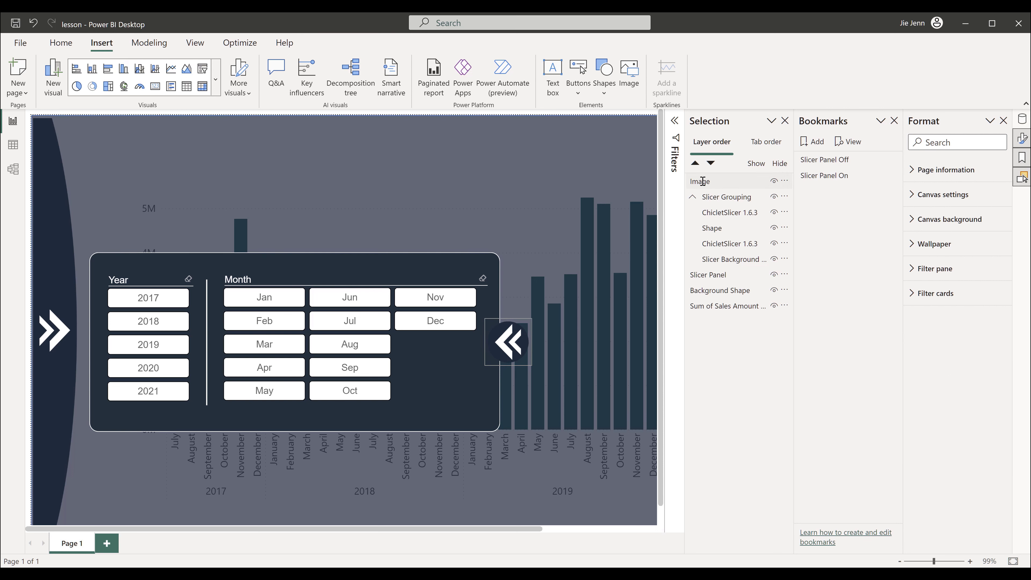
{"action": "type", "text": "Ico"}
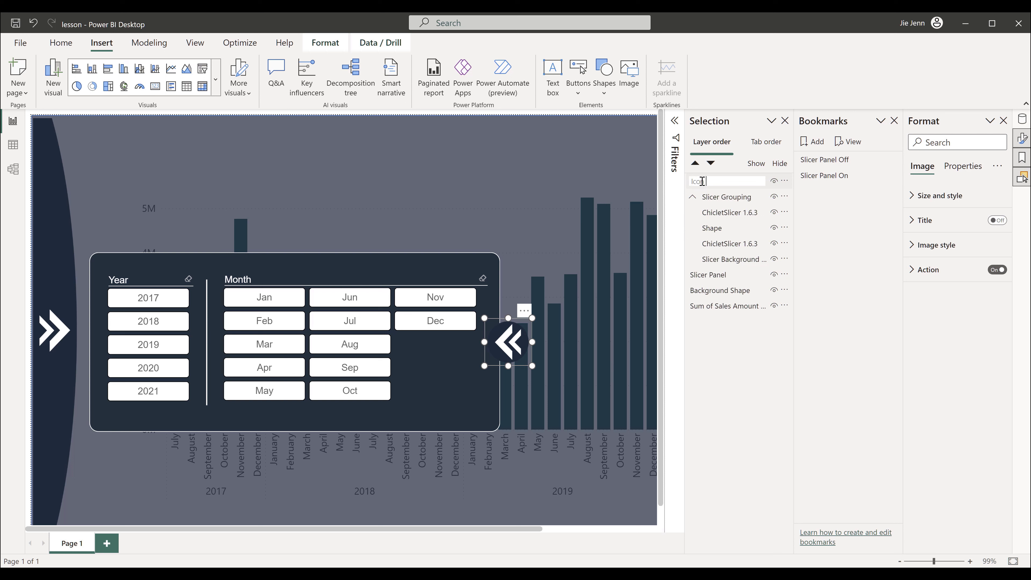
{"action": "type", "text": "n Slicer Off"}
{"action": "key", "text": "Return"}
{"action": "left_click_drag", "start_coordinate": [708, 183], "coordinate": [677, 212]}
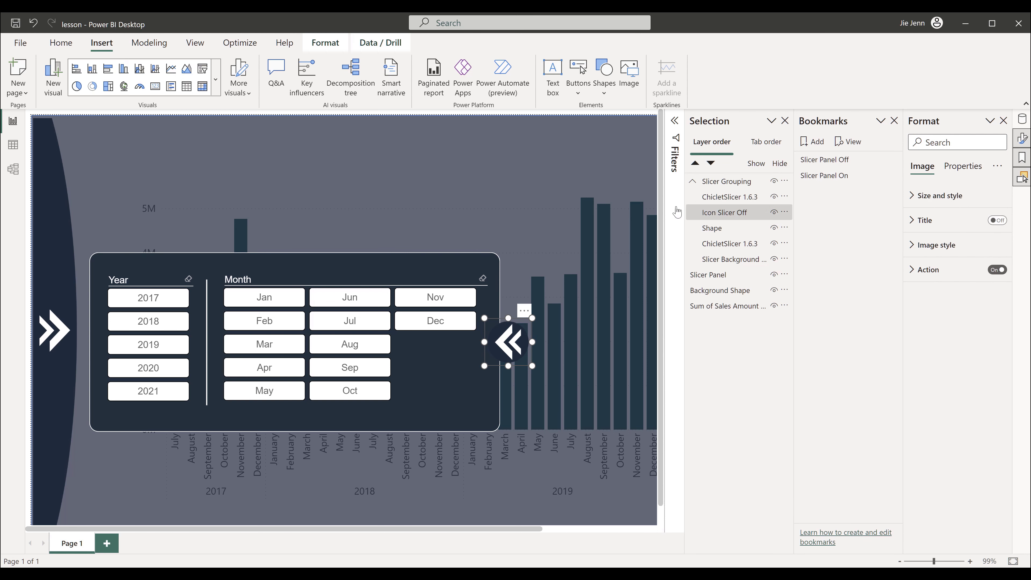
- Close the layer order and bookmarks panes and clear the selection on the report page
{"action": "left_click", "coordinate": [387, 161]}
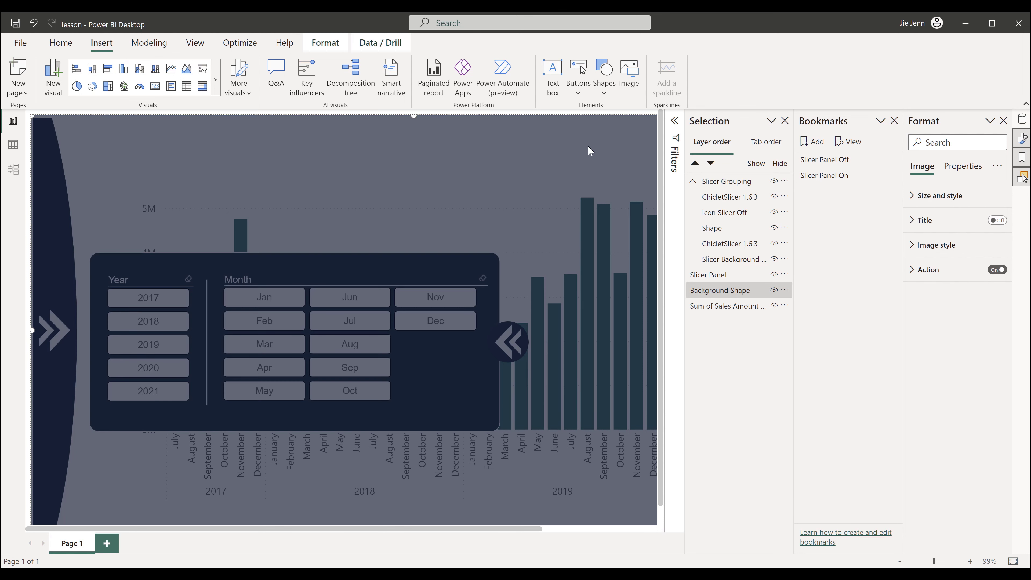
{"action": "left_click", "coordinate": [784, 122]}
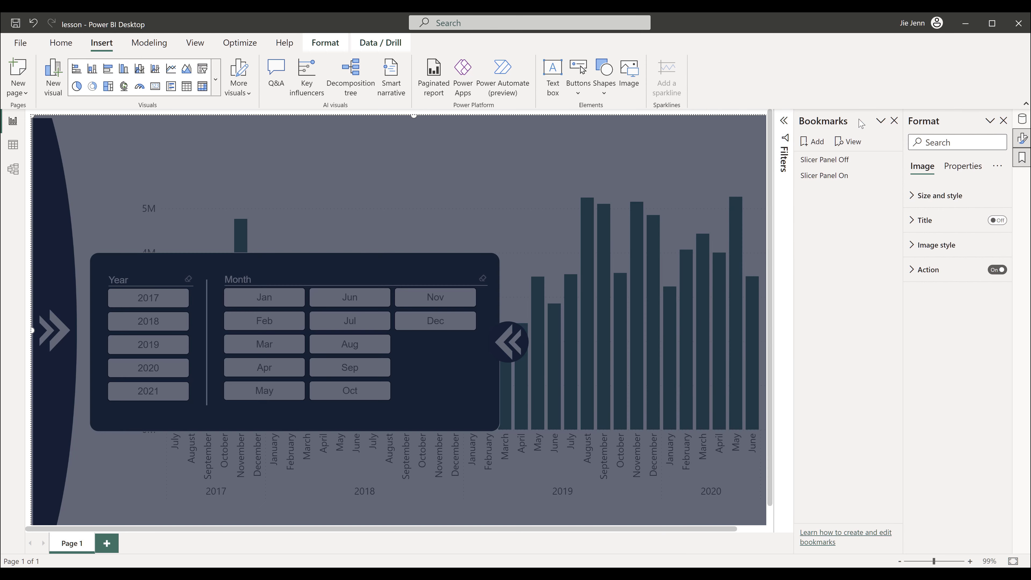
{"action": "left_click", "coordinate": [893, 121]}
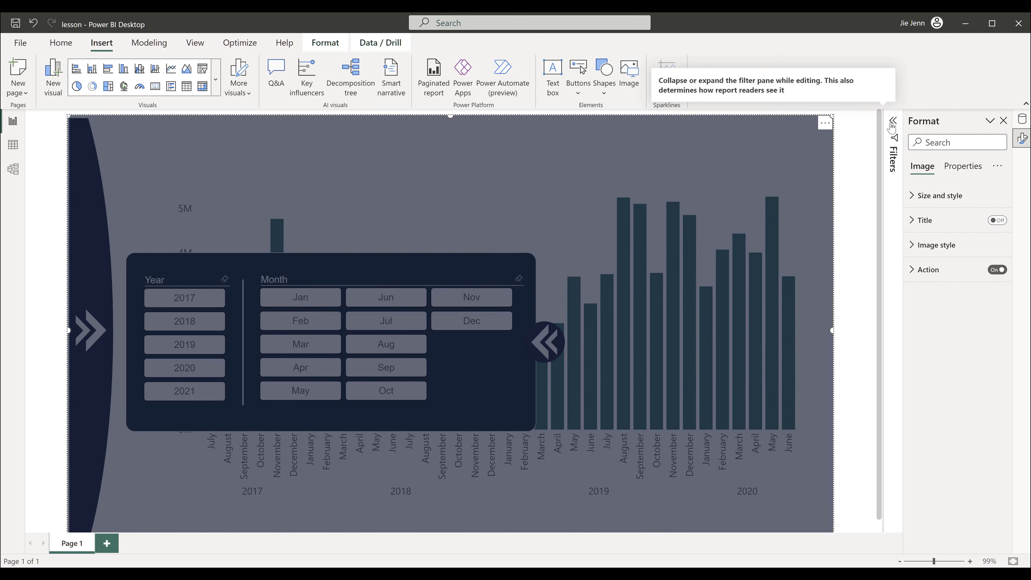
{"action": "left_click", "coordinate": [857, 186]}
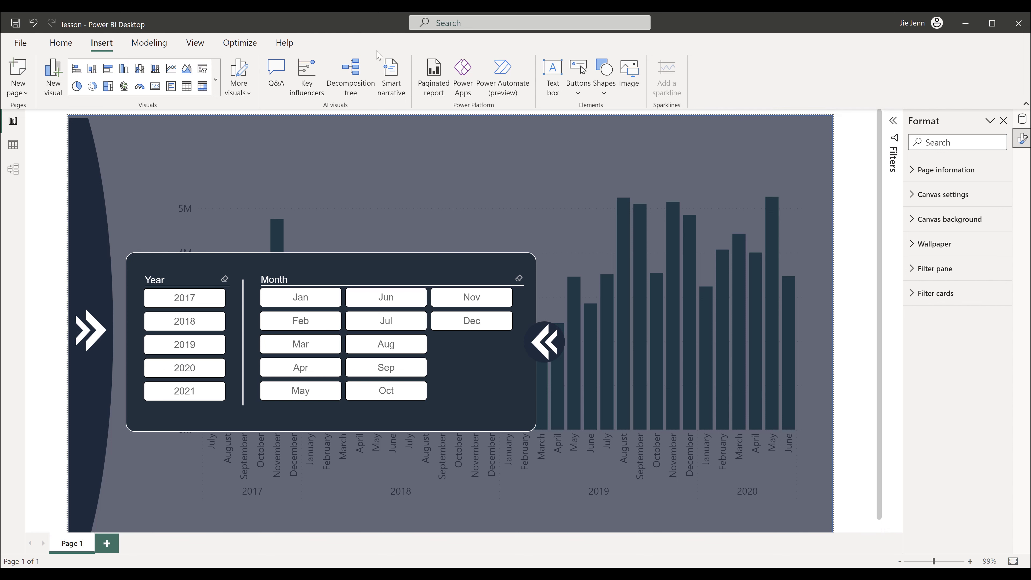
- Show the bookmarks again, apply Slicer Panel Off, and shift the column chart slightly toward the dark side shape
{"action": "left_click", "coordinate": [195, 45]}
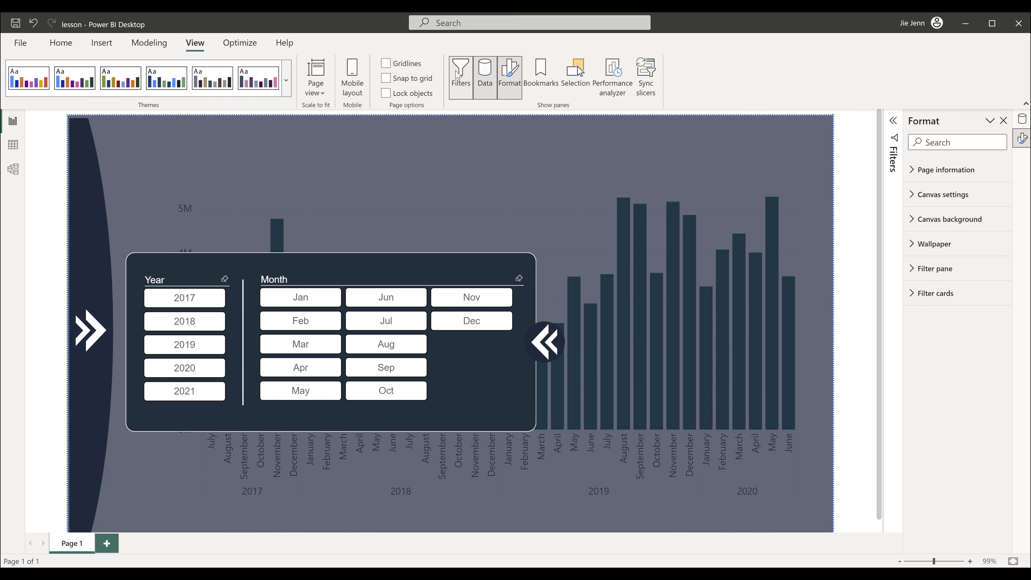
{"action": "left_click", "coordinate": [540, 75]}
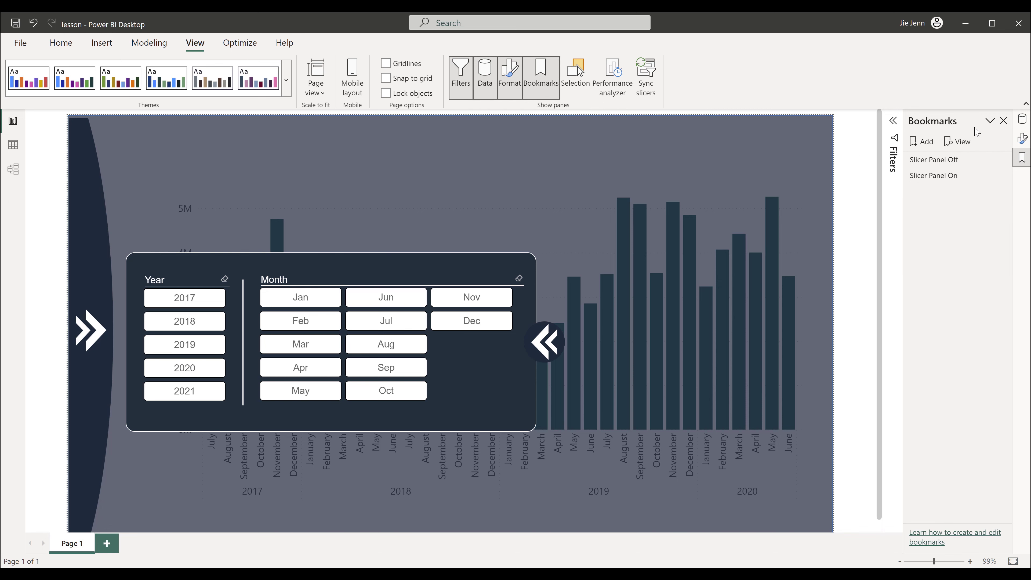
{"action": "left_click", "coordinate": [952, 166]}
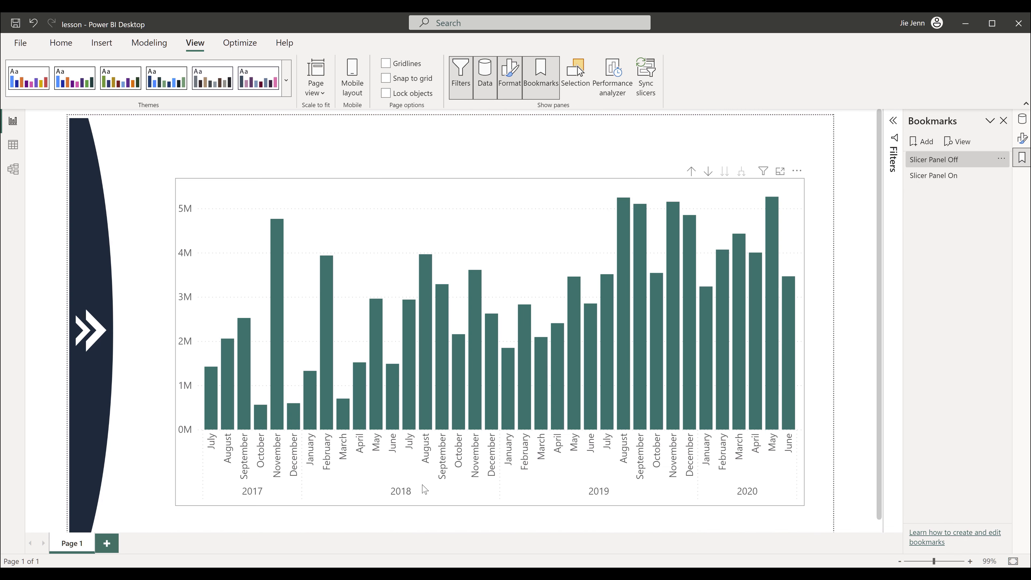
{"action": "left_click_drag", "start_coordinate": [356, 506], "coordinate": [331, 510]}
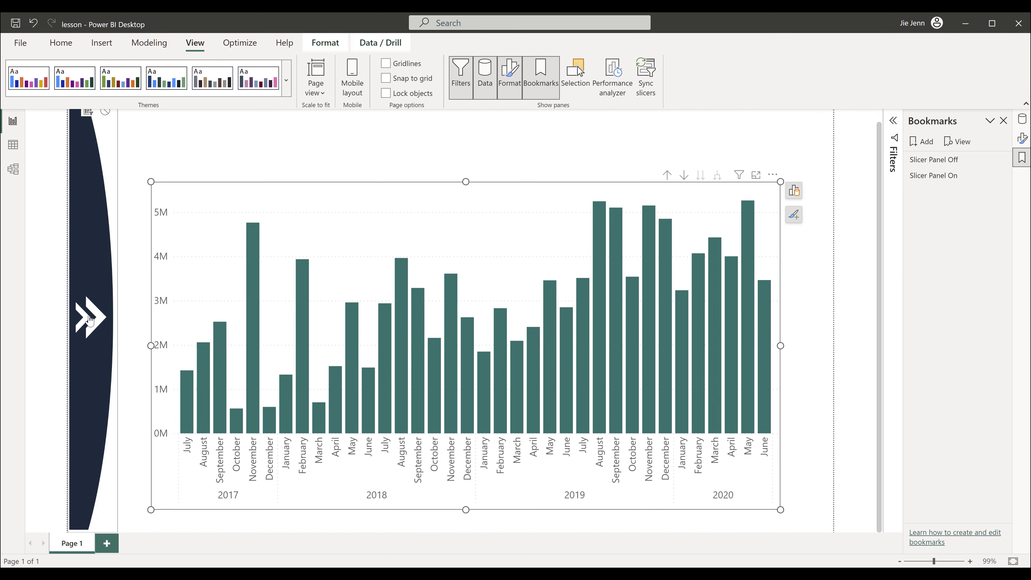
- Follow the right-pointing arrow's link to open the slicer panel and filter Year to 2018, 2020 and 2021
{"action": "left_click", "coordinate": [93, 321], "text": "ctrl"}
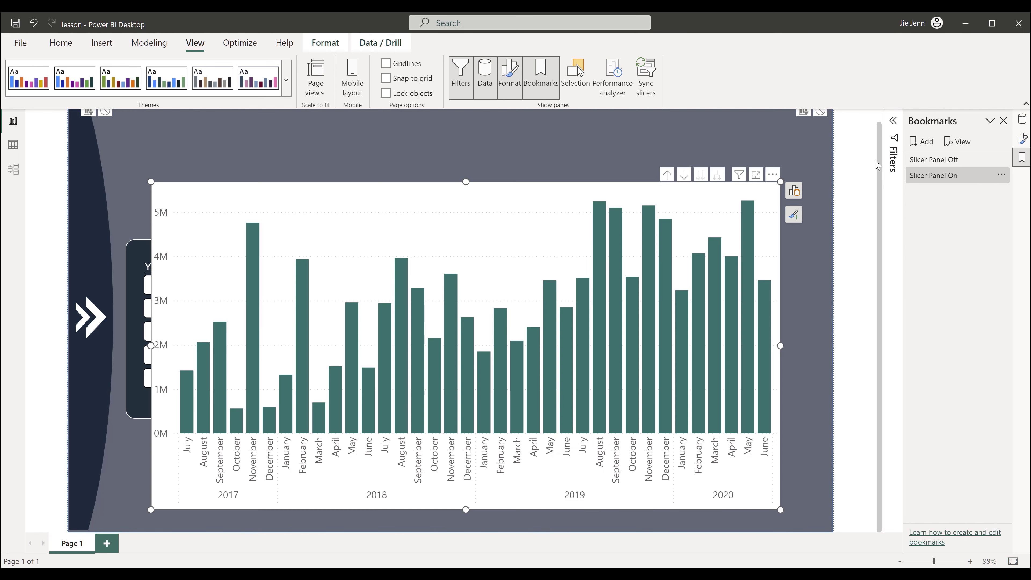
{"action": "left_click", "coordinate": [863, 165]}
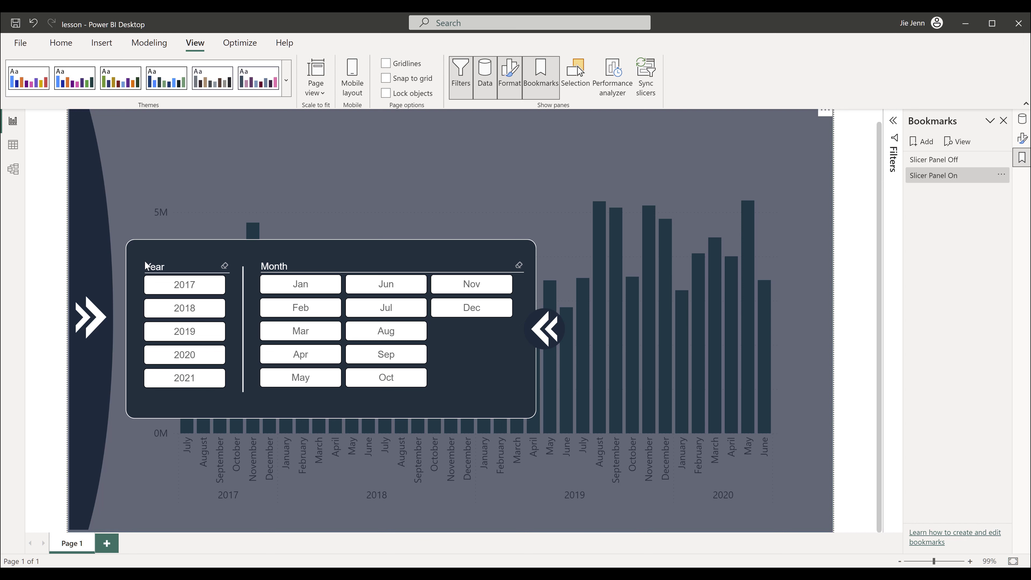
{"action": "left_click", "coordinate": [183, 309]}
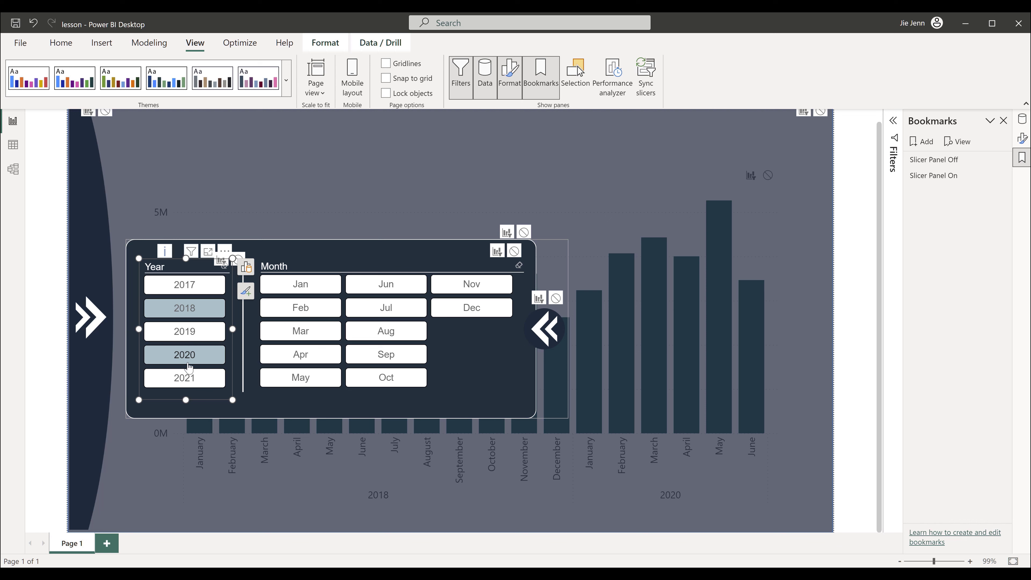
{"action": "left_click", "coordinate": [187, 382]}
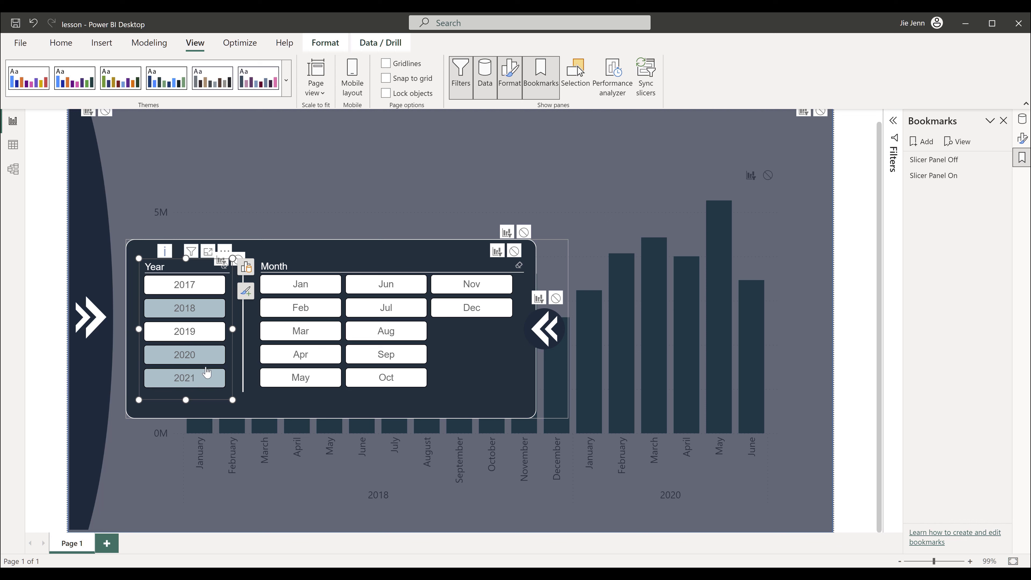
- Filter the Month slicer to Feb, Jul, Aug, Sep, Oct and Dec
{"action": "left_click", "coordinate": [315, 308]}
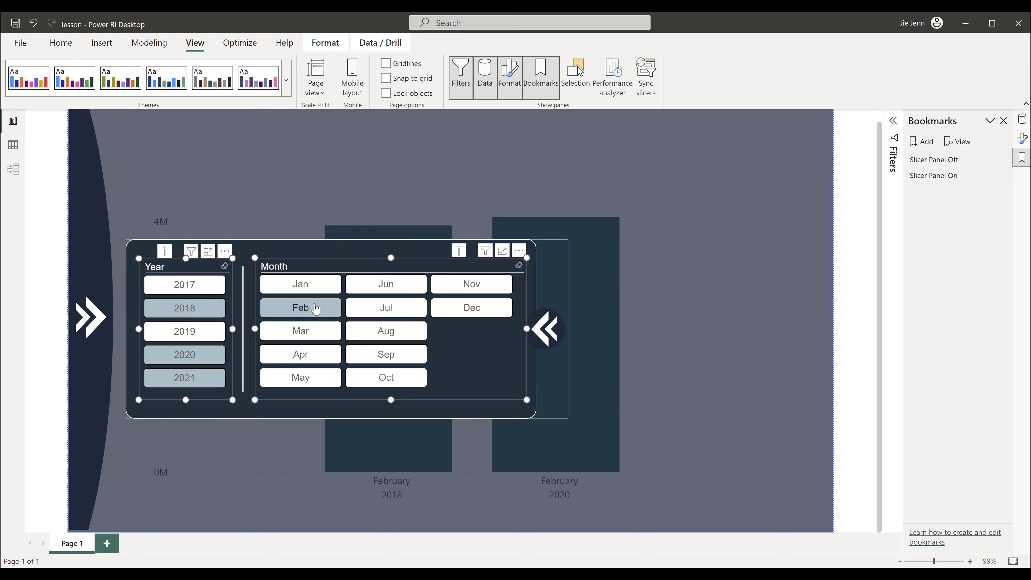
{"action": "left_click", "coordinate": [471, 307]}
{"action": "left_click", "coordinate": [385, 331]}
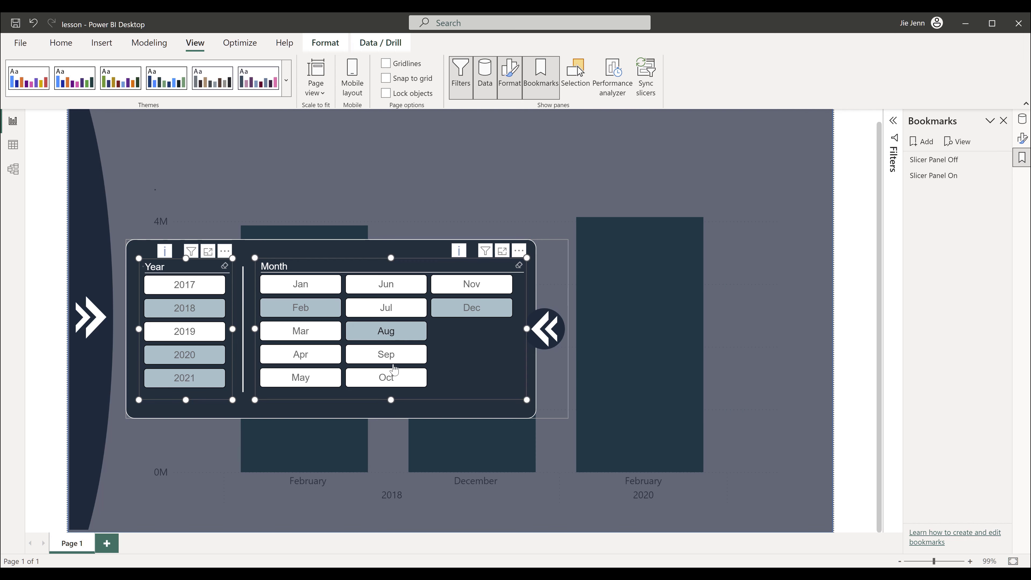
{"action": "left_click", "coordinate": [392, 358]}
{"action": "left_click", "coordinate": [397, 379]}
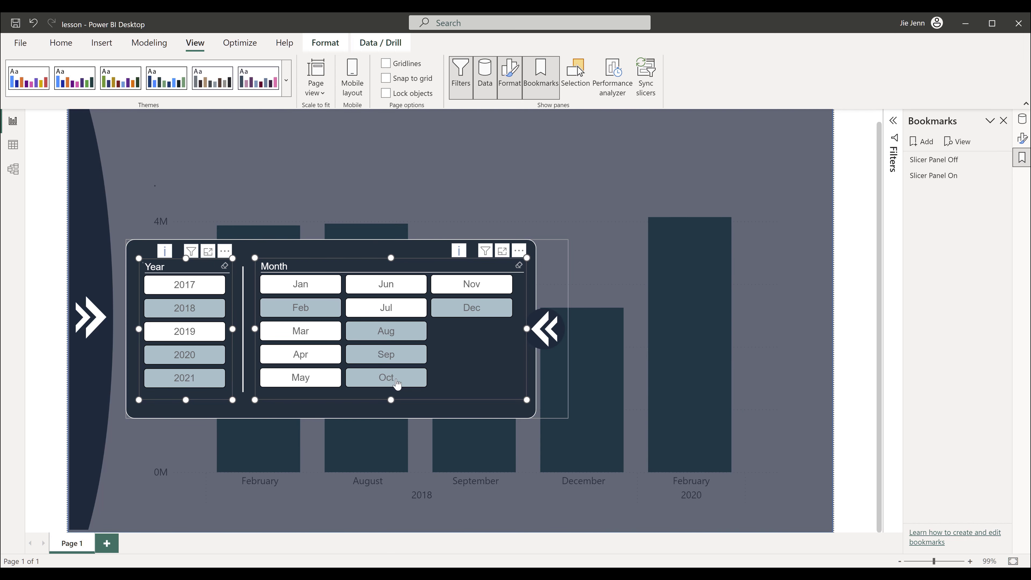
{"action": "left_click", "coordinate": [393, 308]}
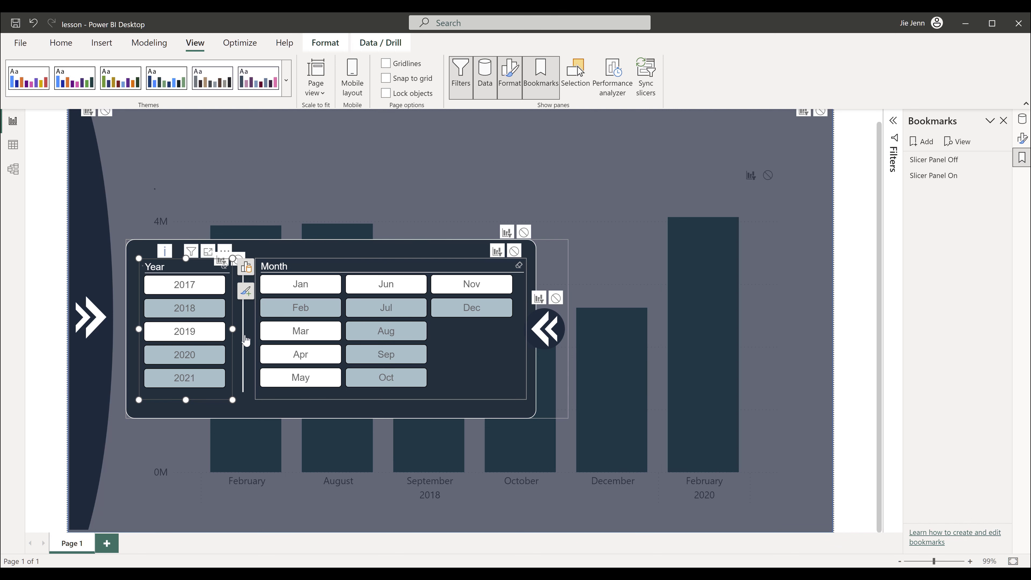
- Add 2019 to the Year filter and follow the left-pointing arrow's link to hide the slicer panel
{"action": "left_click", "coordinate": [198, 342]}
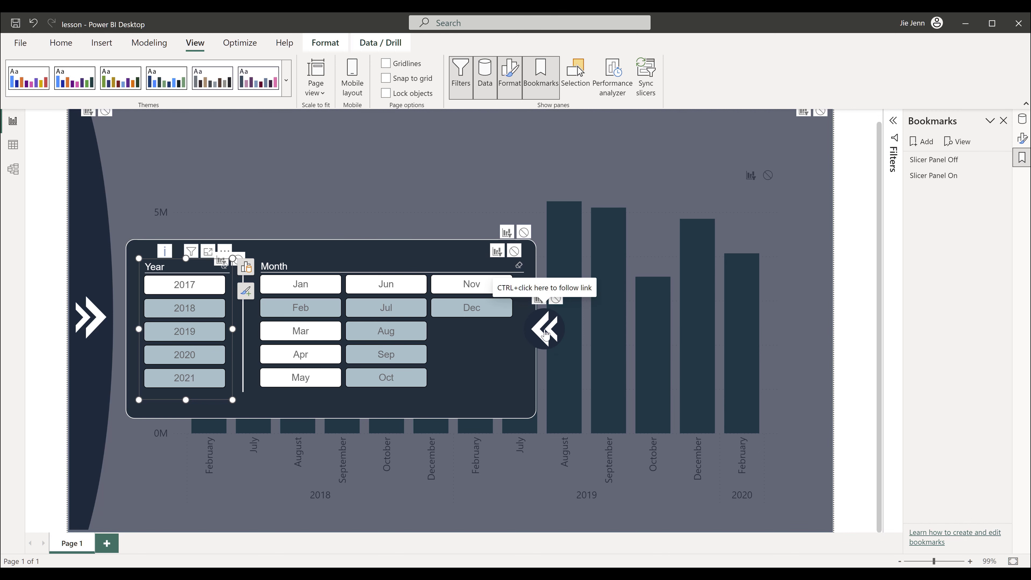
{"action": "left_click", "coordinate": [545, 334], "text": "ctrl"}
{"action": "left_click", "coordinate": [806, 325]}
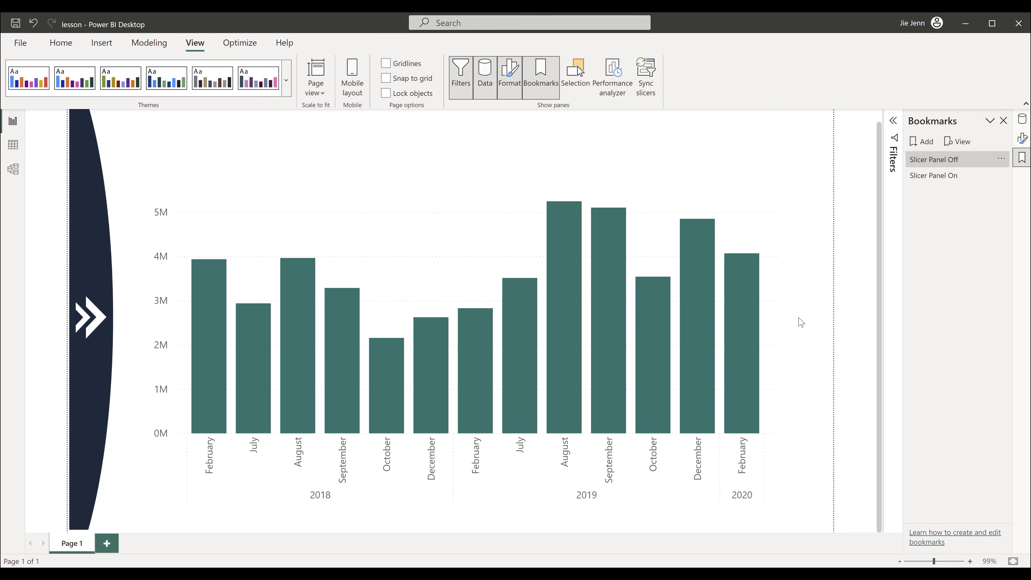
- Save the report changes and publish the report to My workspace in Power BI
{"action": "left_click", "coordinate": [23, 45]}
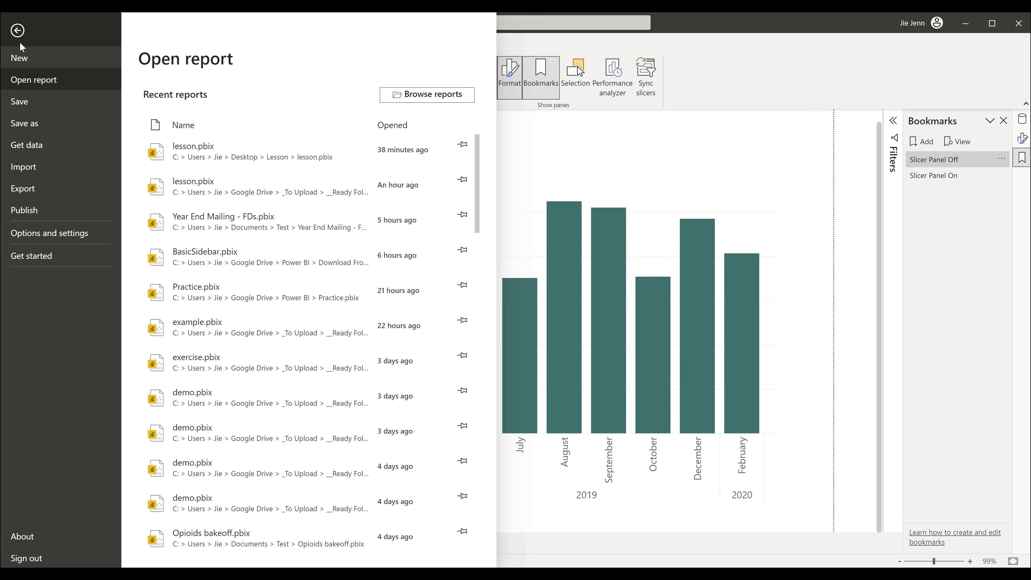
{"action": "left_click", "coordinate": [44, 211]}
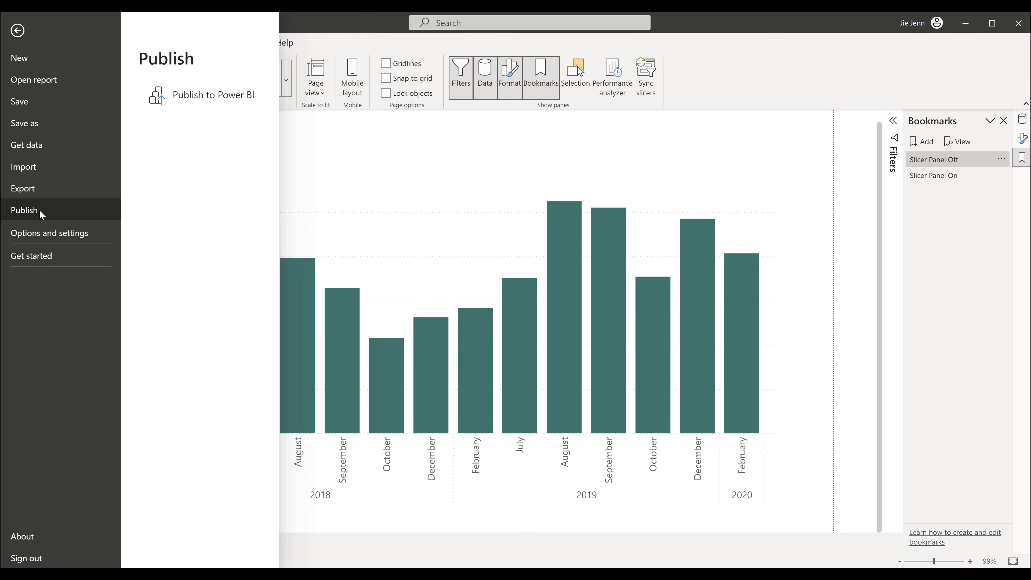
{"action": "left_click", "coordinate": [211, 102]}
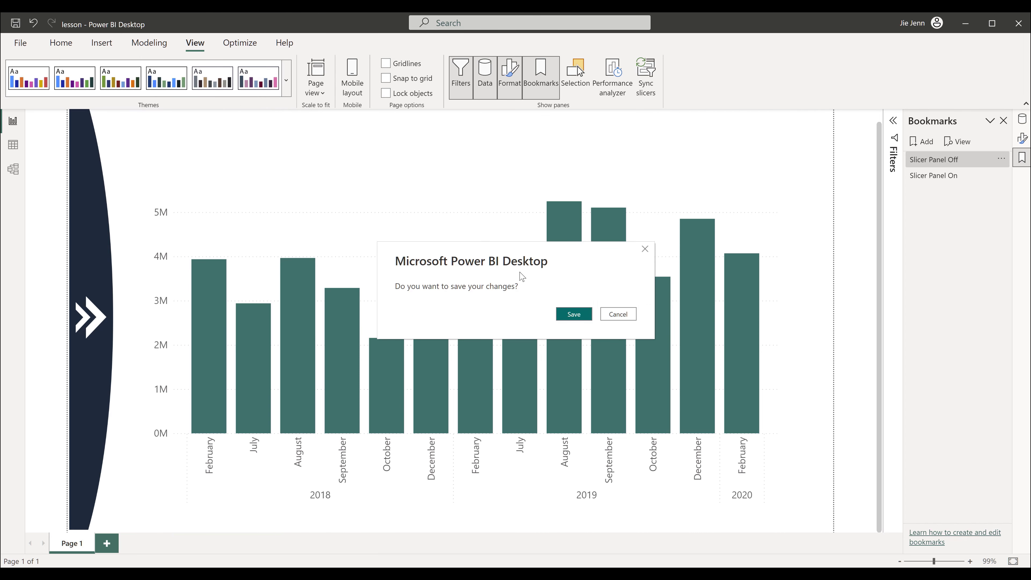
{"action": "left_click", "coordinate": [577, 315]}
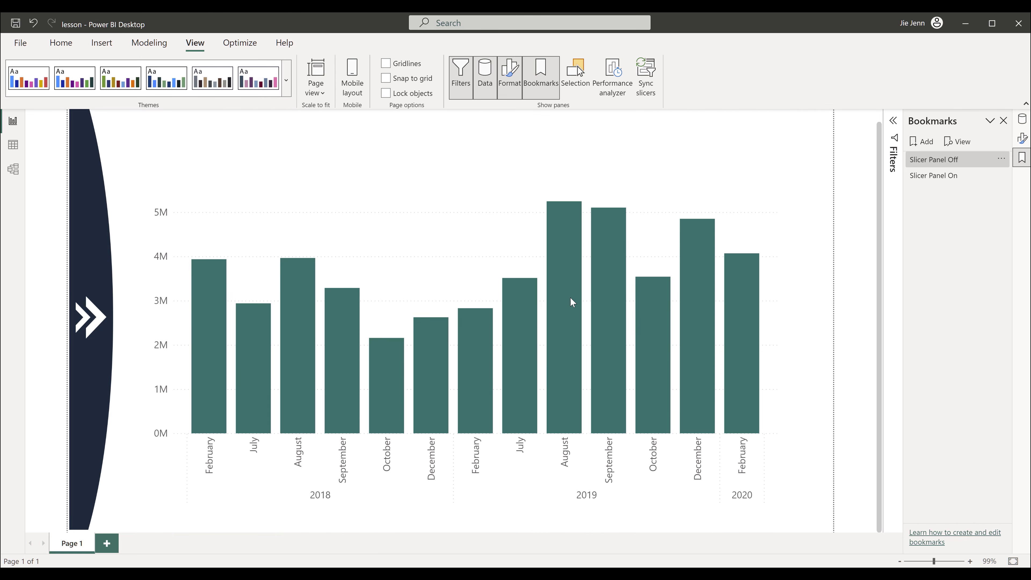
{"action": "left_click", "coordinate": [431, 264]}
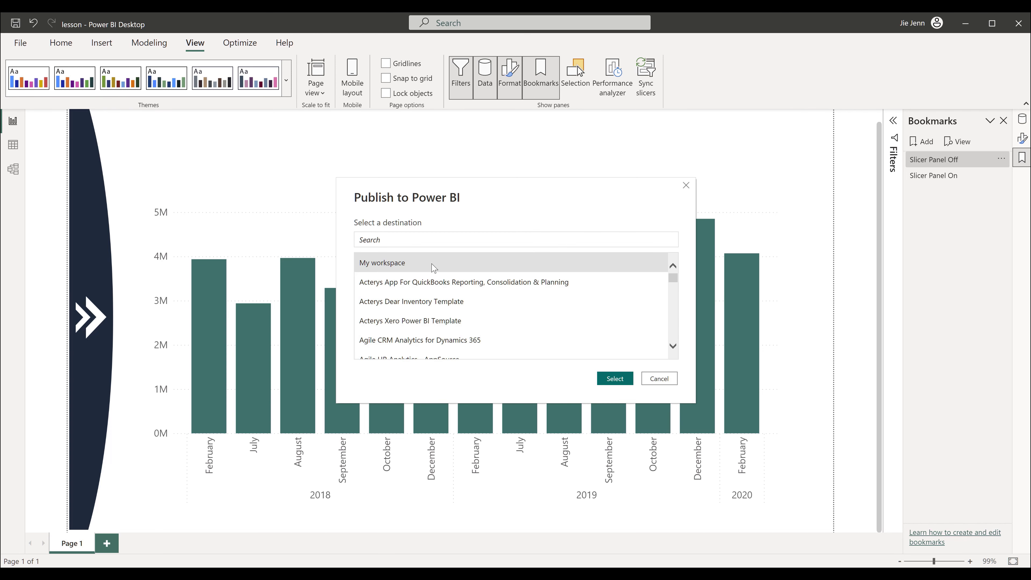
{"action": "left_click", "coordinate": [616, 379]}
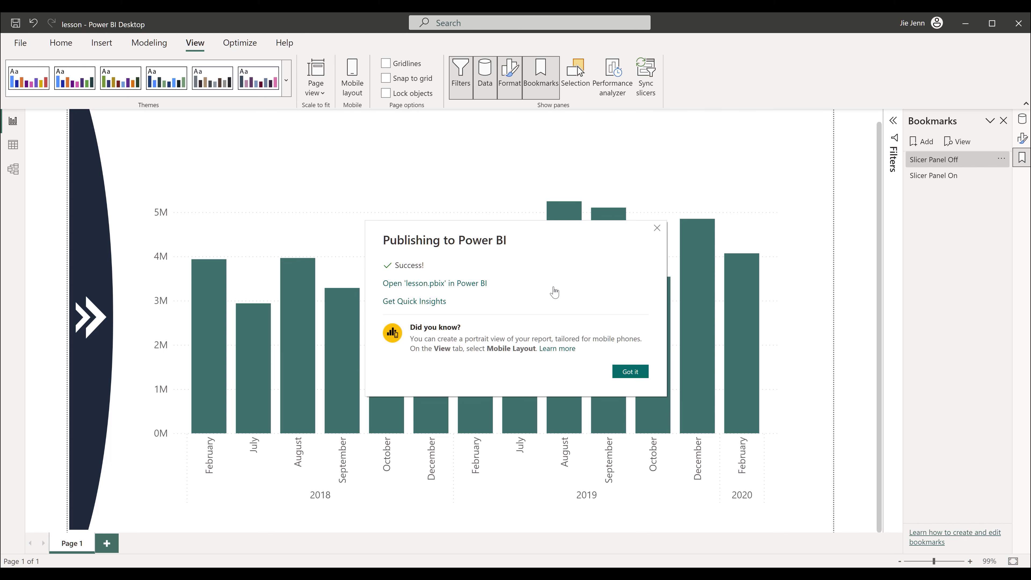
- Switch to the browser by opening the published lesson.pbix in Power BI, and arrange its window over the desktop app
{"action": "left_click", "coordinate": [472, 285]}
{"action": "left_click_drag", "start_coordinate": [848, 100], "coordinate": [422, 68]}
{"action": "left_click_drag", "start_coordinate": [513, 144], "coordinate": [882, 144]}
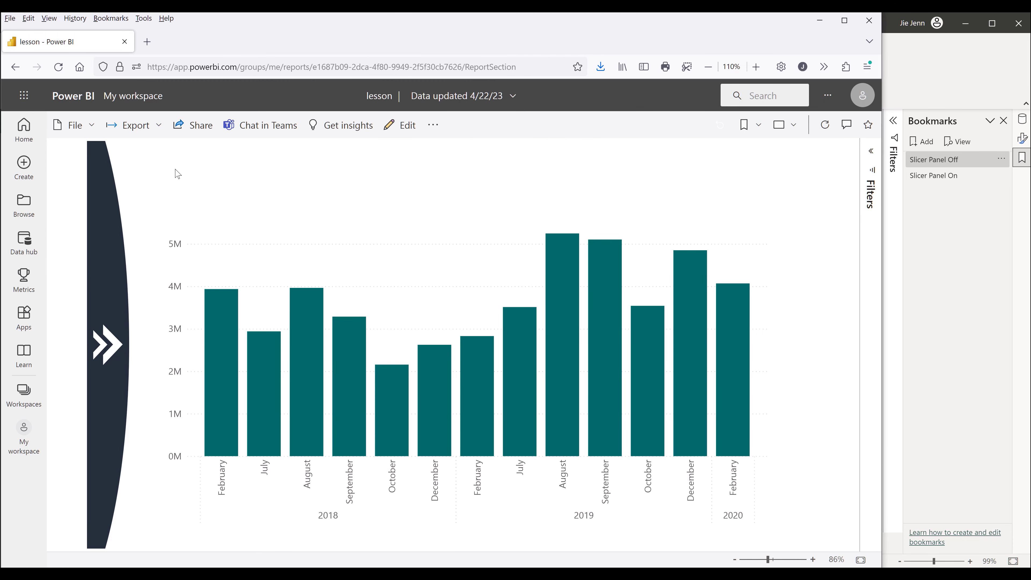
- Open the slicer panel in the published report with the right-pointing arrow and clear the Year and Month filters
{"action": "left_click", "coordinate": [116, 353]}
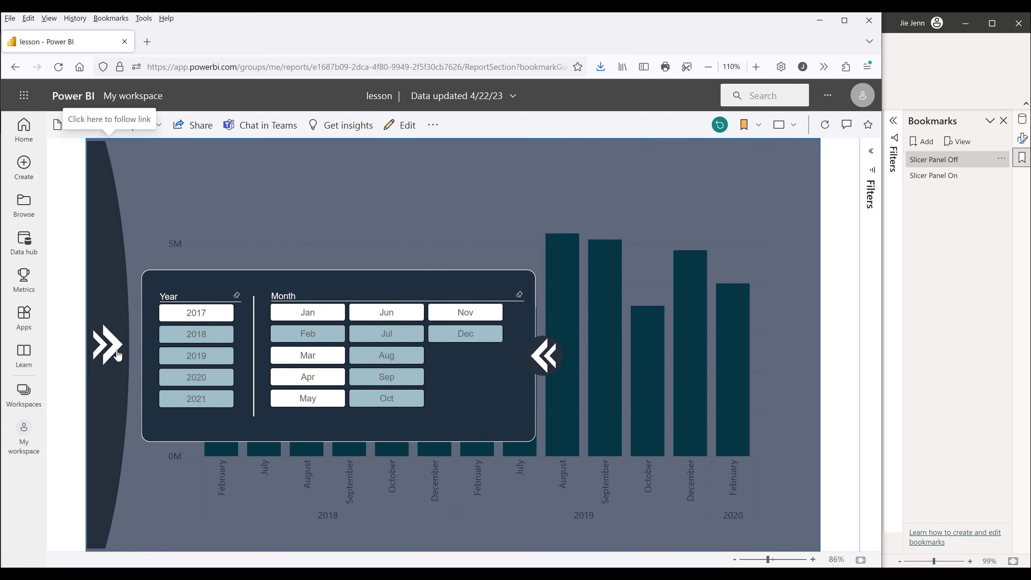
{"action": "left_click", "coordinate": [236, 294]}
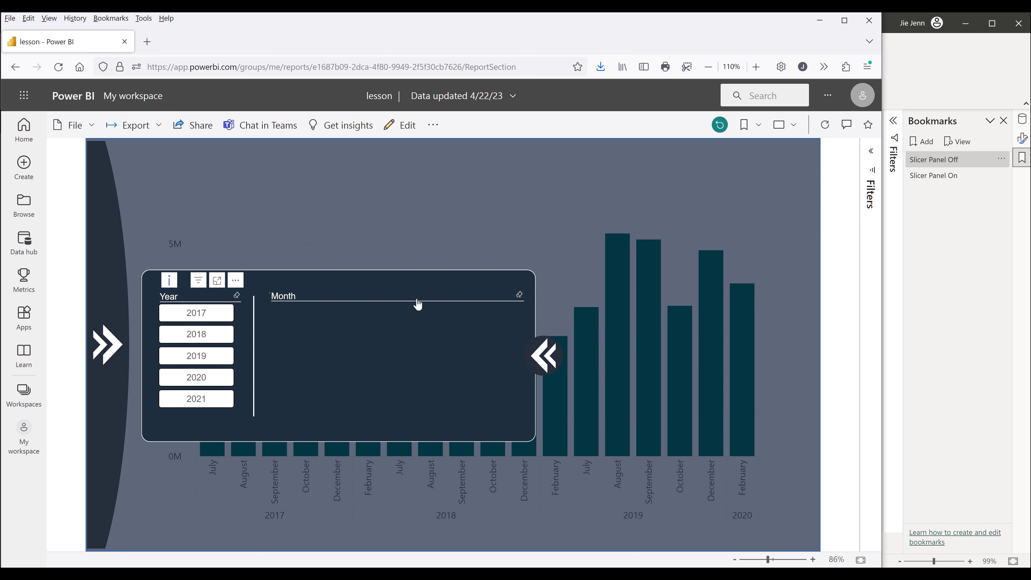
{"action": "left_click", "coordinate": [519, 294]}
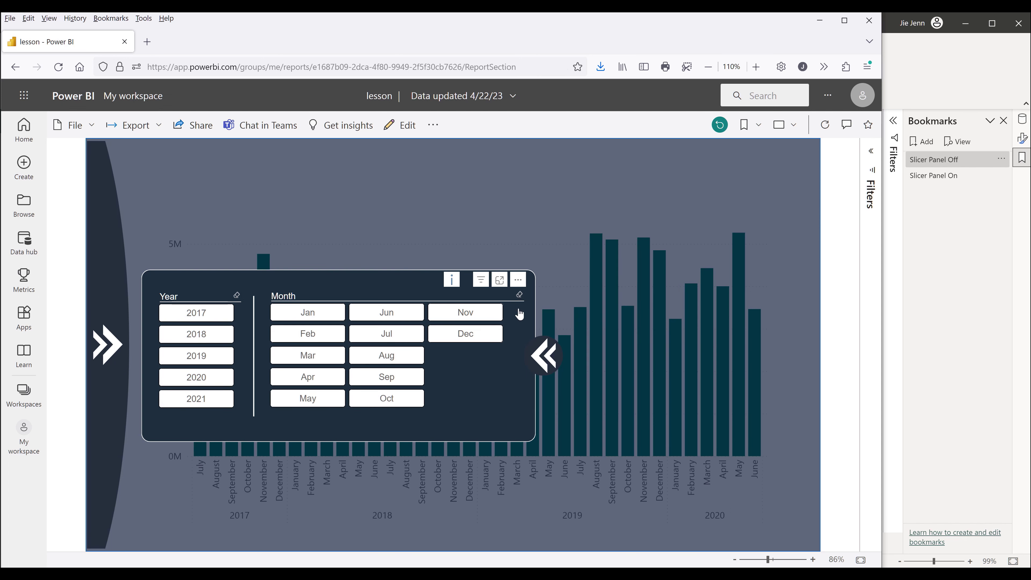
- Filter Year to 2017 and 2019 and Month to Feb, Jul and Dec, and hide the panel with the left-pointing arrow
{"action": "left_click", "coordinate": [196, 355]}
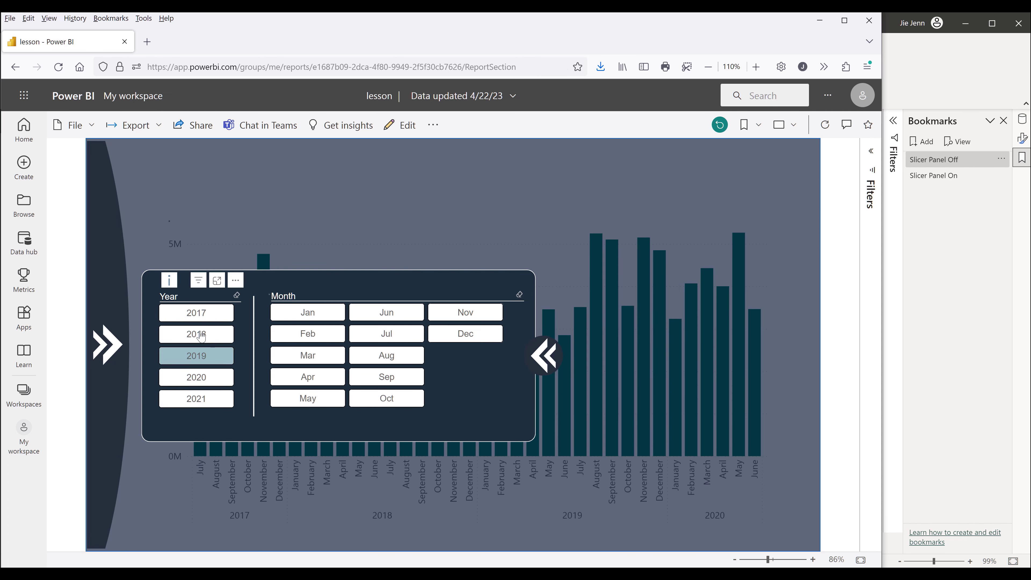
{"action": "left_click", "coordinate": [199, 317], "text": "ctrl"}
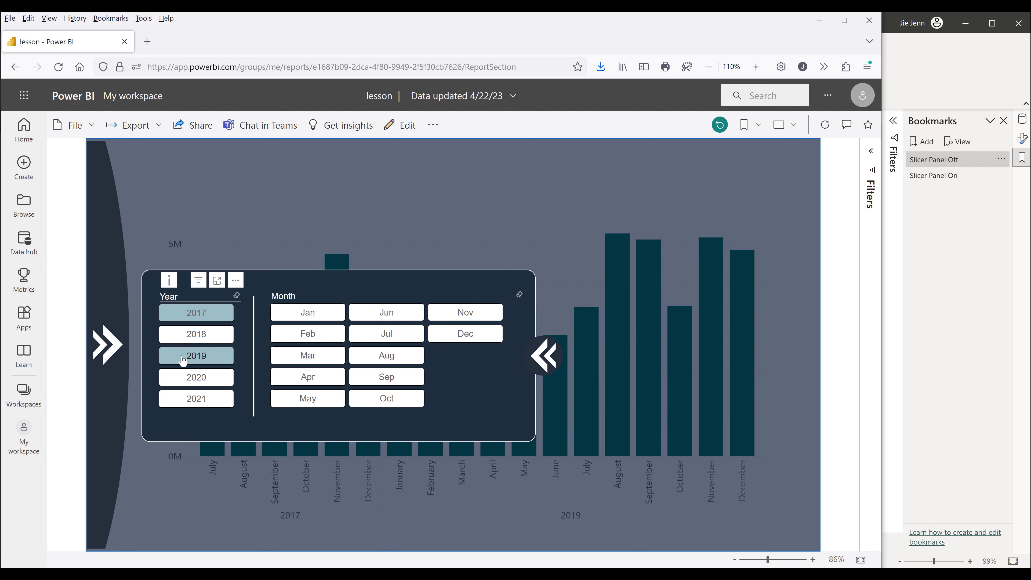
{"action": "left_click", "coordinate": [301, 337]}
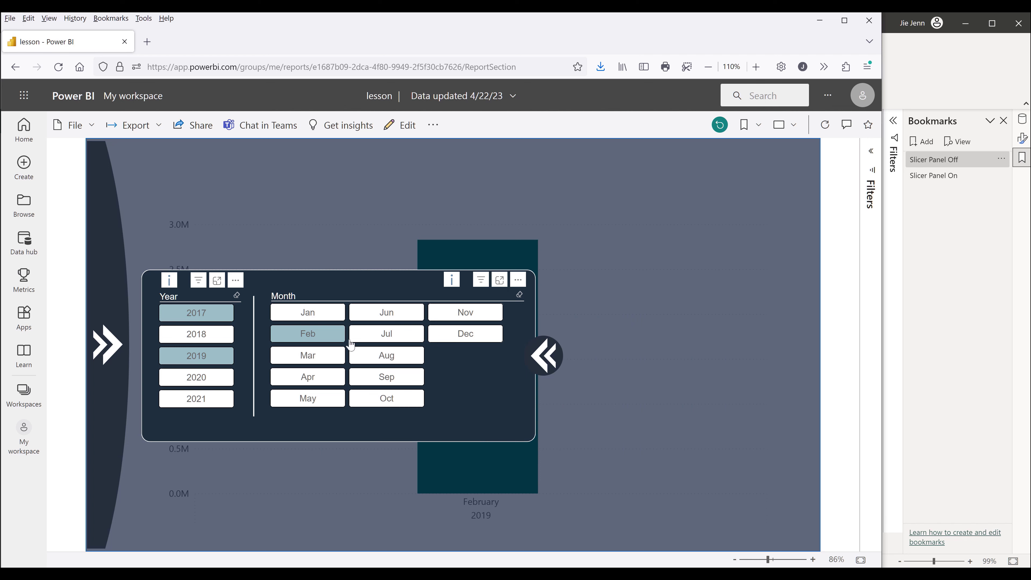
{"action": "left_click", "coordinate": [387, 339], "text": "ctrl"}
{"action": "left_click", "coordinate": [468, 343], "text": "ctrl"}
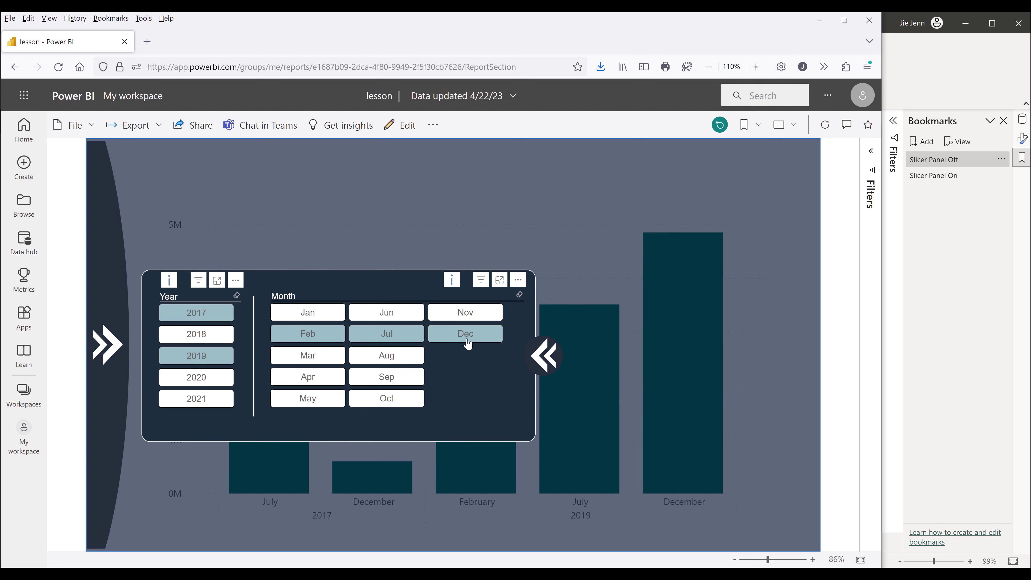
{"action": "left_click", "coordinate": [547, 357]}
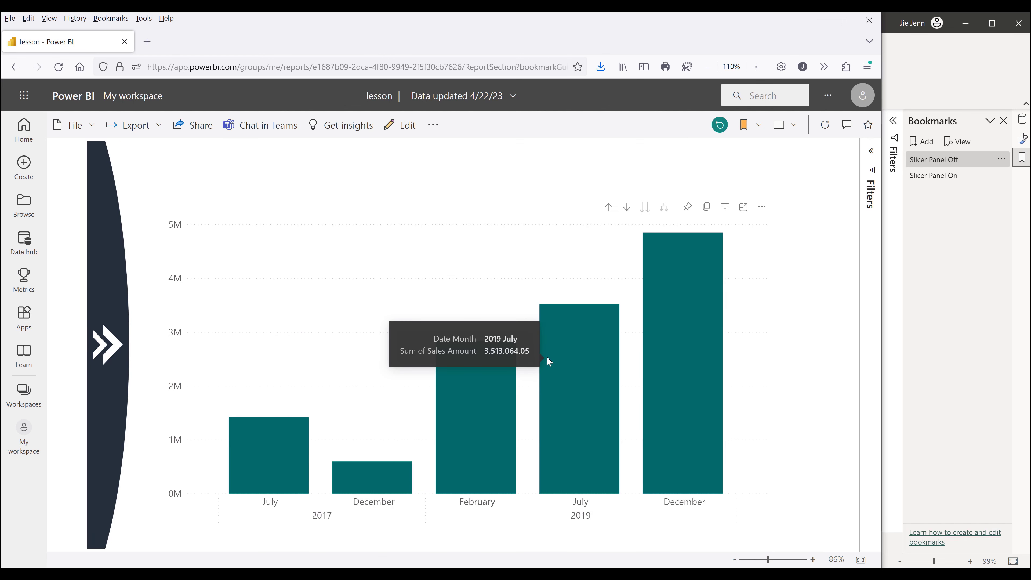